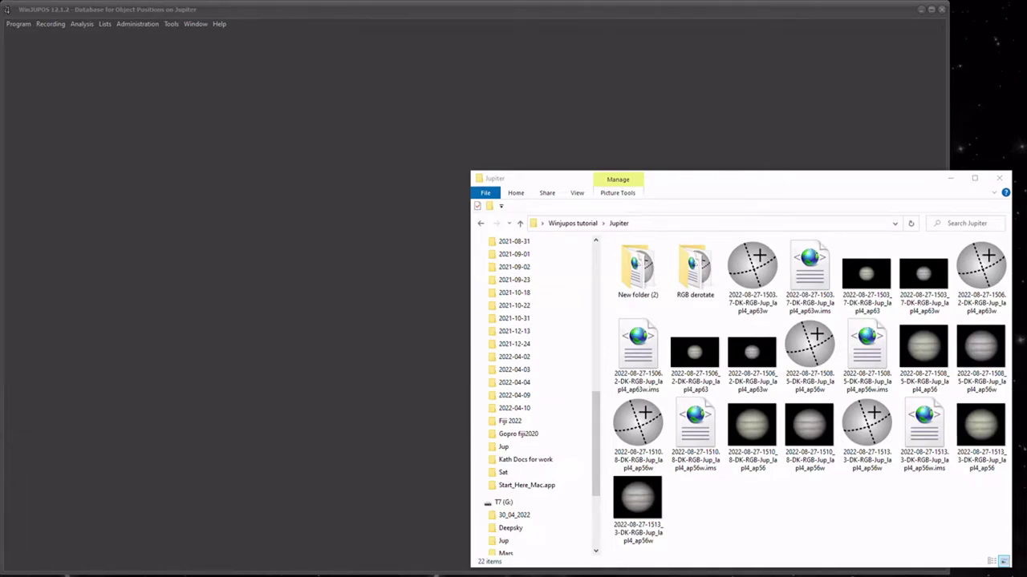
- Look through the Saturn and Jupiter image folders inside the Winjupos tutorial folder
drag(786, 182, 548, 103)
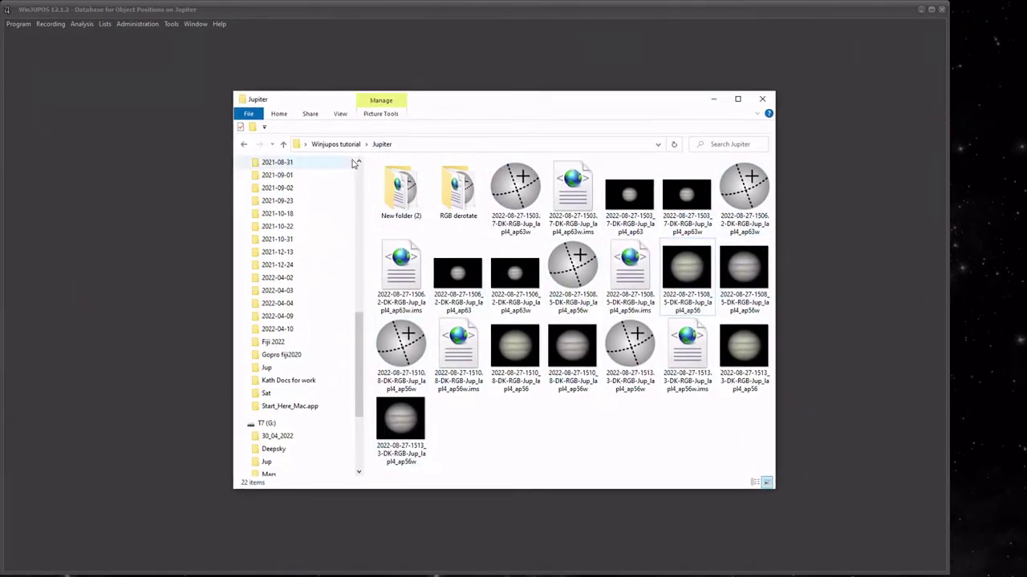
click(247, 145)
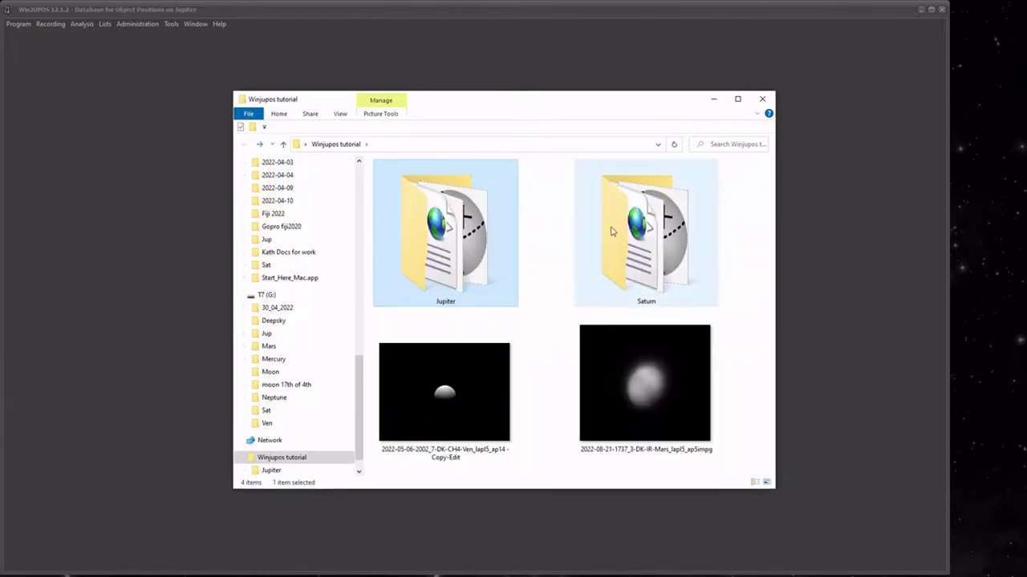
double_click(573, 230)
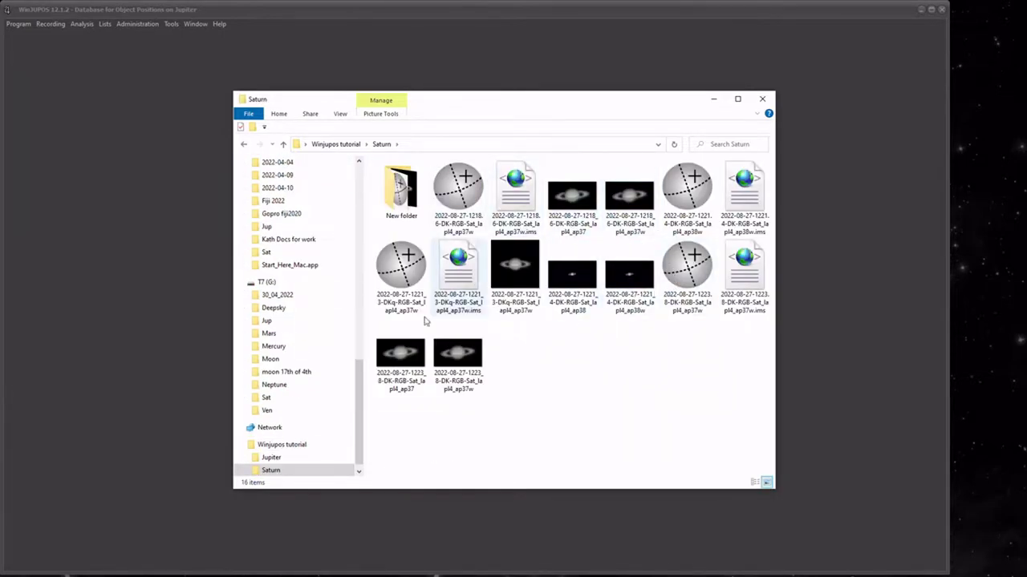
click(243, 145)
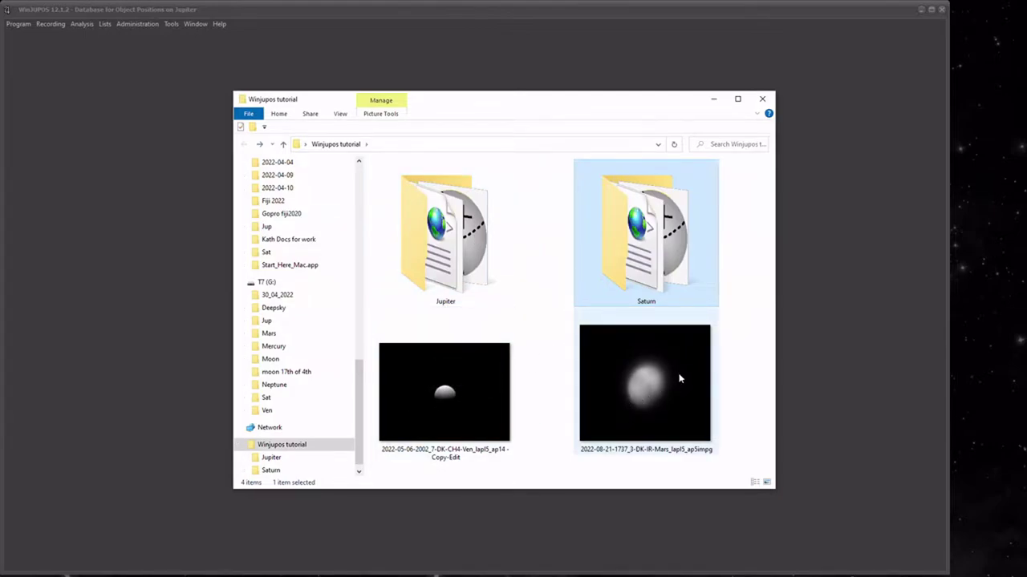
mouse_move(673, 370)
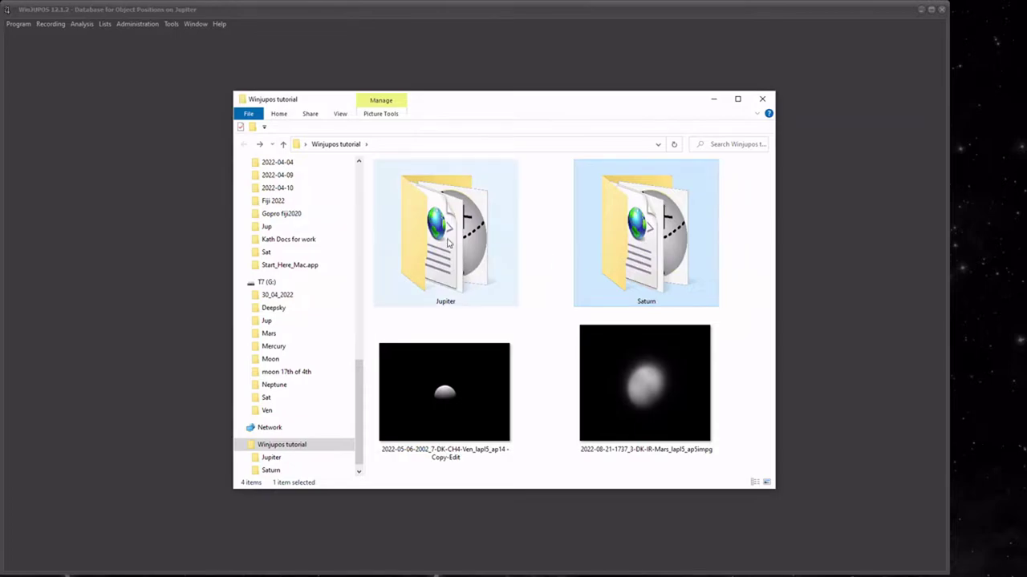
double_click(431, 279)
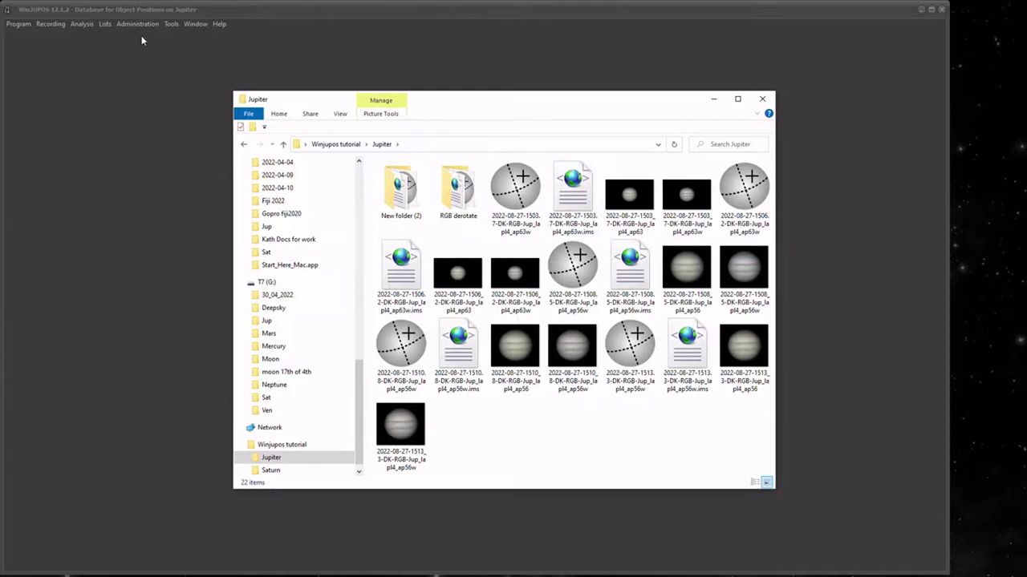
drag(605, 101, 839, 159)
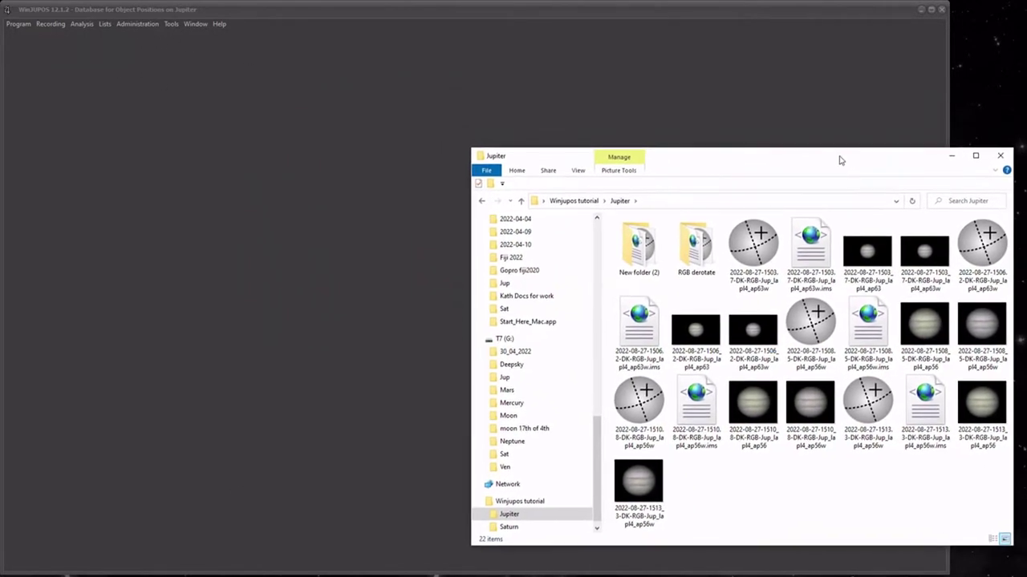
click(21, 24)
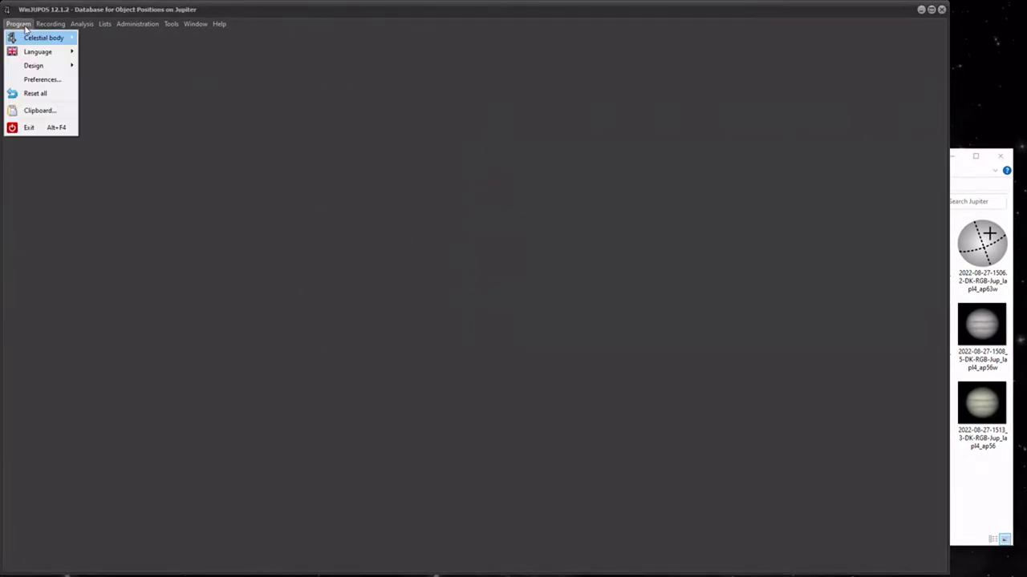
mouse_move(48, 27)
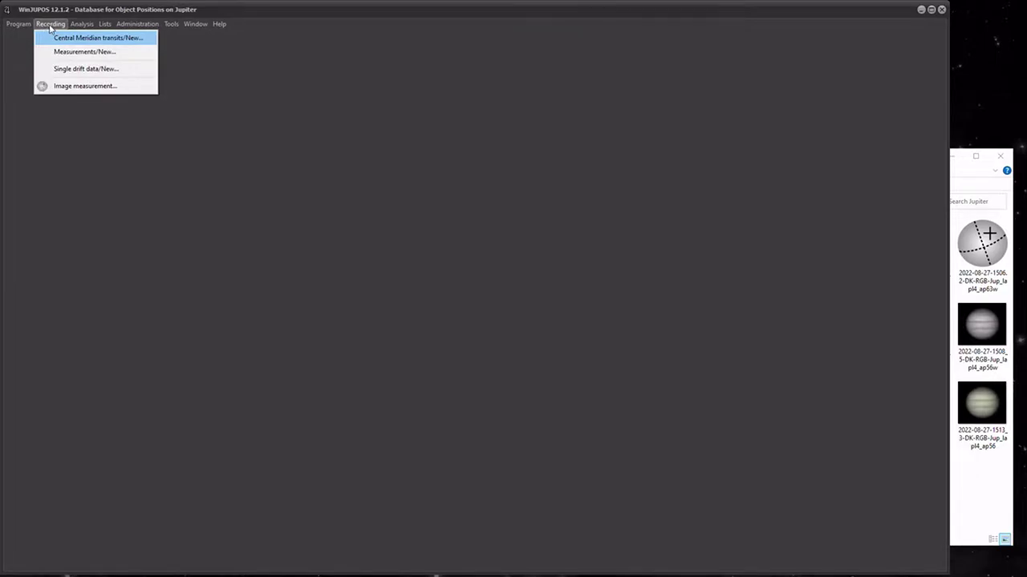
mouse_move(10, 27)
mouse_move(170, 27)
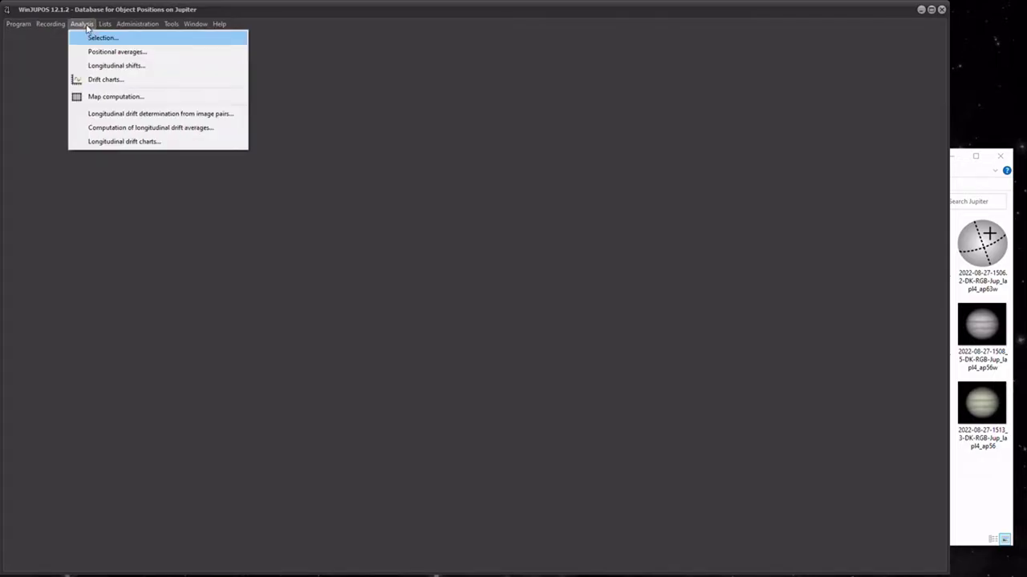
mouse_move(119, 28)
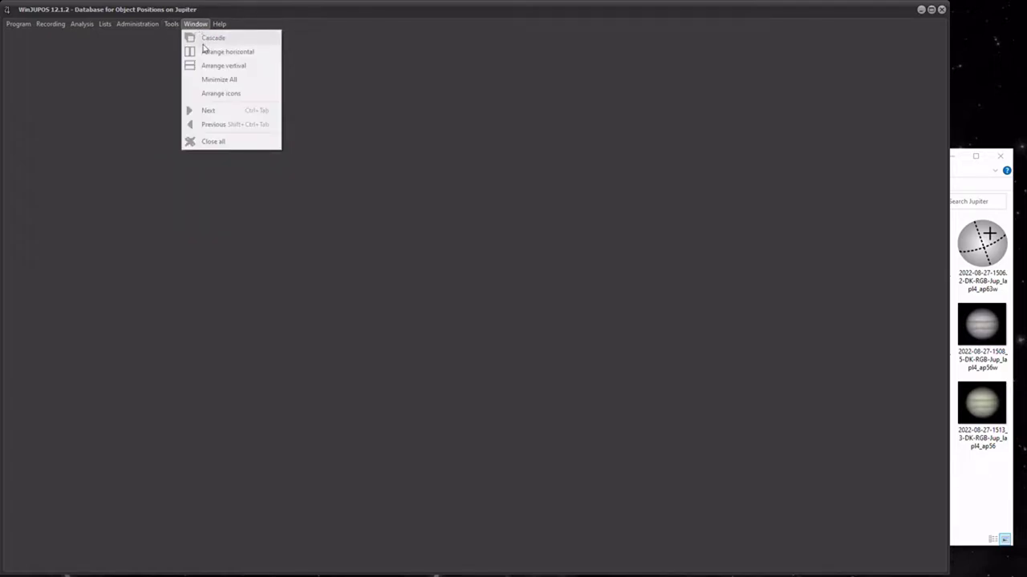
mouse_move(221, 30)
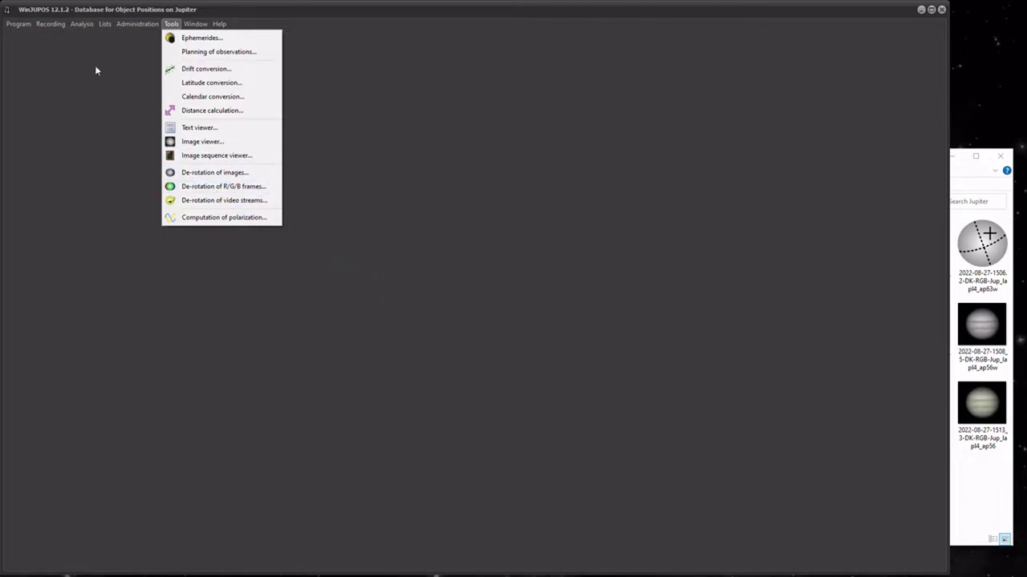
- Examine the available design themes and the general WinJUPOS preferences for Jupiter
click(19, 24)
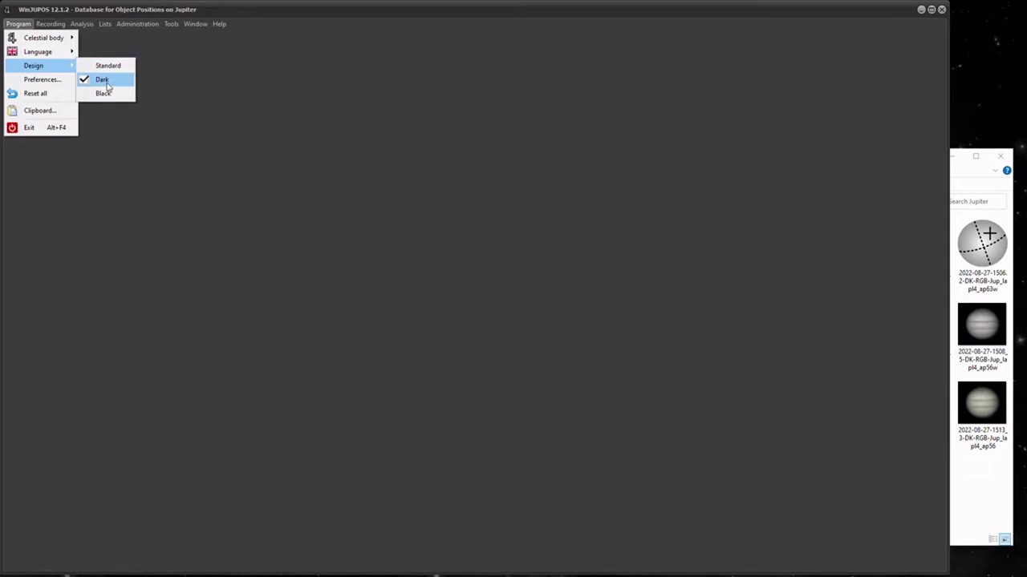
click(40, 79)
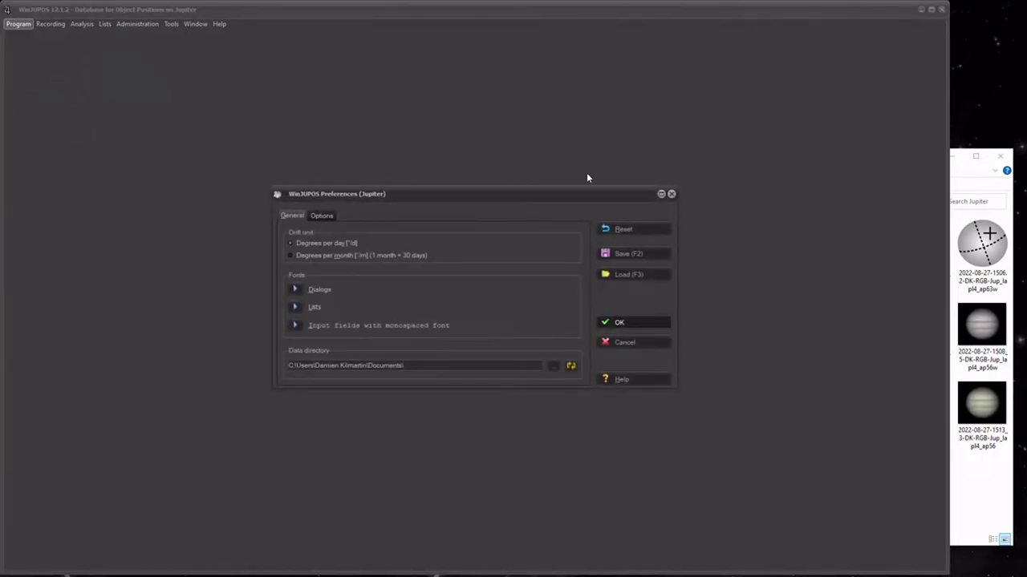
click(672, 194)
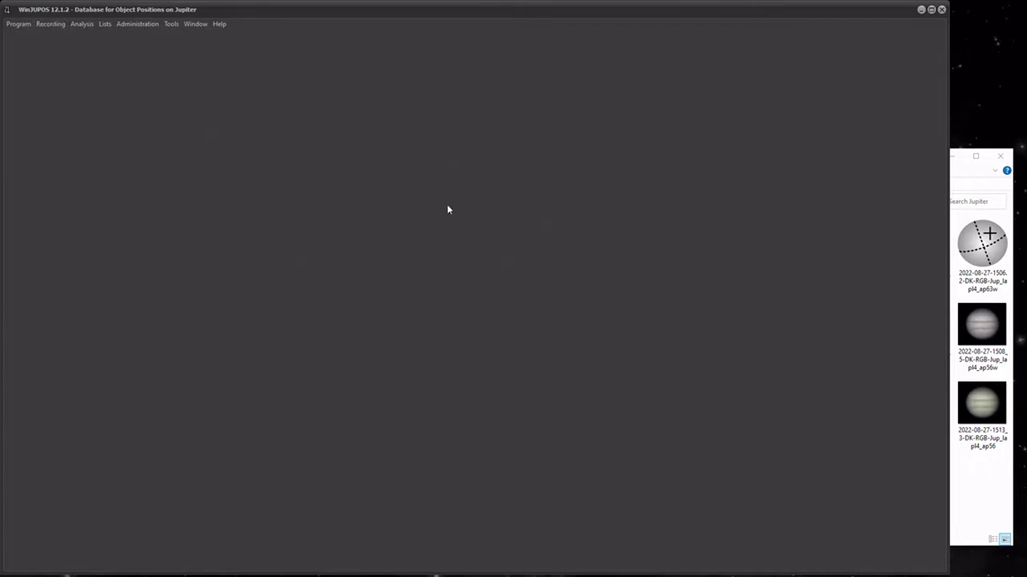
- Open the image measurement window for Jupiter
click(51, 25)
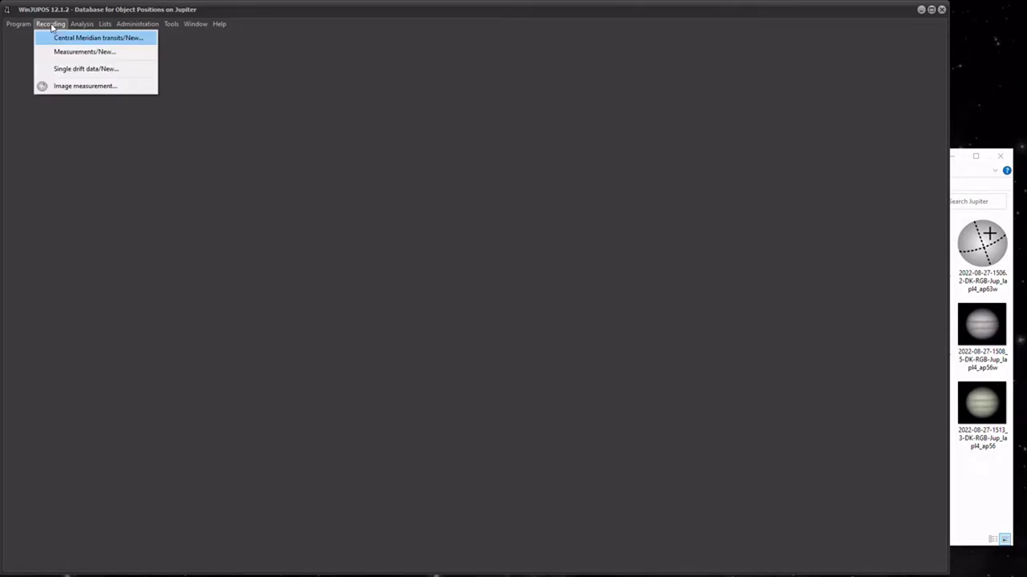
click(91, 87)
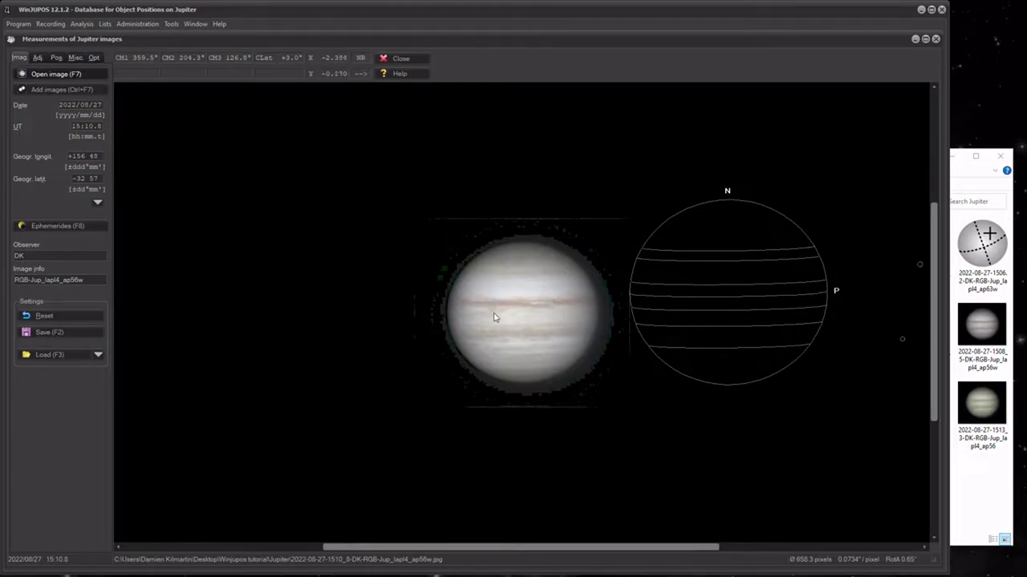
click(978, 506)
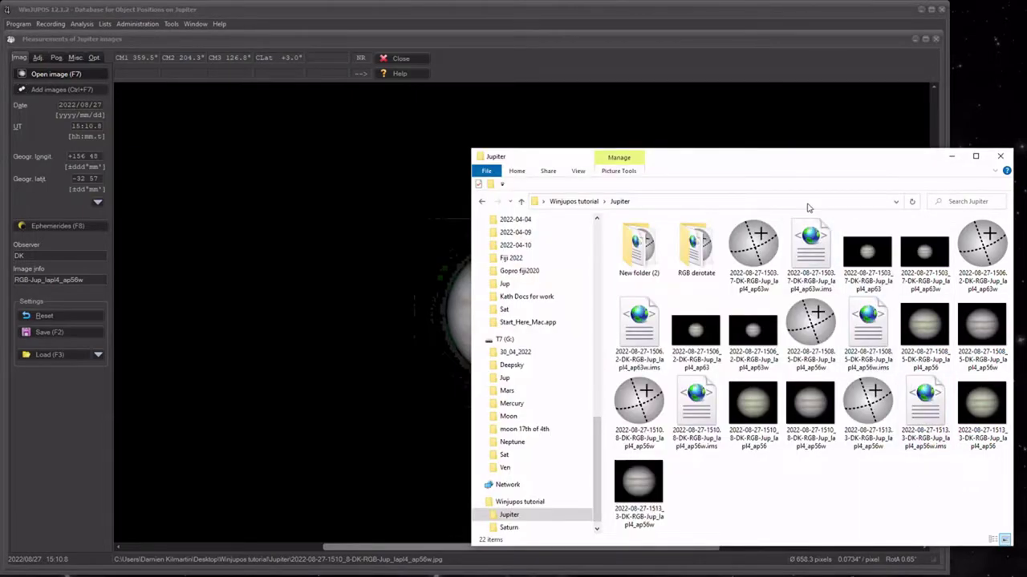
mouse_move(774, 161)
mouse_down()
mouse_move(610, 135)
mouse_move(611, 121)
mouse_move(694, 104)
mouse_move(679, 104)
mouse_move(550, 264)
mouse_move(595, 147)
mouse_move(618, 140)
mouse_move(772, 158)
mouse_up()
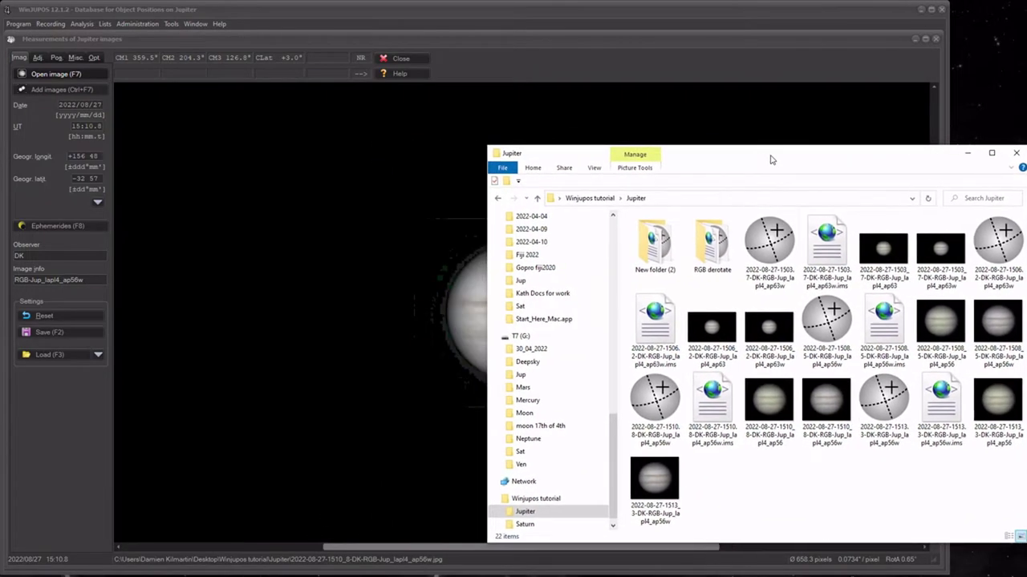
click(562, 4)
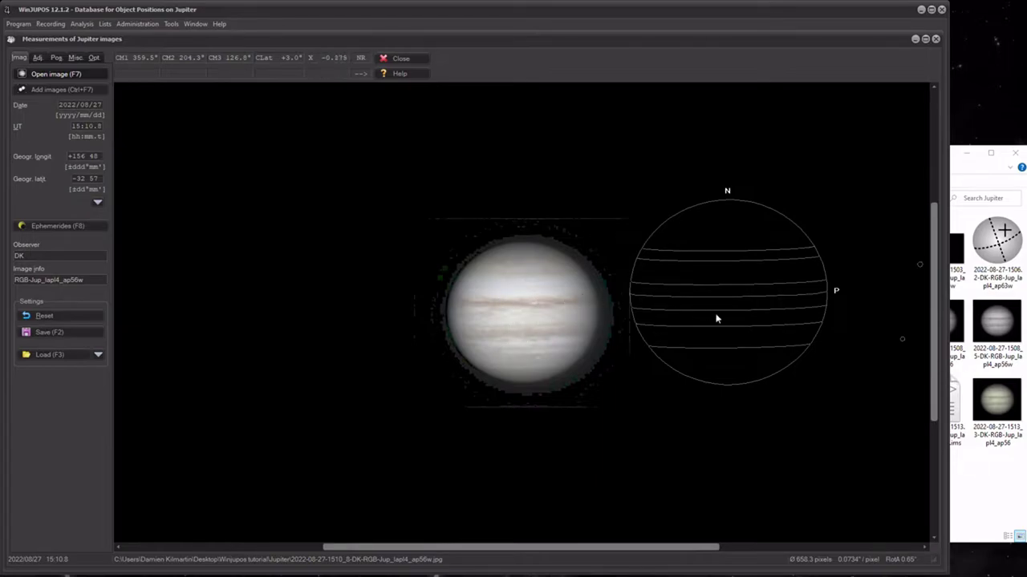
click(967, 173)
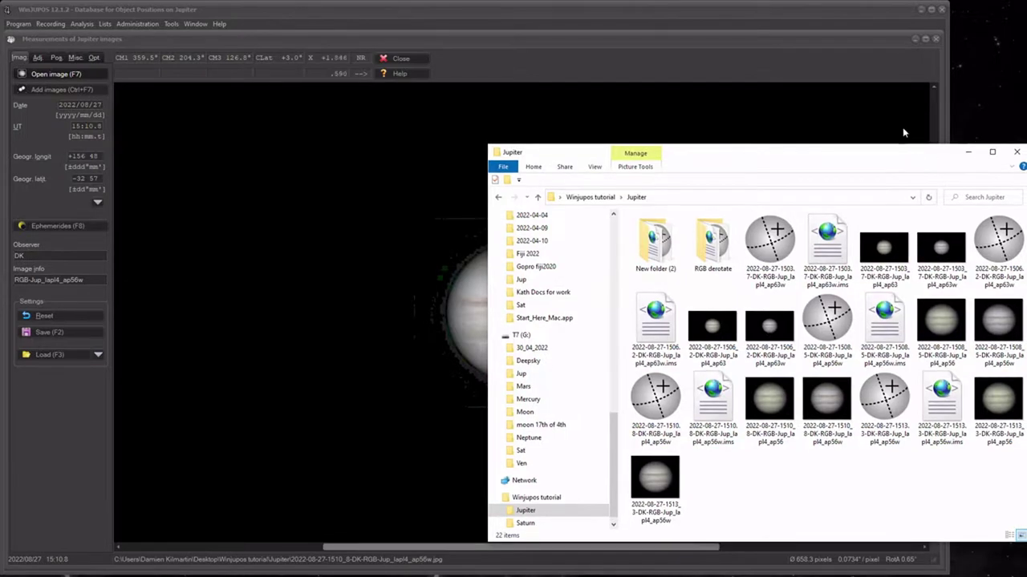
click(665, 32)
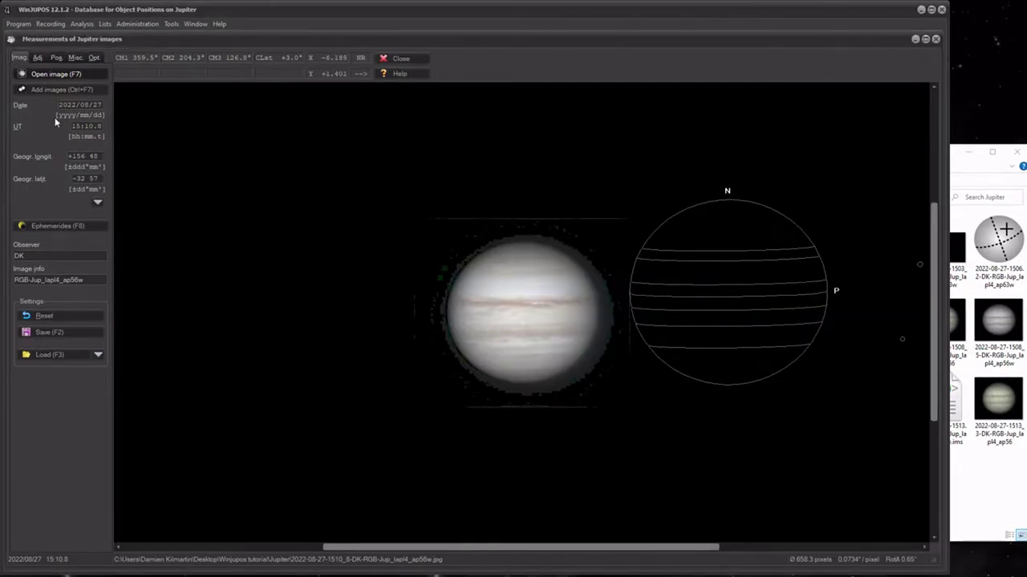
click(50, 73)
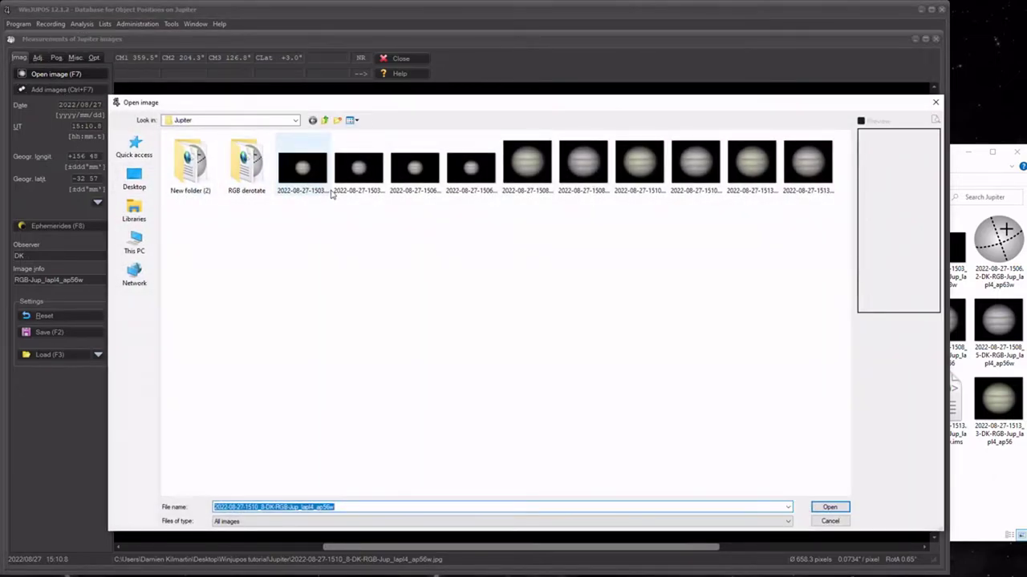
click(324, 120)
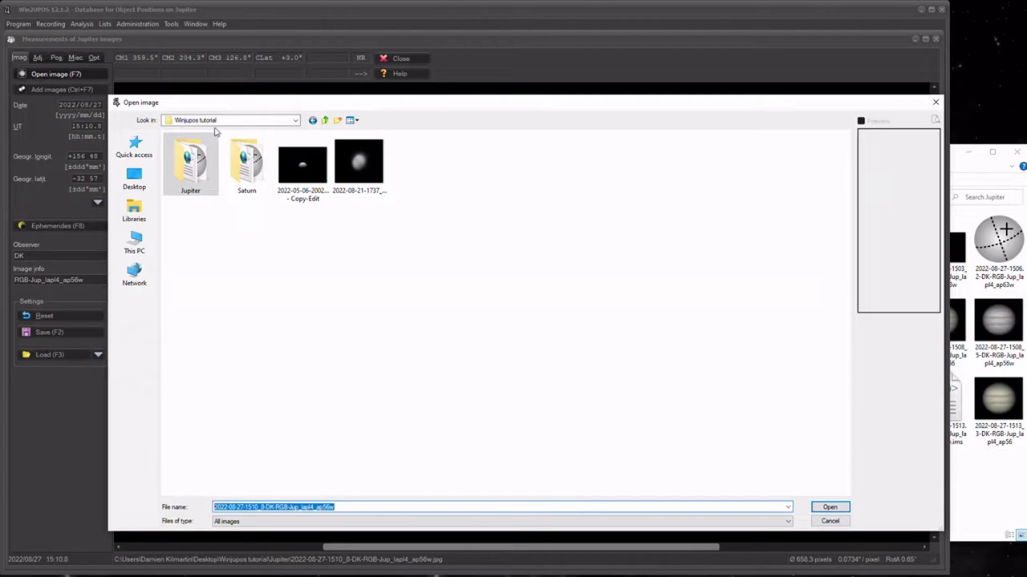
double_click(190, 168)
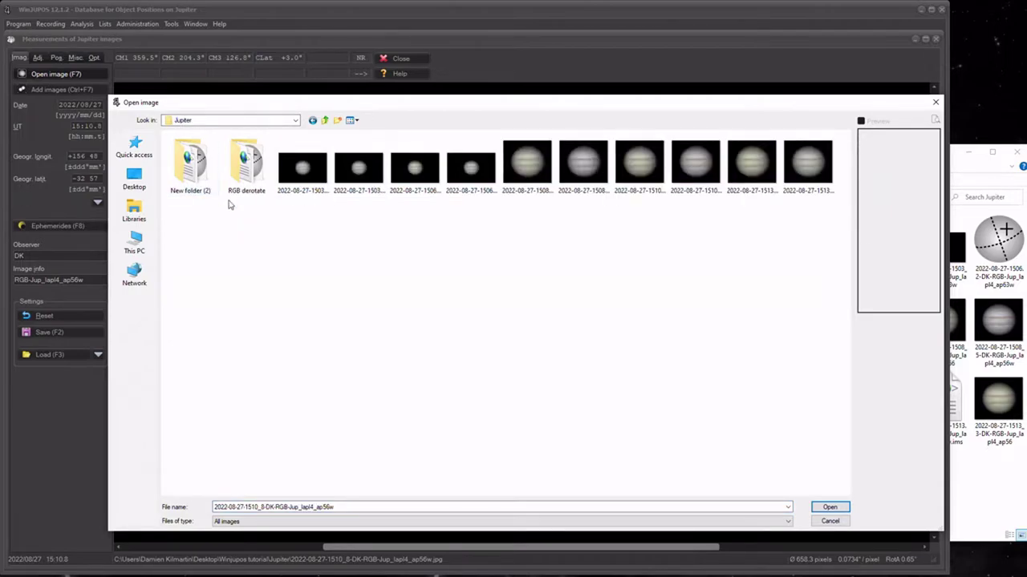
double_click(361, 177)
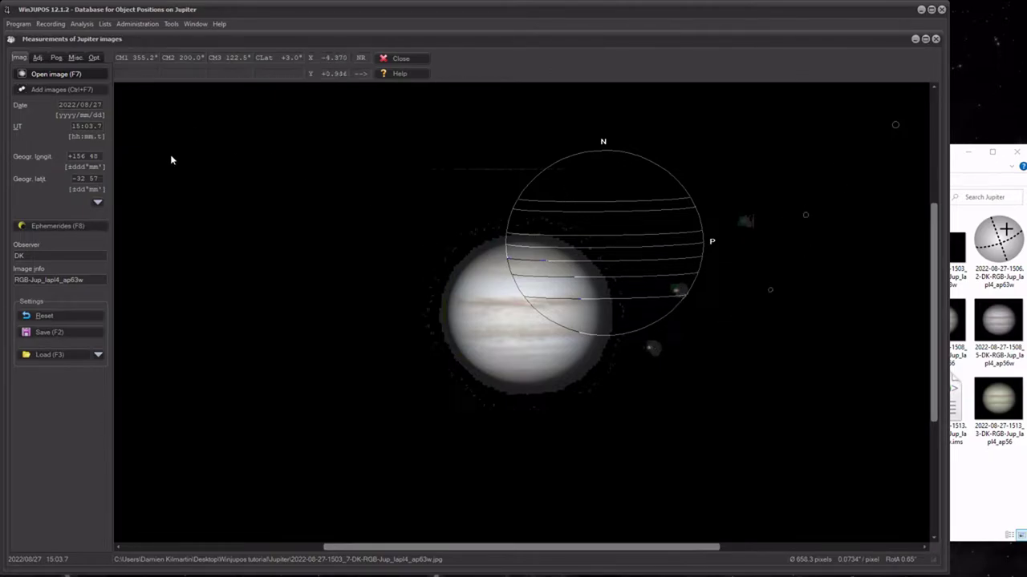
key(Tab)
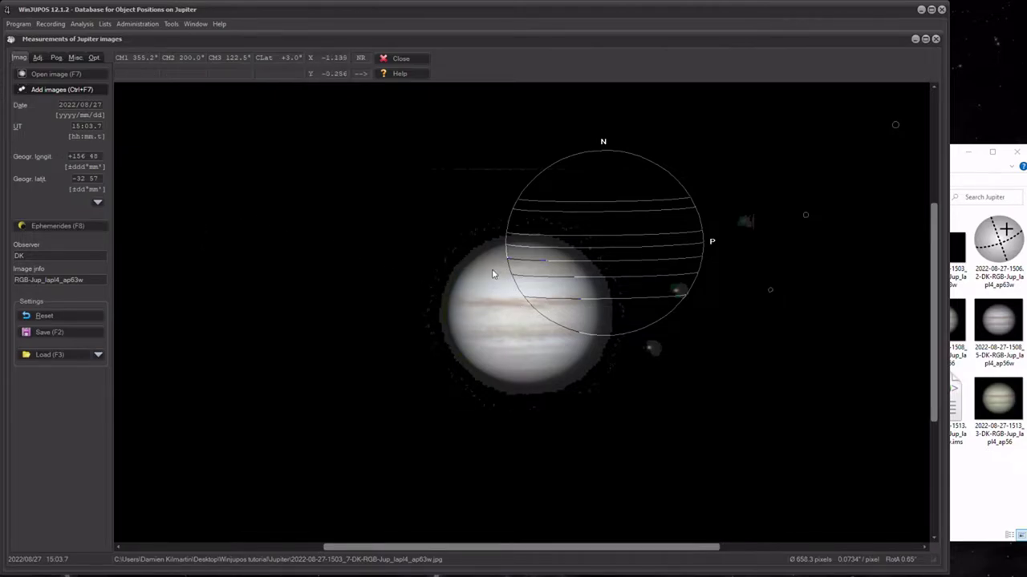
- Set the zoom of the measured Jupiter image to 0.75
click(38, 60)
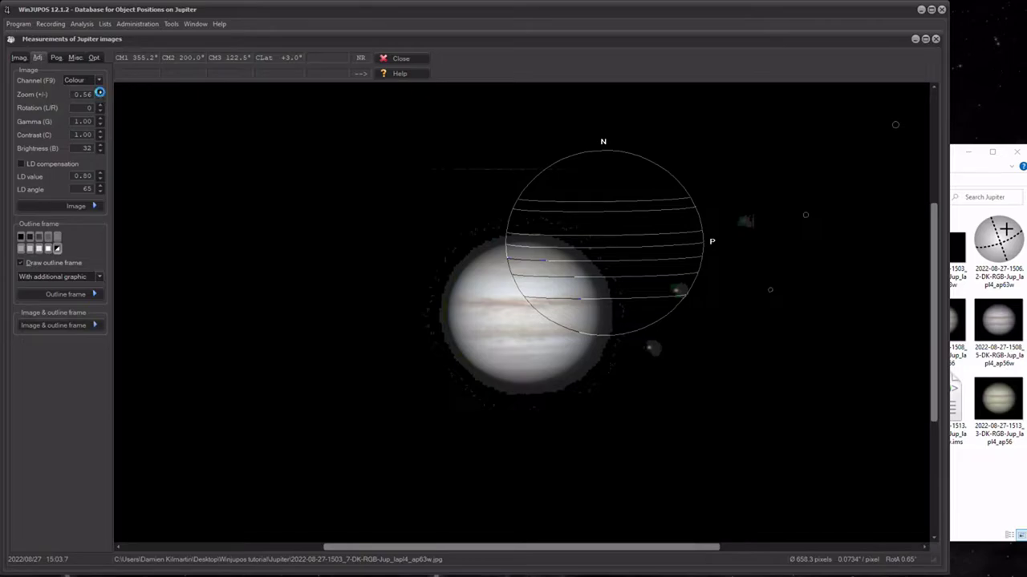
click(99, 93)
click(100, 93)
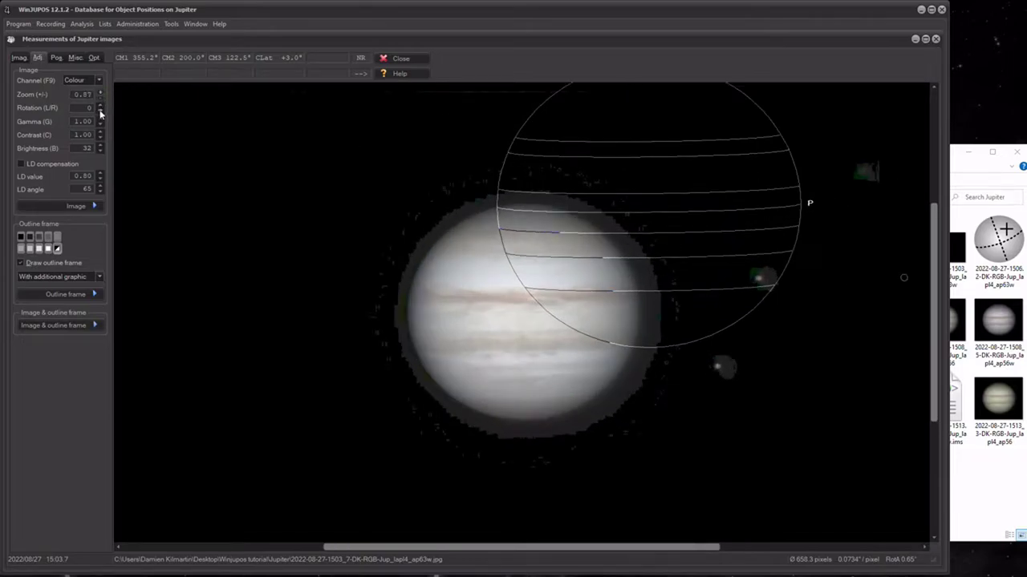
click(98, 97)
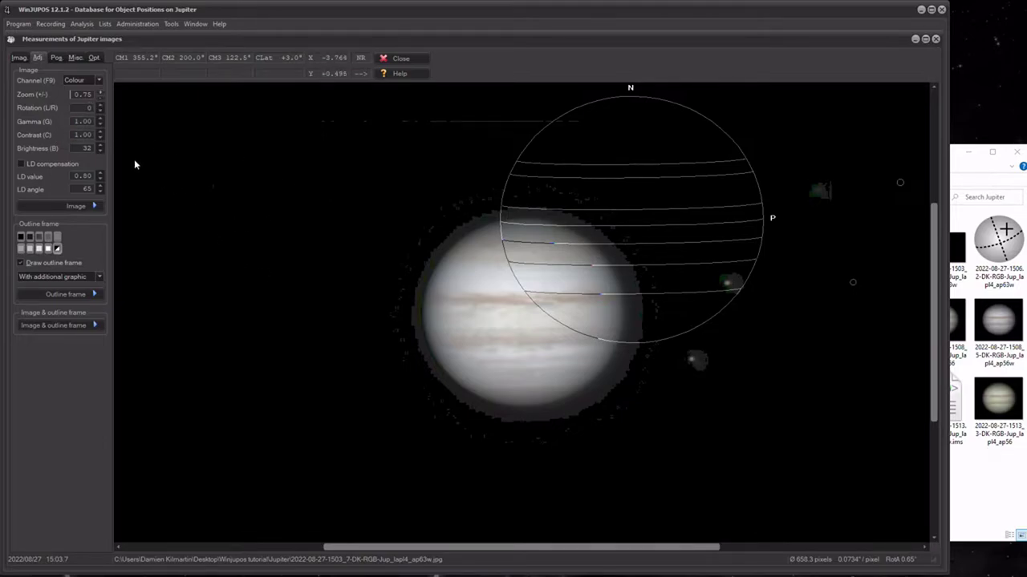
- Try a strongly raised gamma of 8.91 on the Jupiter image and return it to 1.00
drag(100, 119, 98, 118)
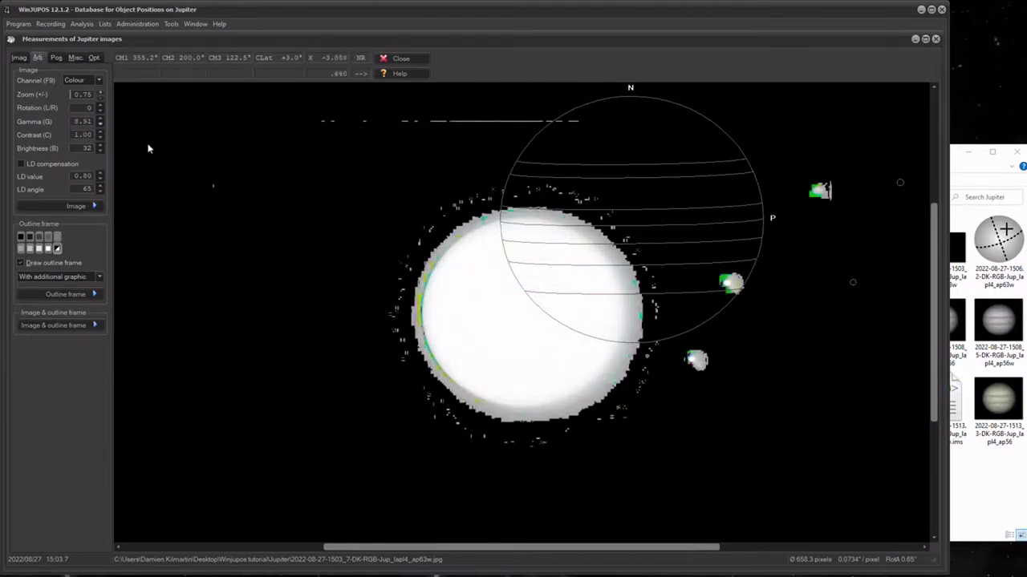
drag(100, 123, 100, 123)
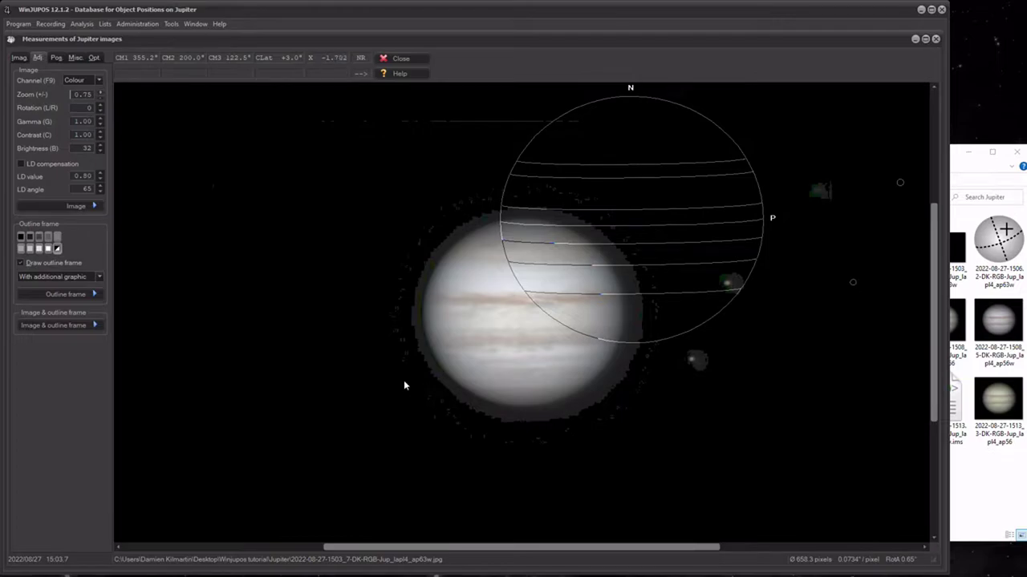
- Try lower and higher brightness levels on the Jupiter image and set its brightness to 12
click(99, 152)
click(100, 152)
click(100, 152)
click(99, 152)
click(99, 152)
click(99, 152)
click(100, 145)
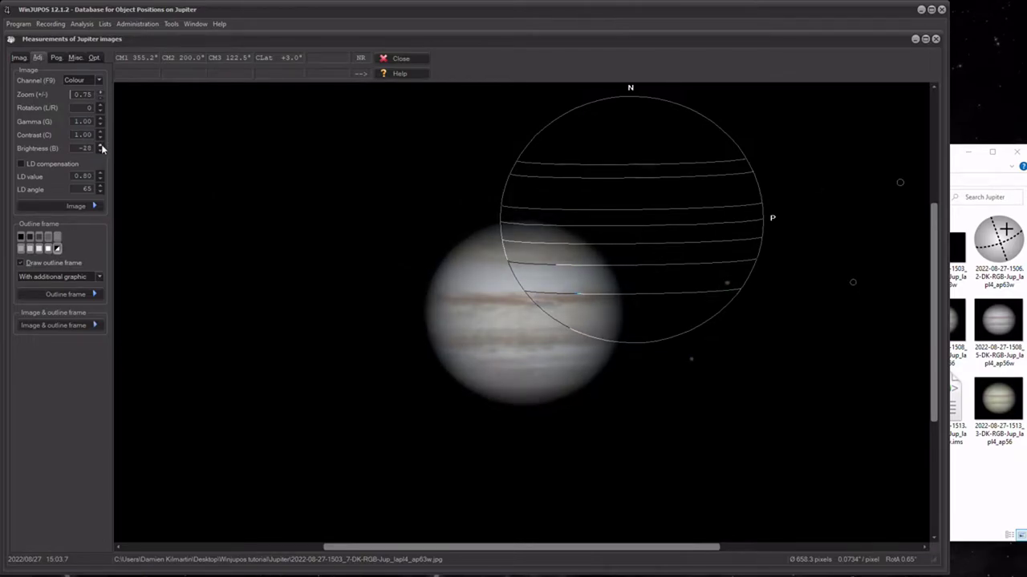
click(100, 146)
click(100, 146)
click(101, 146)
click(100, 146)
click(100, 146)
click(100, 146)
click(100, 151)
click(99, 152)
click(99, 152)
click(99, 151)
click(100, 152)
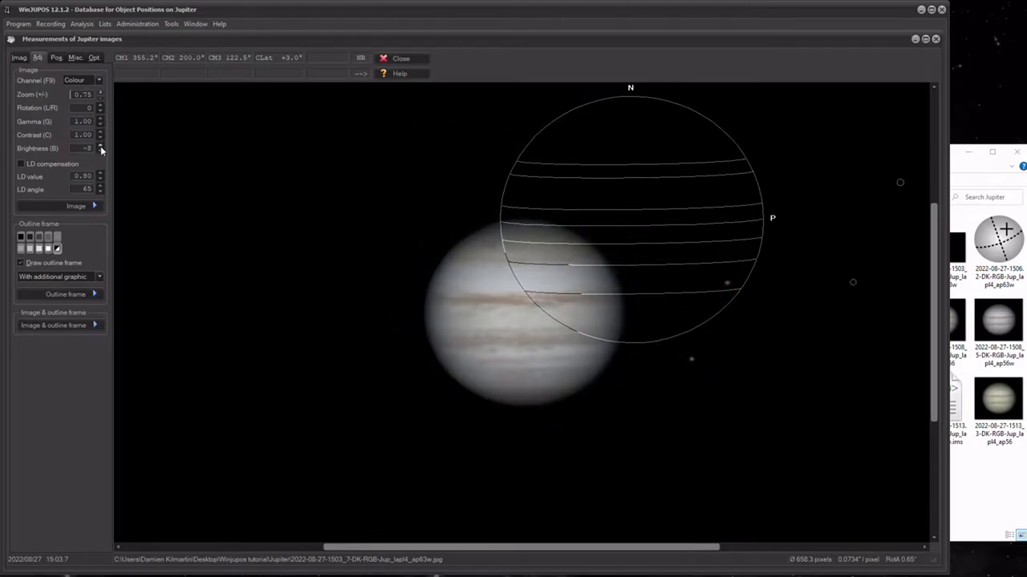
click(100, 146)
click(100, 146)
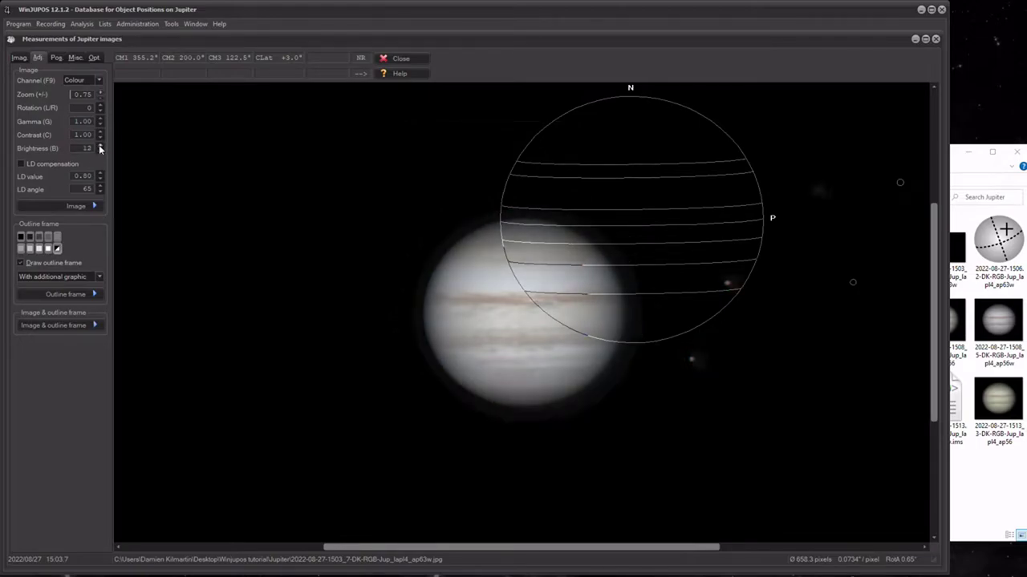
- Set the Jupiter image's brightness to 2 and test flipping the outline frame's north orientation, returning it to north up
click(99, 152)
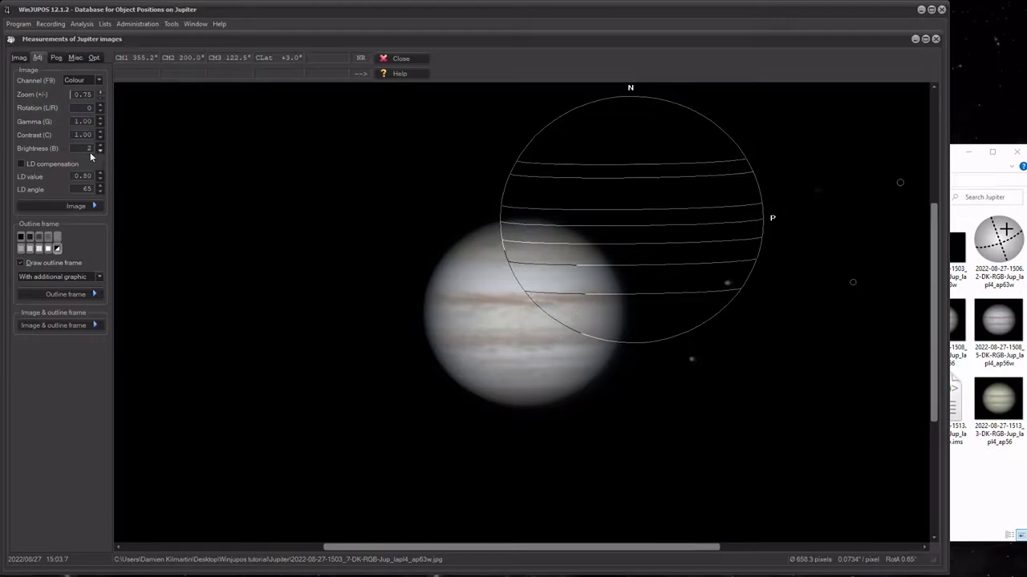
key(n)
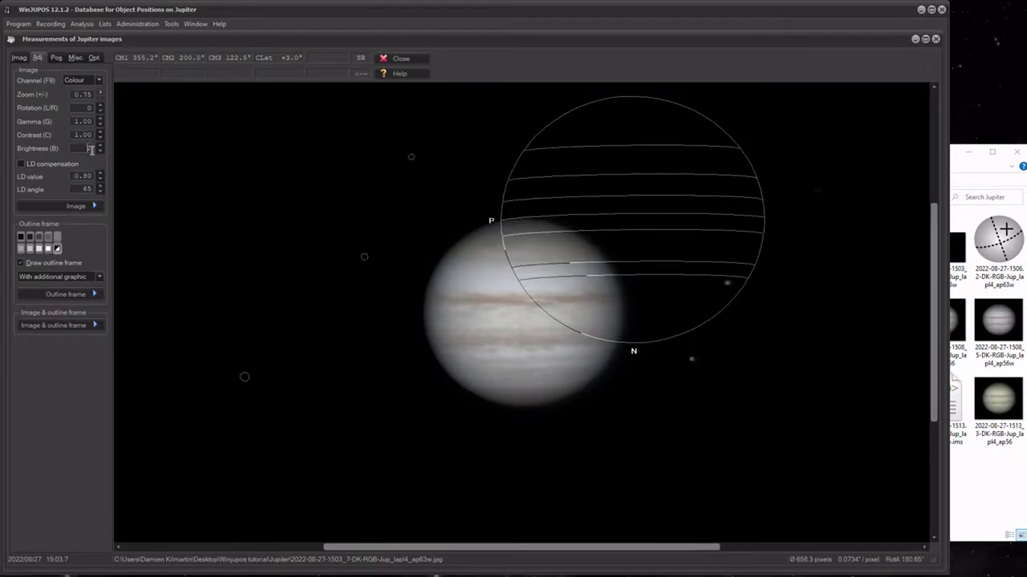
key(n)
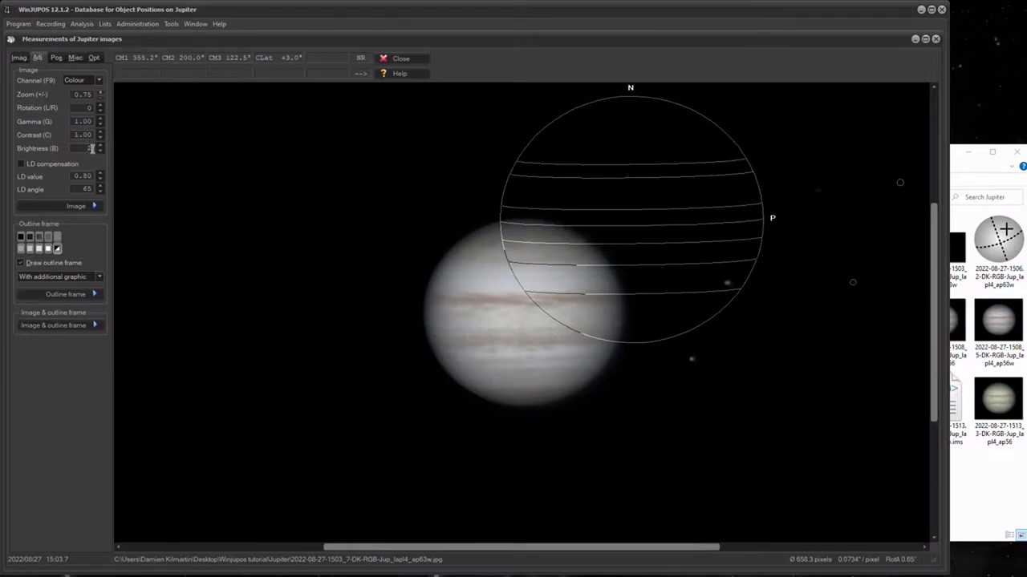
click(99, 150)
click(100, 146)
- Try the outline frame without additional graphic and return it to With additional graphic
click(100, 277)
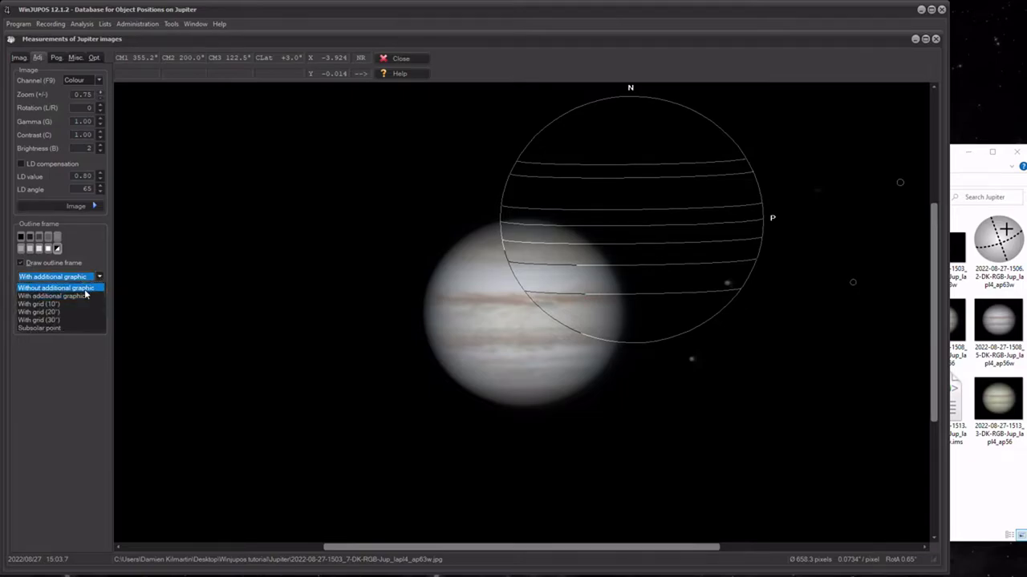
click(64, 286)
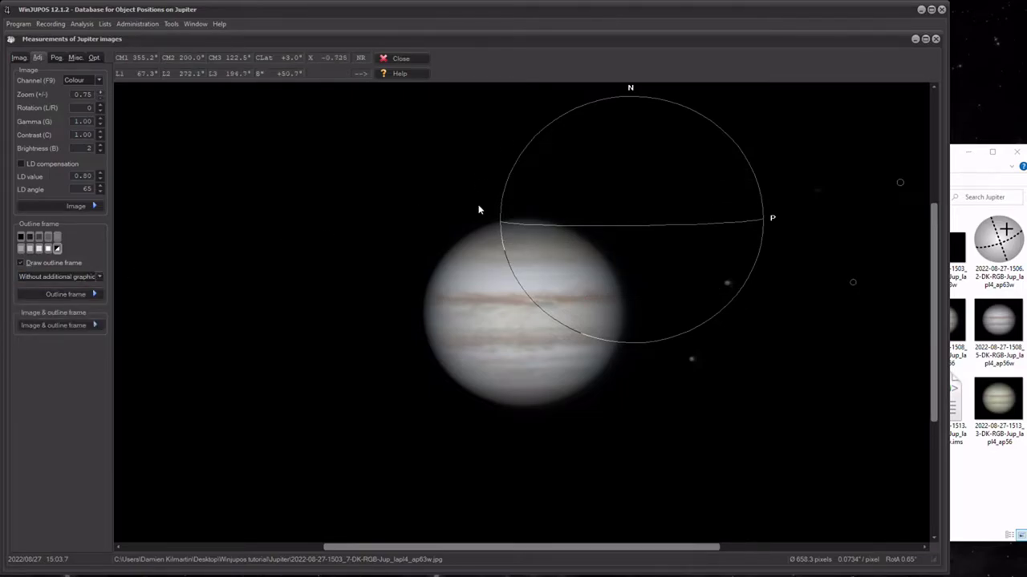
click(99, 278)
click(71, 298)
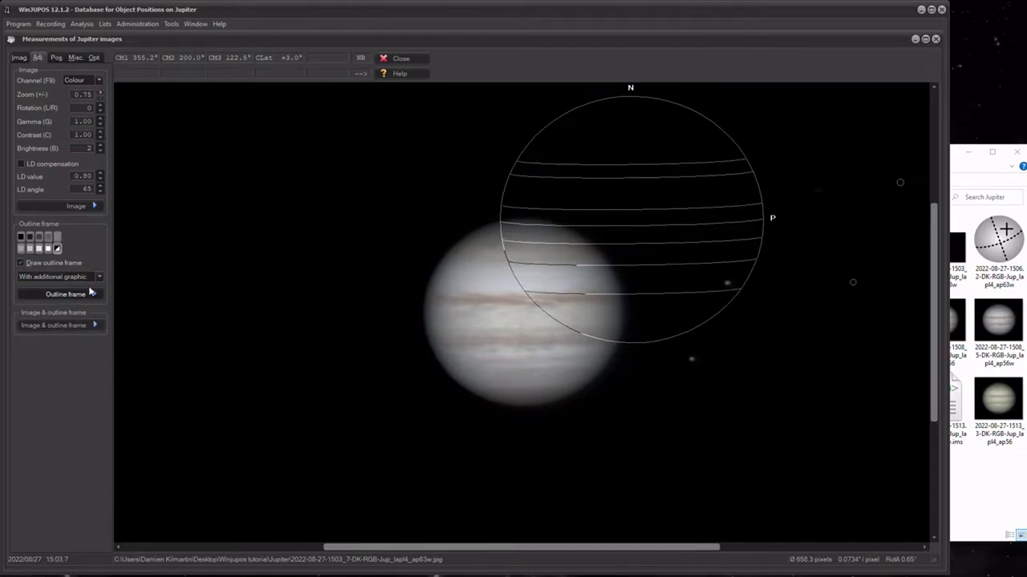
- Compare the outline frame with a 10° grid, a 20° grid and no additional graphic, and restore With additional graphic
click(80, 277)
click(81, 303)
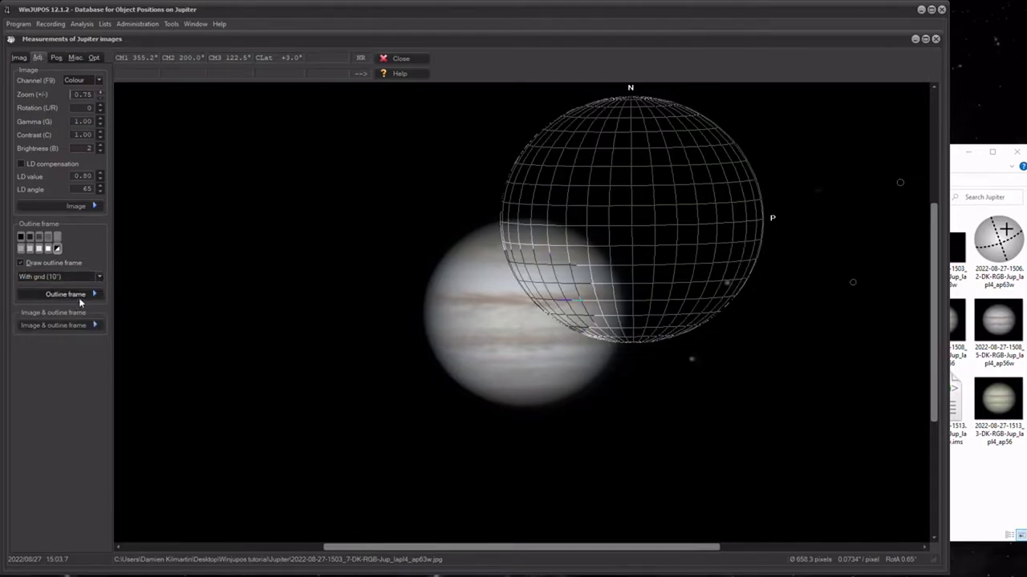
click(101, 278)
click(80, 313)
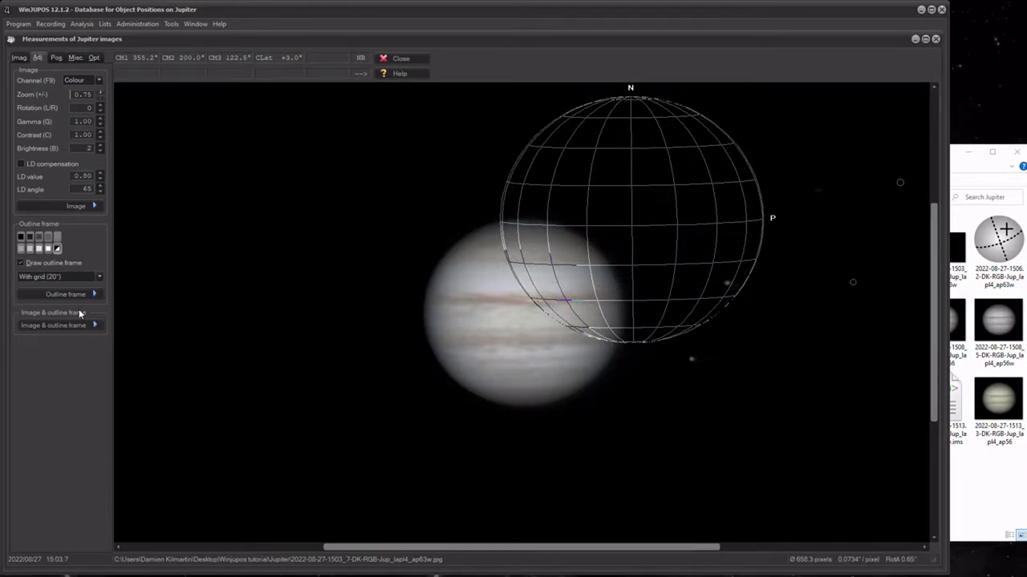
click(99, 278)
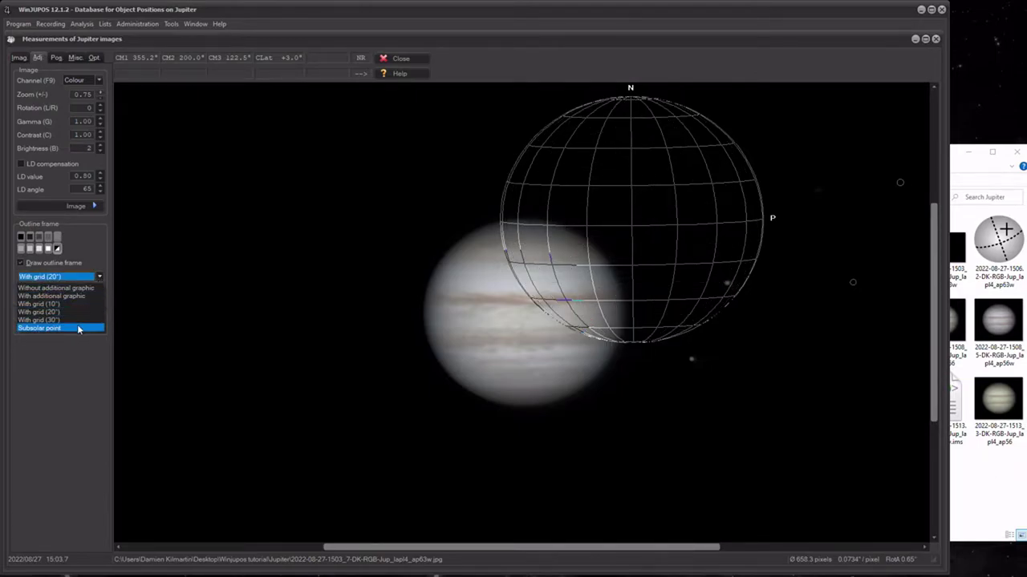
click(83, 290)
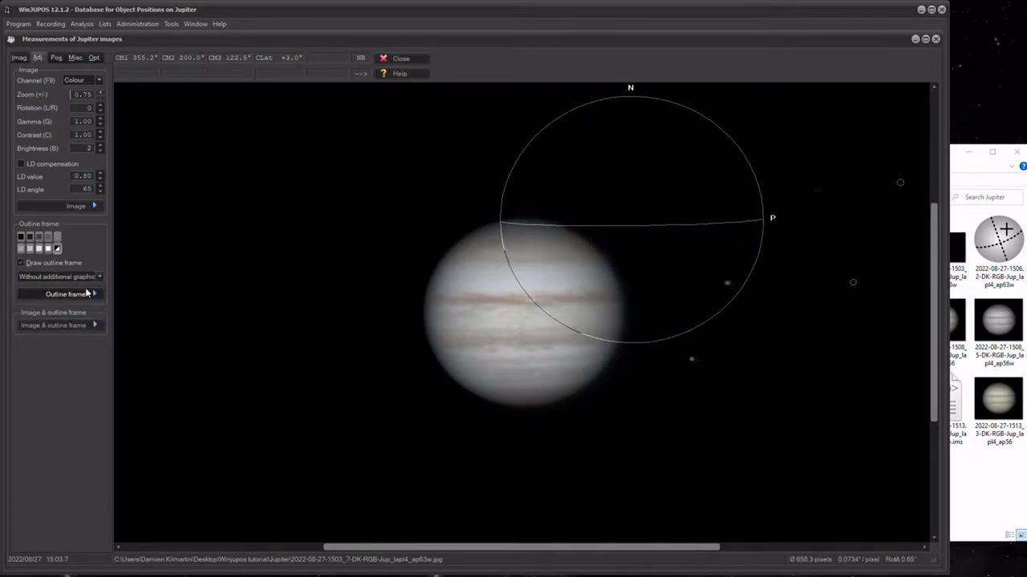
click(98, 277)
click(78, 297)
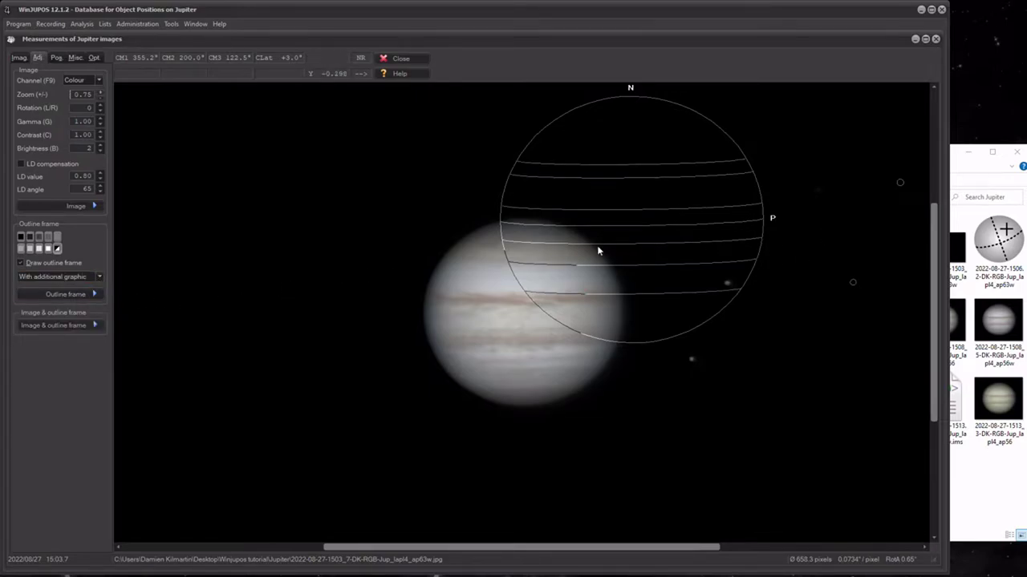
click(56, 59)
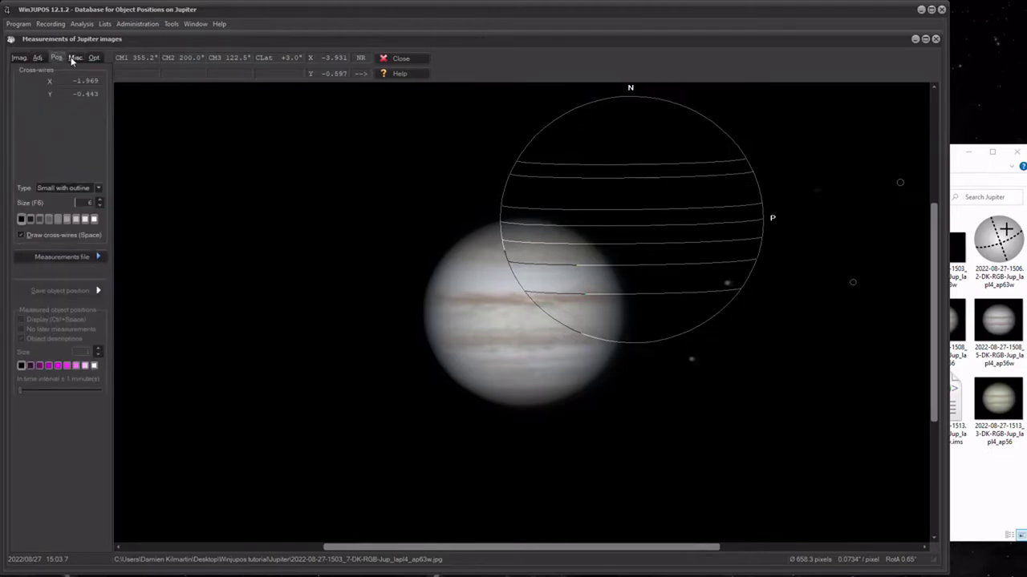
click(75, 59)
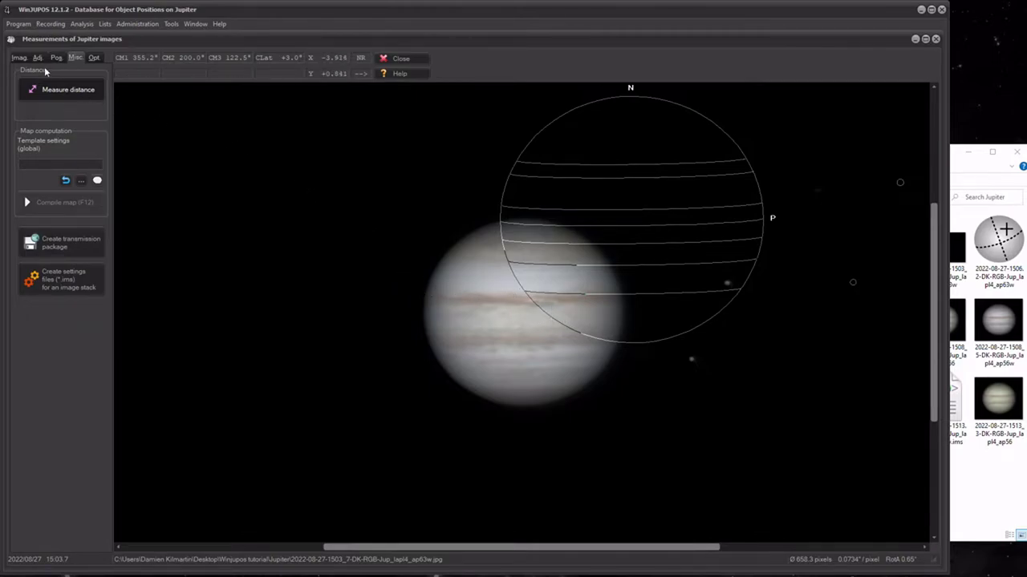
click(17, 59)
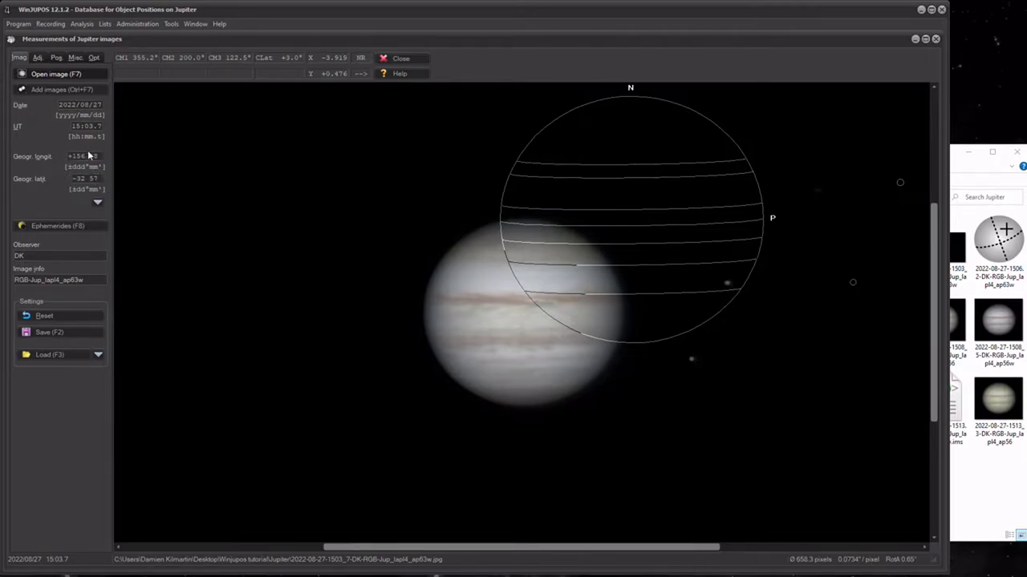
- Nudge the outline frame slightly left and down from its starting position over the Jupiter image
click(38, 58)
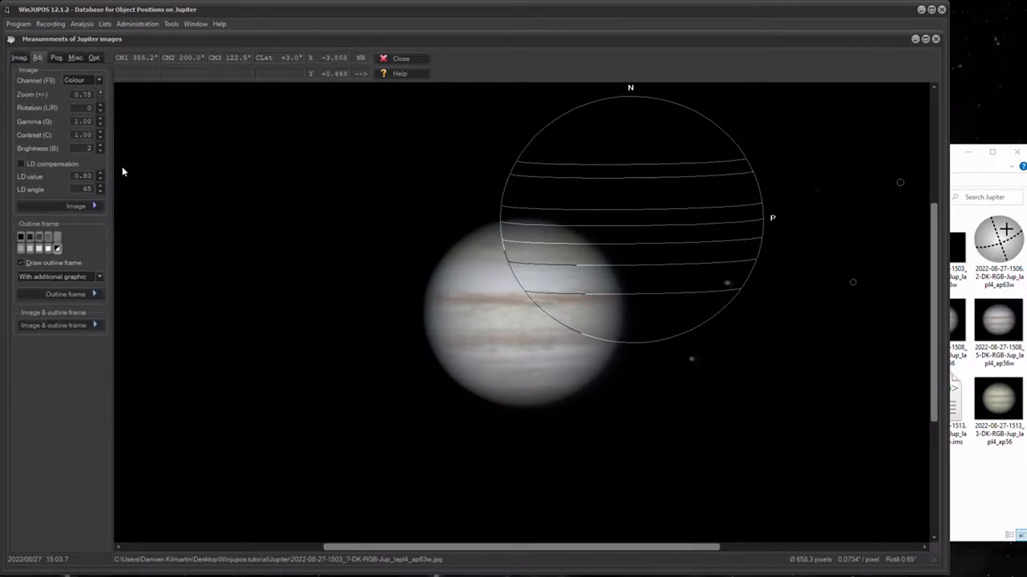
key(Left)
key(Left)
key(Left)
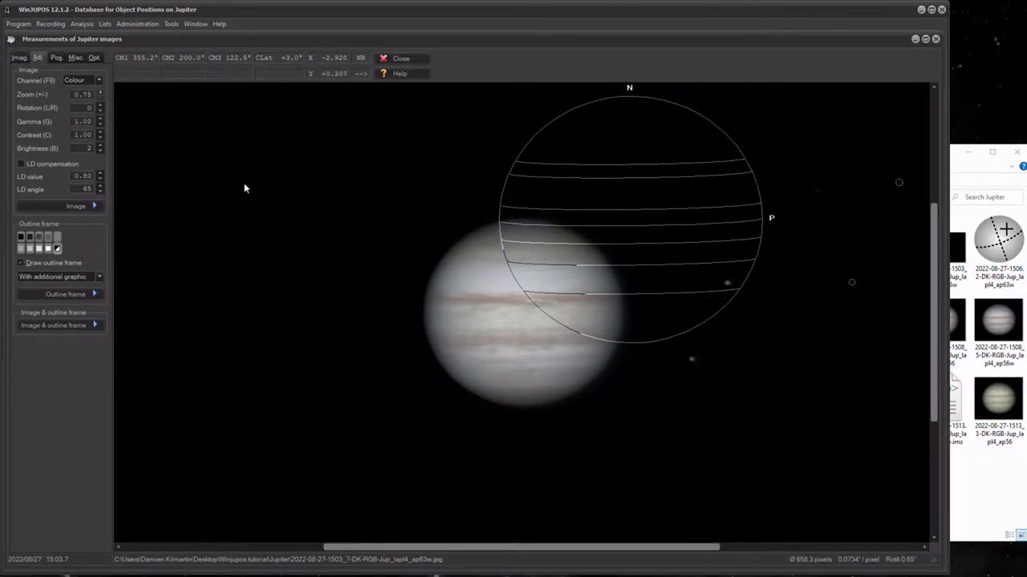
key(Right)
key(Down)
key(Down)
key(Down)
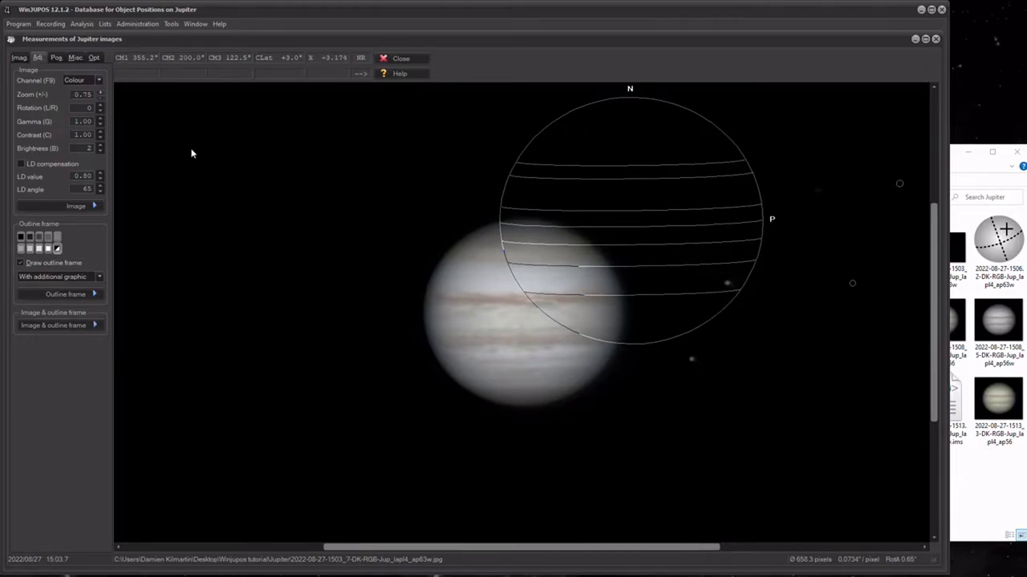
click(19, 59)
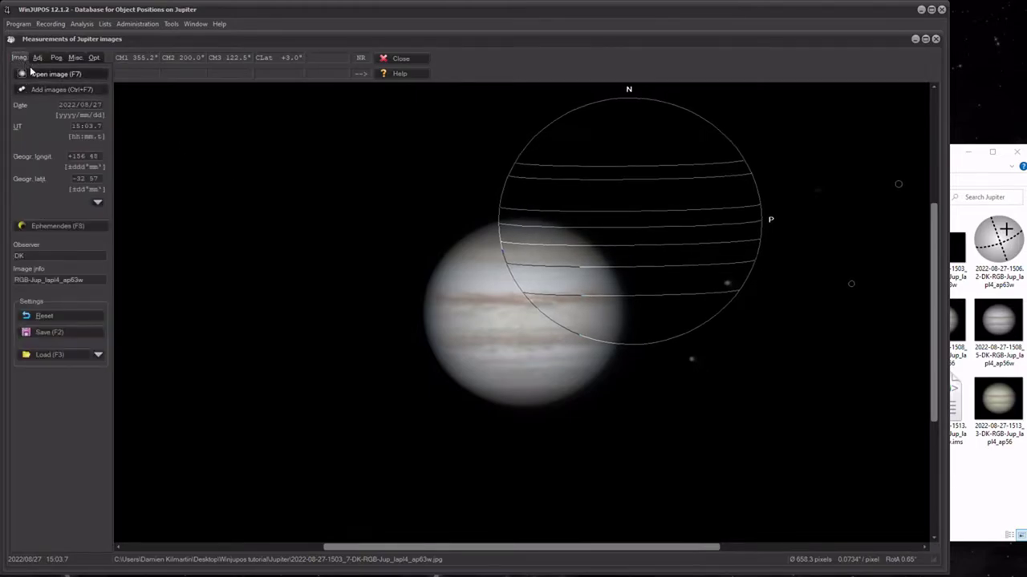
click(37, 58)
- Move the outline frame left and partway down until it is roughly centred horizontally over Jupiter's disc
key(Left)
key(Left)
key(Left)
key(Left)
key(Left)
key(Left)
key(Left)
key(Left)
key(Left)
key(Left)
key(Left)
key(Left)
key(Left)
key(Left)
key(Left)
key(Left)
key(Left)
key(Left)
key(Left)
key(Left)
key(Left)
key(Left)
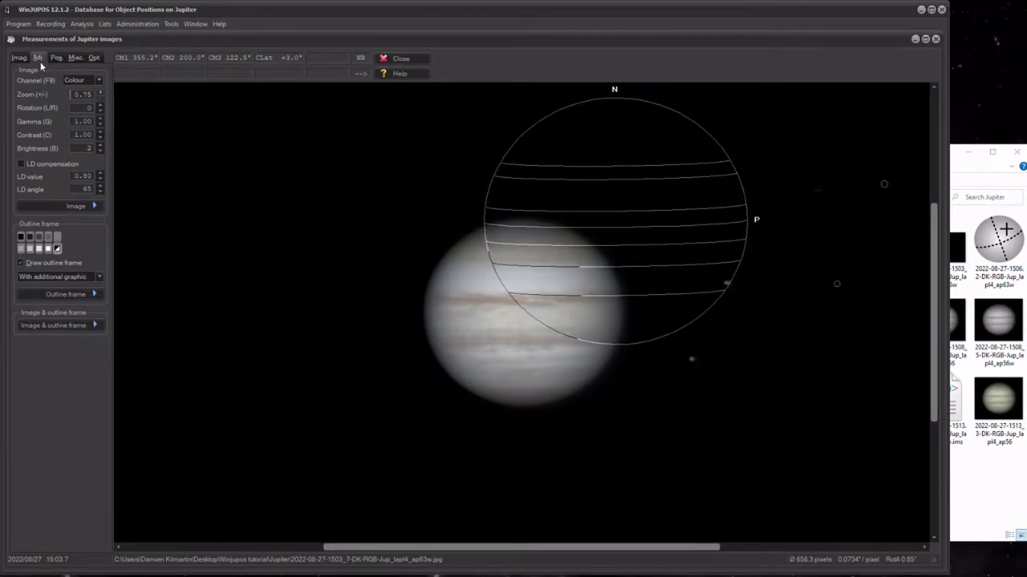
key(Left)
key(Up)
key(Down)
key(Down)
key(Down)
key(Down)
key(Down)
key(Down)
key(Down)
key(Down)
key(Down)
key(Down)
key(Down)
key(Down)
key(Down)
key(Down)
key(Down)
key(Down)
key(Down)
key(Down)
key(Down)
key(Down)
key(Down)
key(Down)
key(Down)
key(Down)
key(Down)
key(Down)
key(Down)
key(Down)
key(Down)
key(Down)
key(Down)
key(Down)
key(Down)
key(Down)
key(Down)
key(Down)
key(Down)
key(Down)
key(Down)
key(Down)
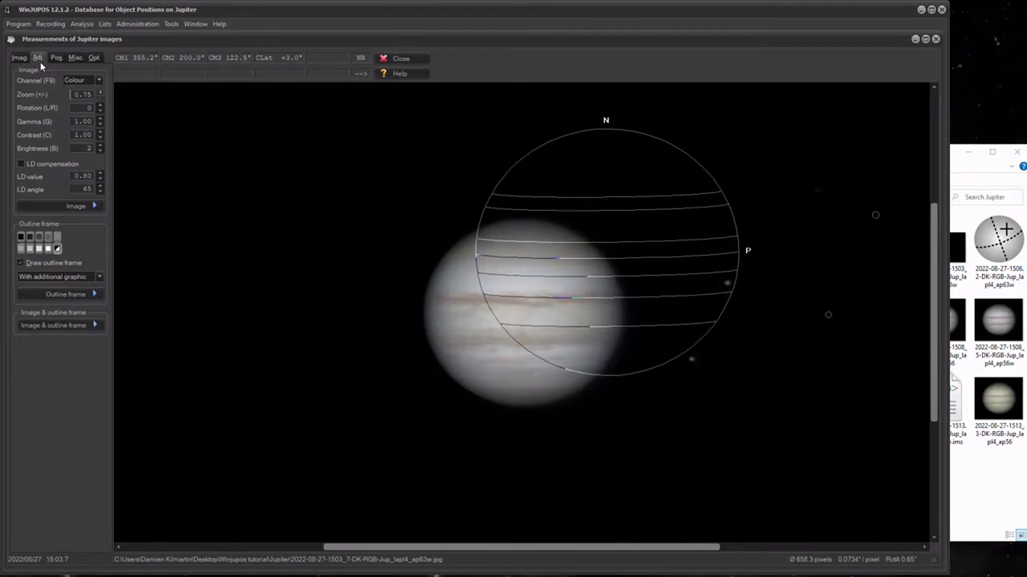
key(Left)
key(Left)
key(Left)
key(Left)
key(Left)
key(Left)
key(Left)
key(Left)
key(Left)
key(Left)
key(Left)
key(Left)
key(Left)
key(Left)
key(Left)
key(Left)
key(Left)
key(Left)
key(Left)
key(Left)
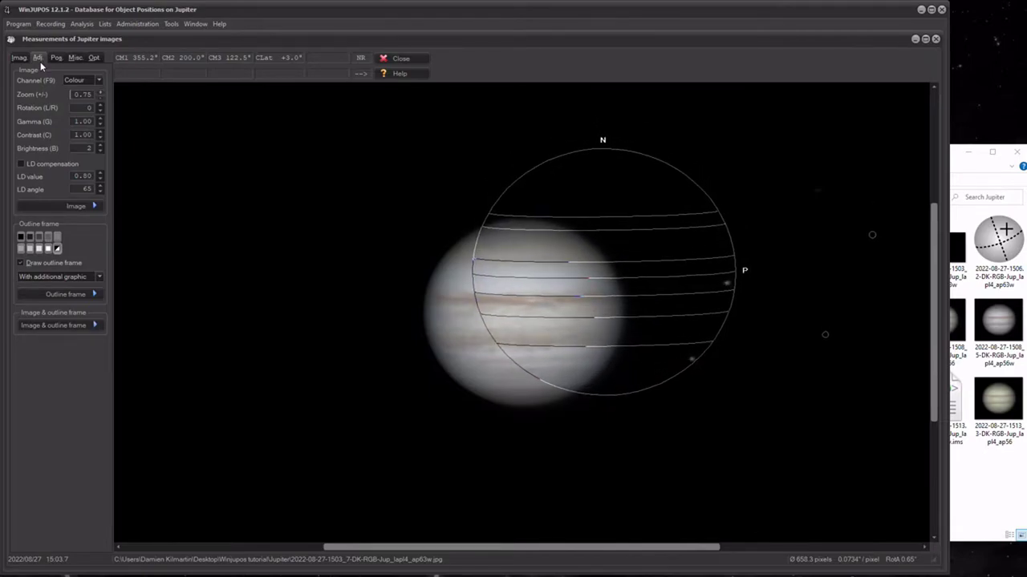
key(Left)
key(Left)
key(Left)
key(Left)
key(Left)
key(Left)
key(Left)
key(Left)
key(Left)
key(Left)
key(Left)
key(Left)
key(Left)
key(Left)
key(Left)
key(Left)
key(Left)
key(Left)
key(Left)
key(Left)
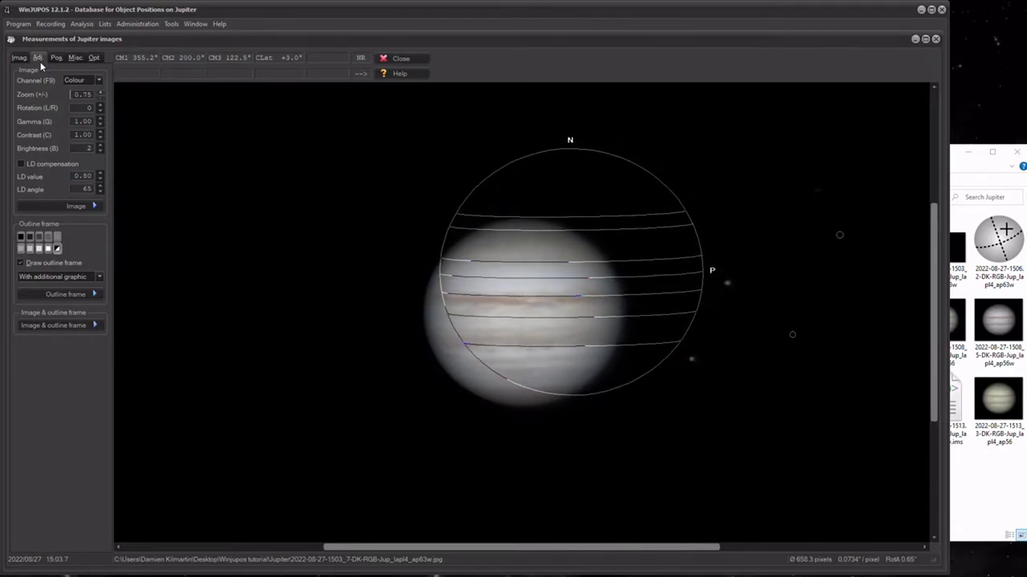
key(Left)
key(Left)
key(Left)
key(Left)
key(Left)
key(Left)
key(Left)
key(Left)
key(Left)
key(Left)
key(Left)
key(Left)
key(Left)
key(Left)
key(Left)
key(Left)
key(Left)
key(Left)
key(Left)
key(Left)
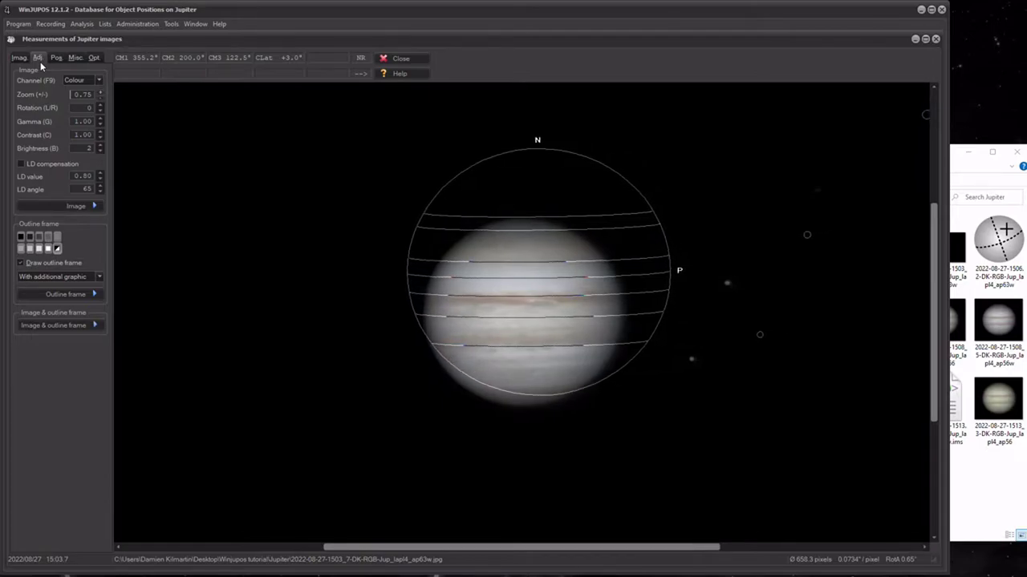
- Lower the outline frame until its circle surrounds Jupiter's disc evenly above and below
key(Down)
key(Down)
key(Down)
key(Down)
key(Down)
key(Down)
key(Down)
key(Down)
key(Down)
key(Down)
key(Down)
key(Down)
key(Down)
key(Down)
key(Down)
key(Down)
key(Down)
key(Down)
key(Down)
key(Down)
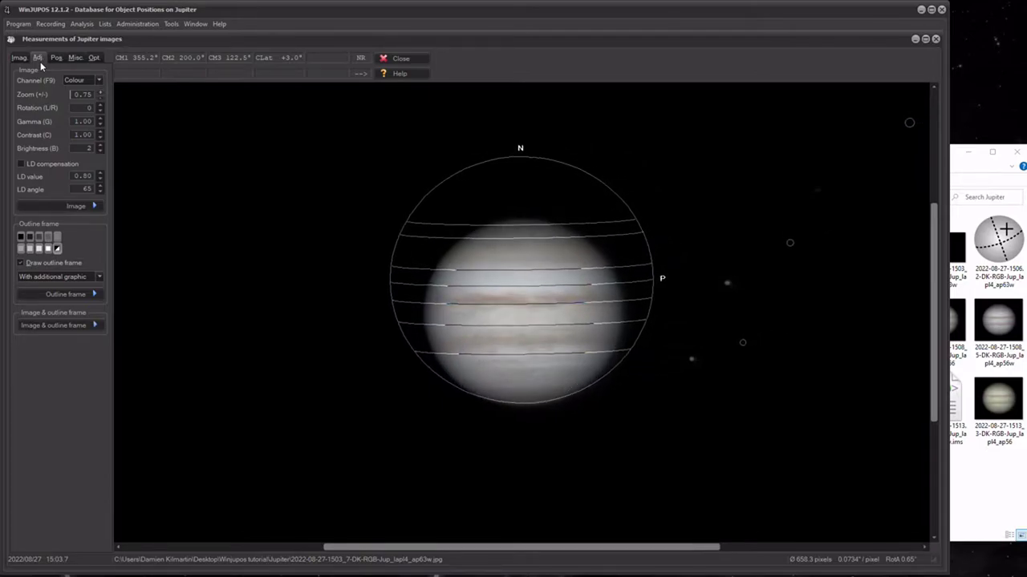
key(Down)
key(Down)
key(Down)
key(Down)
key(Down)
key(Down)
key(Down)
key(Down)
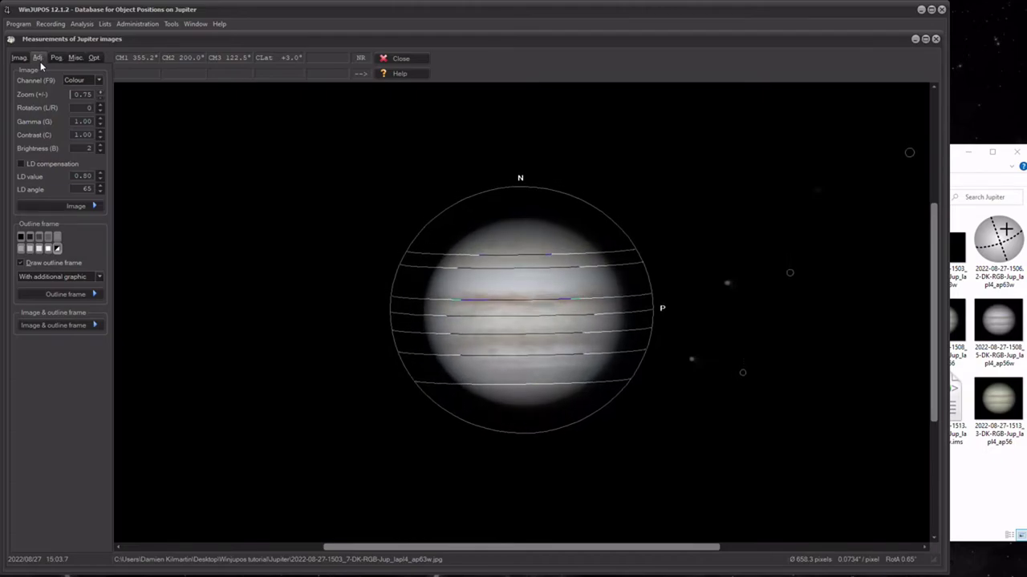
- Nudge the outline frame slightly down and enlarge it well beyond Jupiter's disc
key(Down)
key(Down)
key(Page_Up)
key(Page_Up)
key(Page_Up)
key(Page_Up)
key(Page_Up)
key(Page_Up)
key(Page_Up)
key(Page_Up)
key(Page_Up)
key(Page_Up)
key(Page_Up)
key(Page_Up)
key(Page_Up)
key(Page_Up)
key(Page_Up)
key(Page_Up)
key(Page_Up)
key(Page_Up)
key(Page_Up)
key(Page_Up)
- Shrink the outline frame until its circle closely fits the edge of Jupiter's disc, about 504 pixels in diameter
key(Page_Down)
key(Page_Down)
key(Page_Down)
key(Page_Down)
key(Page_Down)
key(Page_Down)
key(Page_Down)
key(Page_Down)
key(Page_Down)
key(Page_Down)
key(Page_Down)
key(Page_Down)
key(Page_Down)
key(Page_Down)
key(Page_Down)
key(Page_Down)
key(Page_Down)
key(Page_Down)
key(Page_Down)
key(Page_Down)
key(Page_Down)
key(Page_Down)
key(Page_Down)
key(Page_Down)
key(Page_Down)
key(Page_Down)
key(Page_Down)
key(Page_Down)
key(Page_Down)
key(Page_Down)
key(Page_Down)
key(Page_Down)
key(Page_Down)
key(Page_Down)
key(Page_Down)
key(Page_Down)
key(Page_Down)
key(Page_Down)
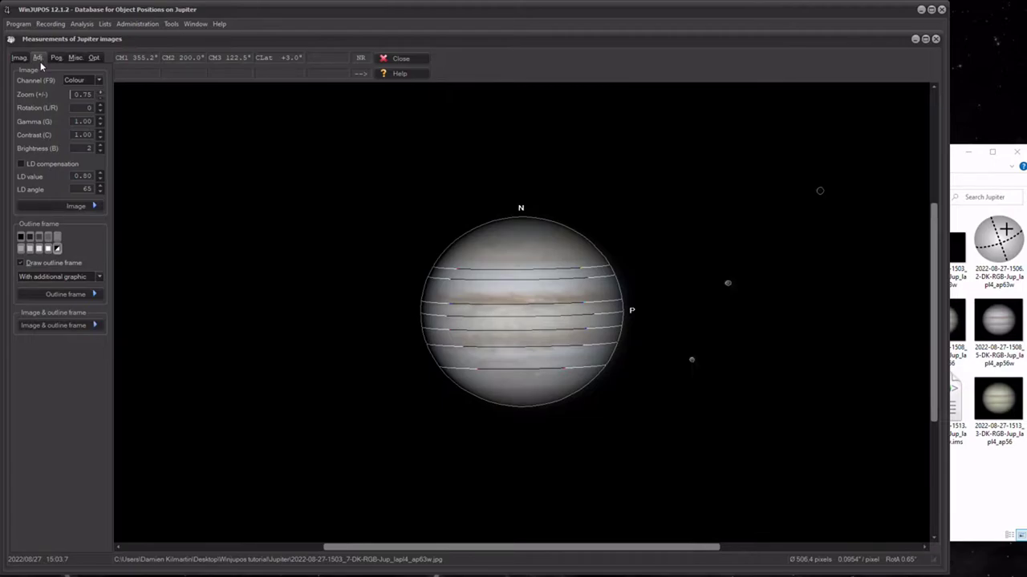
key(Page_Down)
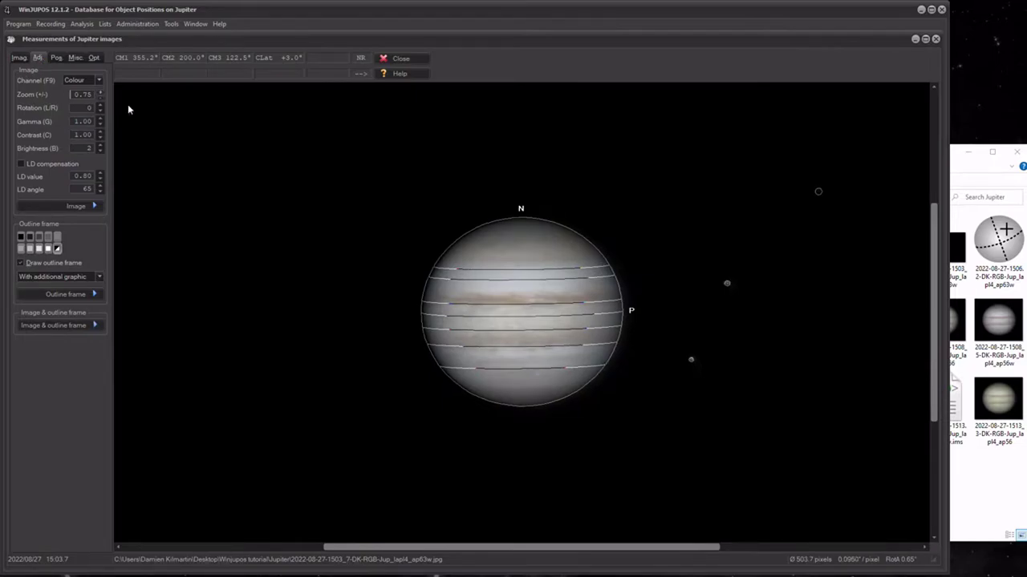
- Nudge the outline frame slightly right and down to line it up with Jupiter's disc and moons
key(Right)
key(Right)
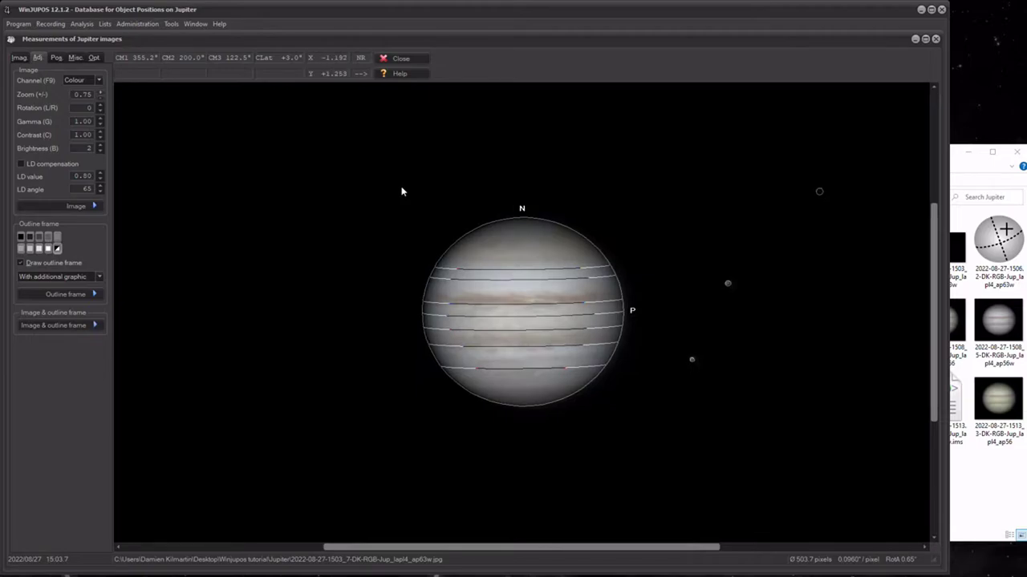
key(Down)
key(Down)
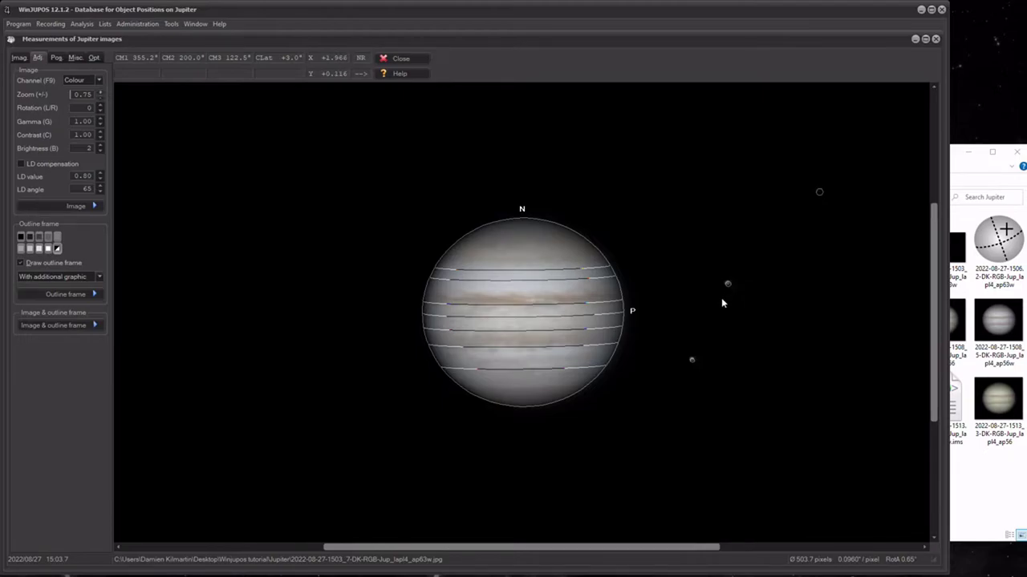
- Fine-tune the outline frame's size around Jupiter's disc and moons, ending at about 501 pixels in diameter
scroll(721, 303, down, 1)
scroll(721, 300, up, 1)
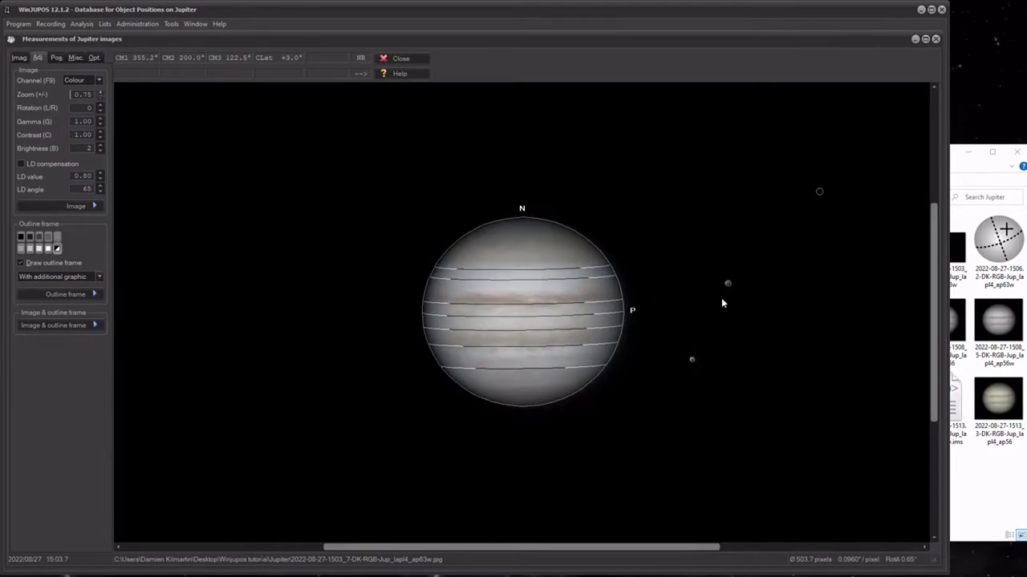
scroll(721, 303, up, 2)
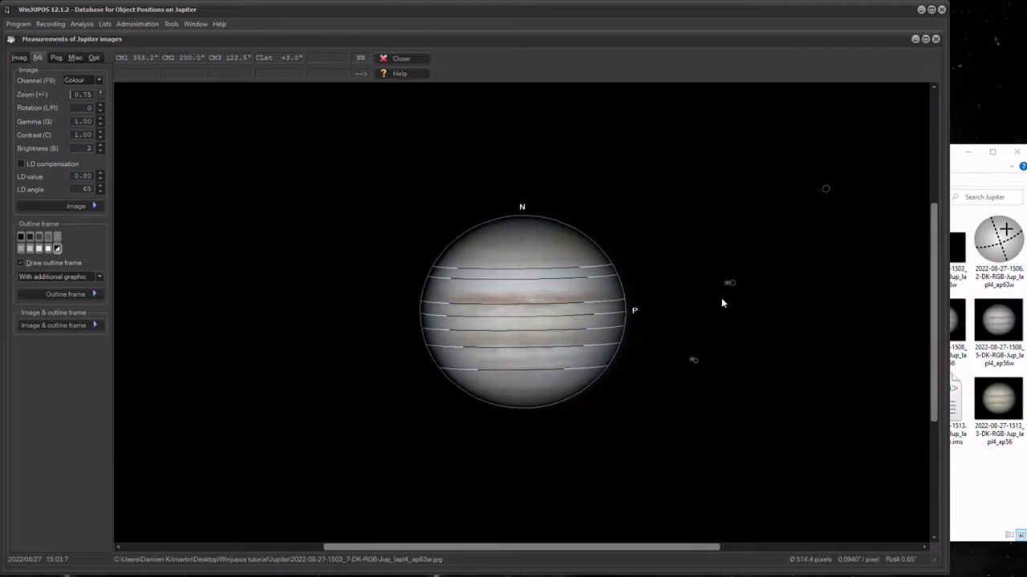
scroll(721, 298, down, 2)
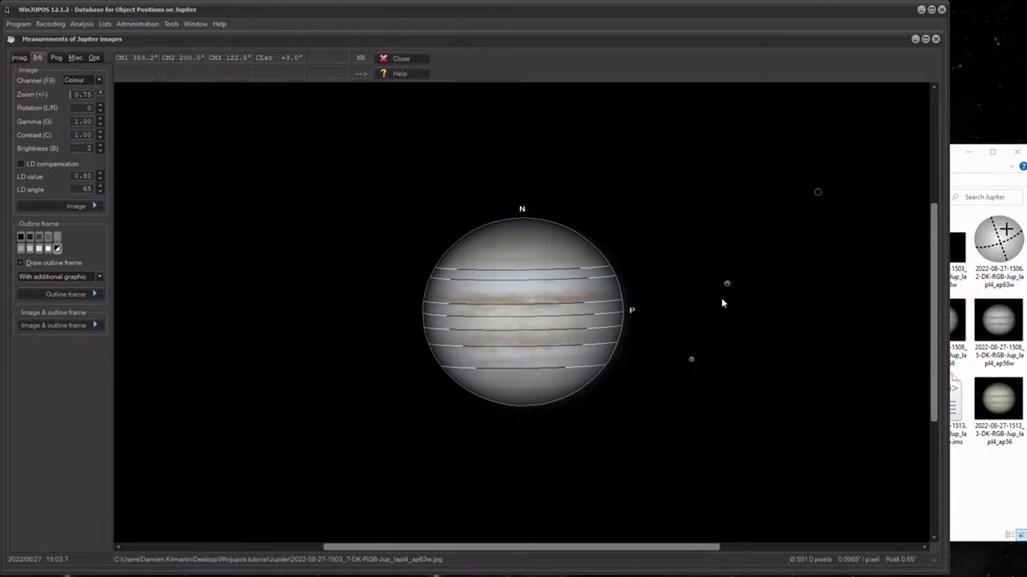
- Rotate the outline frame counterclockwise to an angle of about 15.3°
key(n)
key(n)
key(n)
key(n)
key(n)
key(n)
key(n)
key(n)
key(n)
key(n)
key(n)
key(n)
key(n)
key(n)
key(n)
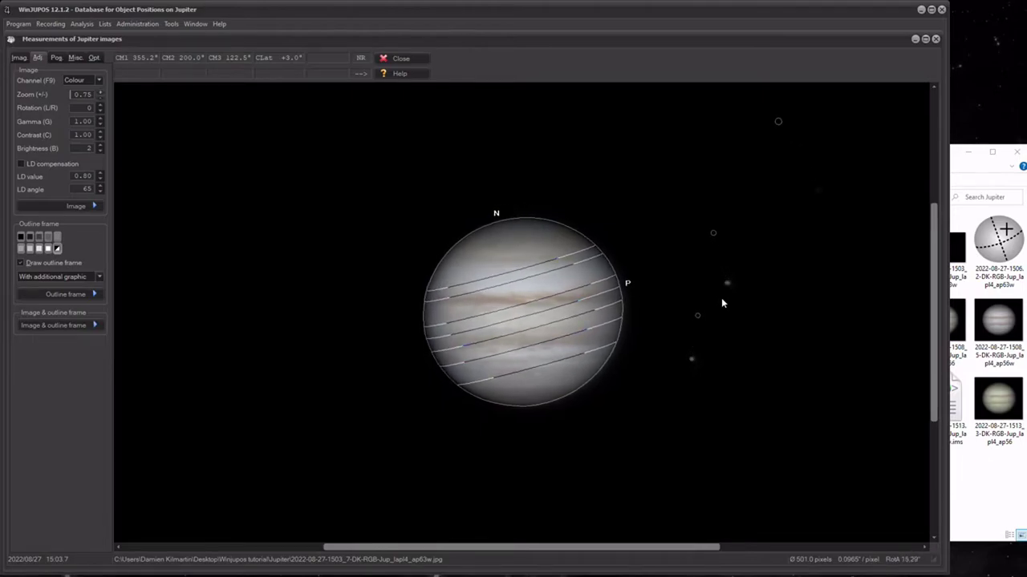
- Rotate the outline frame clockwise until its moon circles sit on the moons, fine-tuning the angle to 0.96°
key(m)
key(m)
key(m)
key(m)
key(m)
key(m)
key(m)
key(m)
key(m)
key(m)
key(m)
key(m)
key(m)
key(m)
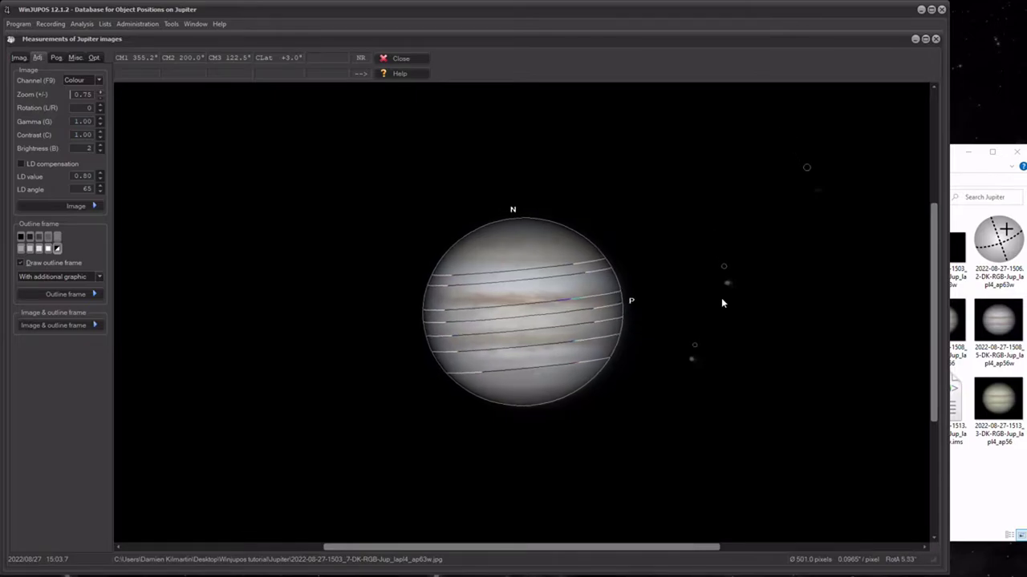
key(m)
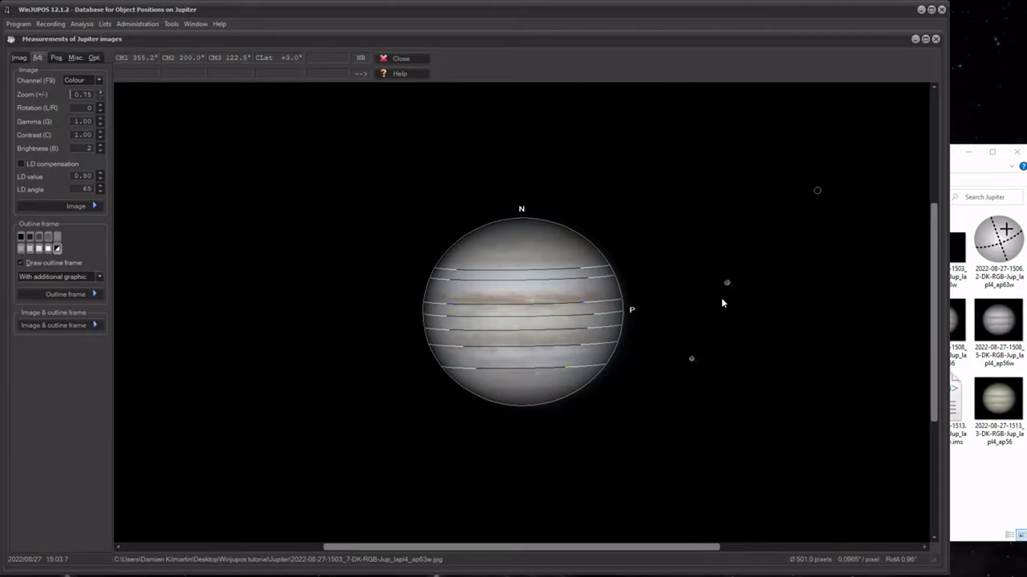
key(m)
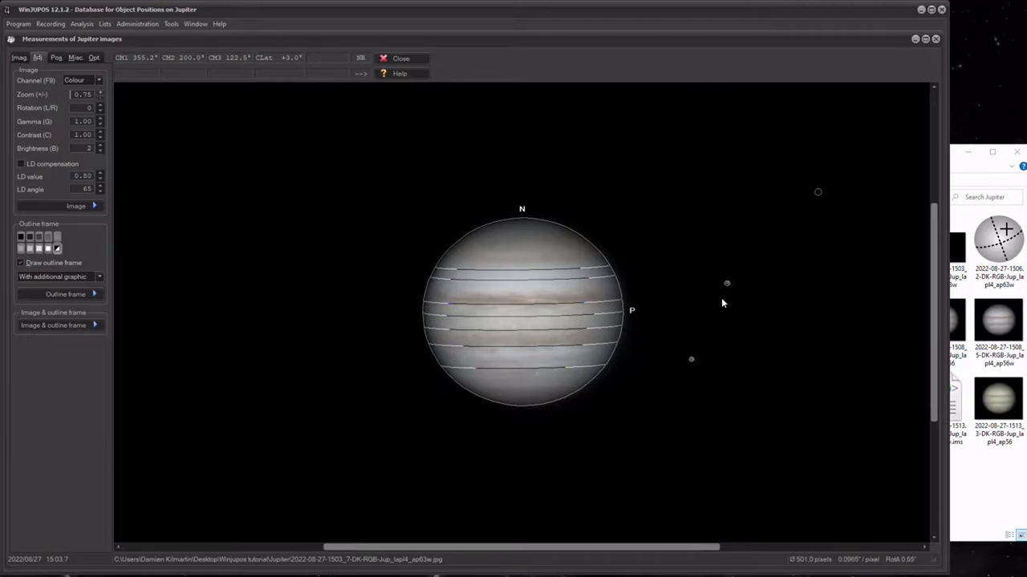
key(n)
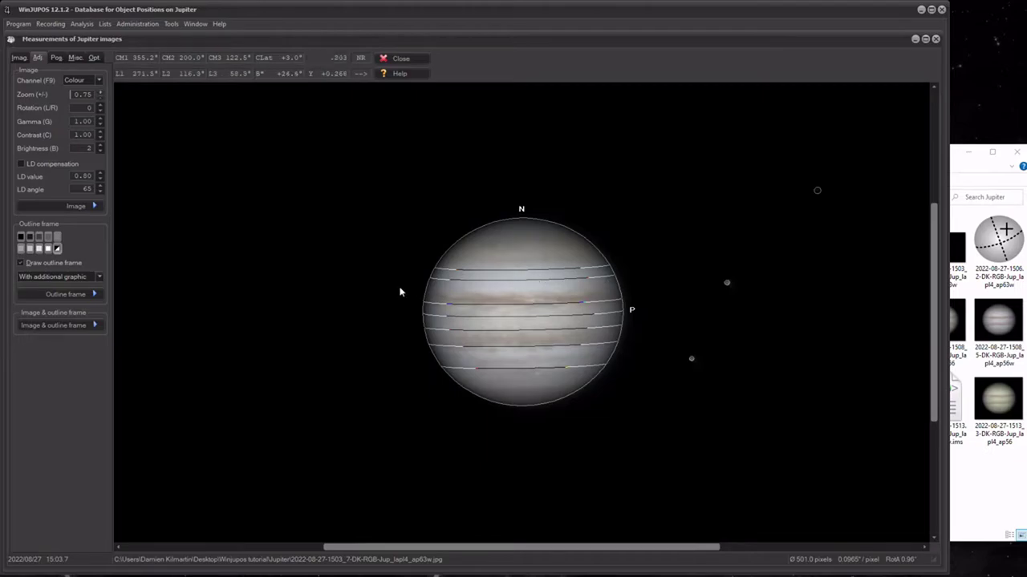
- Check the fit by hiding and showing the outline frame several times, leaving it drawn
click(21, 264)
click(21, 263)
click(22, 263)
click(21, 263)
click(21, 263)
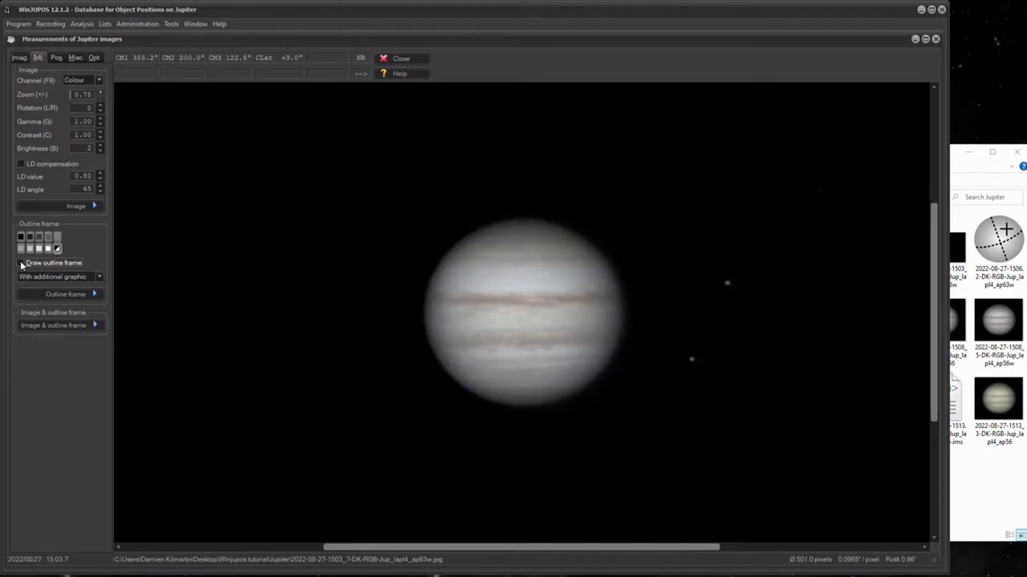
click(22, 263)
click(22, 263)
click(22, 263)
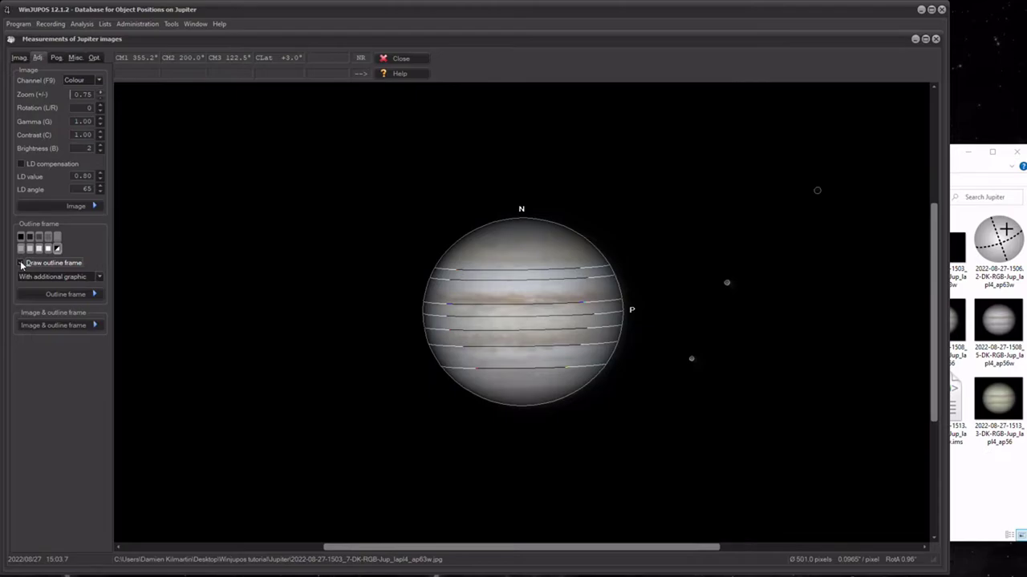
- Raise the image brightness to 102 and compare Jupiter's edge with the outline frame hidden and shown
click(100, 147)
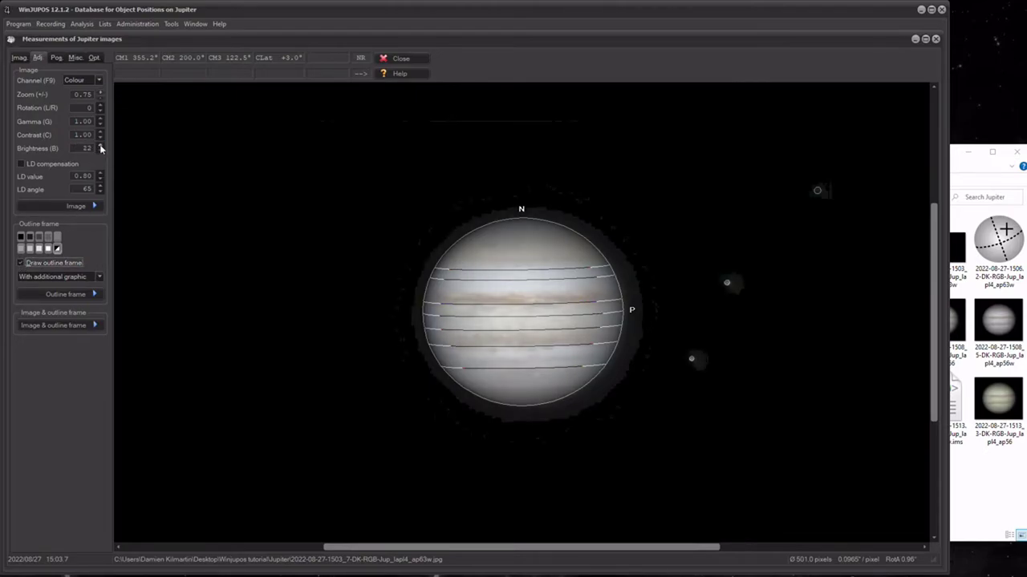
click(100, 148)
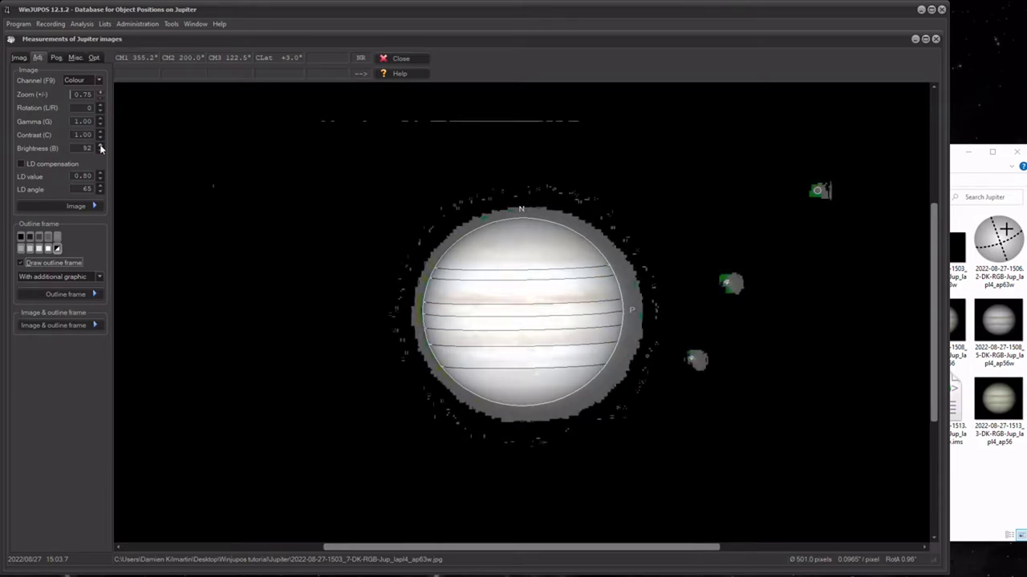
click(22, 264)
click(22, 264)
click(21, 264)
click(22, 264)
click(21, 263)
click(22, 263)
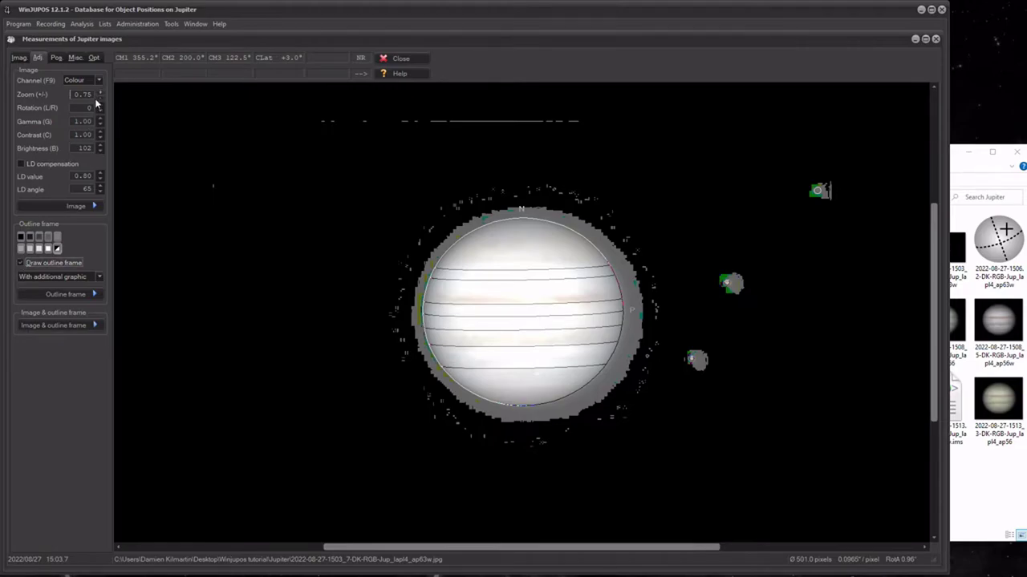
- Lower the image brightness back to 2
click(99, 153)
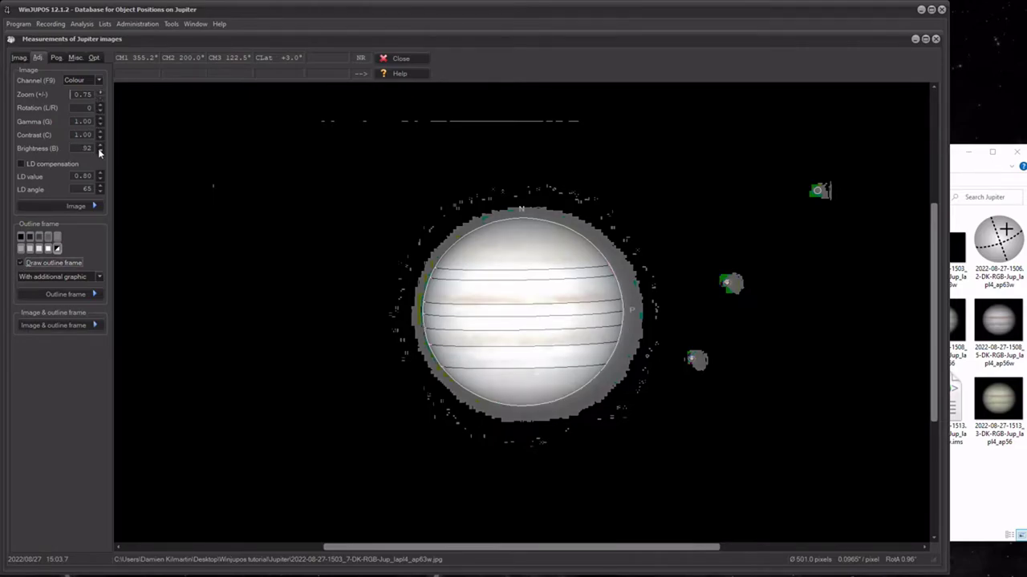
click(99, 152)
click(99, 152)
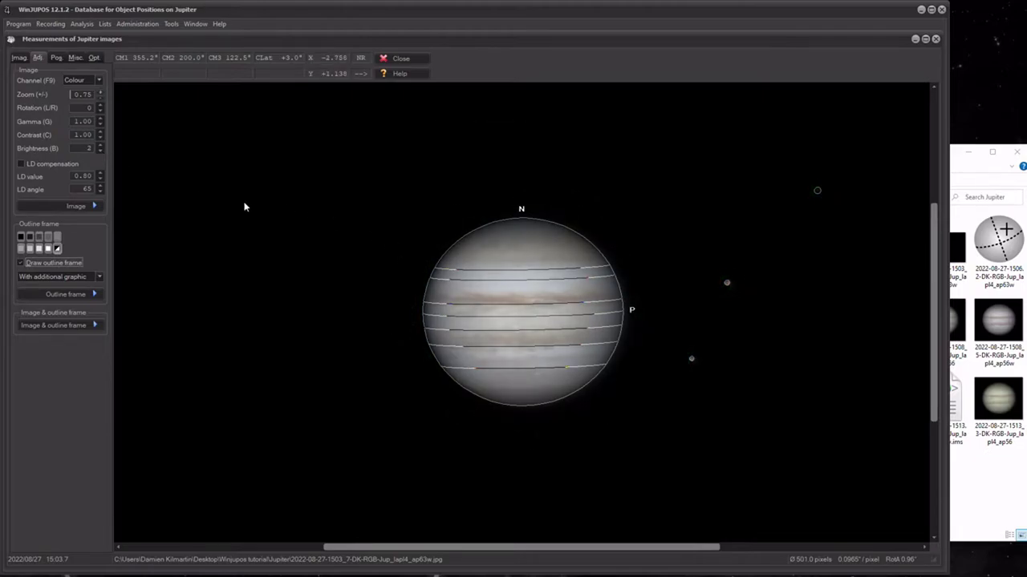
- Save the measurement settings in the Jupiter folder as 2022-08-27-1503.7-DK-RGB-Jup_lapl4_ap63w, replacing the existing file
click(20, 58)
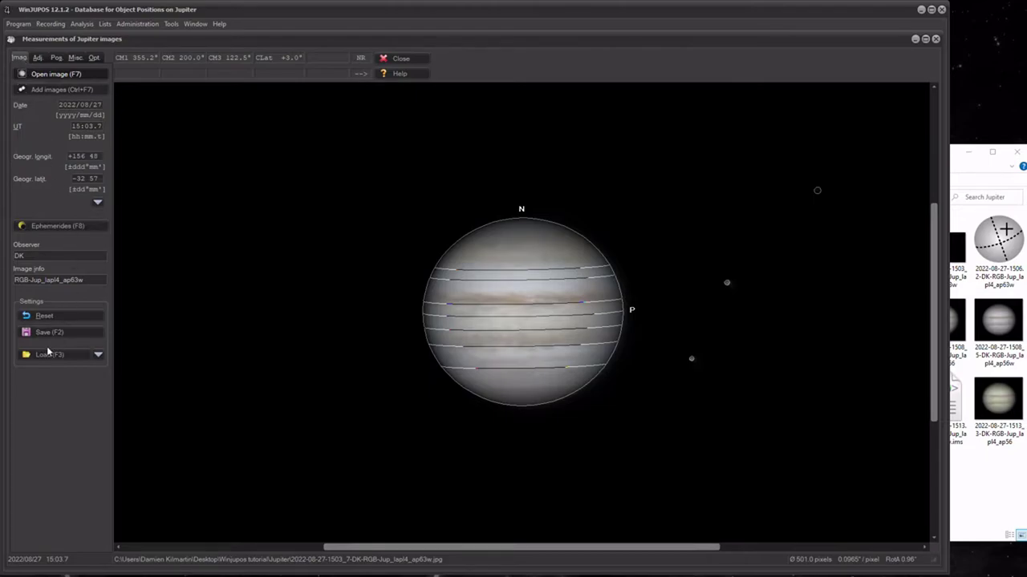
click(44, 332)
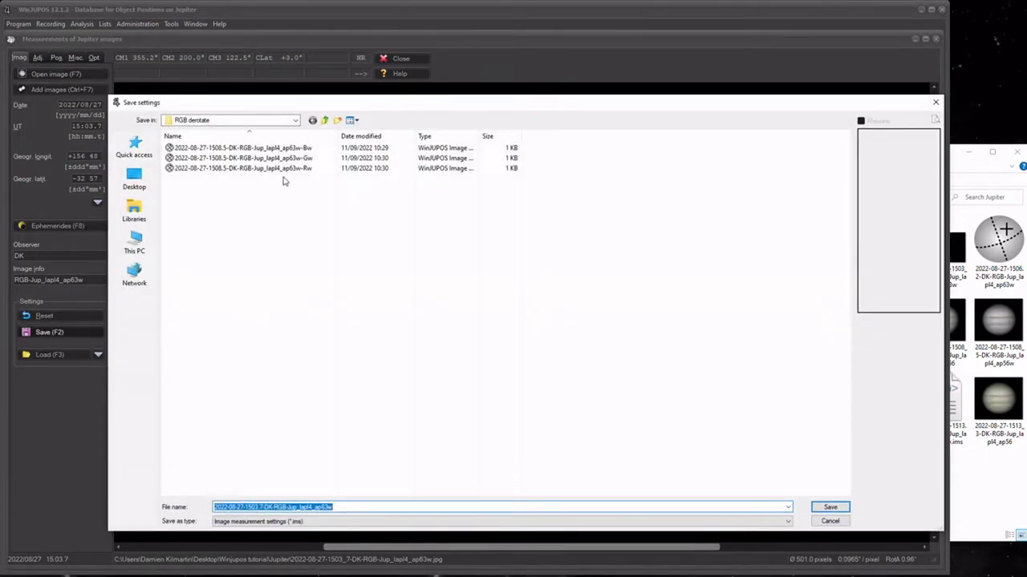
click(326, 120)
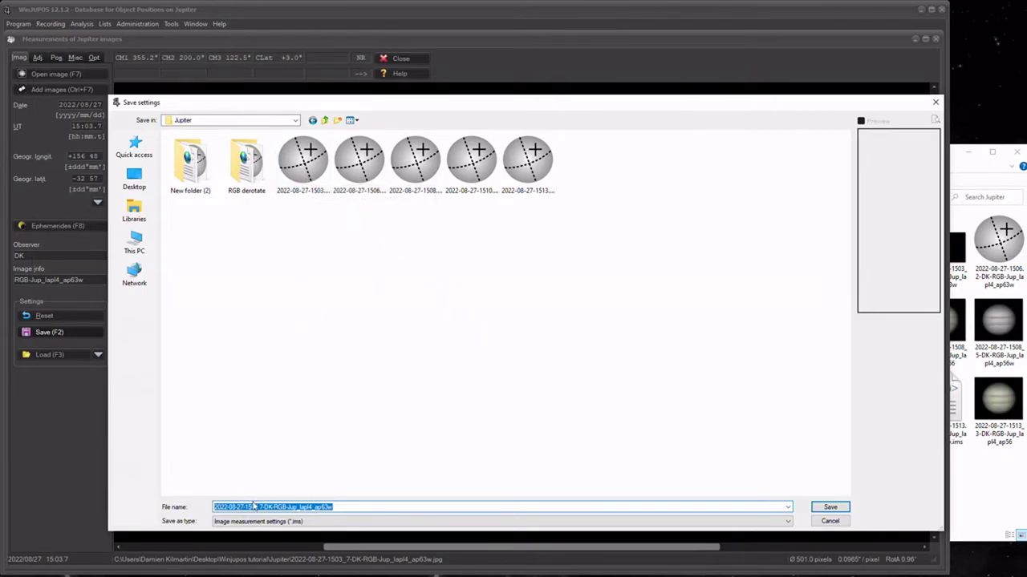
click(826, 507)
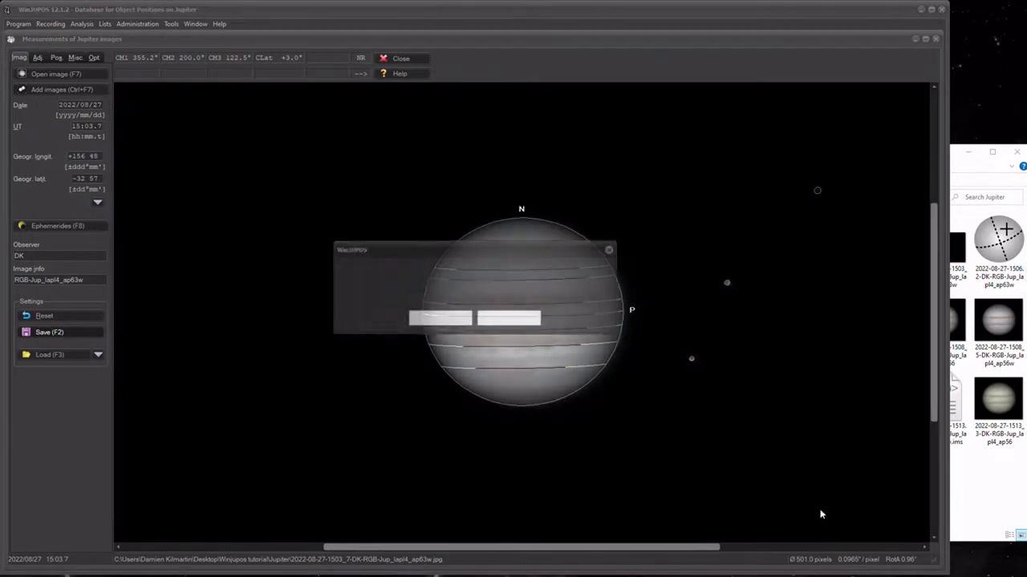
click(442, 320)
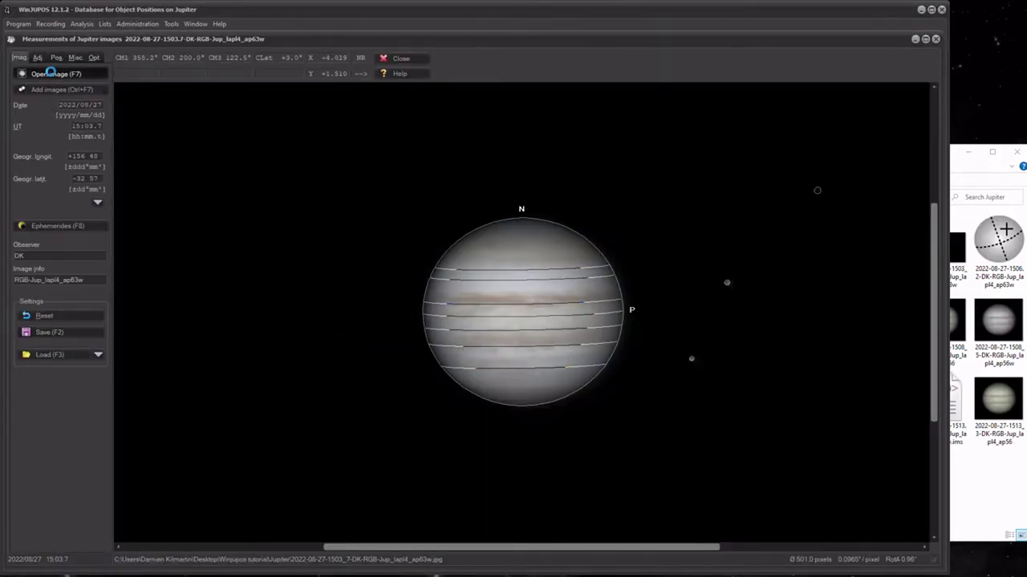
click(51, 73)
double_click(471, 167)
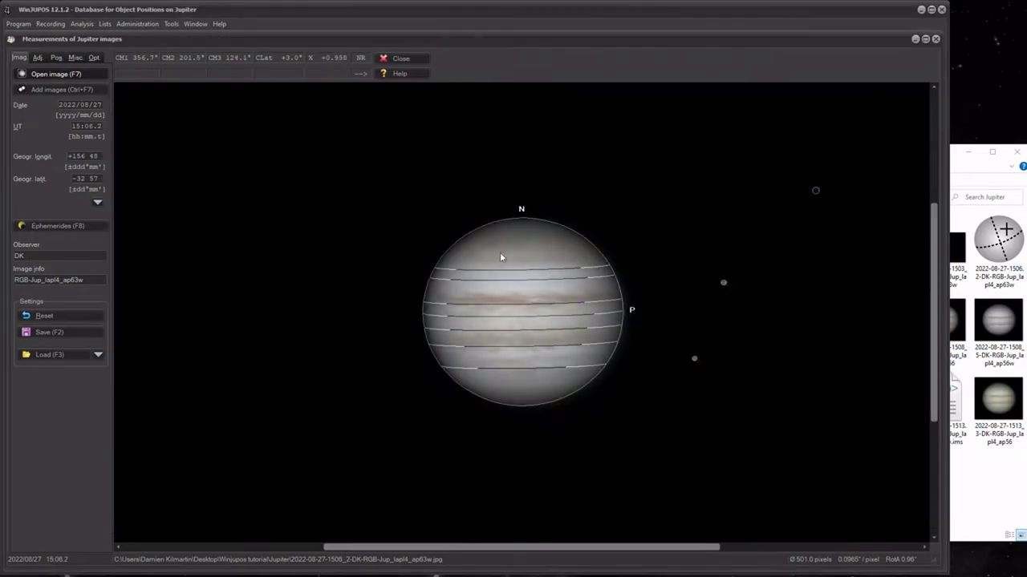
- Shrink the Open image dialog, move it clear of the planet, and reopen the 1503_7 image ending in ap63w
click(55, 72)
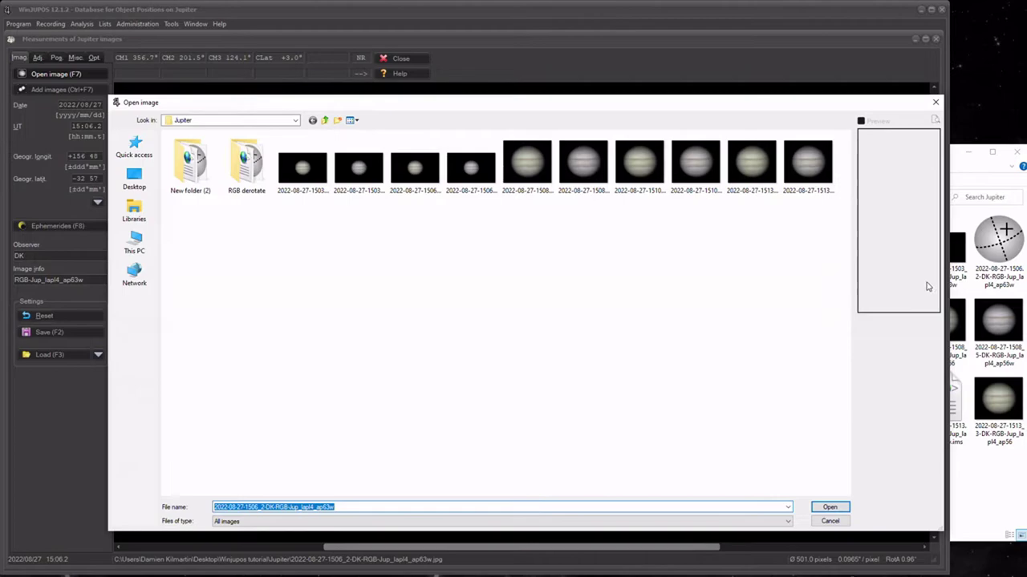
drag(940, 286, 615, 286)
drag(372, 104, 378, 83)
drag(365, 508, 338, 313)
drag(399, 73, 229, 15)
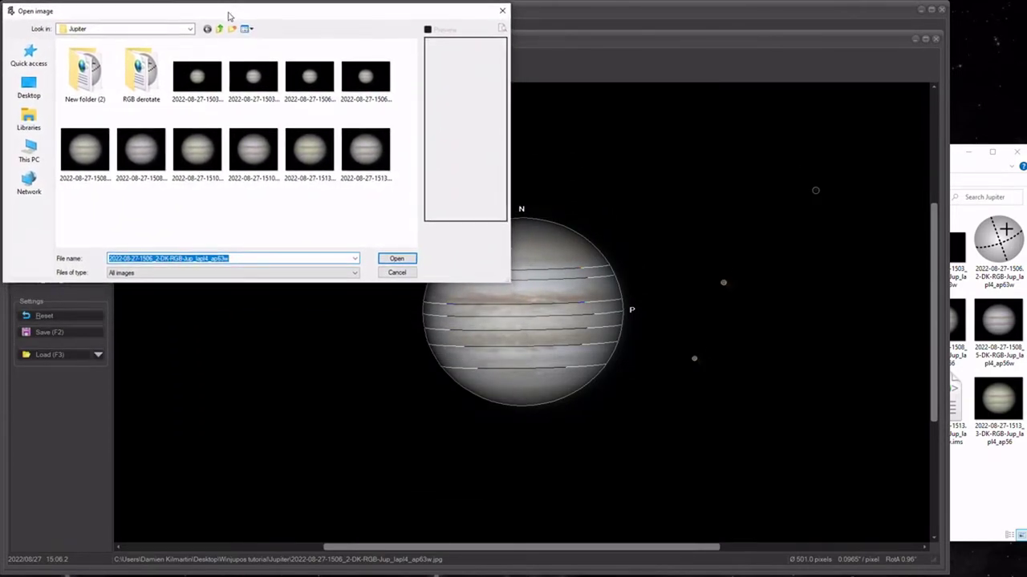
double_click(253, 78)
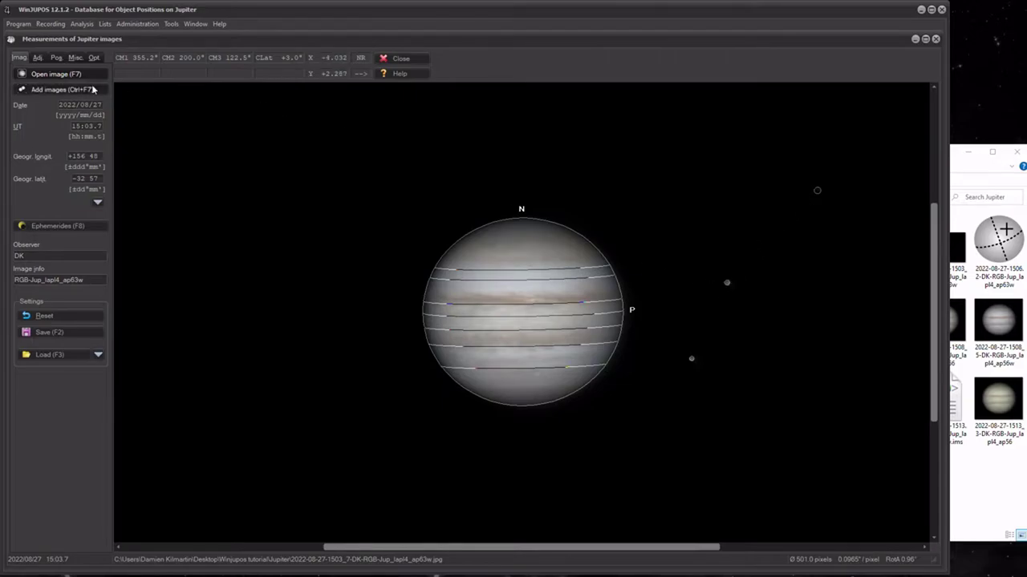
- Alternate between the 1506_2 and 1503_7 ap63w images to compare their alignment, ending on 1506_2
click(60, 77)
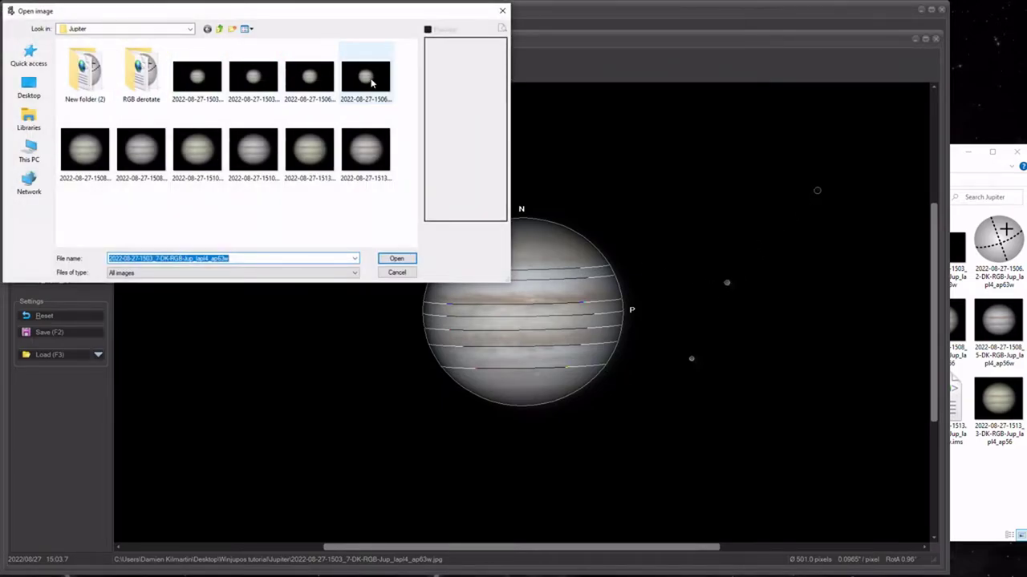
double_click(372, 83)
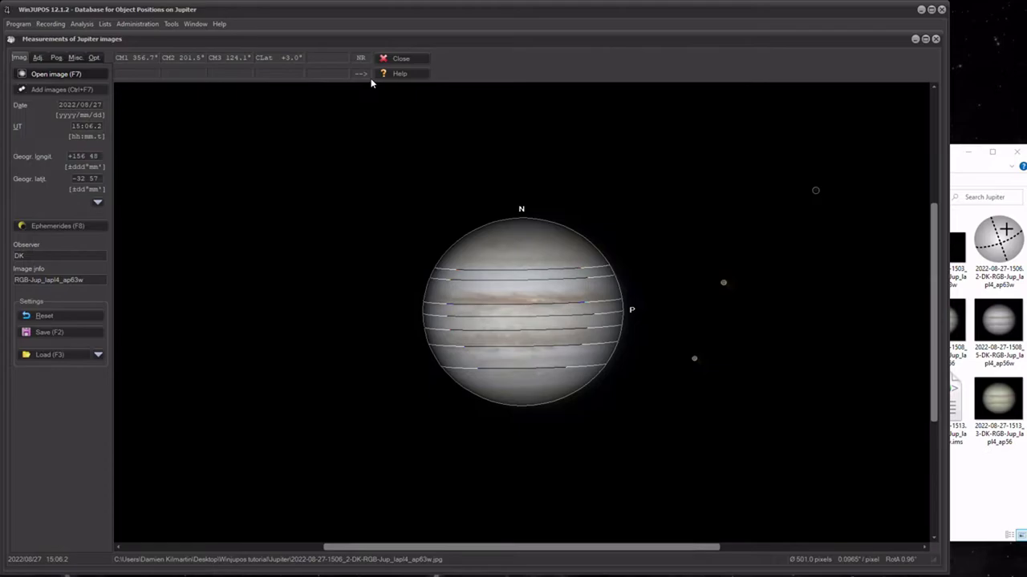
click(55, 77)
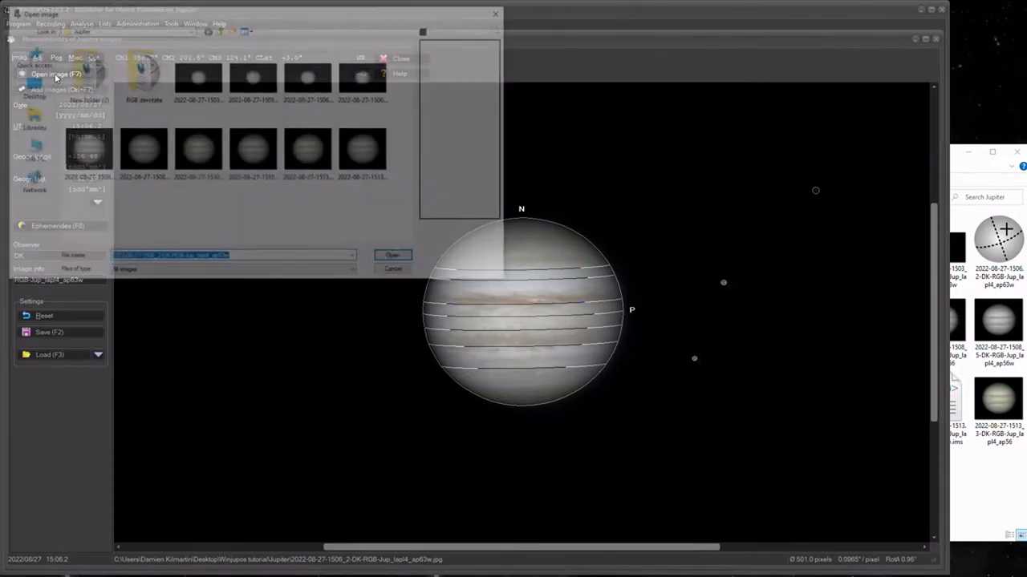
double_click(261, 74)
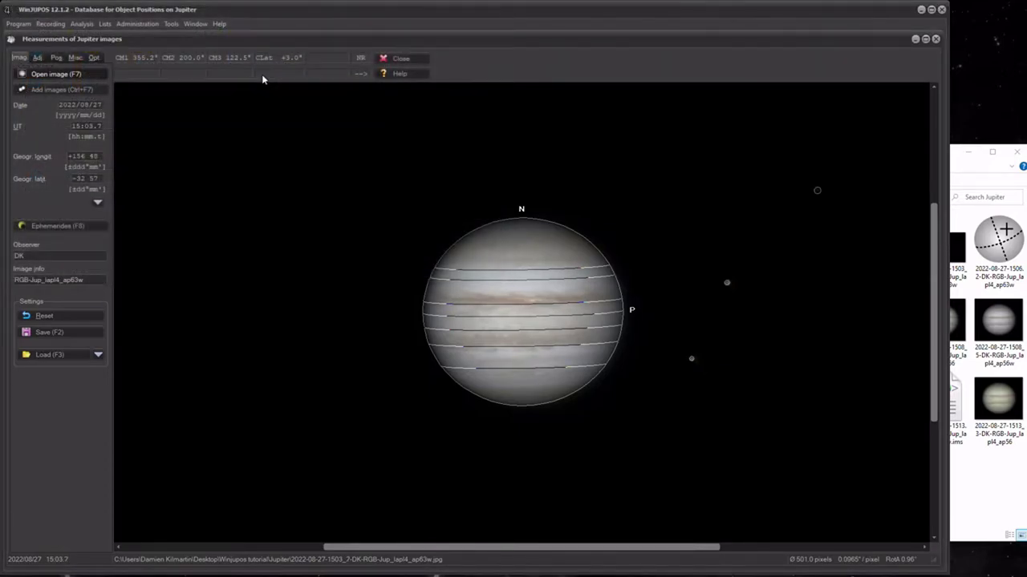
click(55, 72)
double_click(365, 78)
- Check the existing outline frame against the 1506_2 image by hiding and showing it, leaving it drawn
click(37, 58)
click(20, 263)
click(20, 264)
click(20, 264)
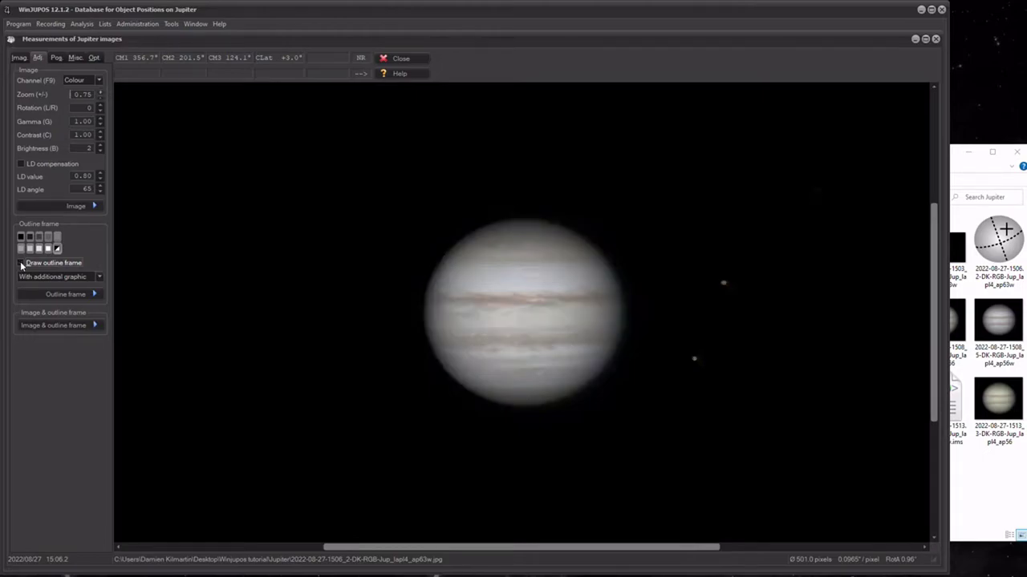
click(20, 264)
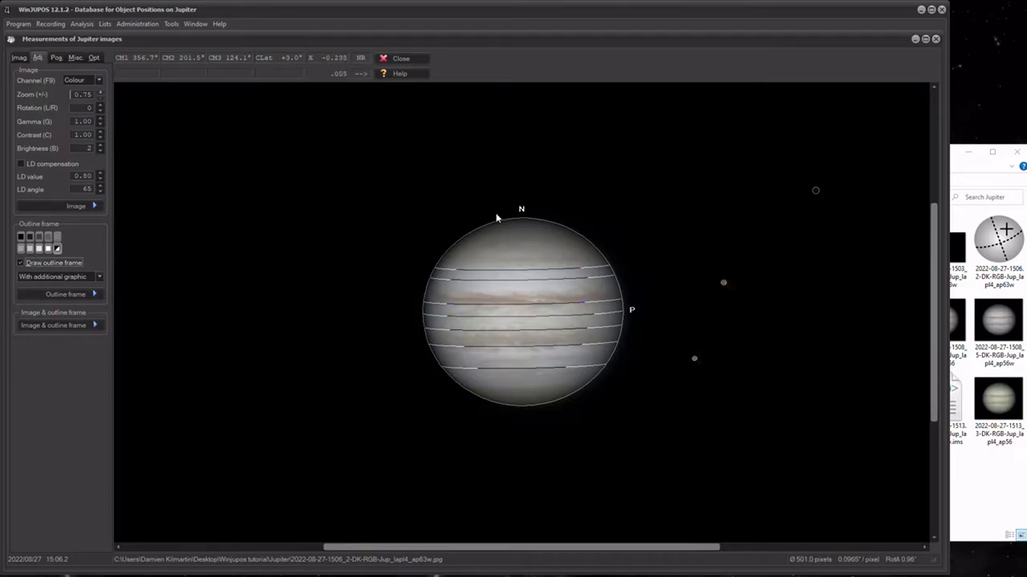
- Enlarge the outline frame beyond the planet's edge to compare it with the moons, and shrink it back to its fitted size
key(Page_Up)
key(Page_Up)
key(Page_Up)
key(Page_Up)
key(Page_Up)
key(Page_Up)
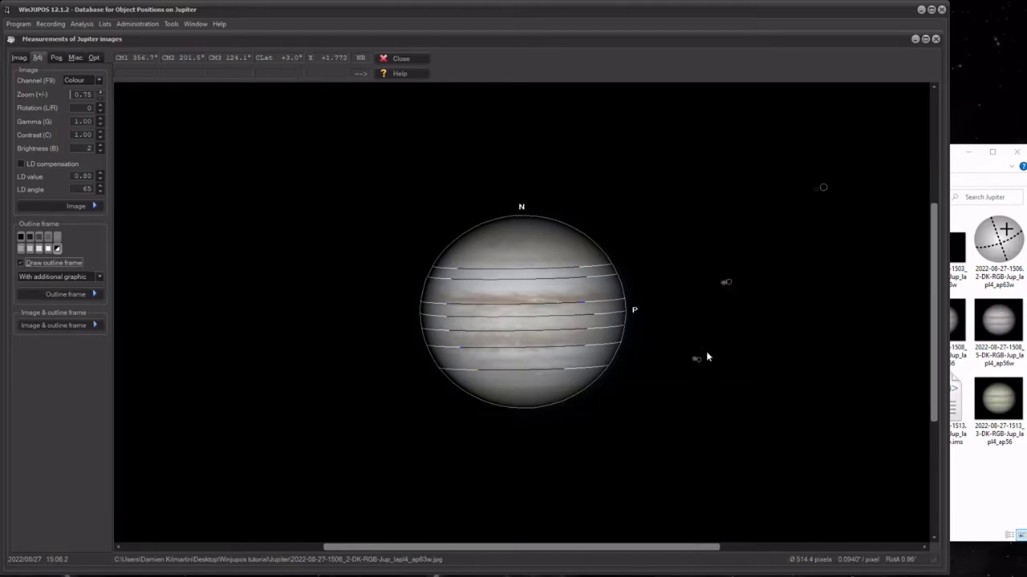
key(Page_Down)
key(Page_Down)
key(Page_Down)
key(Page_Down)
key(Page_Down)
key(Page_Down)
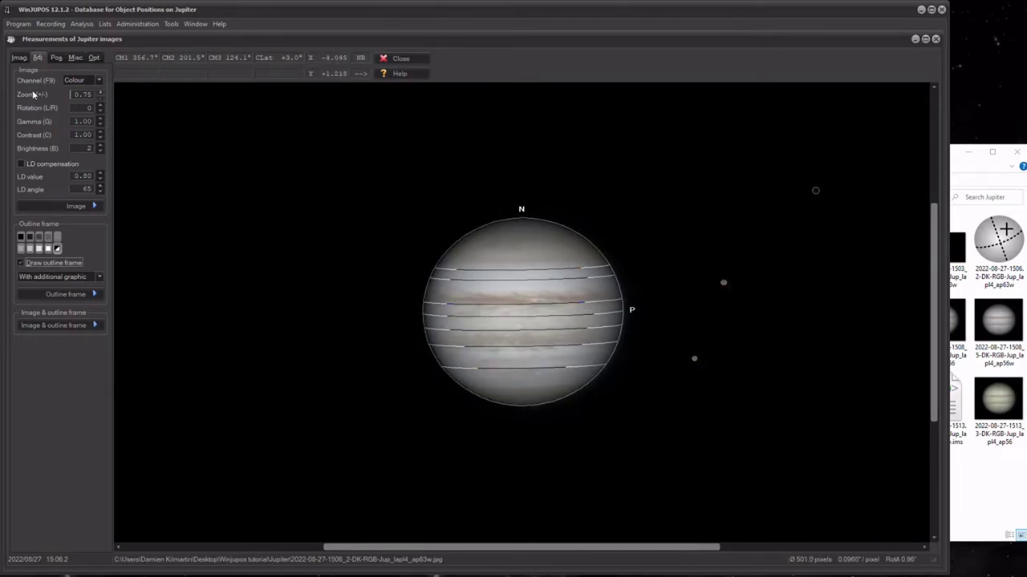
- Save the measurement settings as 2022-08-27-1506.2-DK-RGB-Jup_lapl4_ap63w in the Jupiter folder, replacing the existing file
click(18, 58)
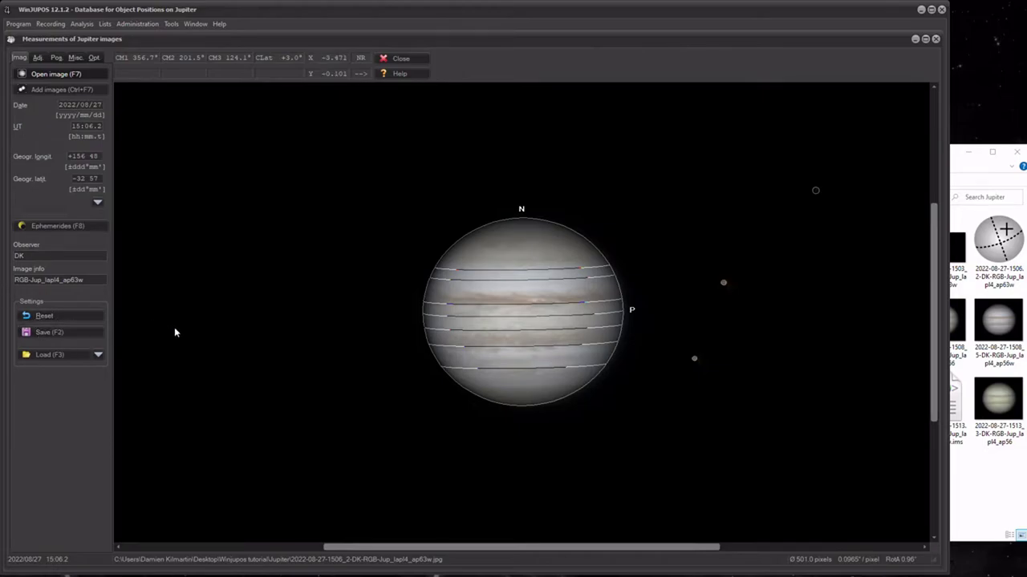
click(65, 335)
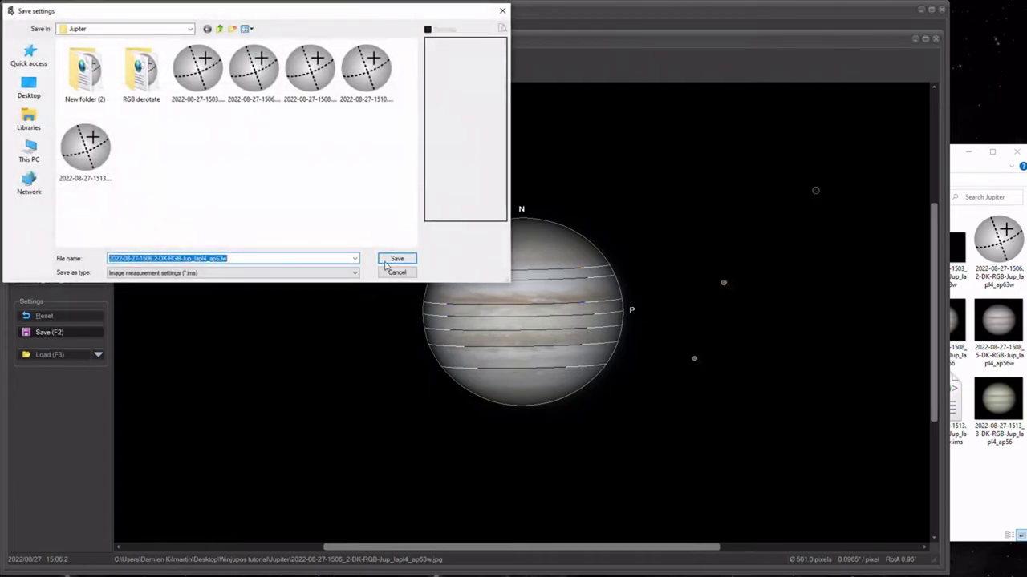
click(390, 256)
click(437, 320)
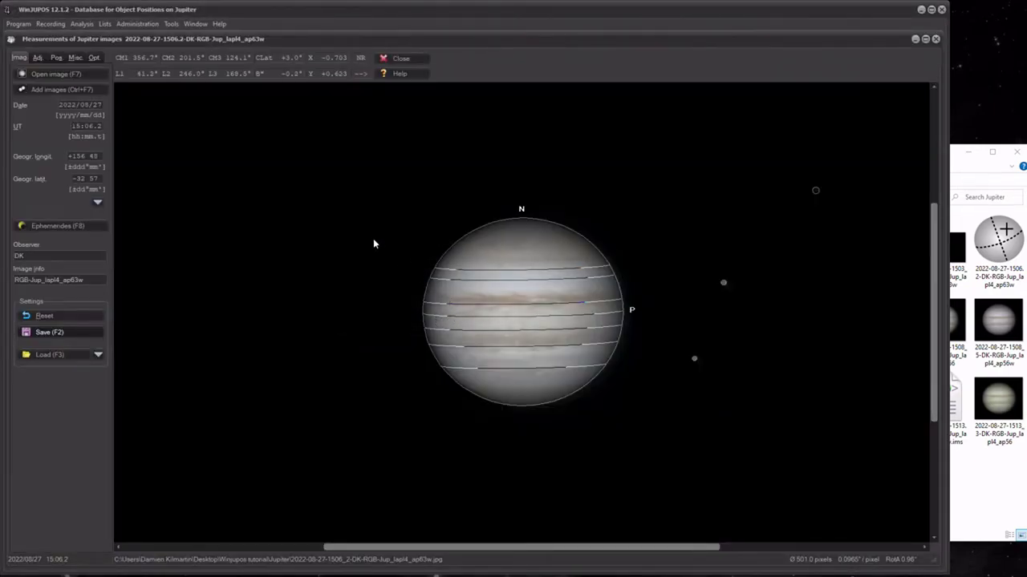
click(58, 76)
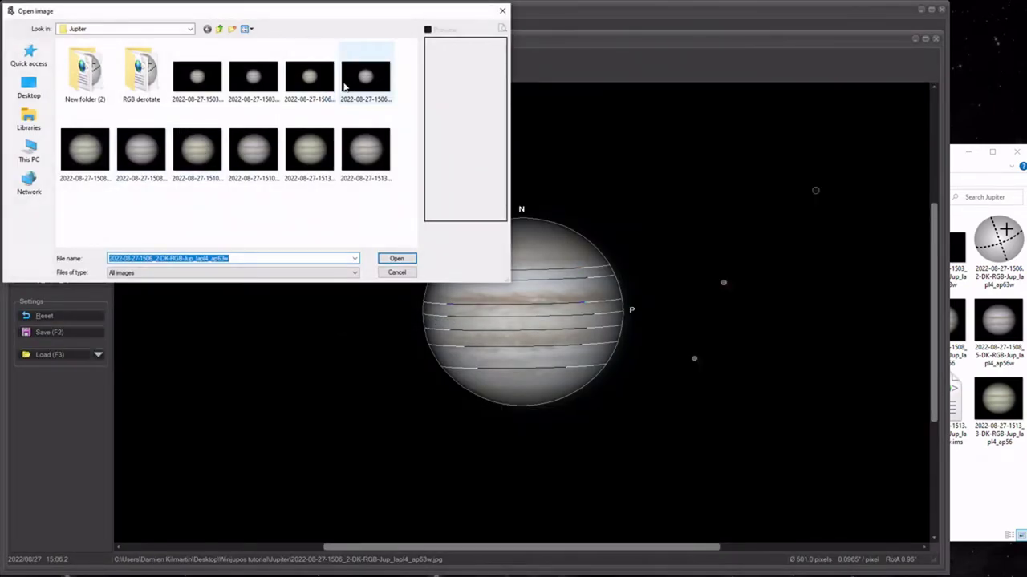
double_click(143, 149)
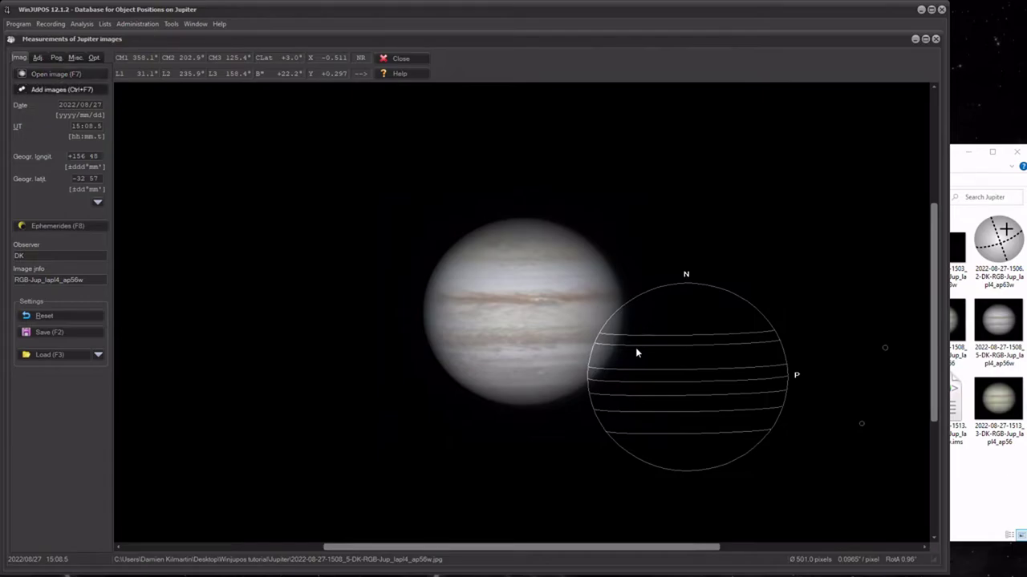
click(38, 57)
- Shift the outline frame leftward until it is nearly centred horizontally below Jupiter's disk
key(Left)
key(Left)
key(Left)
key(Left)
key(Left)
key(Left)
key(Left)
key(Left)
key(Left)
key(Left)
key(Left)
key(Left)
key(Left)
key(Left)
key(Left)
key(Left)
key(Left)
key(Left)
key(Left)
key(Left)
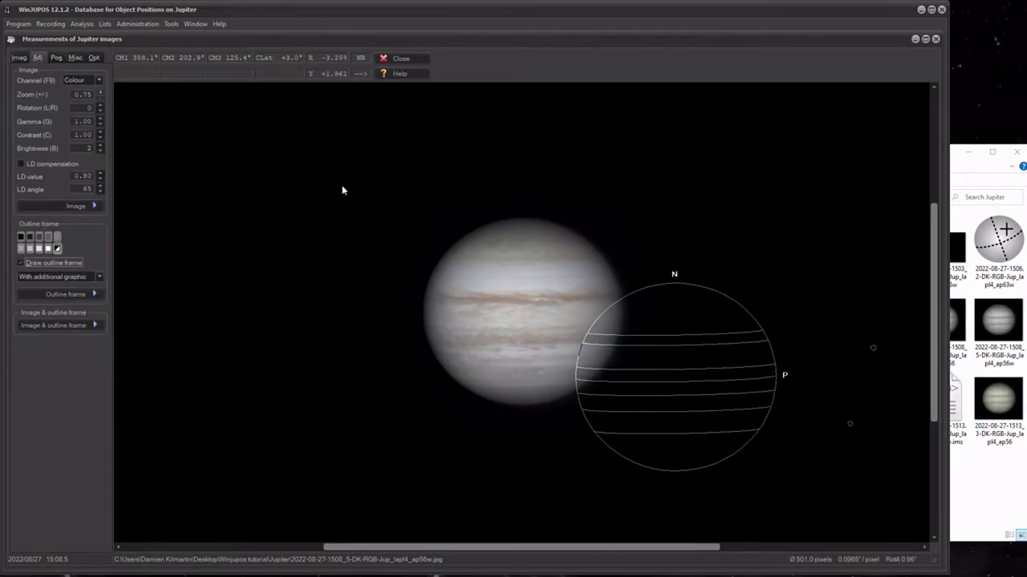
key(Left)
key(Left)
key(Left)
key(Left)
key(Left)
key(Left)
key(Left)
key(Left)
key(Left)
key(Left)
key(Left)
key(Left)
key(Left)
key(Left)
key(Left)
key(Left)
key(Left)
key(Left)
key(Left)
key(Left)
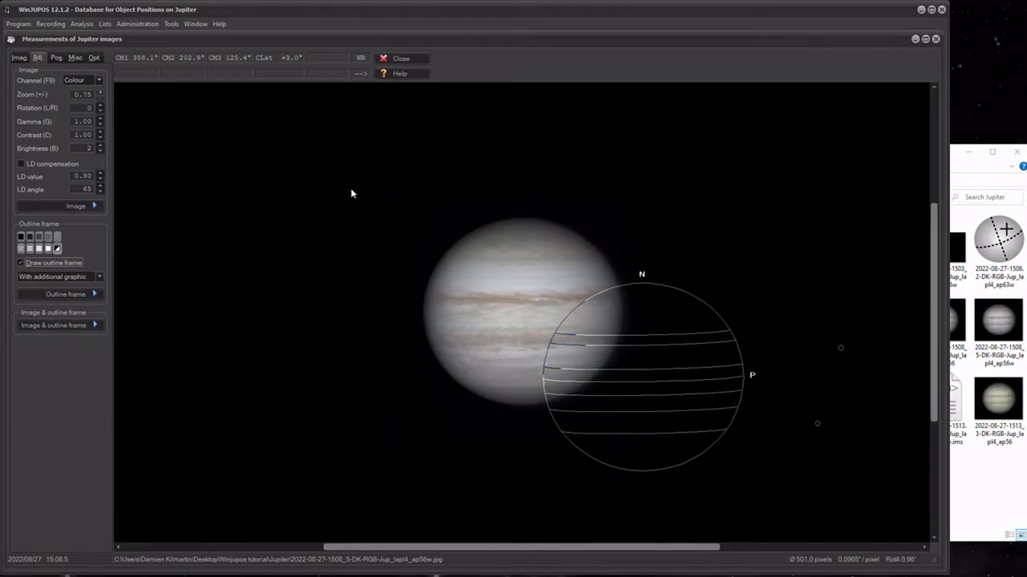
key(Left)
key(Left)
key(Left)
key(Left)
key(Left)
key(Left)
key(Left)
key(Left)
key(Left)
key(Left)
key(Left)
key(Left)
key(Left)
key(Left)
key(Left)
key(Left)
key(Left)
key(Left)
key(Left)
key(Left)
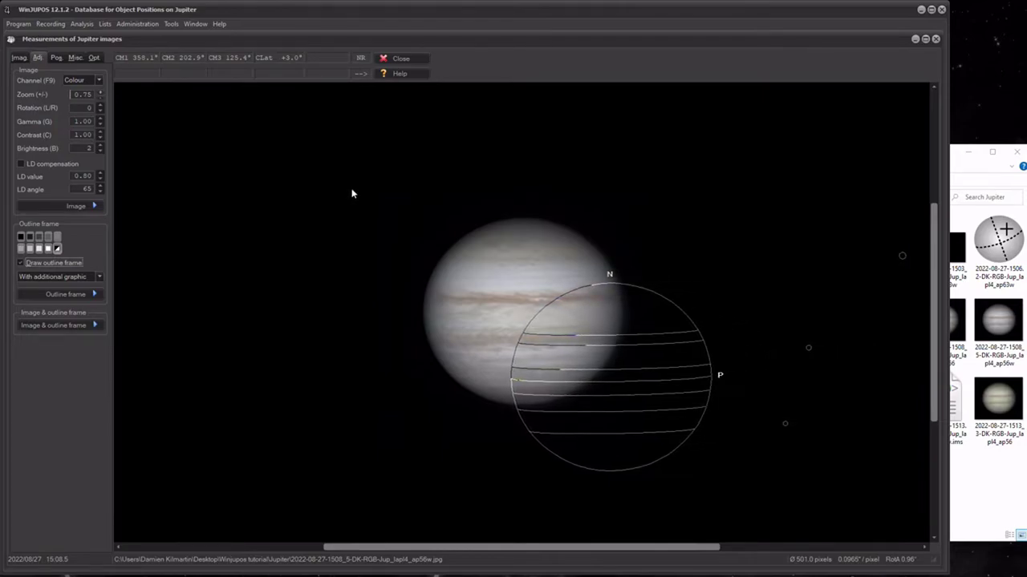
key(Left)
key(Left)
key(Left)
key(Left)
key(Left)
key(Left)
key(Left)
key(Left)
key(Left)
key(Left)
key(Left)
key(Left)
key(Left)
key(Left)
key(Left)
key(Left)
key(Left)
key(Left)
key(Left)
key(Left)
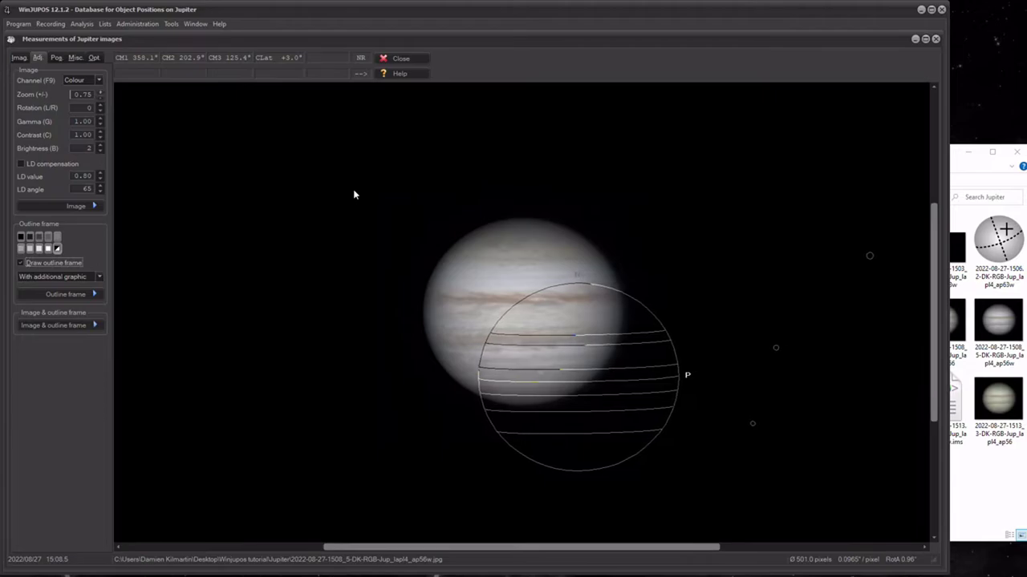
key(Left)
key(Left)
key(Left)
key(Left)
key(Left)
key(Left)
key(Left)
key(Left)
key(Left)
key(Left)
key(Left)
key(Left)
key(Left)
key(Left)
key(Left)
key(Left)
key(Left)
key(Left)
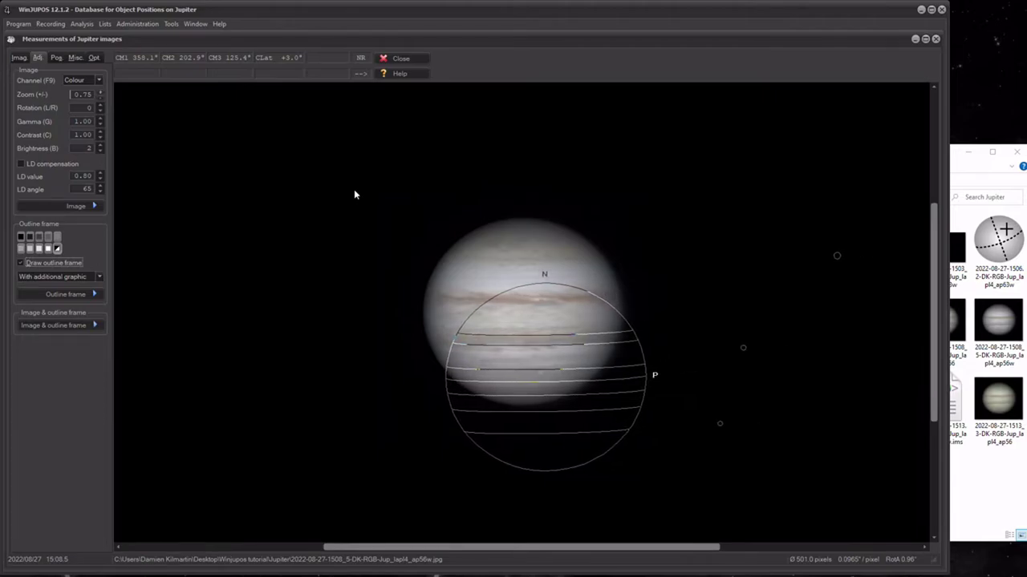
- Raise the outline frame onto Jupiter's disk and nudge it slightly down and left to match the planet's edge
key(Up)
key(Up)
key(Up)
key(Up)
key(Up)
key(Up)
key(Up)
key(Up)
key(Up)
key(Up)
key(Up)
key(Up)
key(Up)
key(Up)
key(Up)
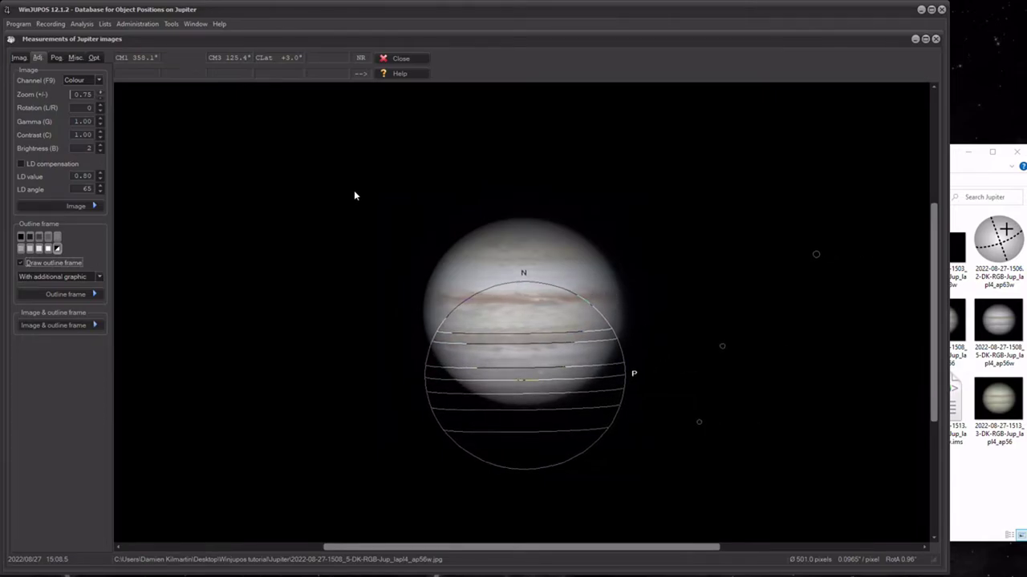
key(Up)
key(Up)
key(Up)
key(Up)
key(Up)
key(Up)
key(Up)
key(Up)
key(Up)
key(Up)
key(Up)
key(Up)
key(Up)
key(Up)
key(Up)
key(Up)
key(Up)
key(Up)
key(Up)
key(Up)
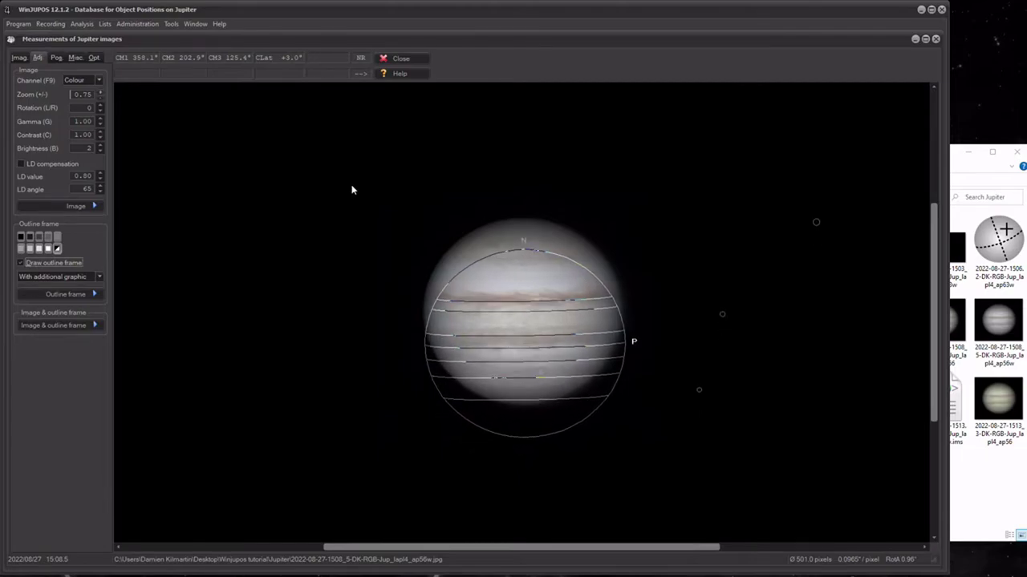
key(Up)
key(Up)
key(Up)
key(Up)
key(Up)
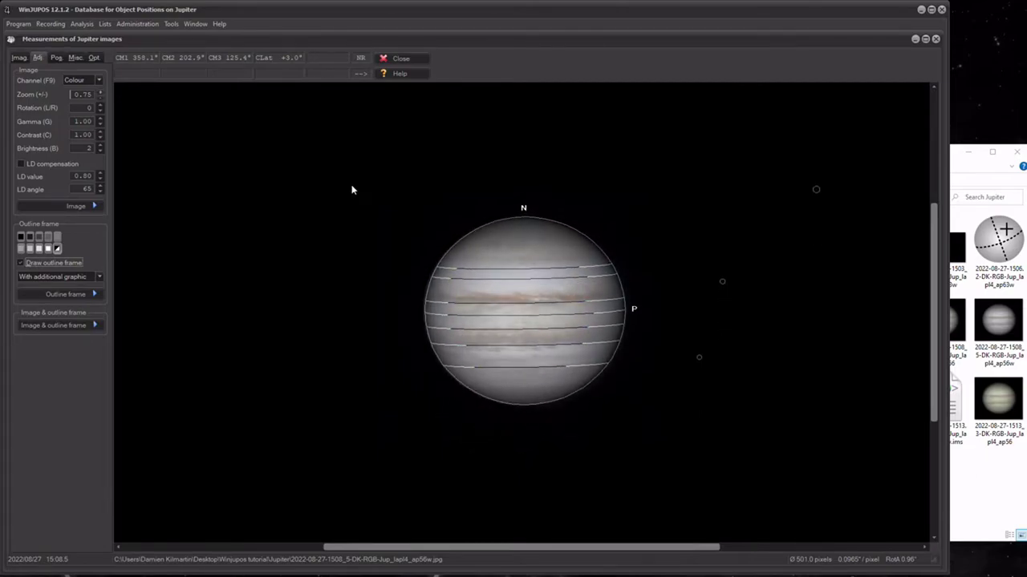
key(Down)
key(Left)
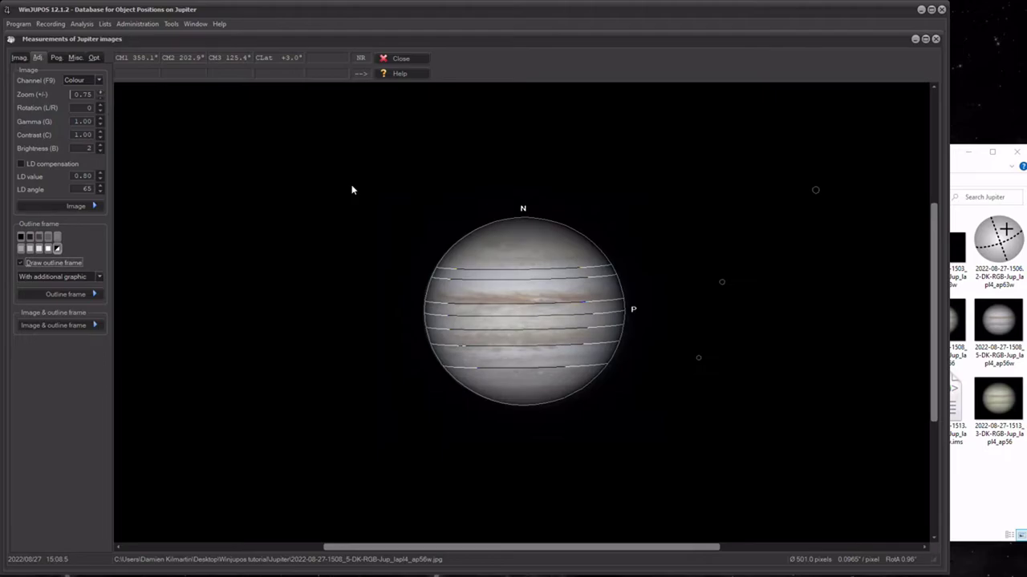
- Nudge the outline frame slightly left and down to align it with the edge of Jupiter's disk
key(Left)
key(Right)
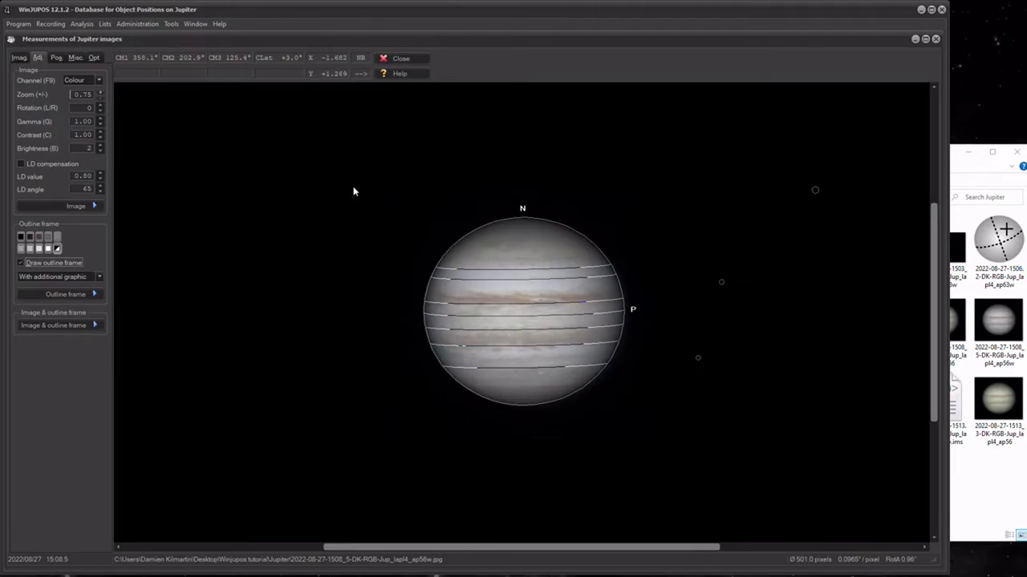
key(Down)
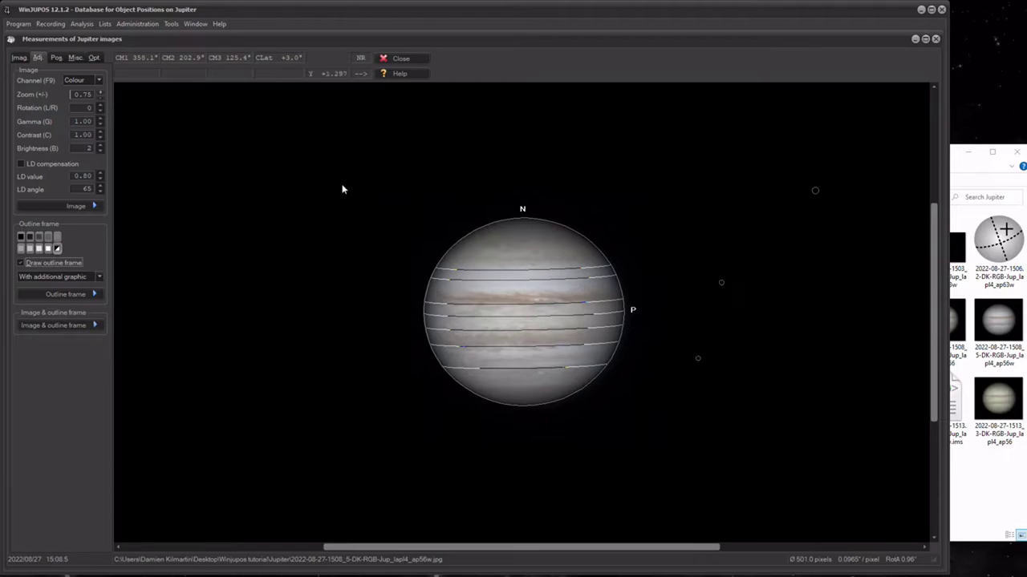
- Check the outline frame's fit at Jupiter's limb by switching LD compensation on and back off
click(20, 165)
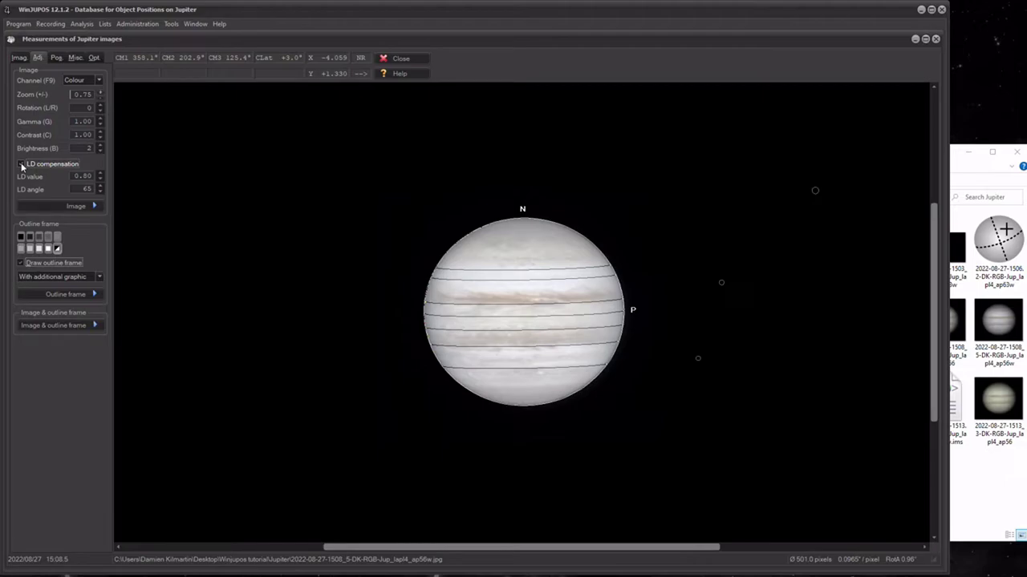
click(21, 165)
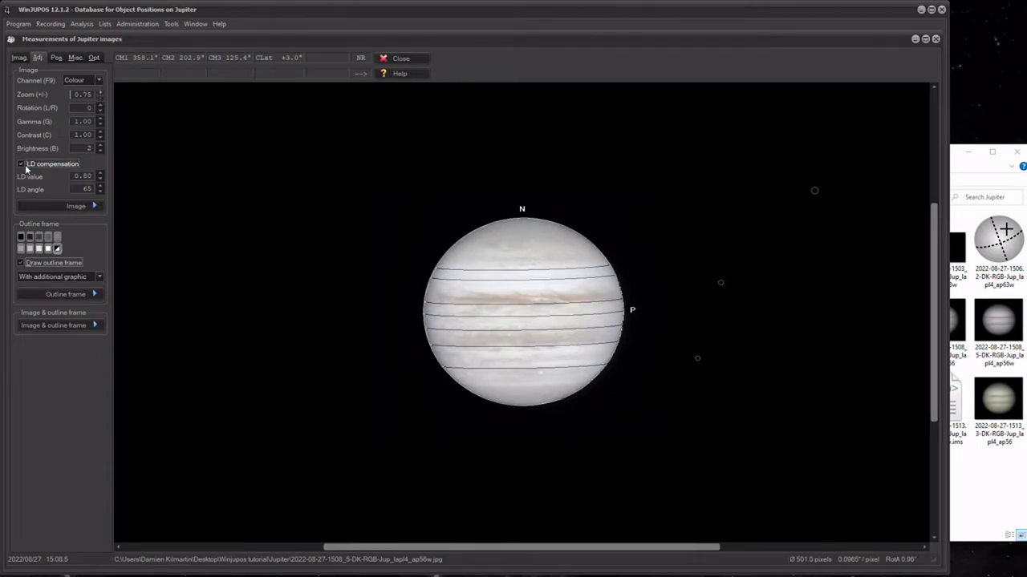
click(21, 165)
click(21, 166)
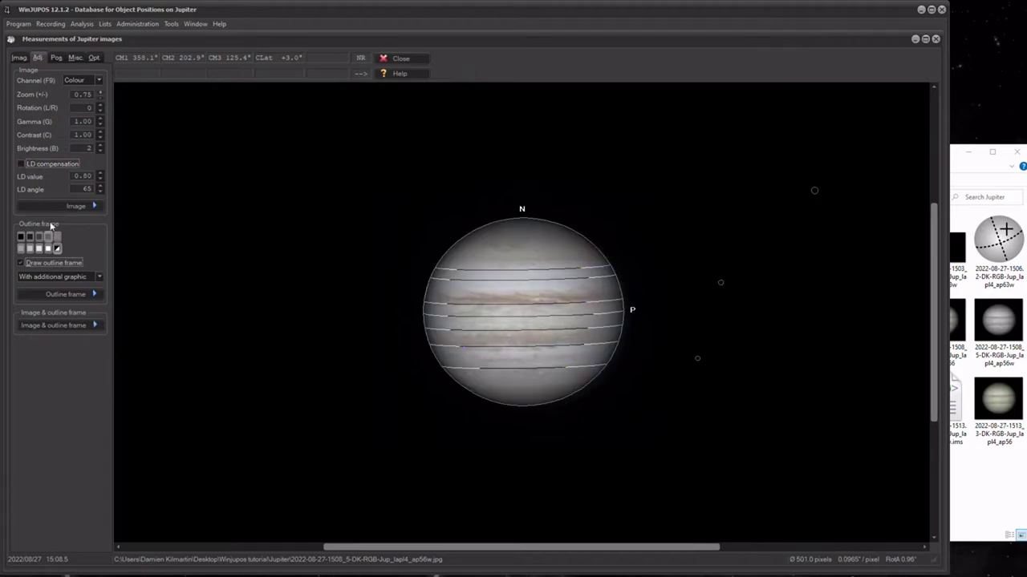
- Save the measurement settings as 2022-08-27-1508.5-DK-RGB-Jup_lapl4_ap56w in the Jupiter folder, replacing the existing file
click(20, 58)
click(50, 332)
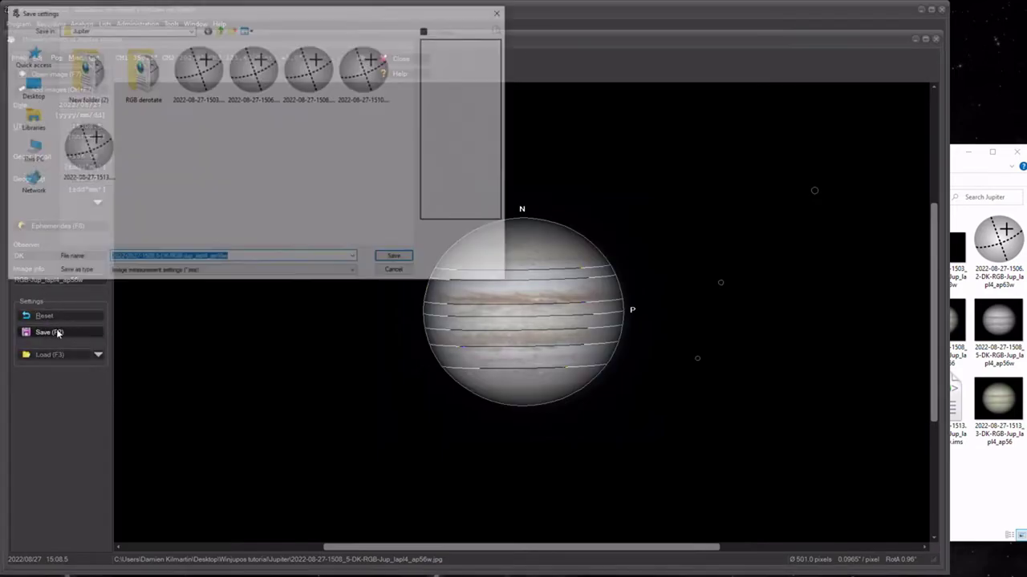
click(391, 255)
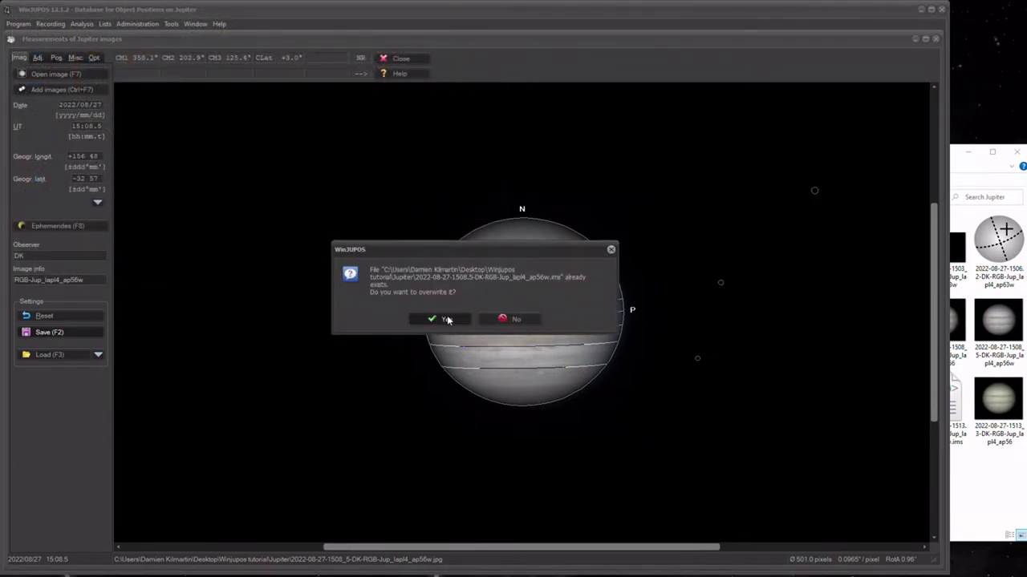
click(445, 319)
click(56, 74)
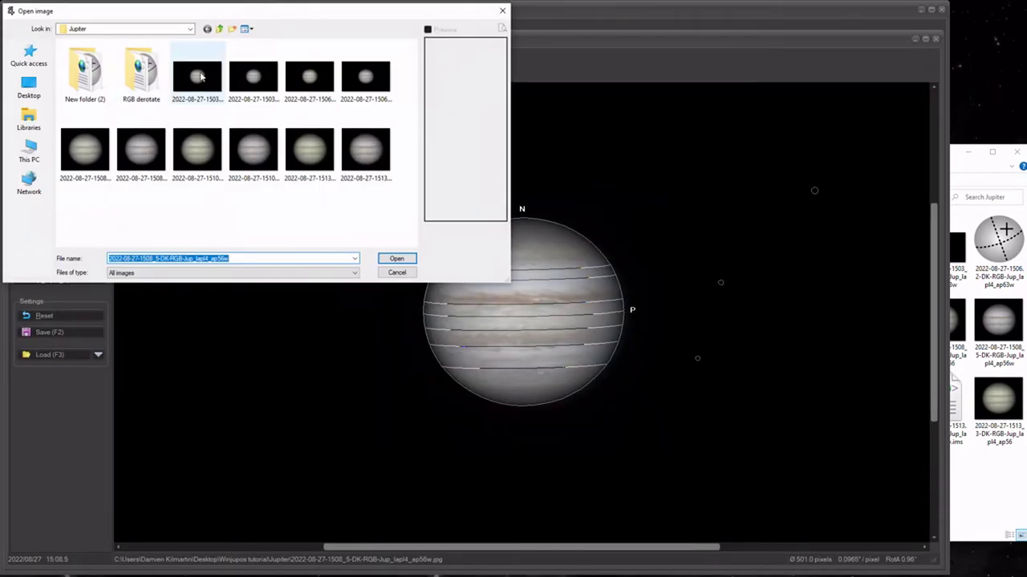
double_click(253, 149)
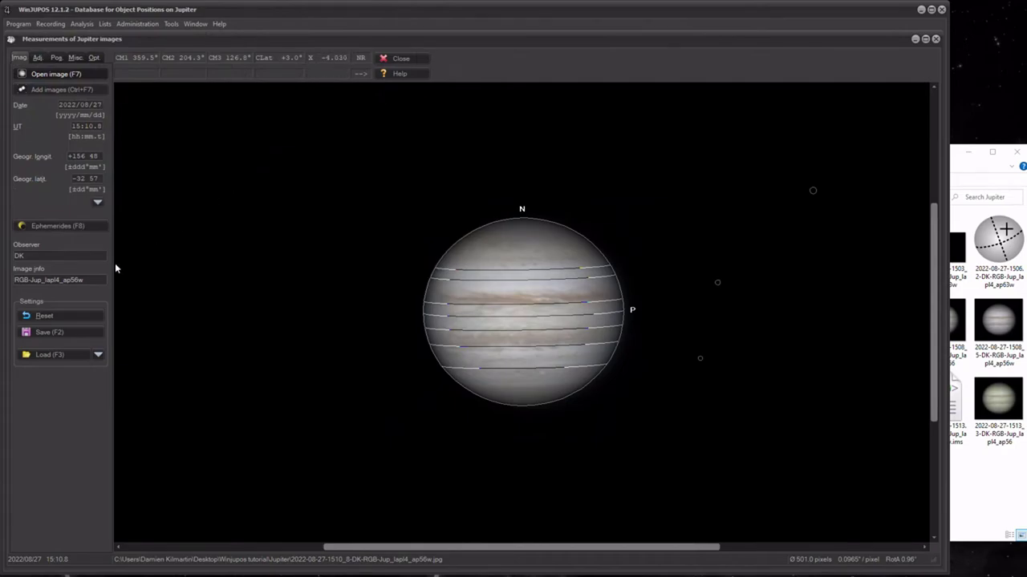
click(49, 334)
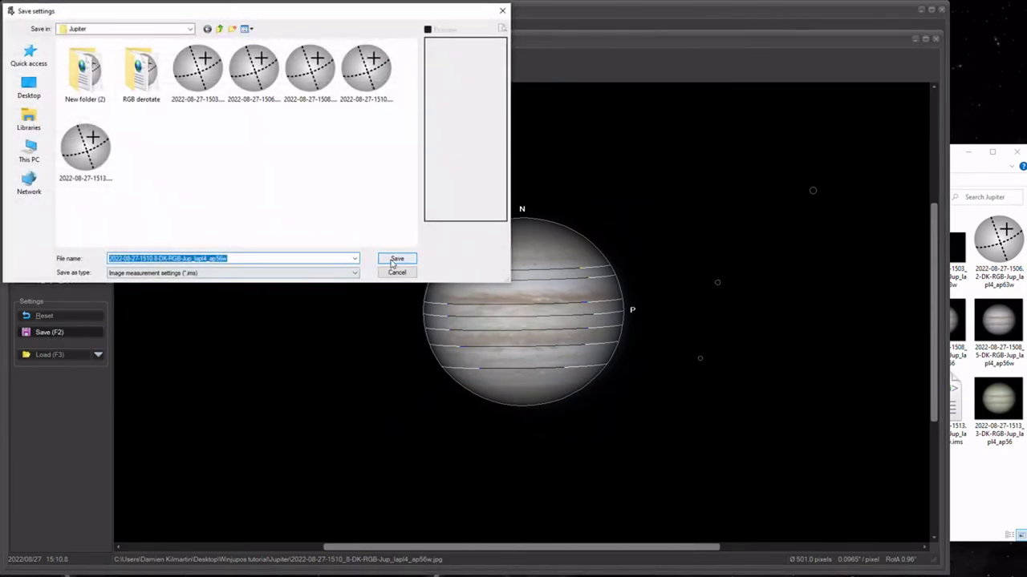
click(394, 261)
click(434, 320)
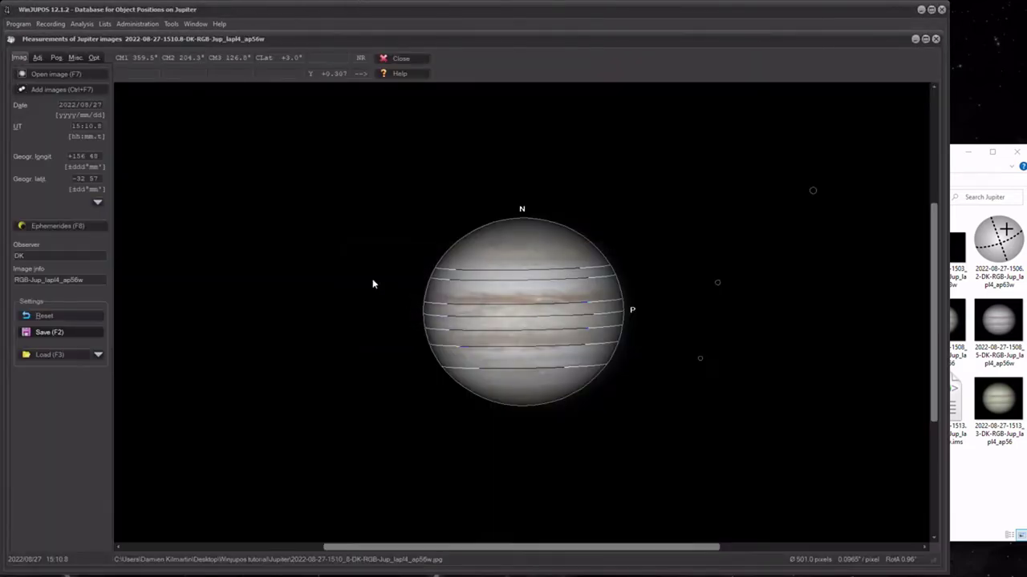
click(71, 74)
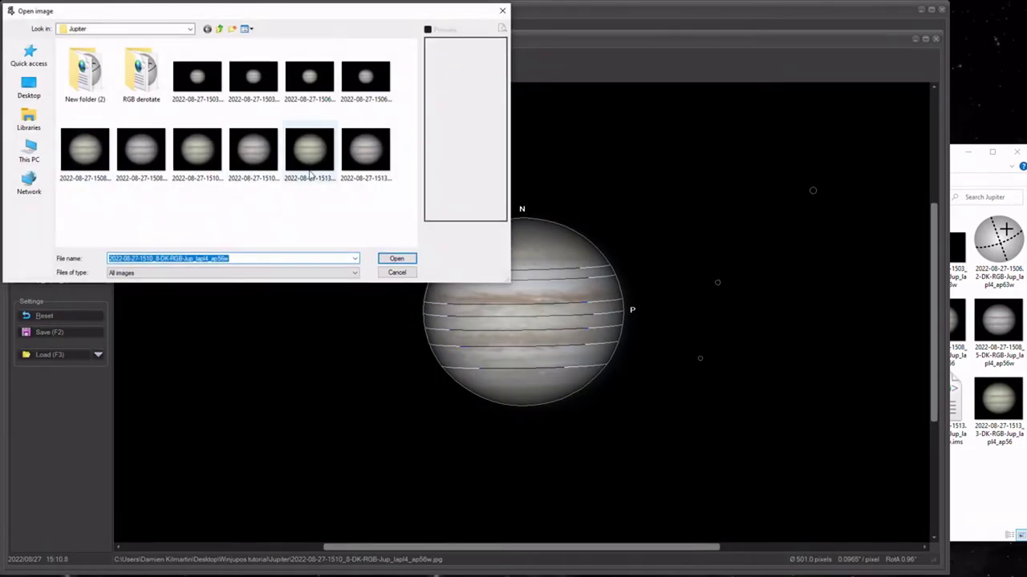
double_click(360, 158)
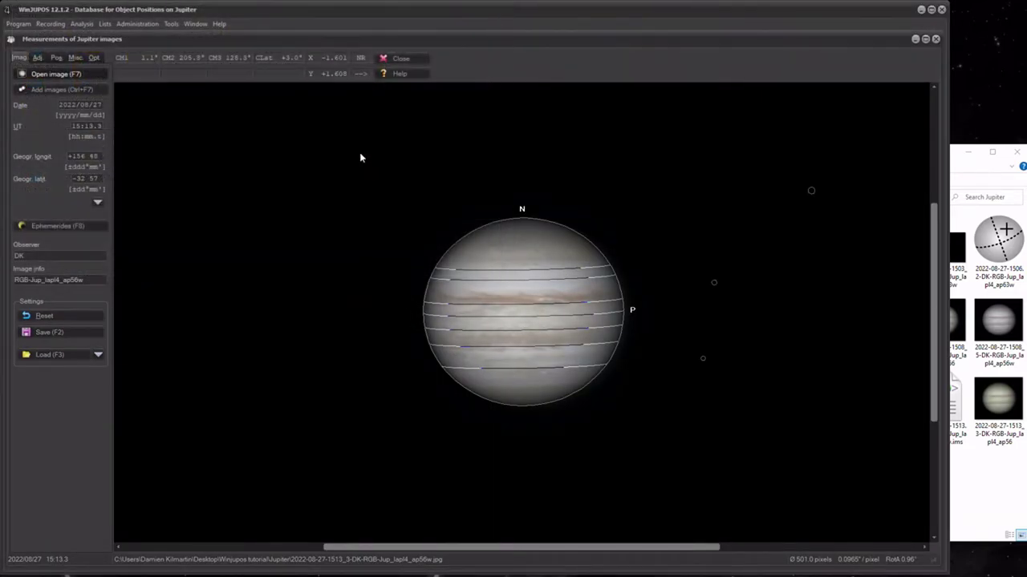
click(50, 332)
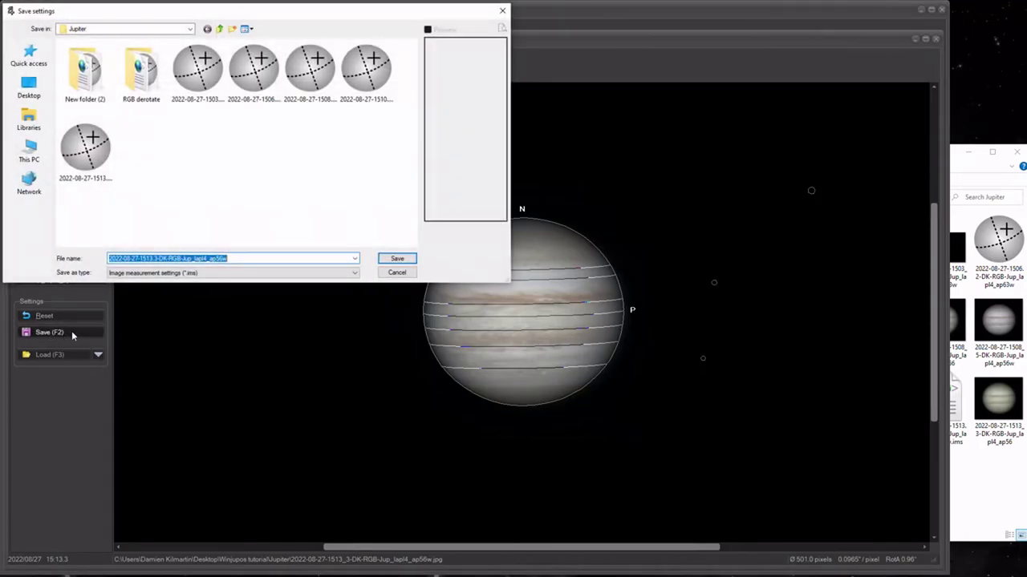
click(393, 258)
click(438, 320)
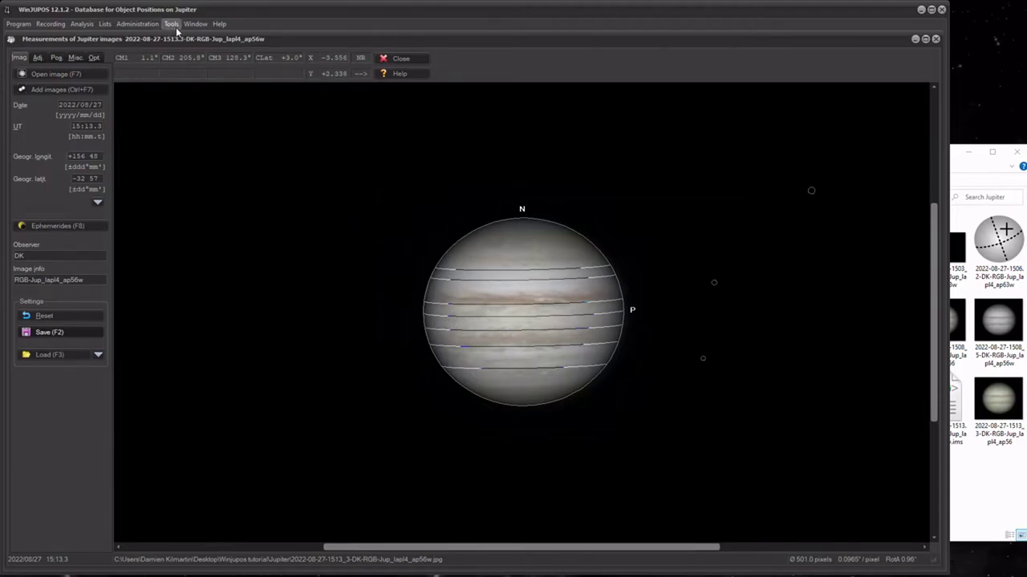
- Start De-rotation of images and remove all image measurements already in the list
click(174, 25)
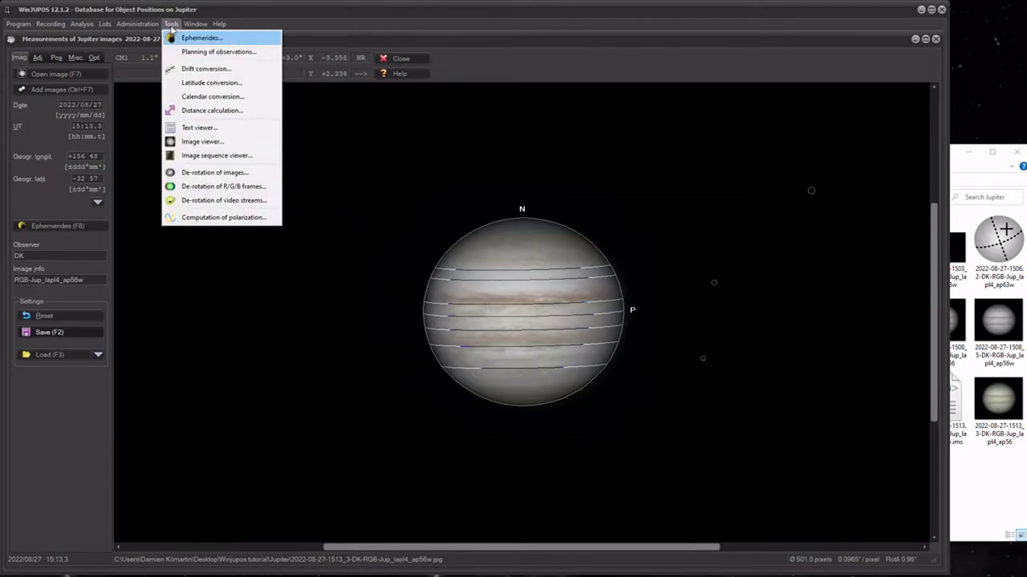
click(193, 172)
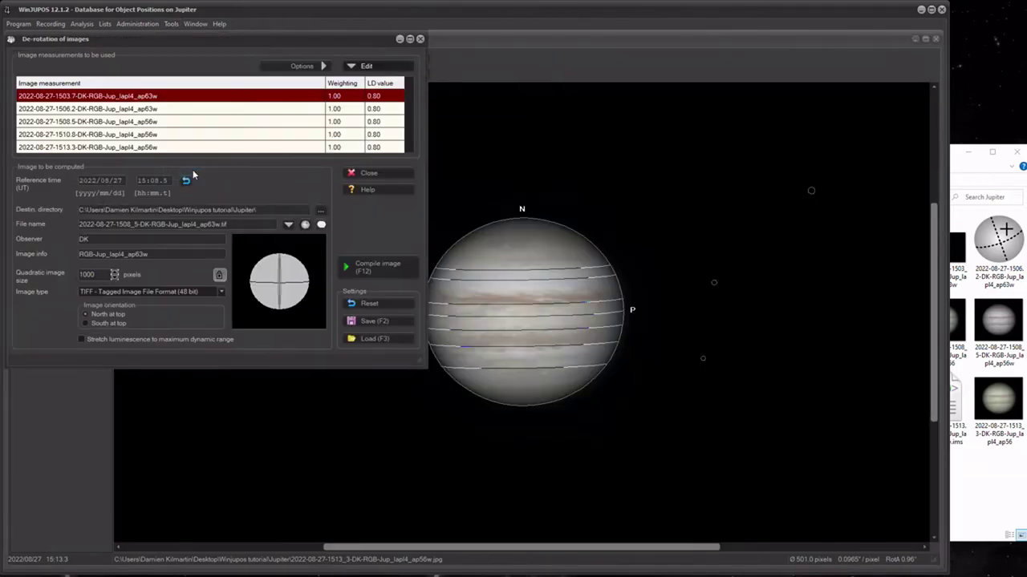
right_click(276, 98)
click(307, 159)
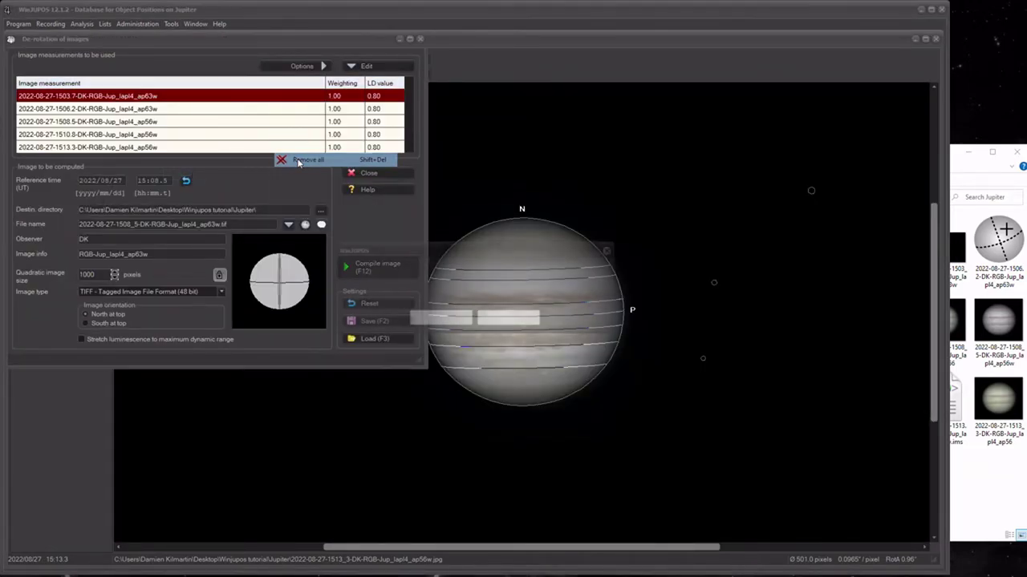
click(441, 321)
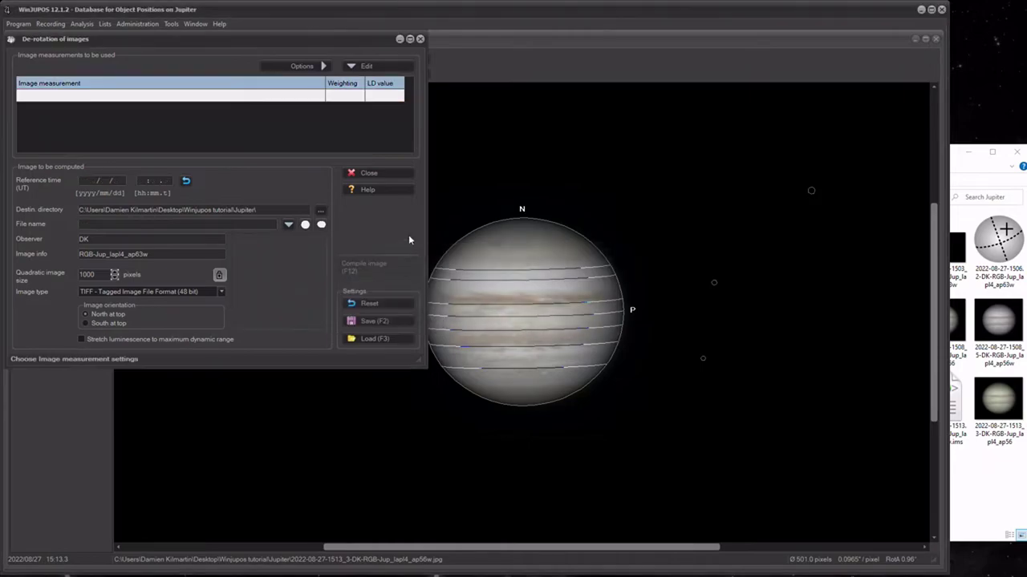
- Add the five saved image measurements, from 2022-08-27-1503.7 to 2022-08-27-1513.3, to the de-rotation list
click(354, 68)
click(362, 81)
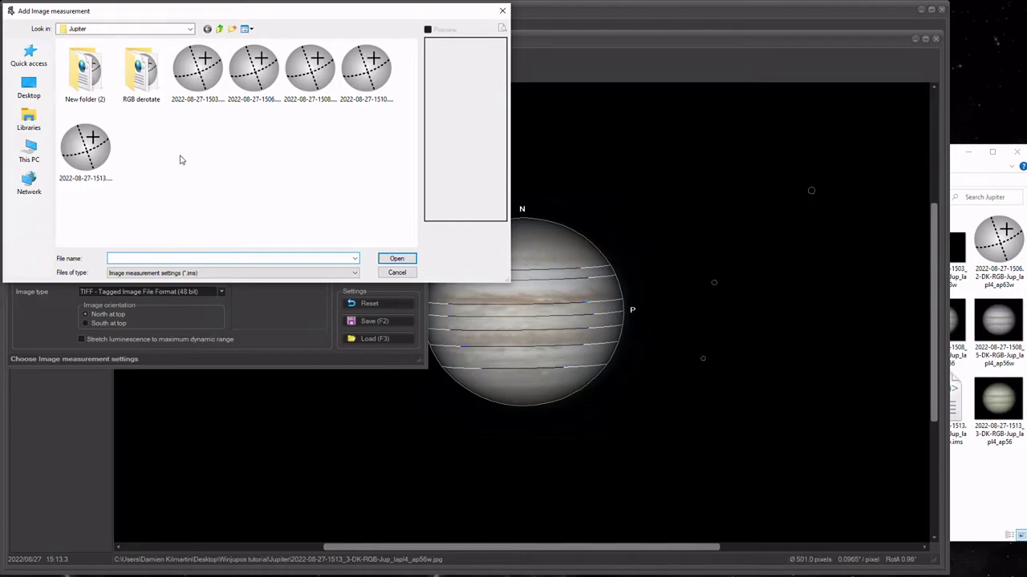
click(222, 77)
drag(222, 77, 377, 74)
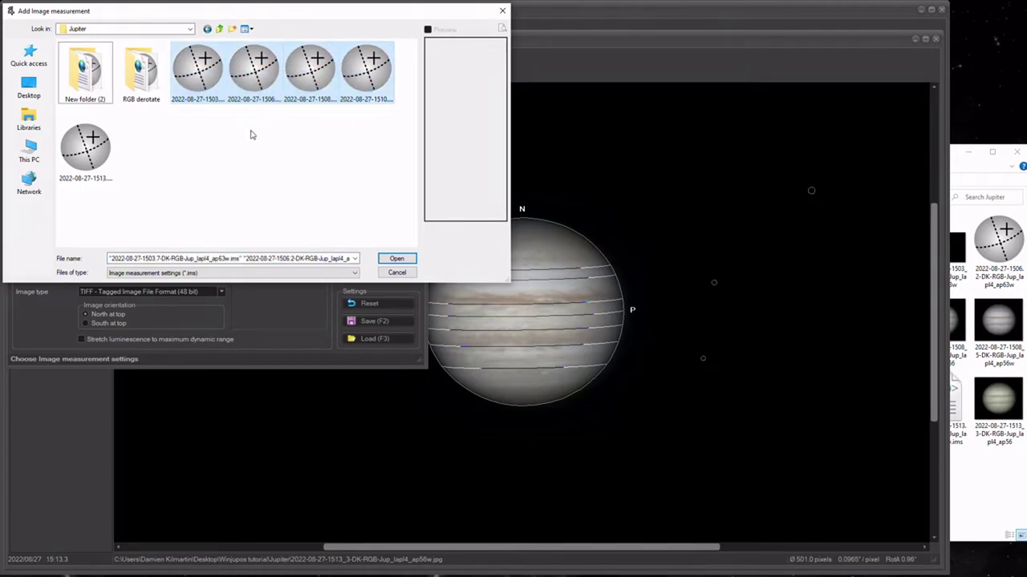
ctrl+click(92, 159)
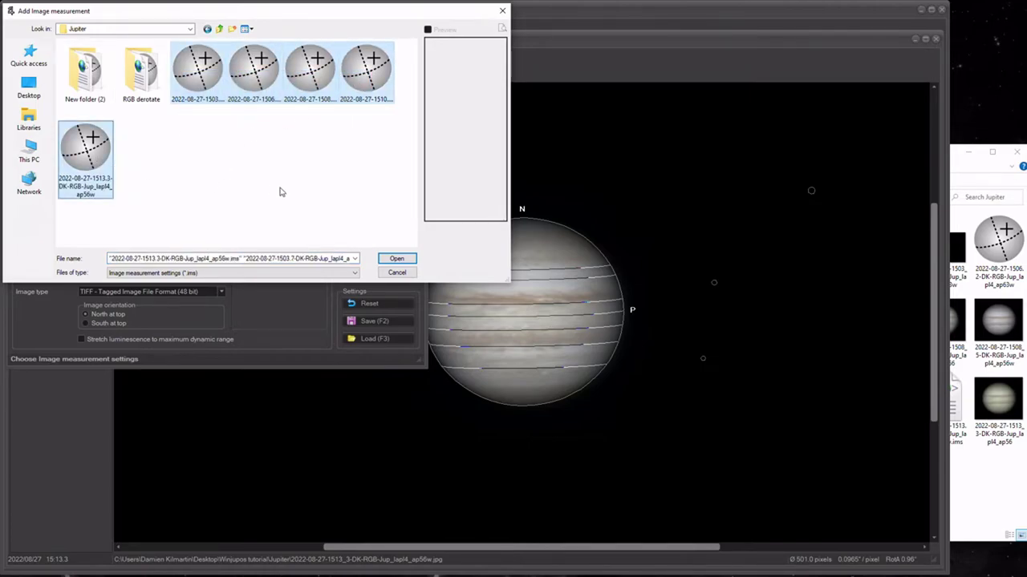
click(396, 259)
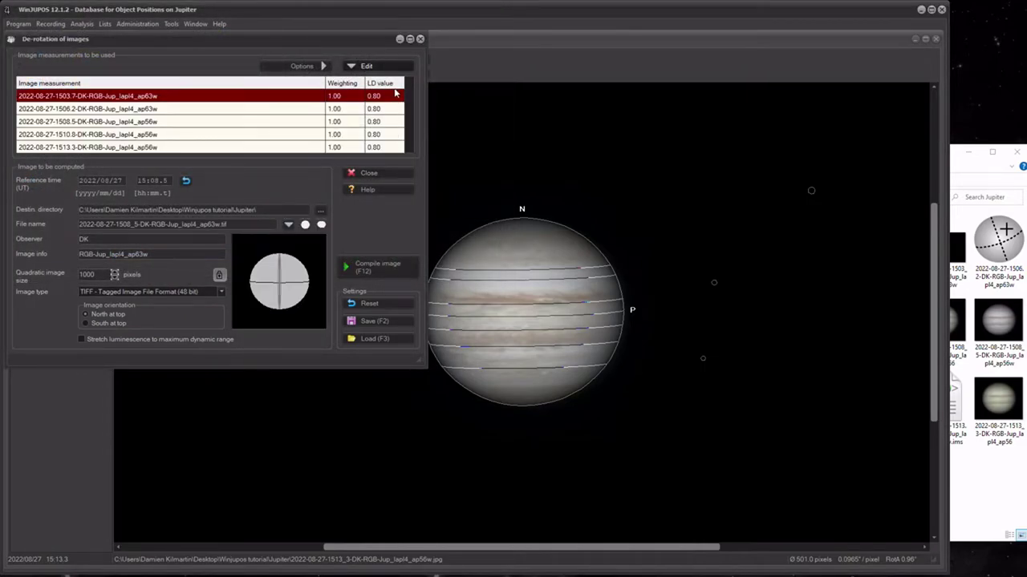
- Raise the LD value to 1.30 for all image measurements, compile the de-rotated image to inspect its limb, and close it
scroll(401, 83, up, 7)
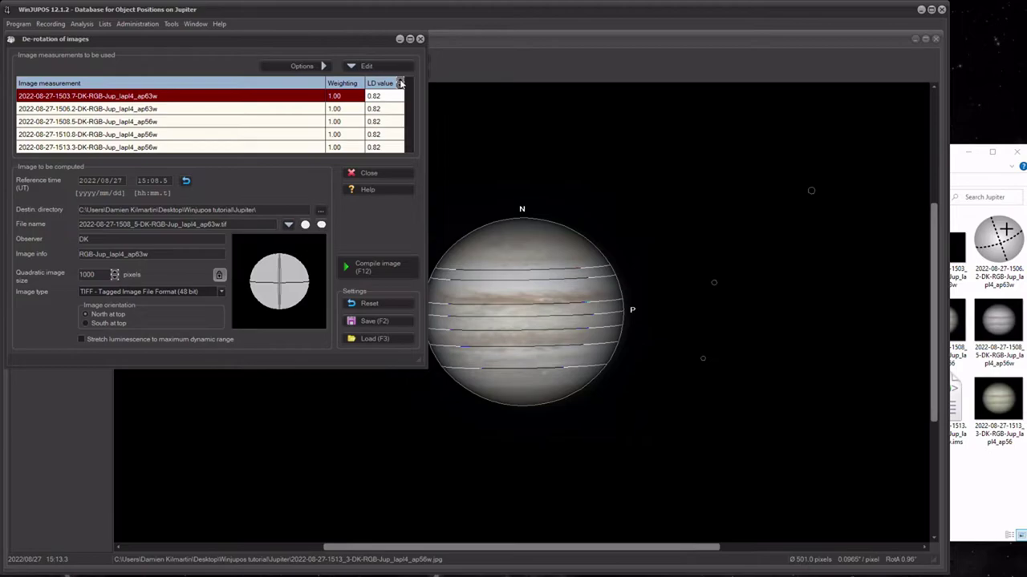
scroll(401, 83, up, 3)
scroll(401, 83, up, 8)
scroll(401, 82, up, 9)
scroll(400, 82, up, 4)
scroll(401, 82, up, 1)
click(374, 267)
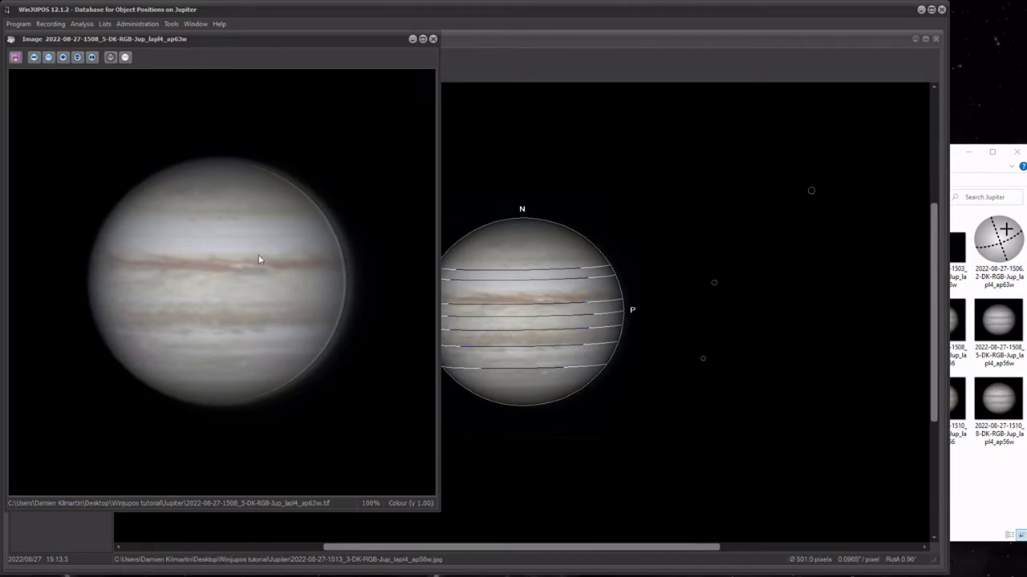
click(432, 38)
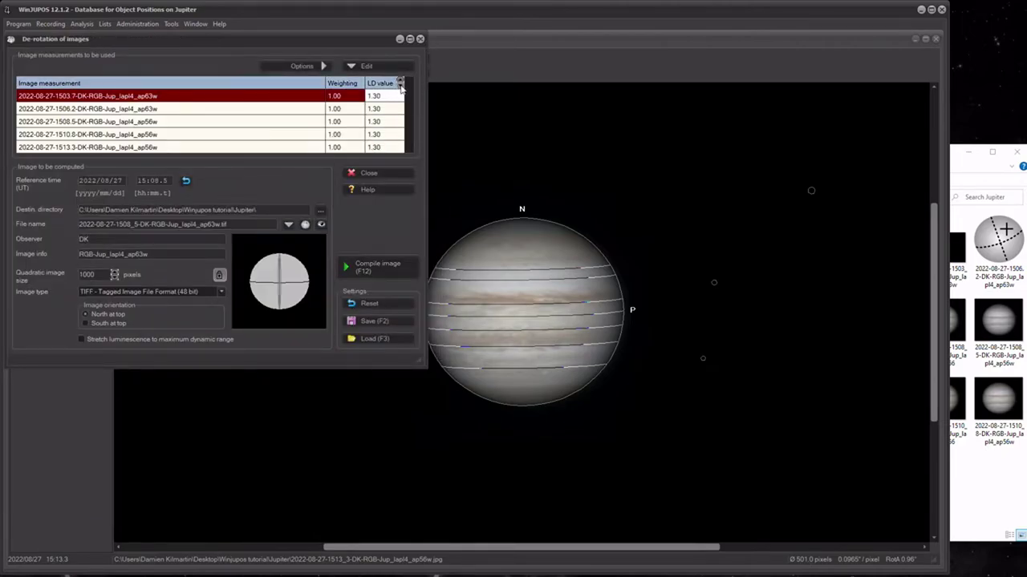
click(400, 83)
click(401, 83)
click(400, 84)
click(401, 84)
click(401, 84)
click(400, 84)
click(401, 86)
click(349, 273)
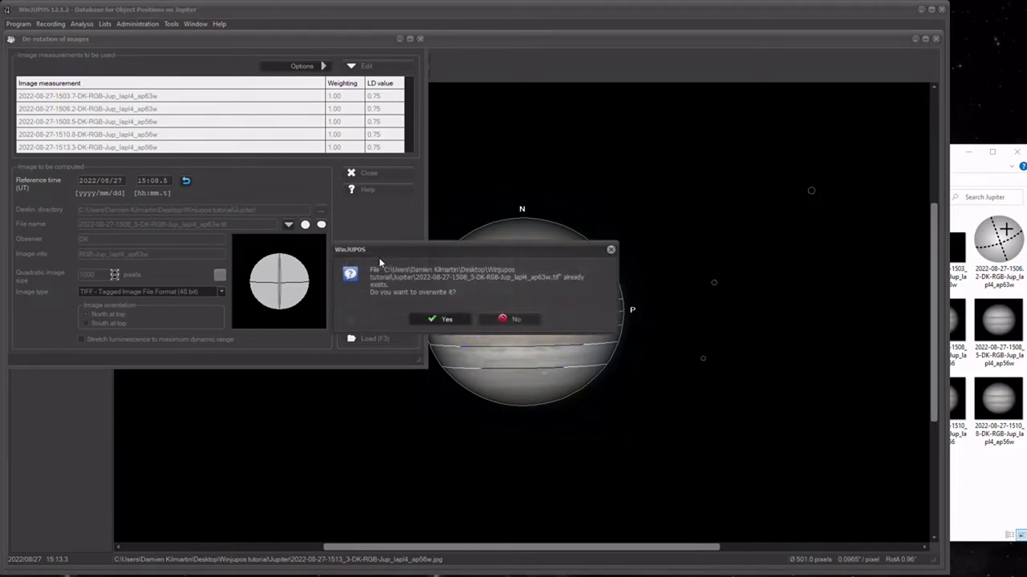
click(447, 322)
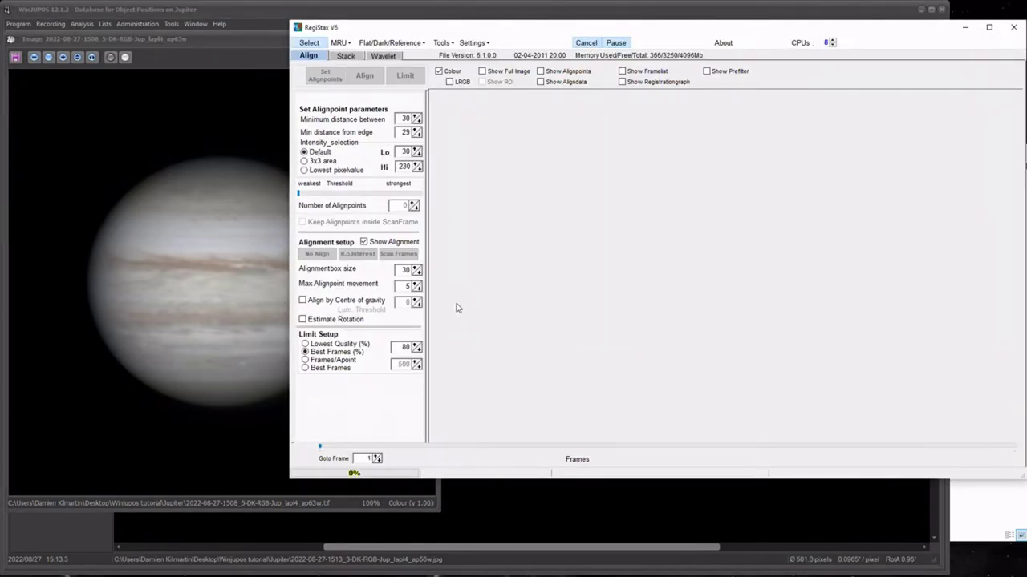
drag(509, 75, 508, 89)
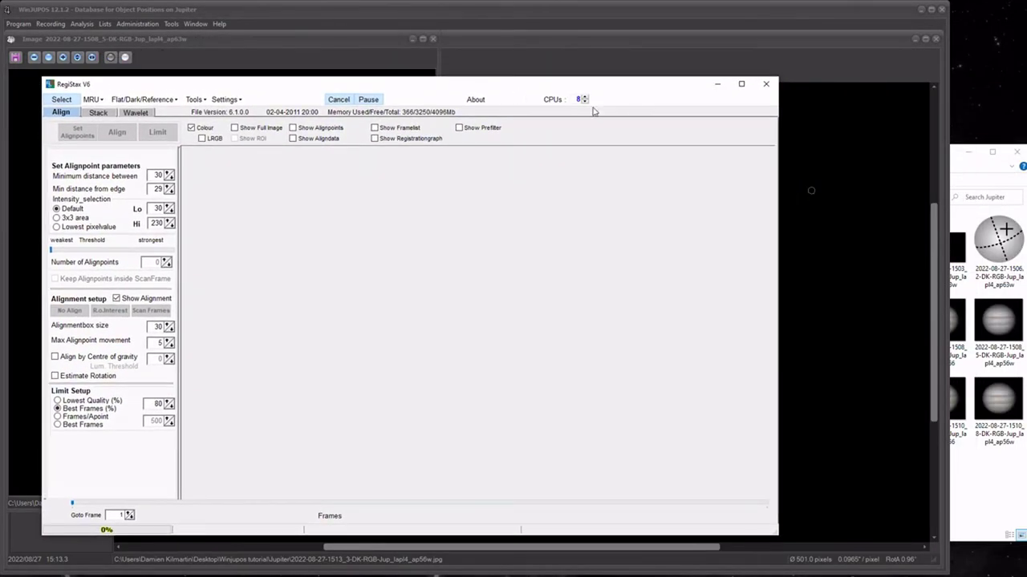
click(959, 170)
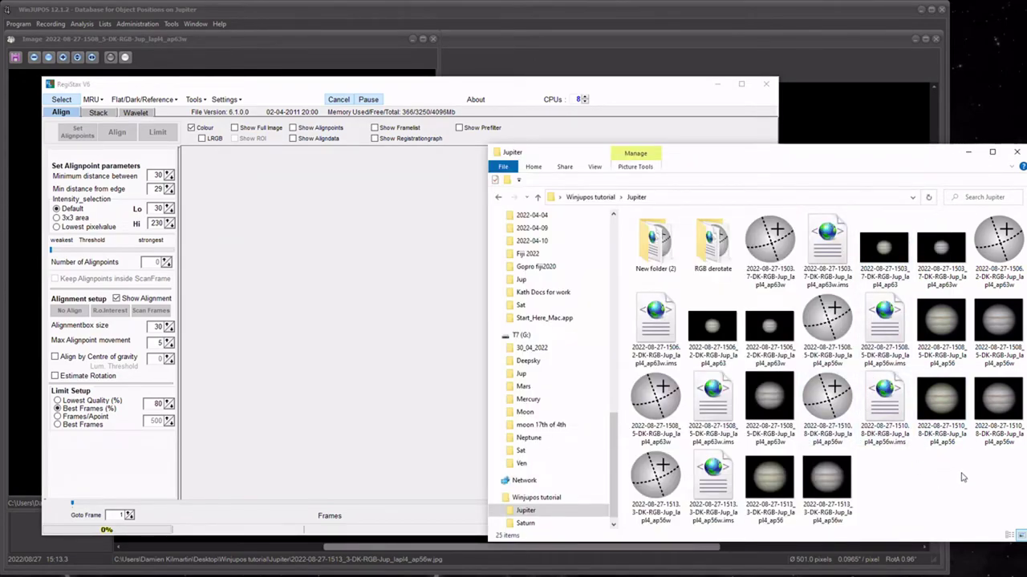
drag(772, 403, 363, 341)
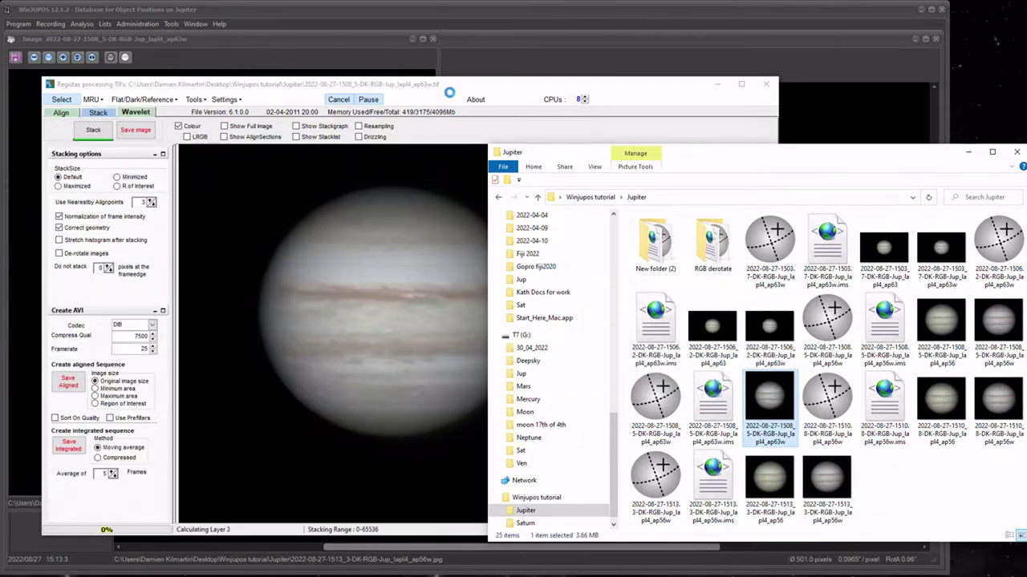
click(461, 81)
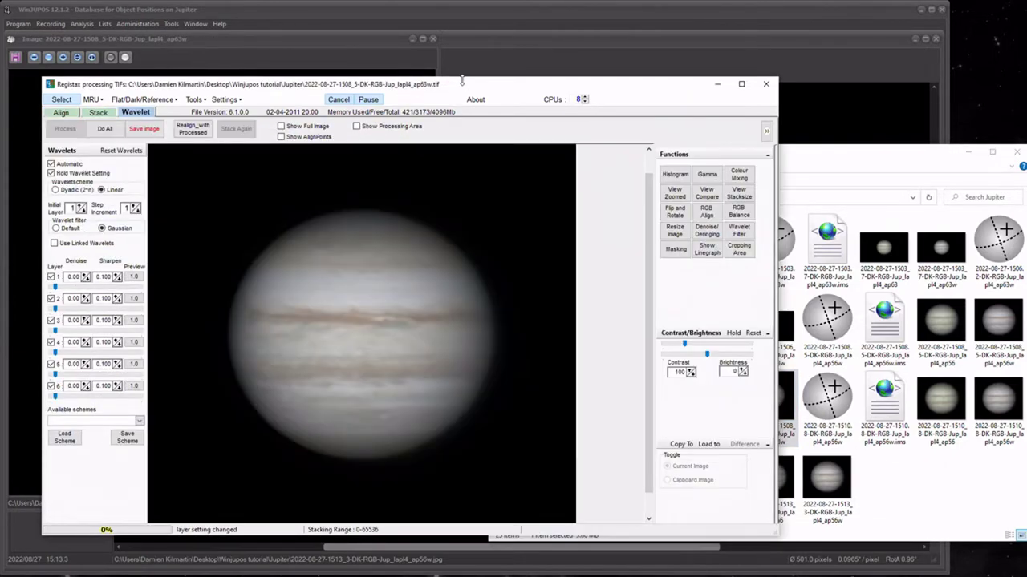
drag(461, 80, 496, 40)
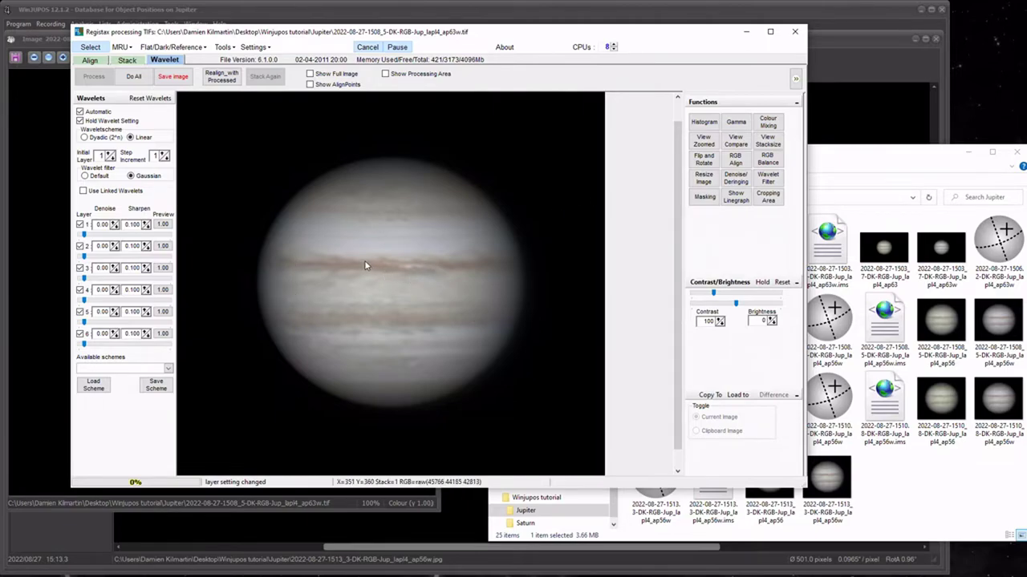
- Preview wavelet layers 2 and 3 on the de-rotated Jupiter image
click(165, 247)
click(164, 267)
click(164, 246)
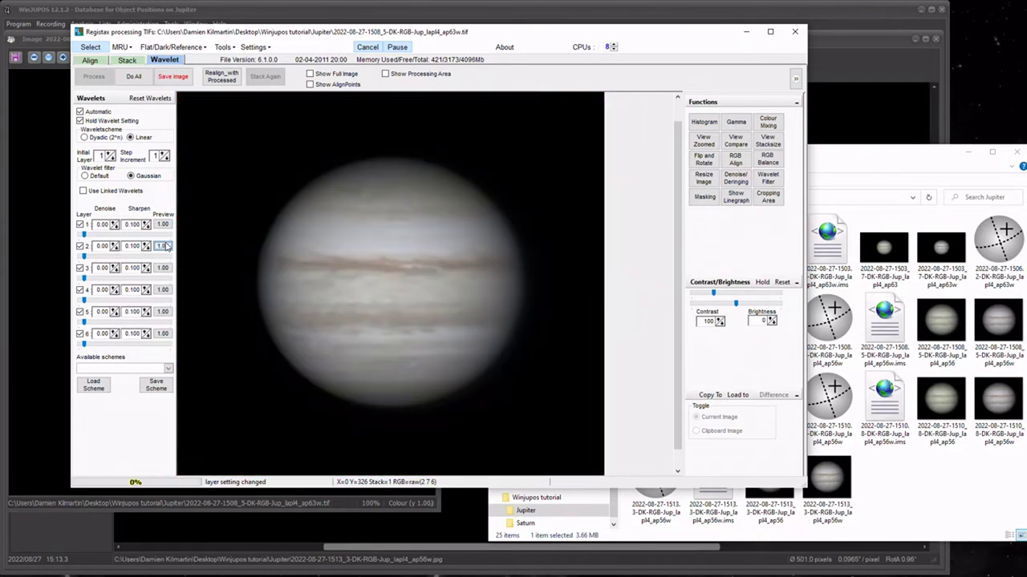
click(841, 159)
click(996, 323)
drag(995, 322, 425, 303)
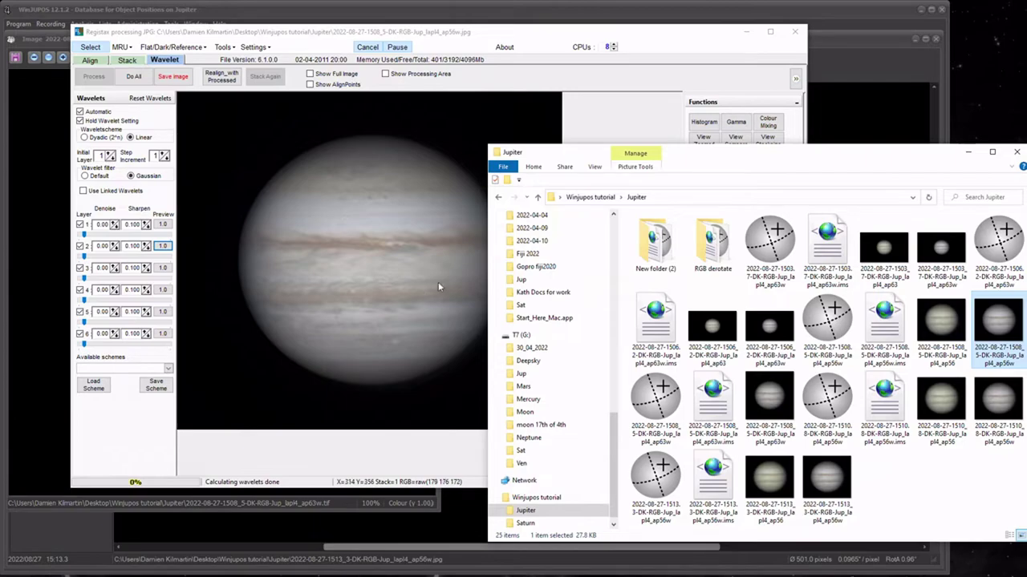
- Sharpen the single Jupiter image by raising the wavelet layer 3 preview value to 7.3
click(163, 269)
click(163, 268)
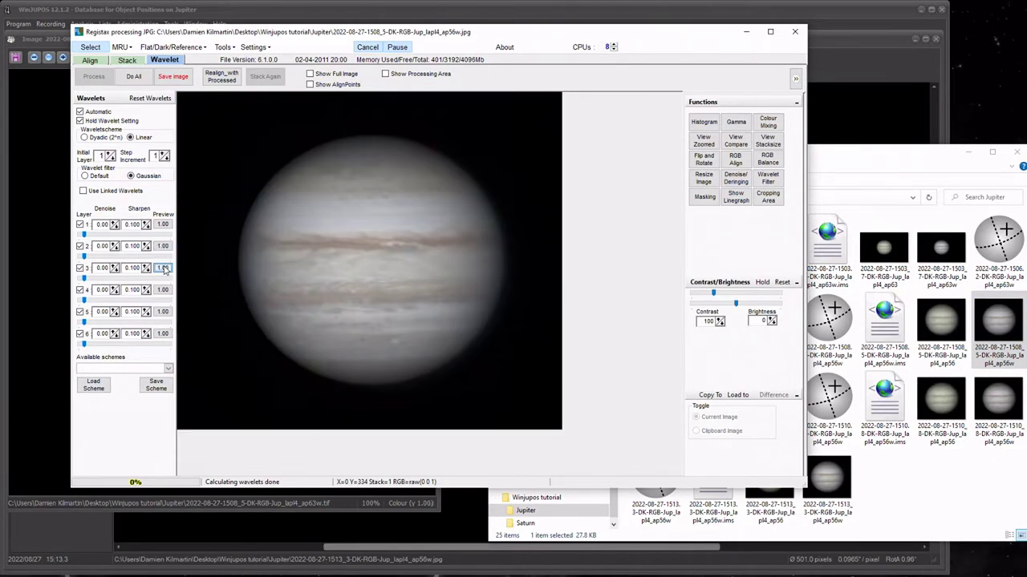
drag(85, 279, 87, 279)
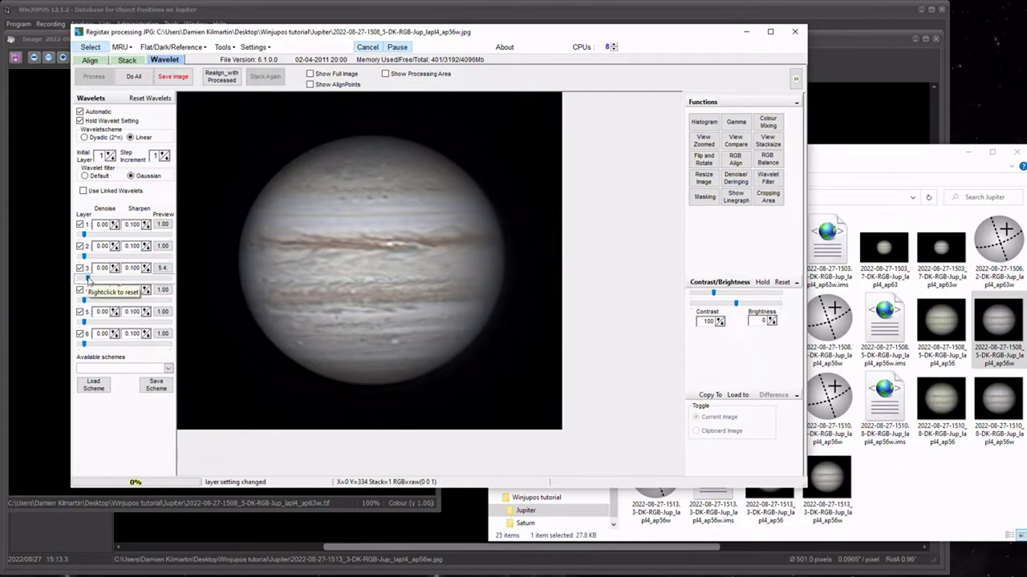
drag(87, 280, 89, 279)
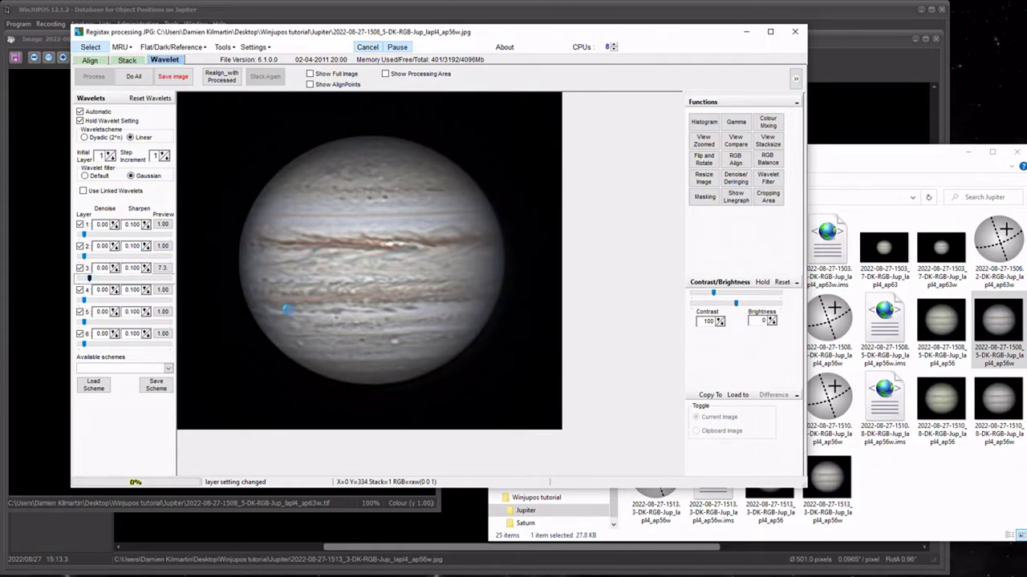
click(904, 162)
click(754, 391)
drag(754, 390, 420, 312)
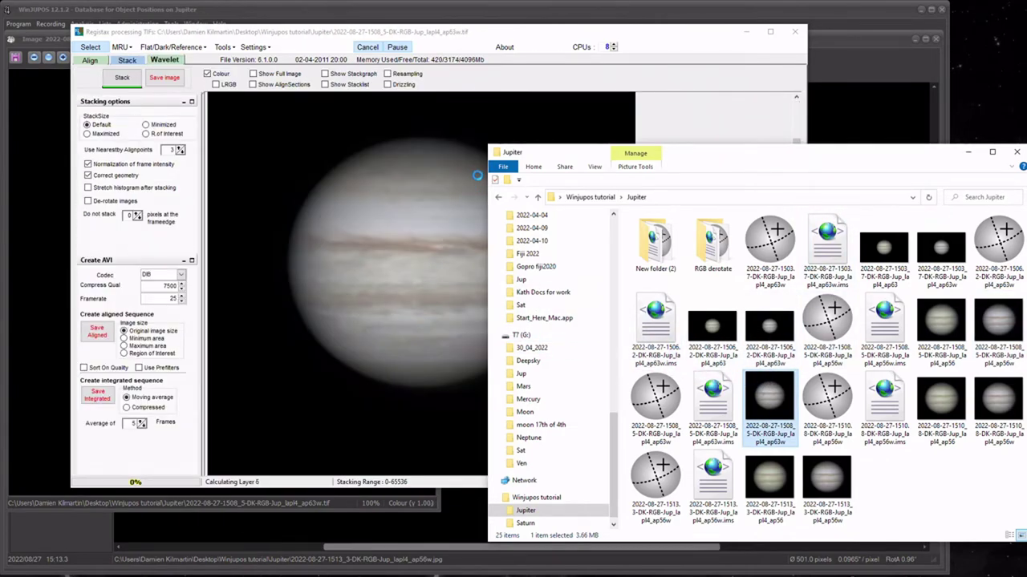
click(489, 37)
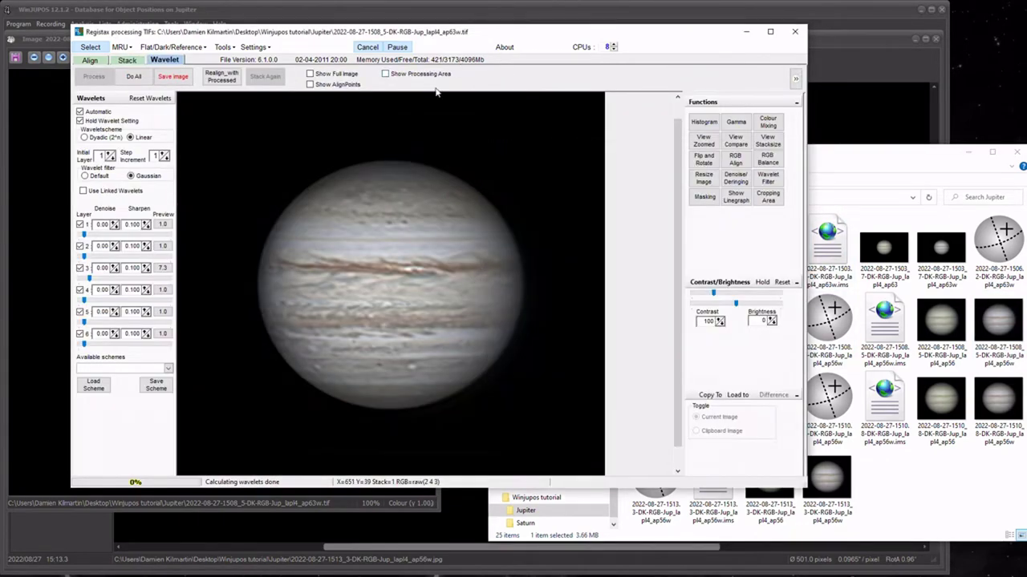
- Disable wavelet layer 3 and sharpen the de-rotated image with layer 2 at 9.1
click(78, 267)
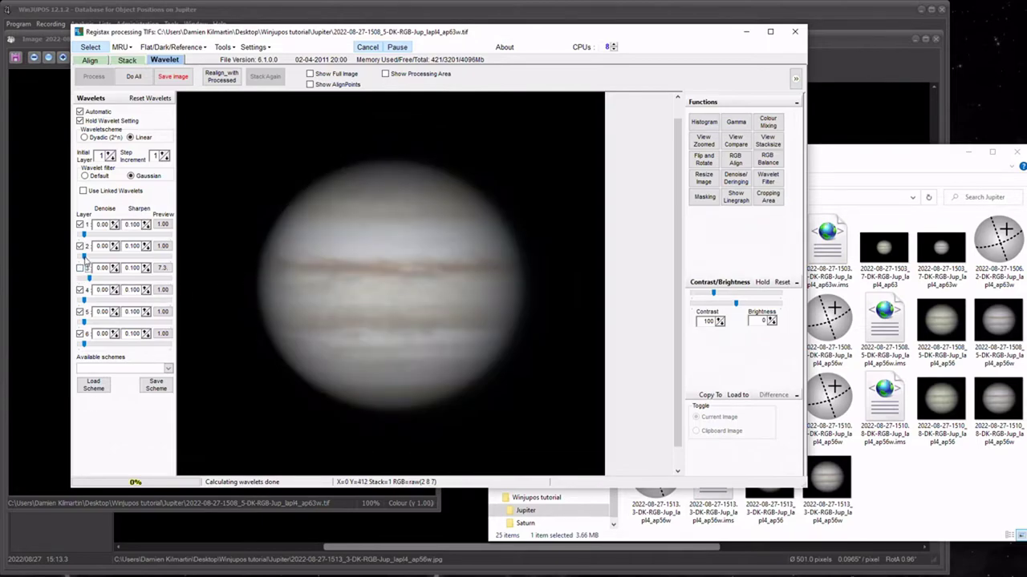
drag(84, 256, 89, 257)
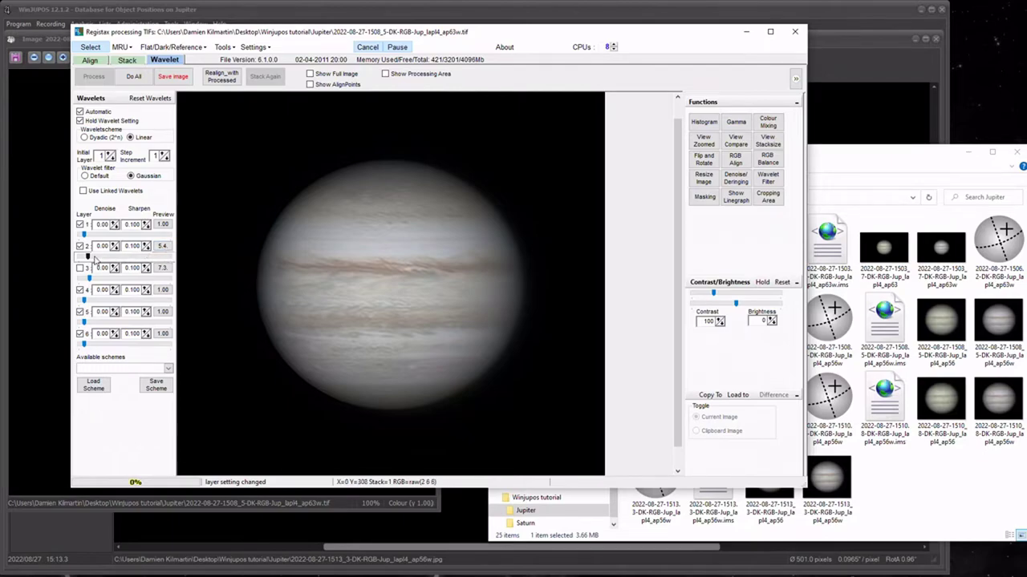
drag(88, 255, 90, 257)
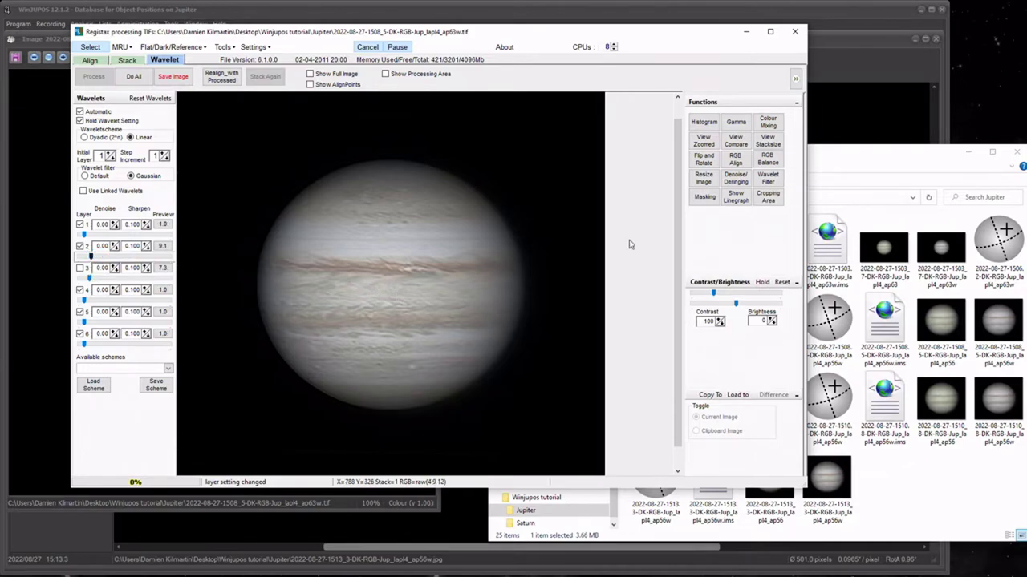
- Display the histogram and try a blue colour weight of 1.05 in RGB Balance, restoring it to 1.00
click(704, 122)
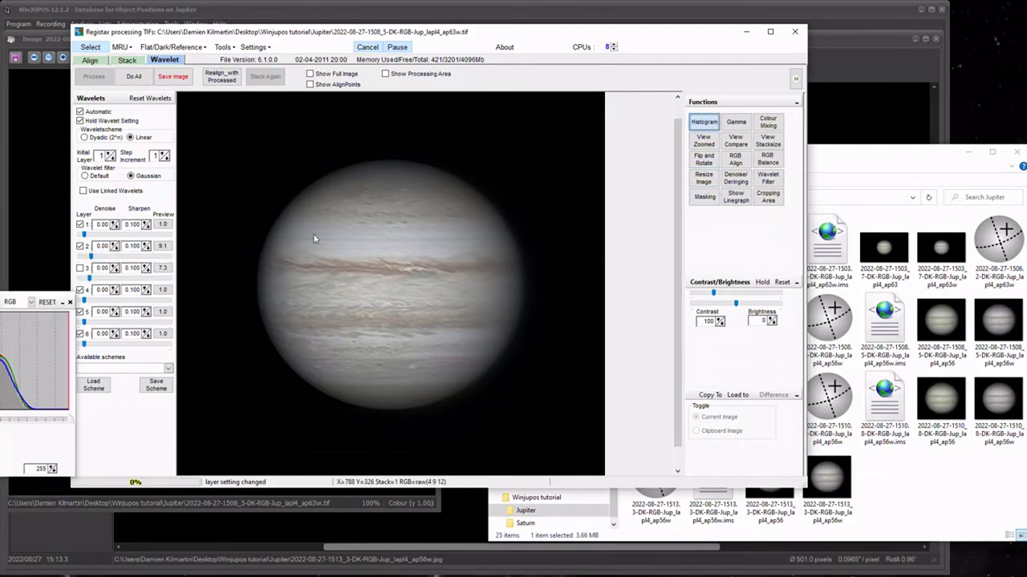
drag(4, 301, 792, 280)
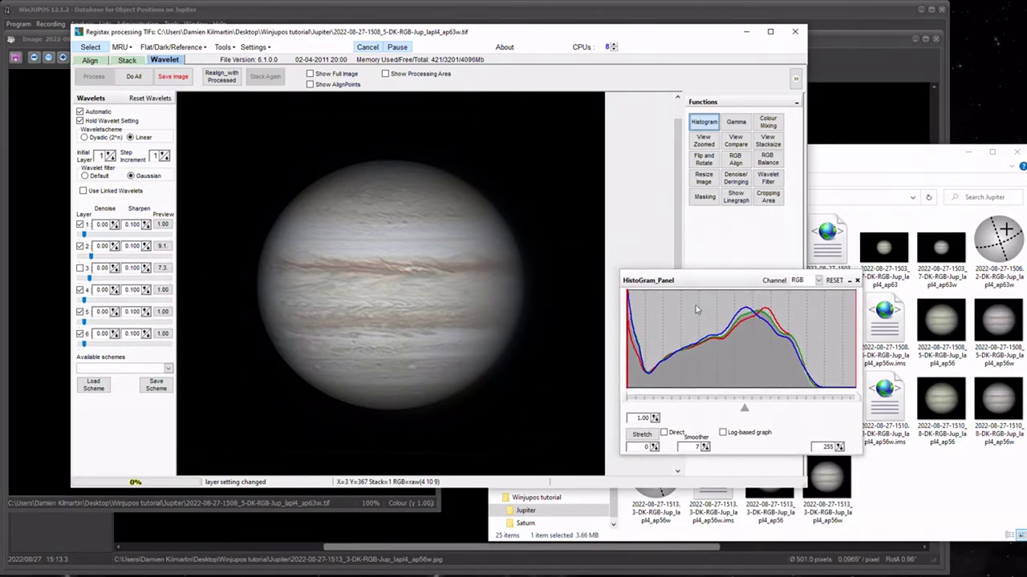
click(767, 158)
drag(98, 210, 752, 181)
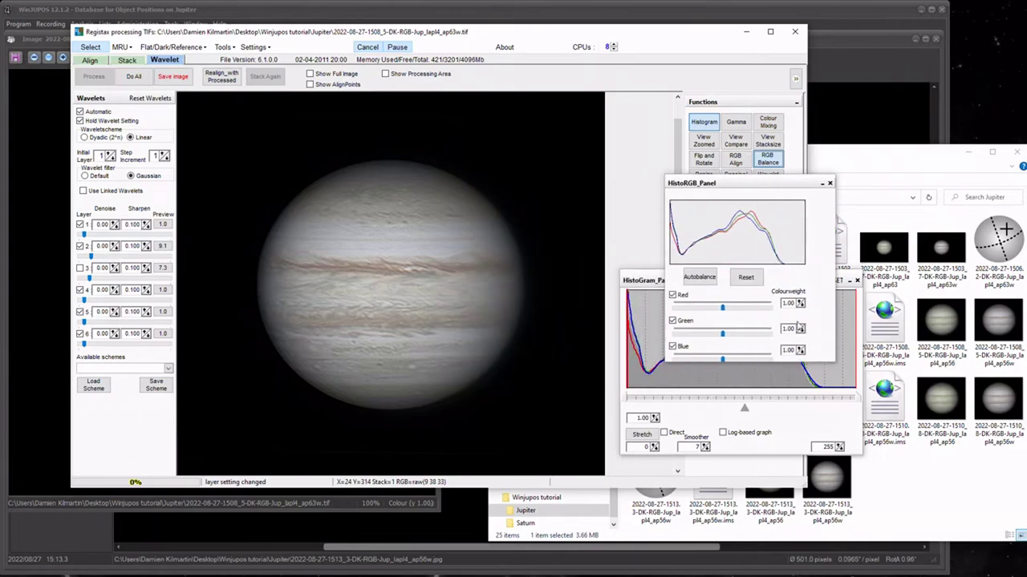
click(799, 348)
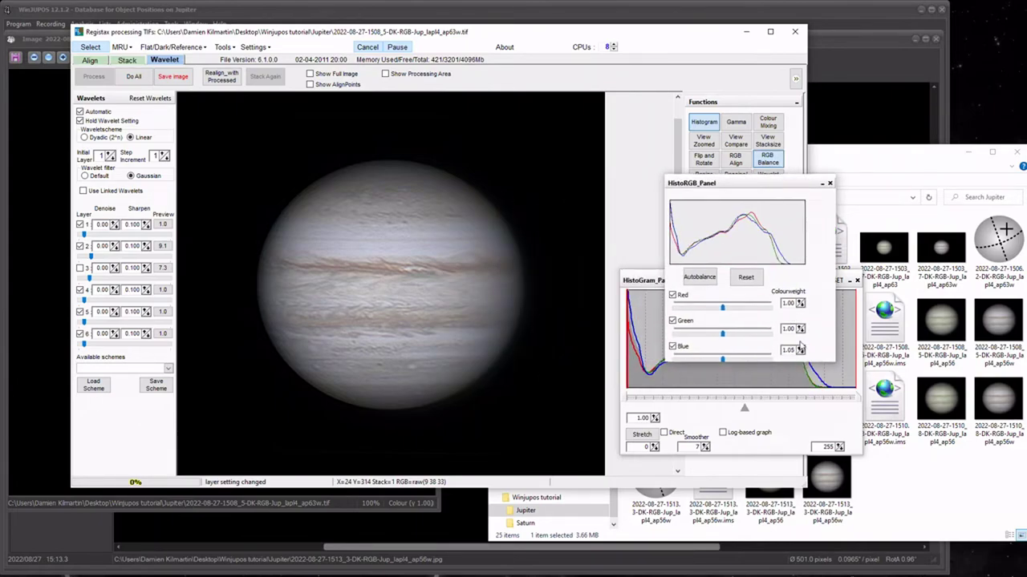
click(800, 353)
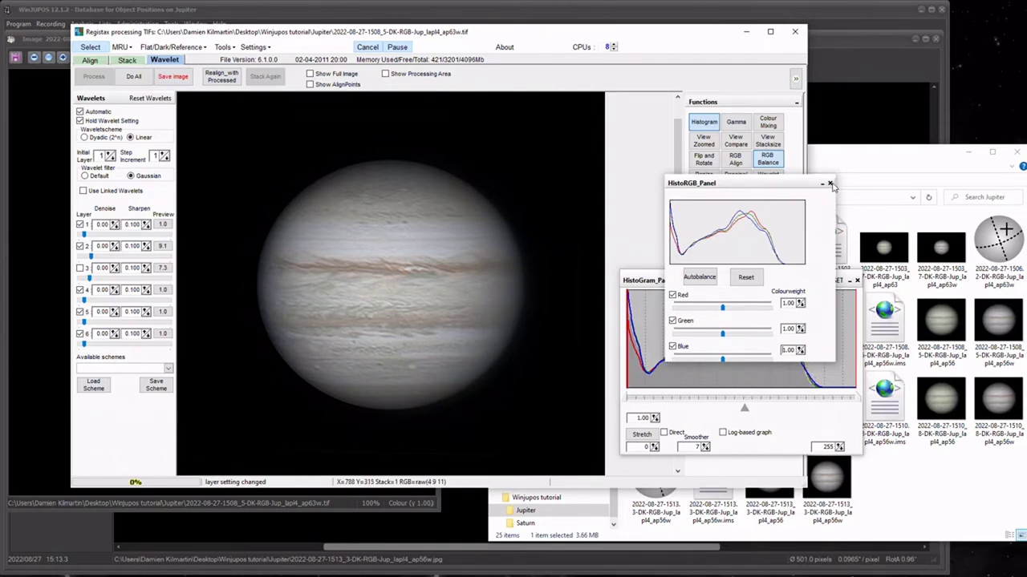
click(830, 183)
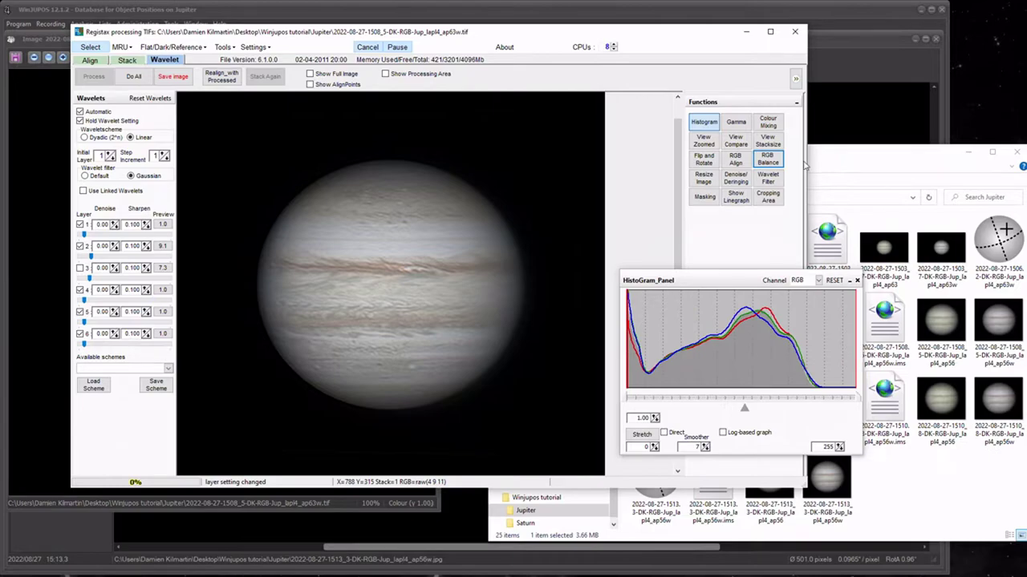
- Return to WinJUPOS and close the compiled image, the de-rotation window and the Jupiter image measurement
click(747, 36)
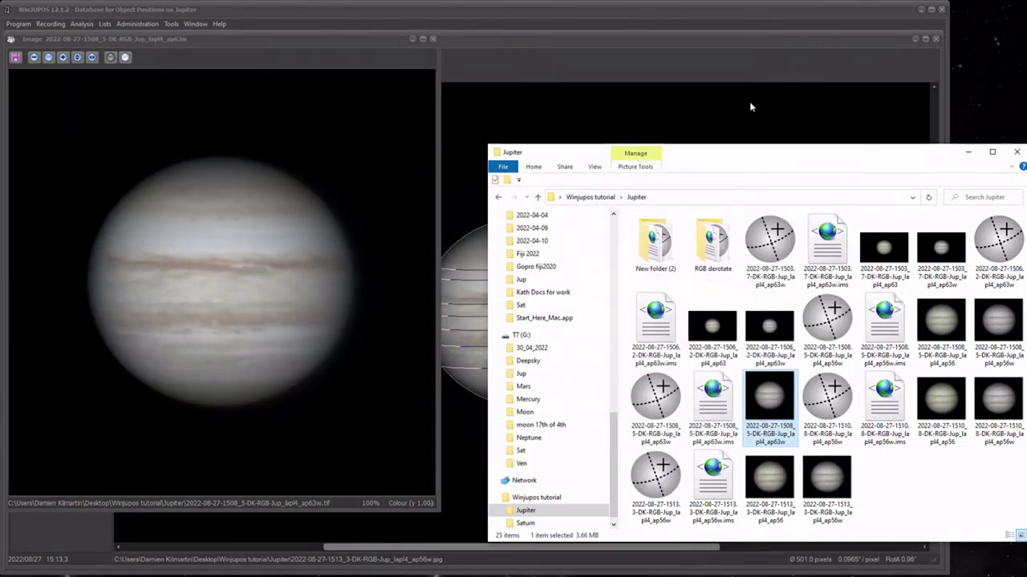
click(432, 39)
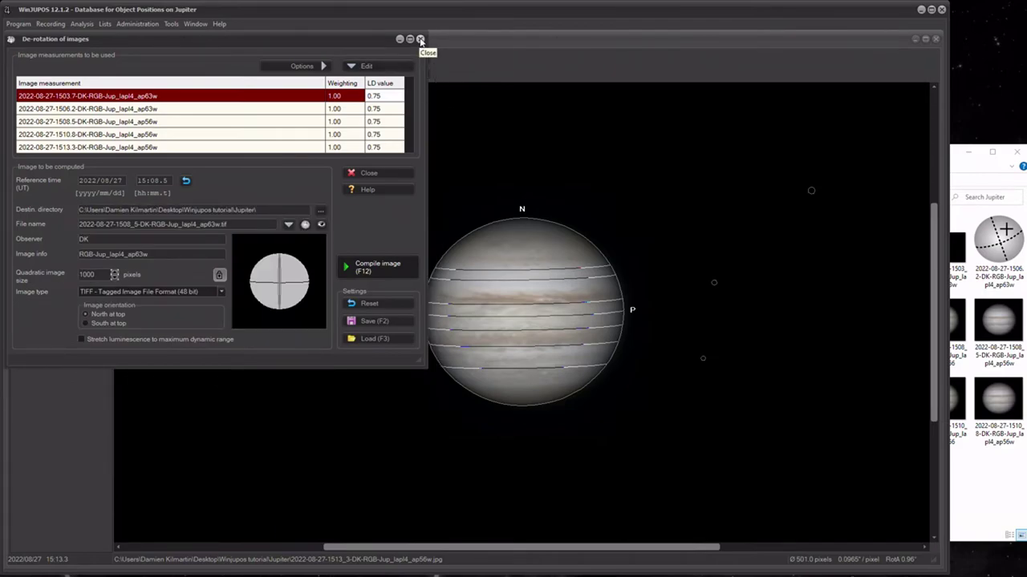
click(420, 40)
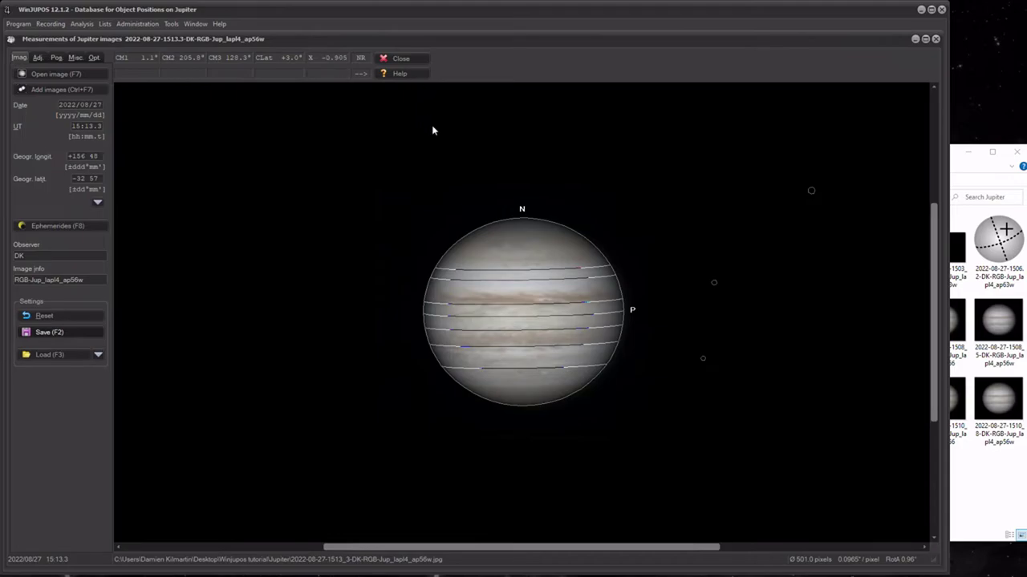
click(960, 167)
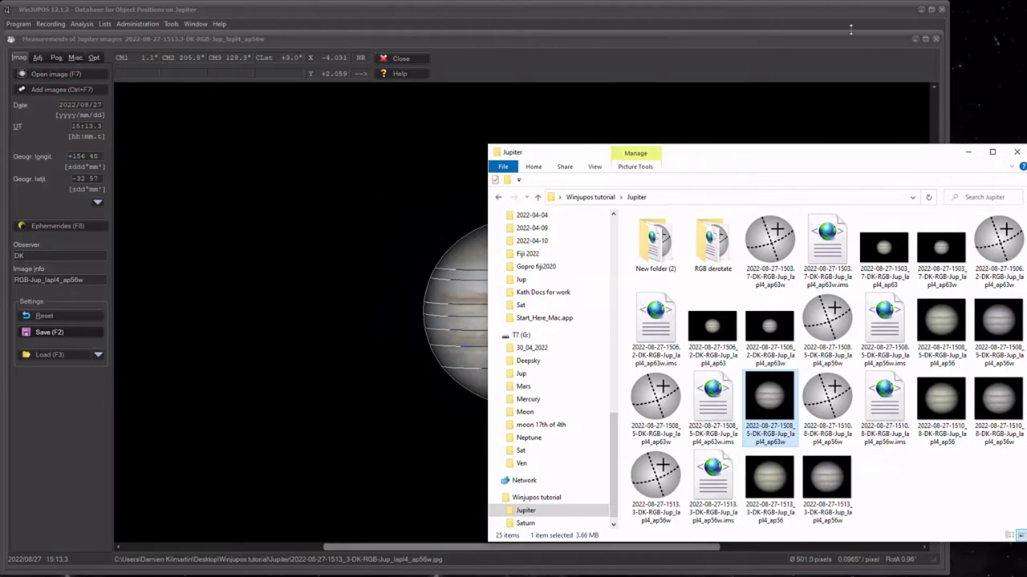
click(935, 39)
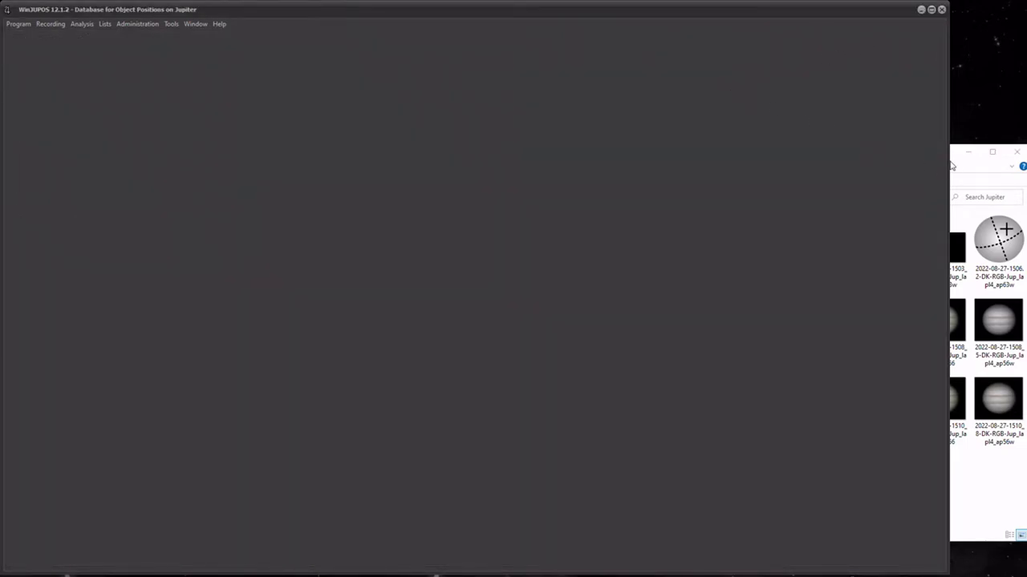
- Show the Saturn folder in File Explorer and change the celestial body in WinJUPOS to Saturn
click(951, 163)
click(499, 198)
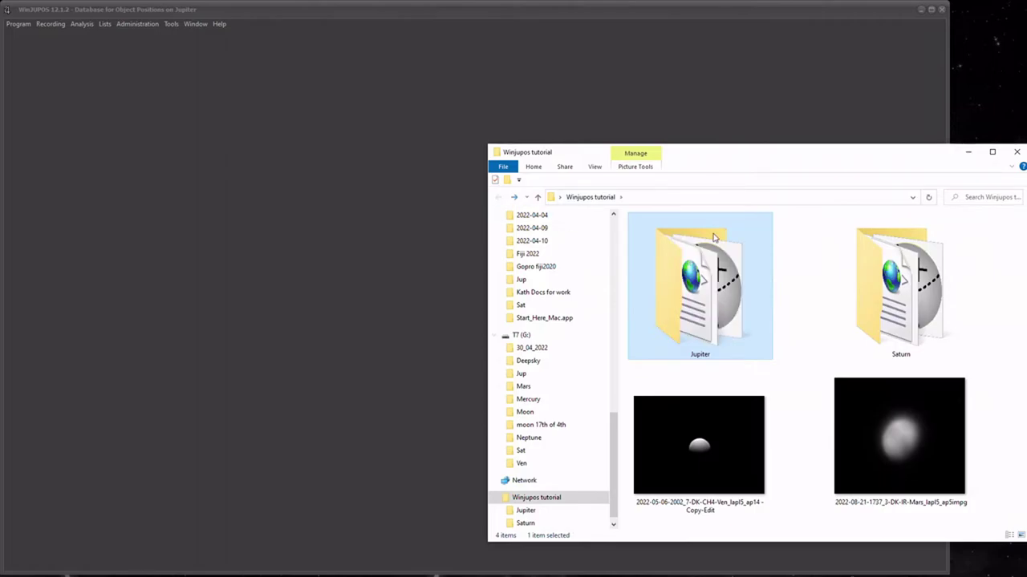
double_click(899, 285)
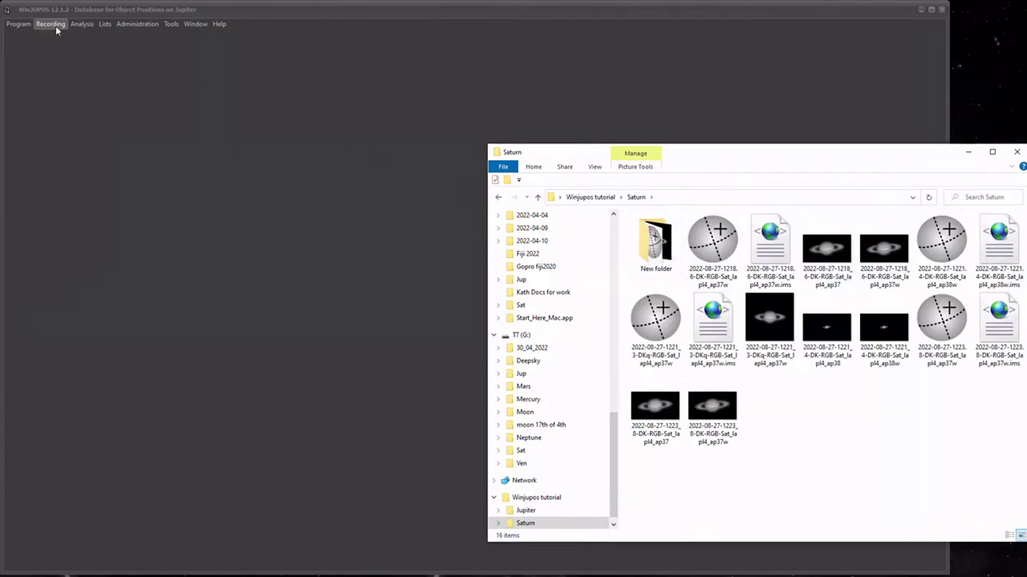
click(18, 24)
mouse_move(47, 38)
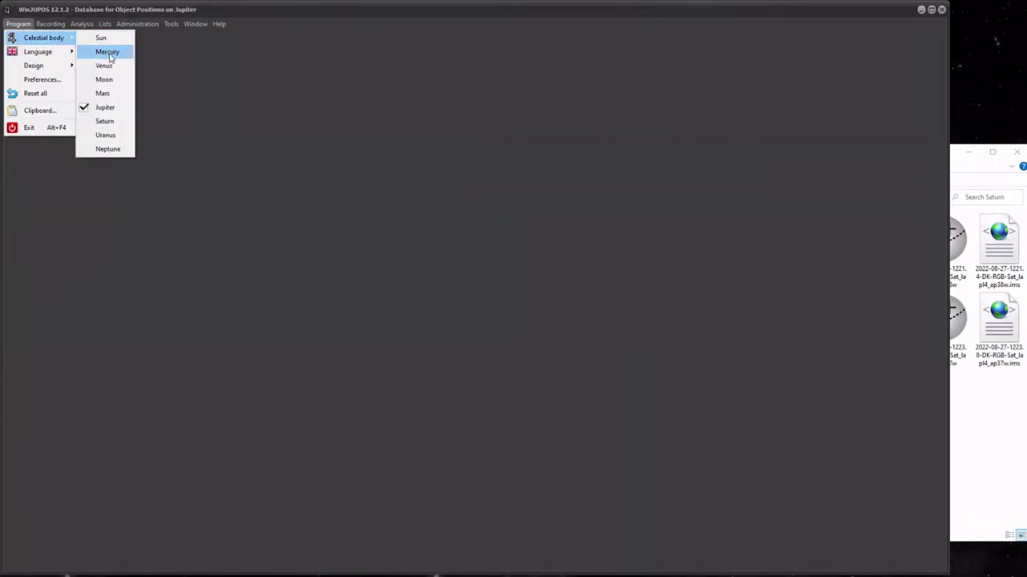
click(118, 122)
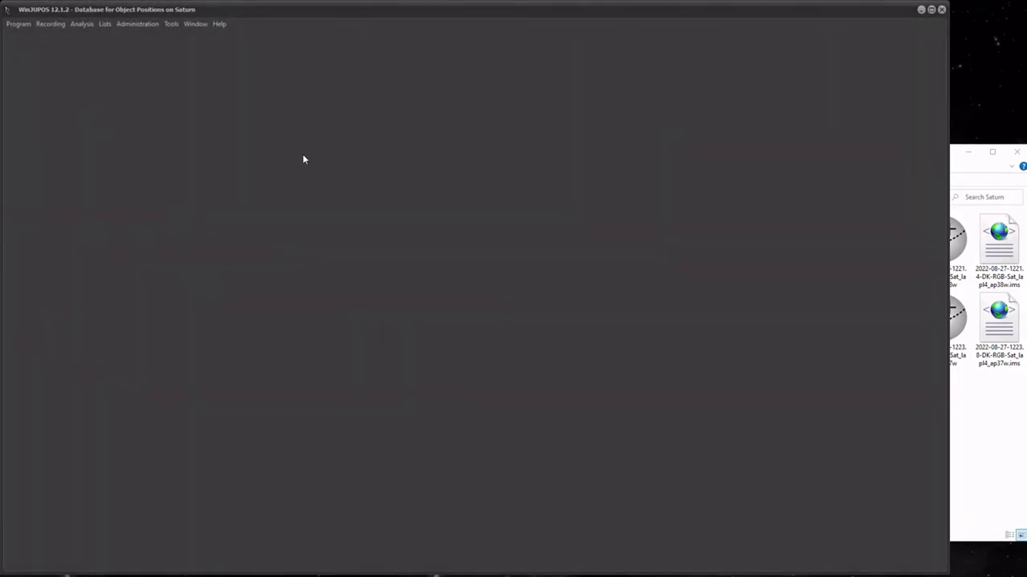
click(50, 24)
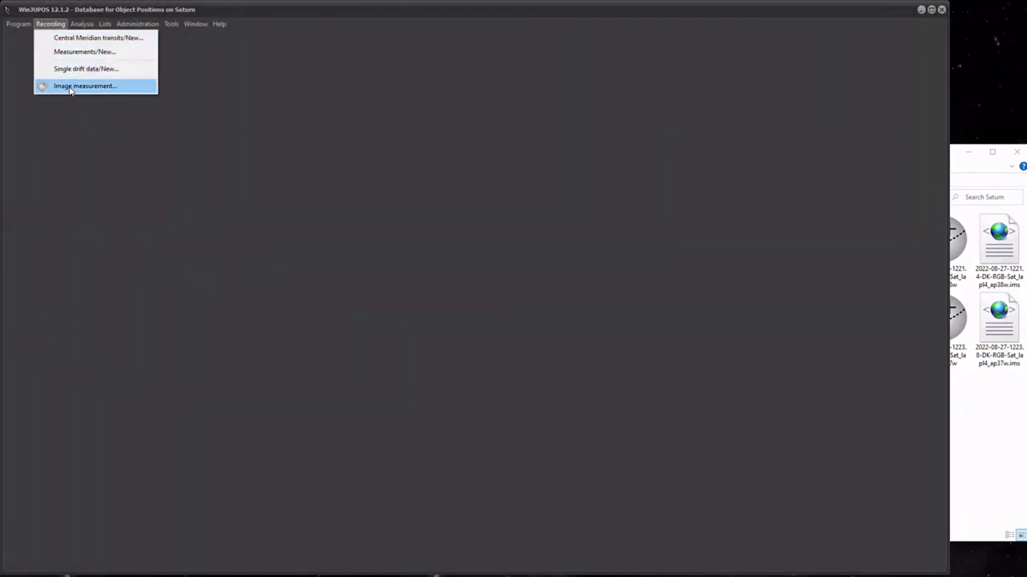
click(70, 86)
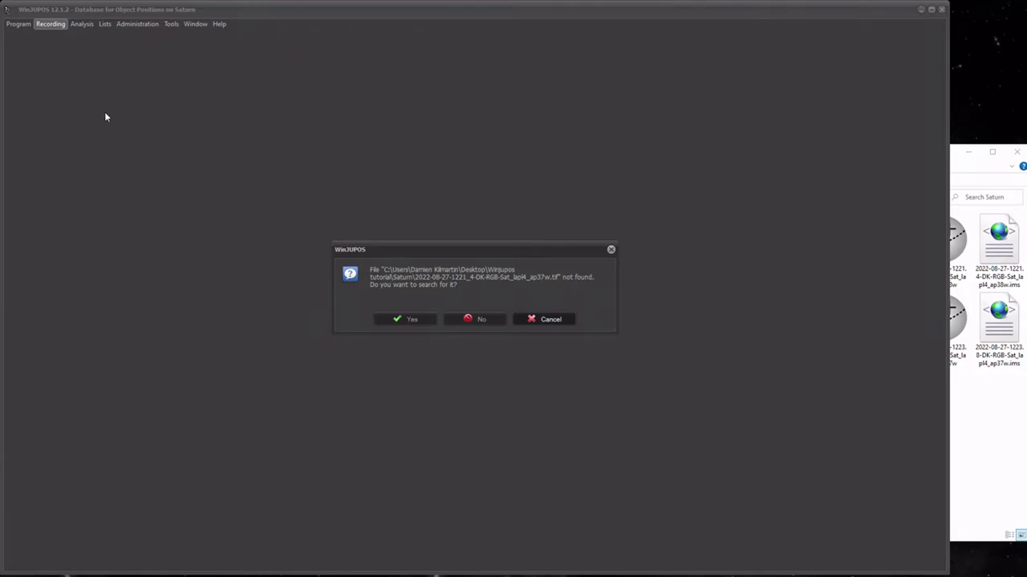
click(470, 320)
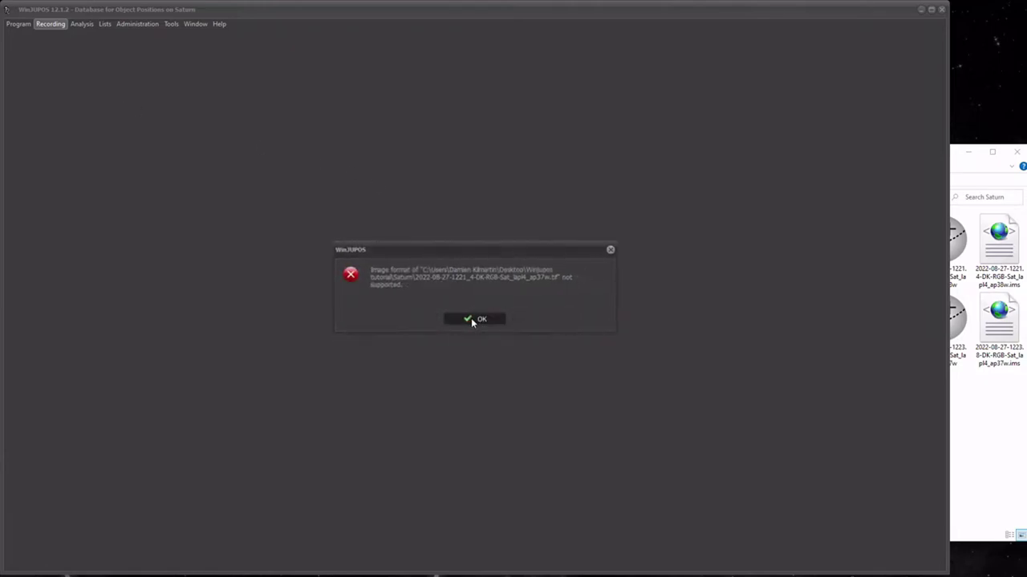
click(471, 320)
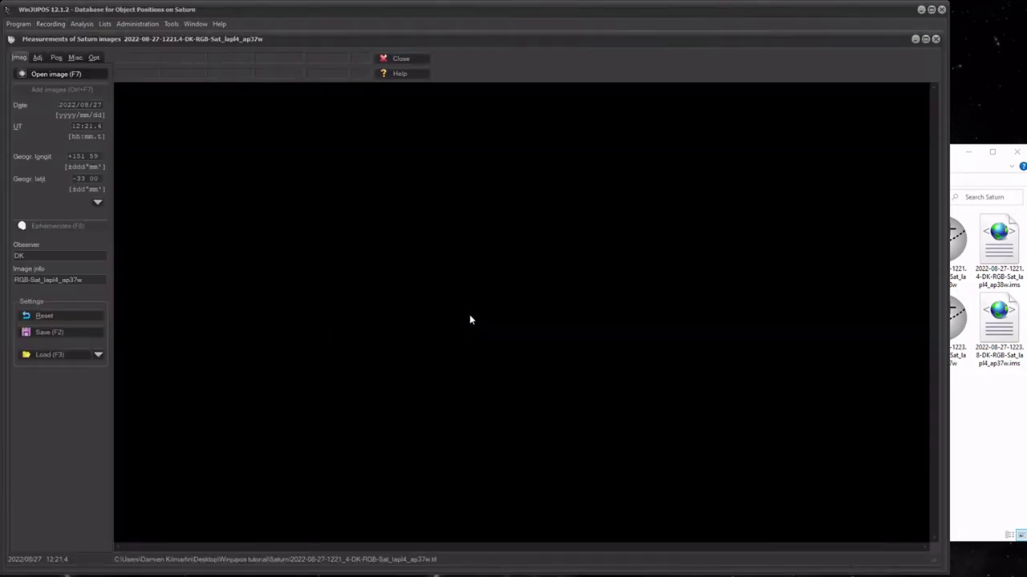
click(61, 75)
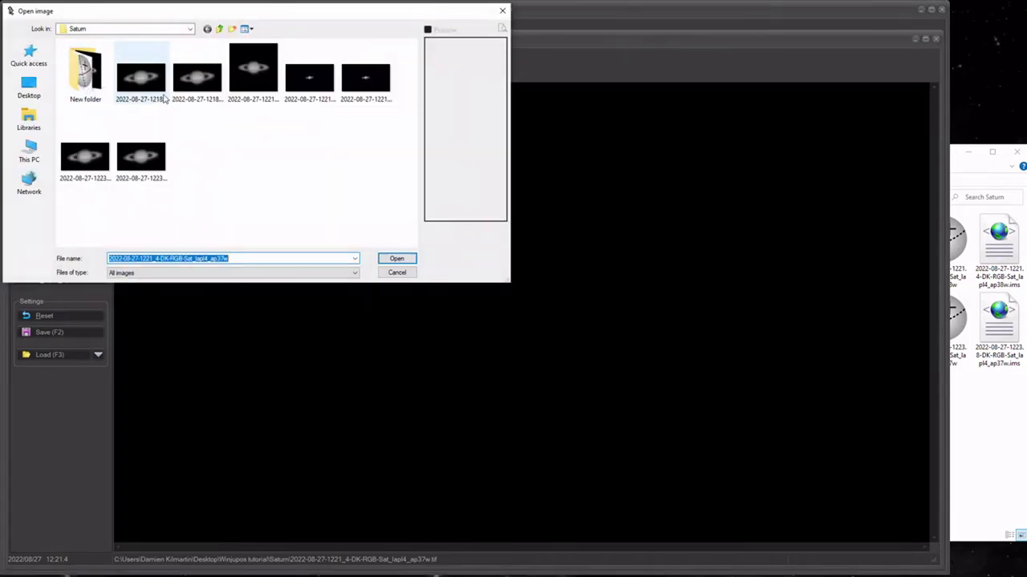
click(220, 30)
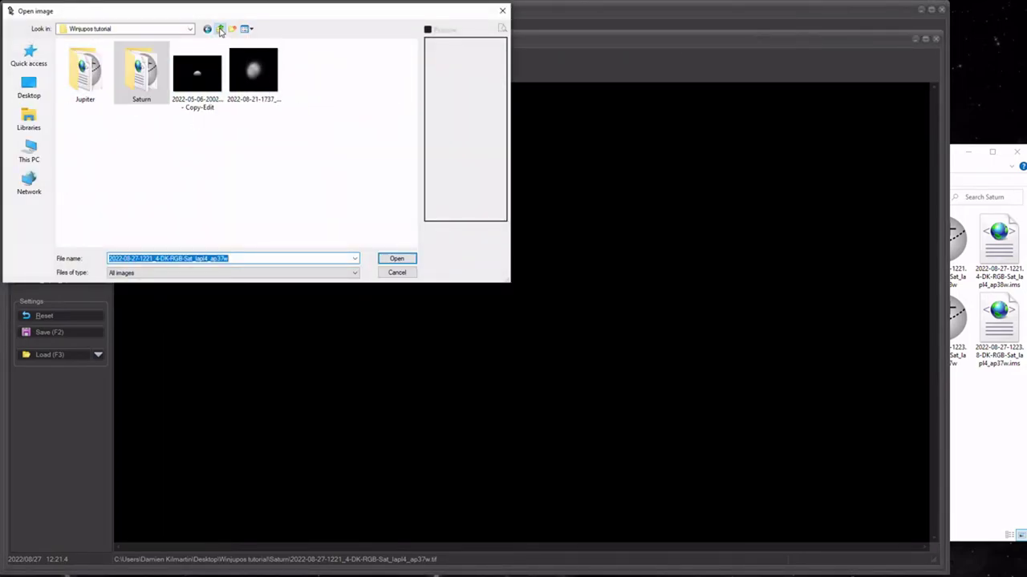
double_click(138, 73)
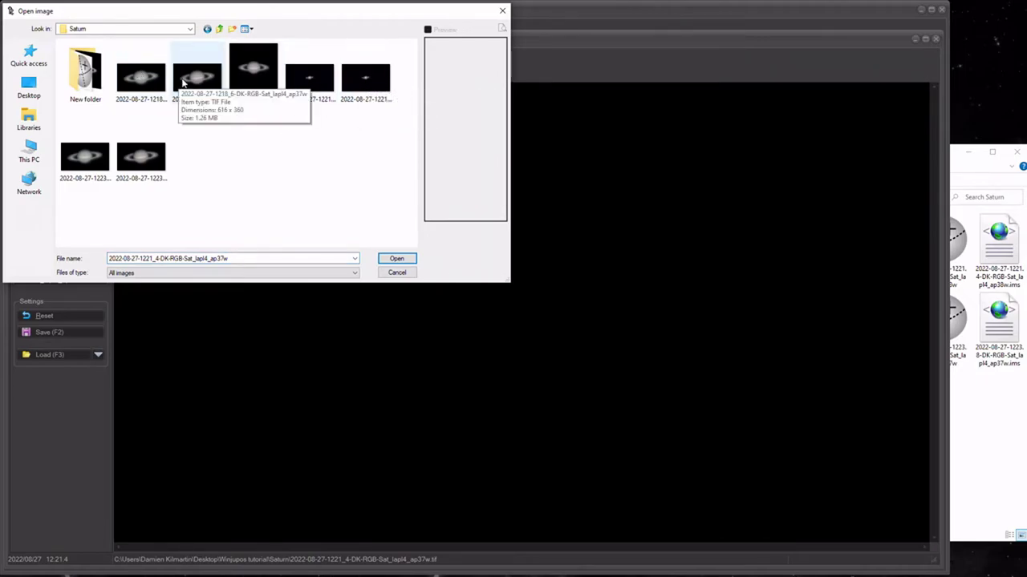
right_click(254, 65)
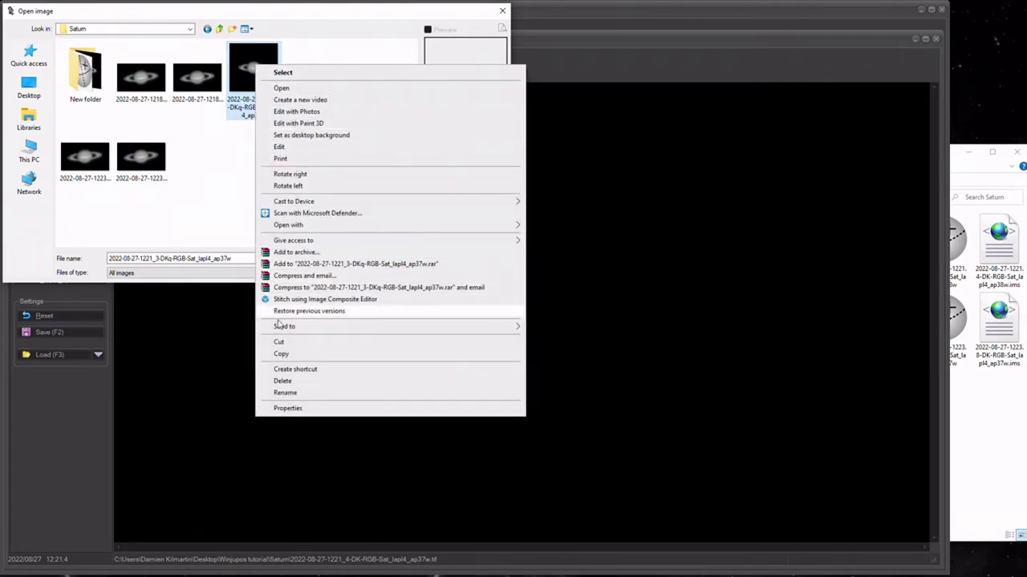
click(282, 381)
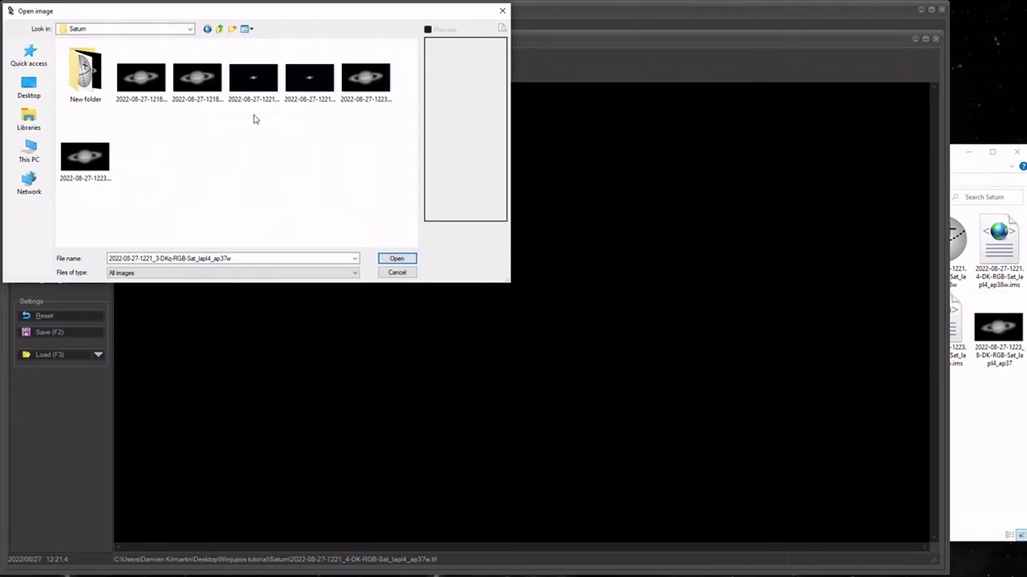
click(312, 85)
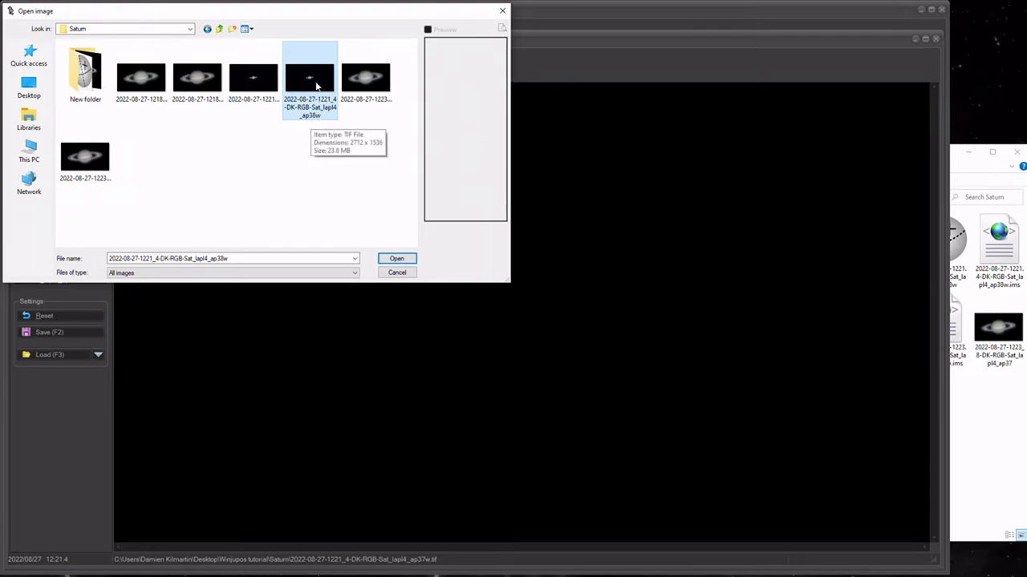
click(395, 257)
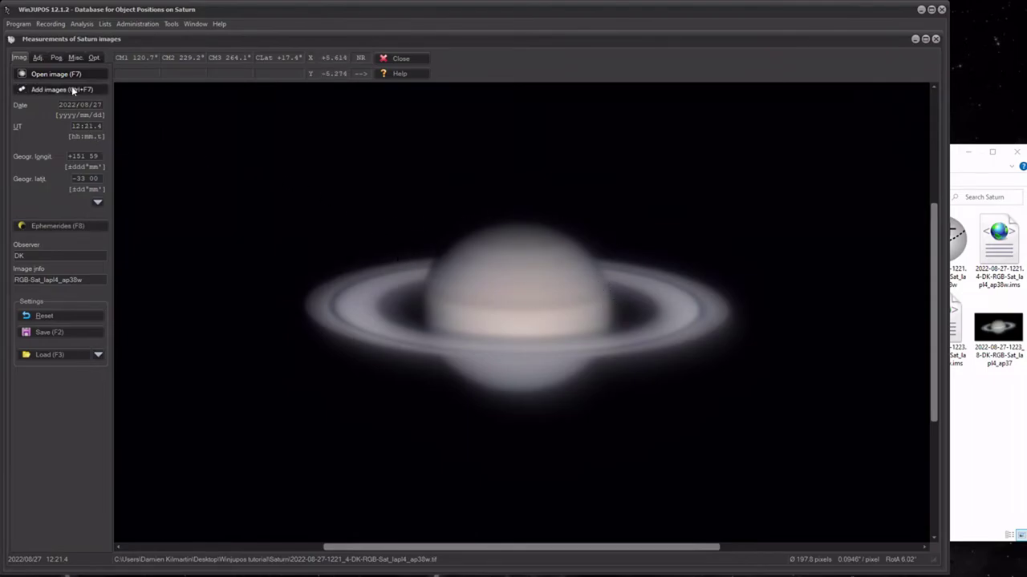
- Open the adjustment settings and reduce the Saturn image zoom to 0.56 to bring the outline frame into view
click(37, 58)
click(100, 98)
click(99, 98)
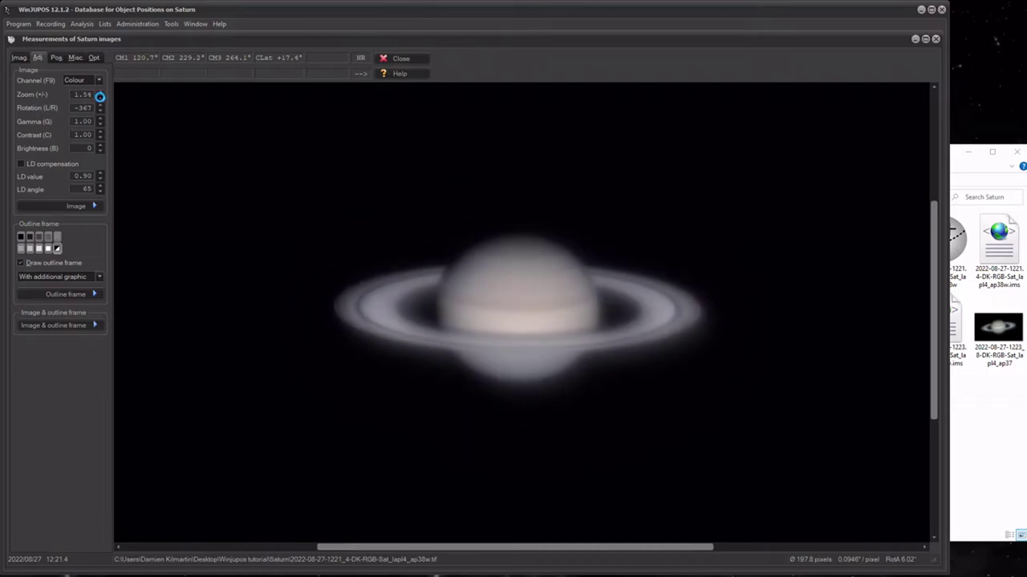
click(99, 98)
click(99, 98)
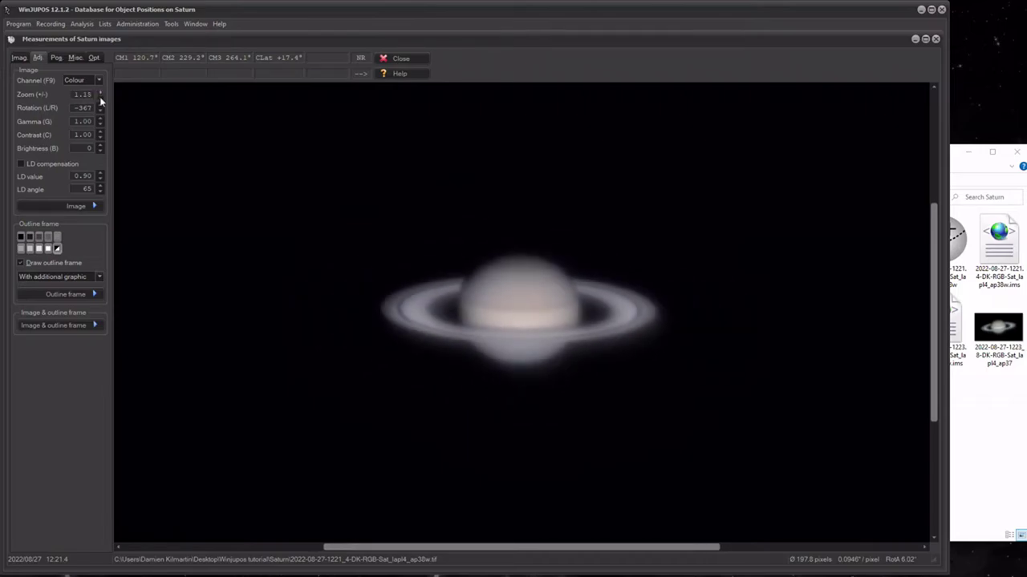
click(100, 98)
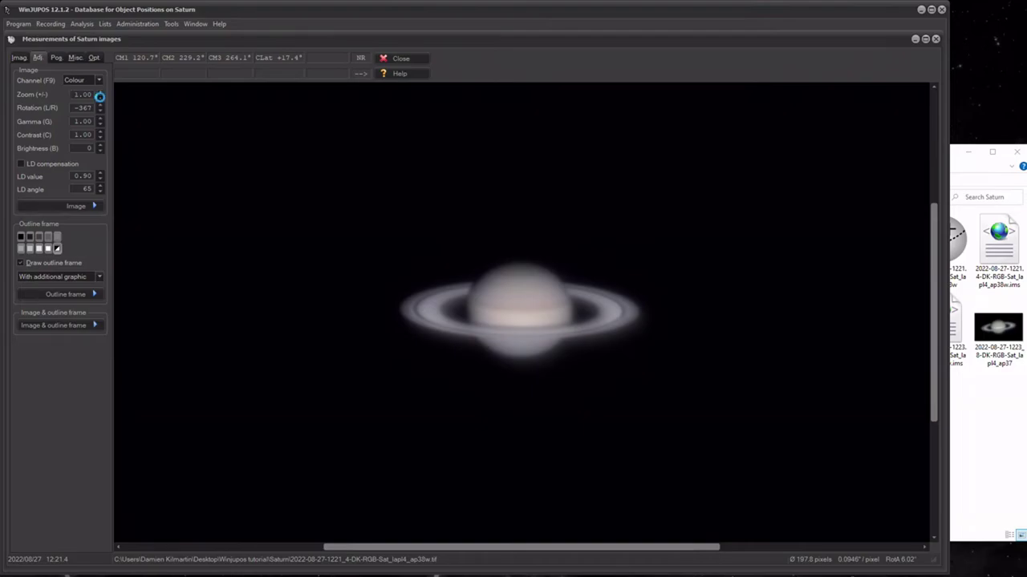
click(99, 97)
click(99, 98)
click(99, 97)
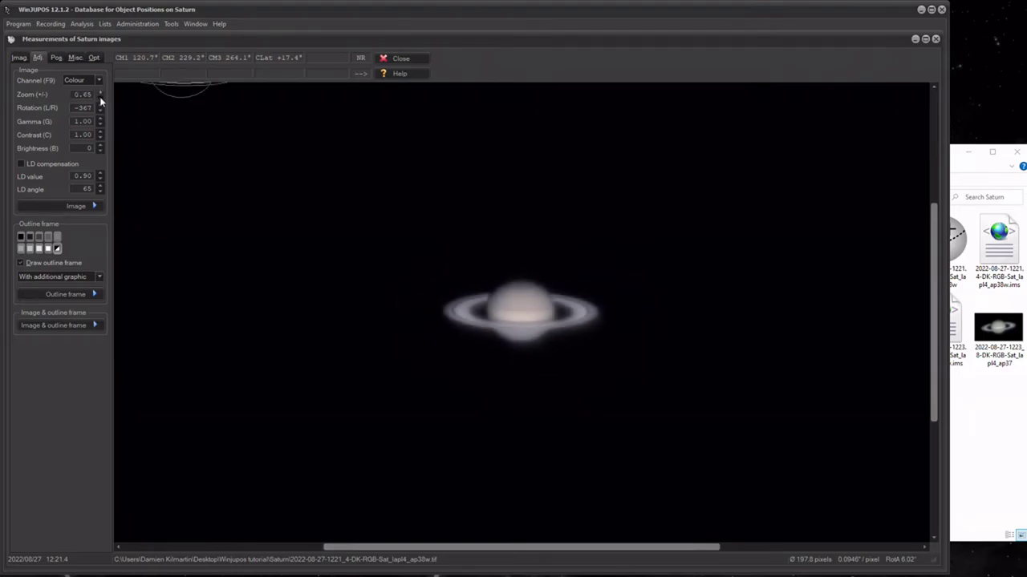
click(100, 96)
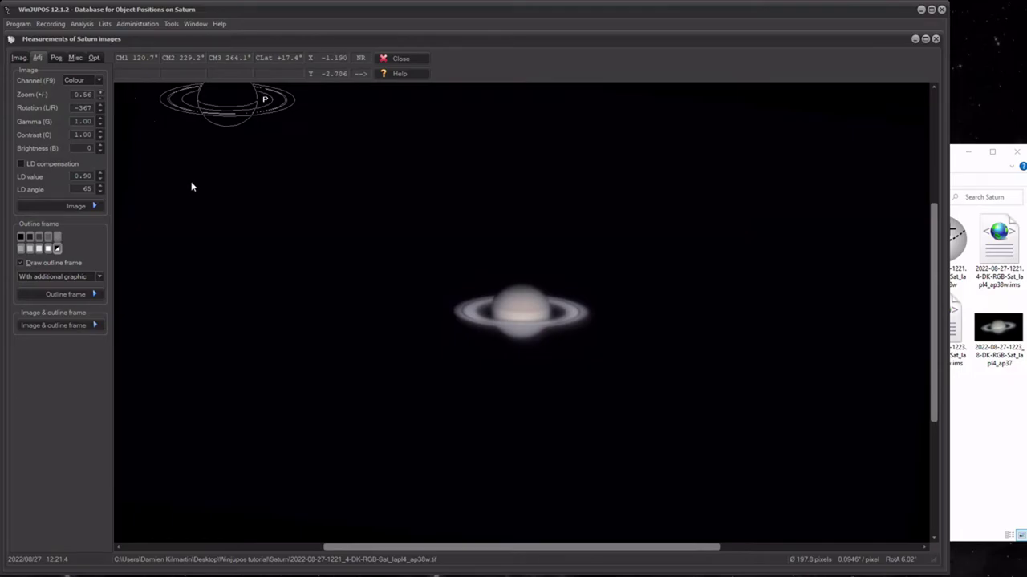
- Move the outline frame down from the image's upper edge to just above the height of Saturn
key(Down)
key(Down)
key(Down)
key(Down)
key(Down)
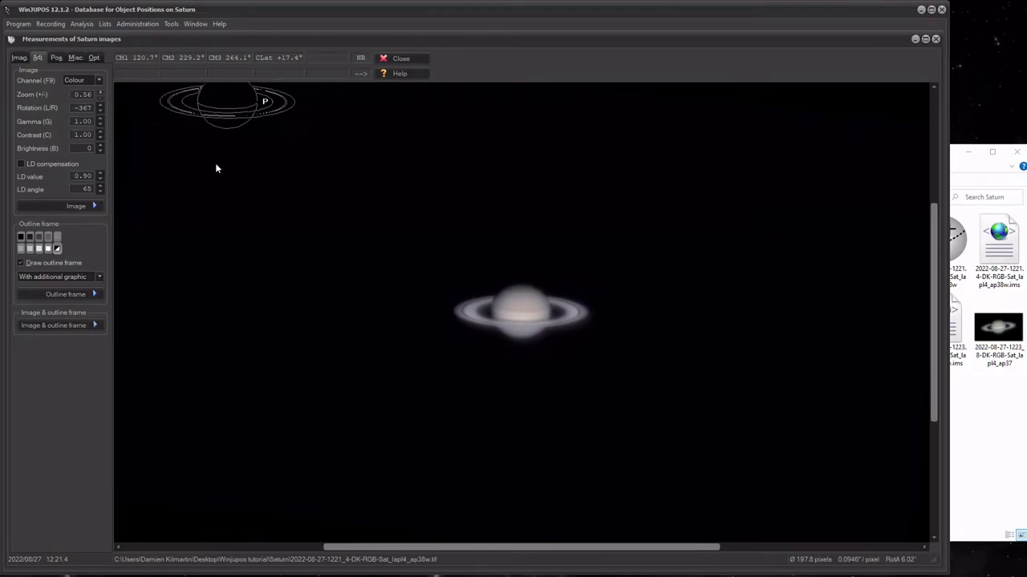
key(Down)
key(Down)
key(Down)
key(Down)
key(Down)
key(Down)
key(Down)
key(Down)
key(Down)
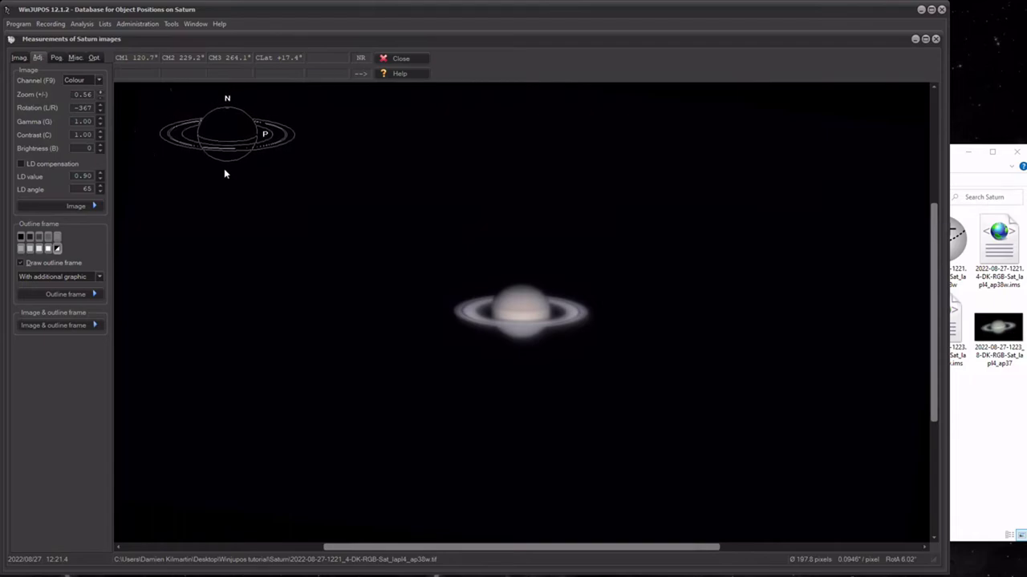
key(Down)
key(Down)
key(Down)
key(Down)
key(Down)
key(Down)
key(Down)
key(Down)
key(Down)
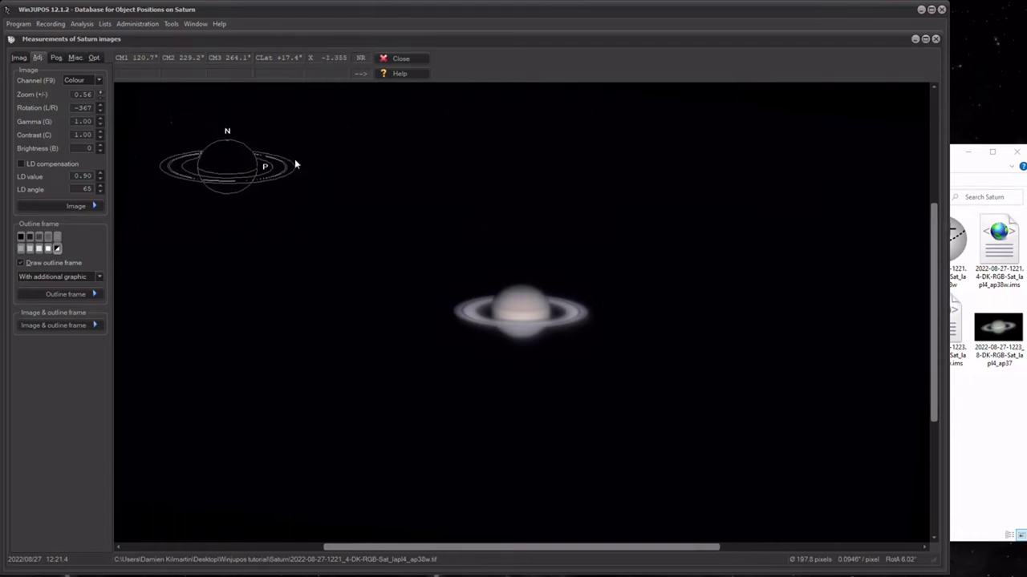
key(Down)
key(Down)
key(Down)
key(Down)
key(Down)
key(Down)
key(Down)
key(Down)
key(Down)
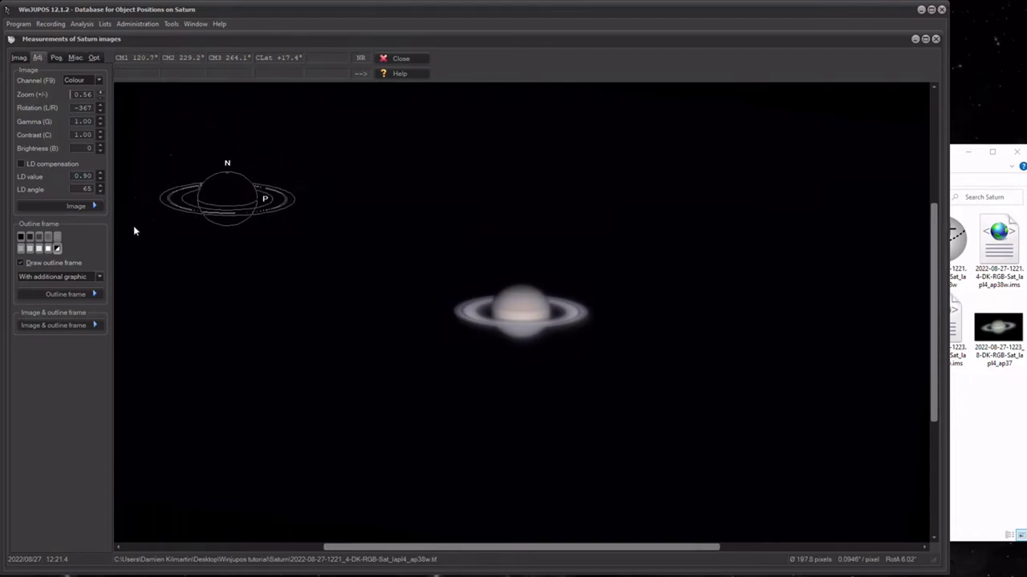
key(Down)
key(Down)
key(Down)
key(Down)
key(Down)
key(Down)
key(Down)
key(Down)
key(Down)
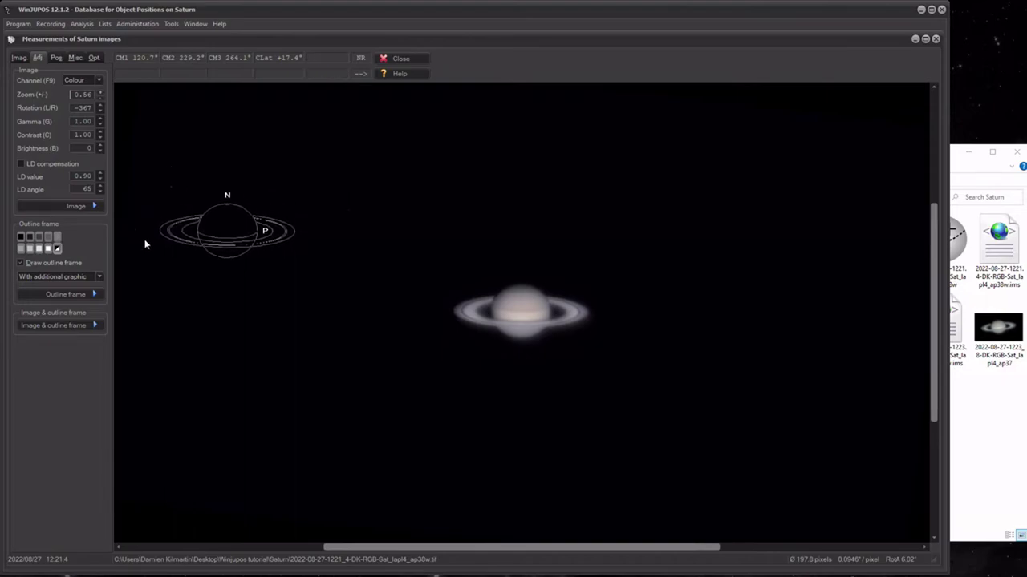
key(Down)
key(Down)
key(Down)
key(Down)
- Move the outline frame to the right until it is centred directly above Saturn
key(Right)
key(Right)
key(Right)
key(Right)
key(Right)
key(Right)
key(Right)
key(Right)
key(Right)
key(Right)
key(Right)
key(Right)
key(Right)
key(Right)
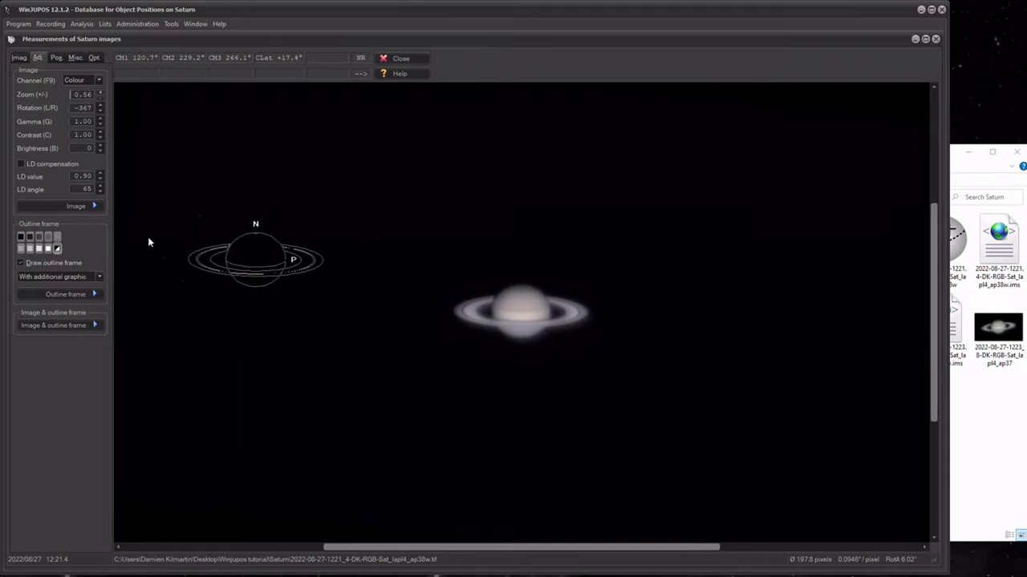
key(Right)
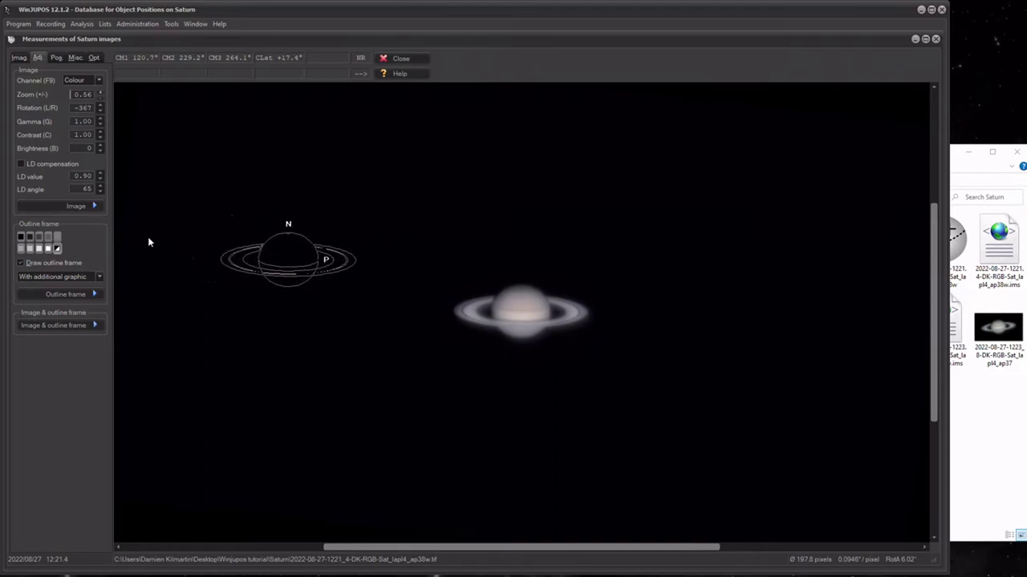
key(Right)
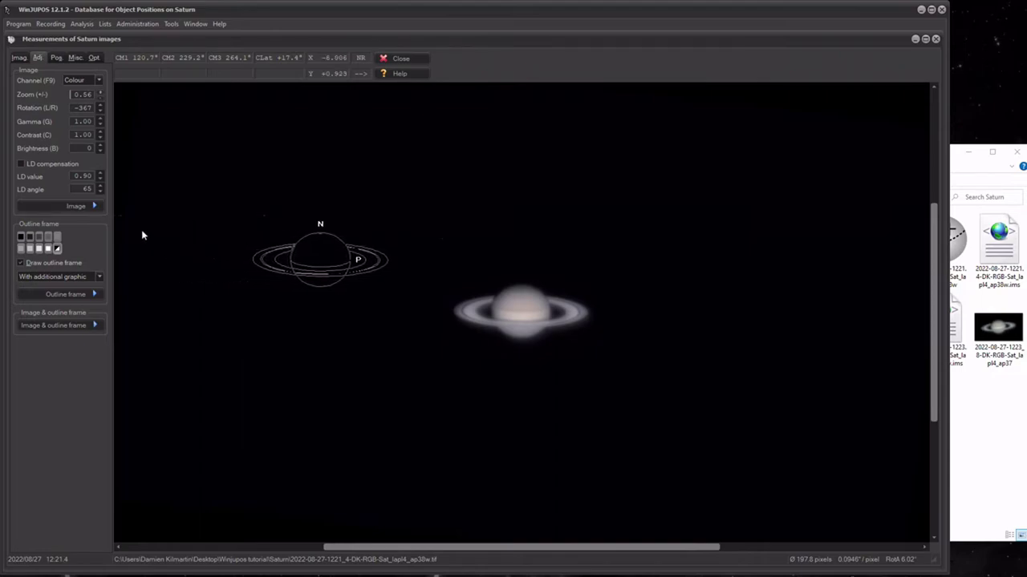
key(Right)
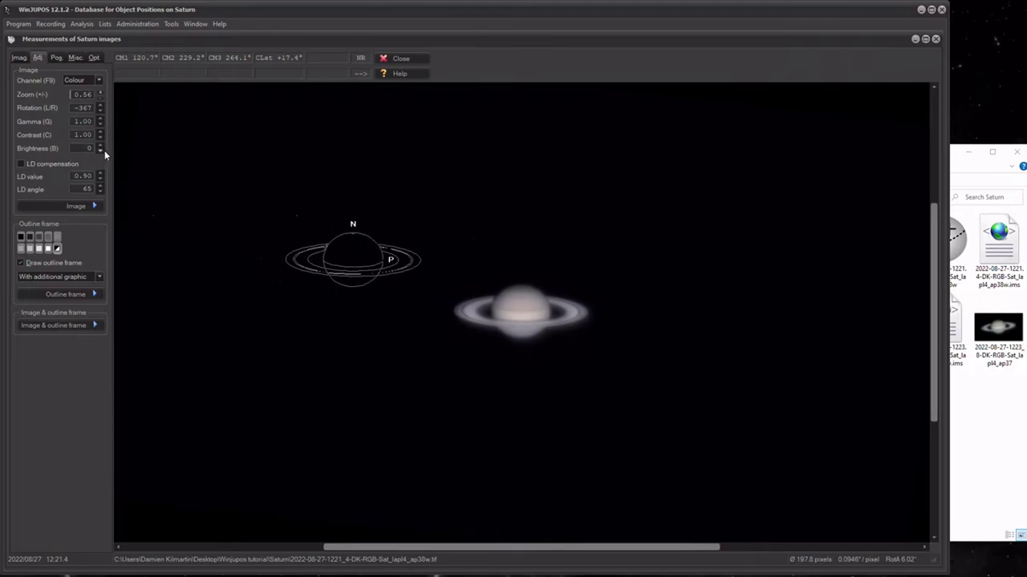
key(Right)
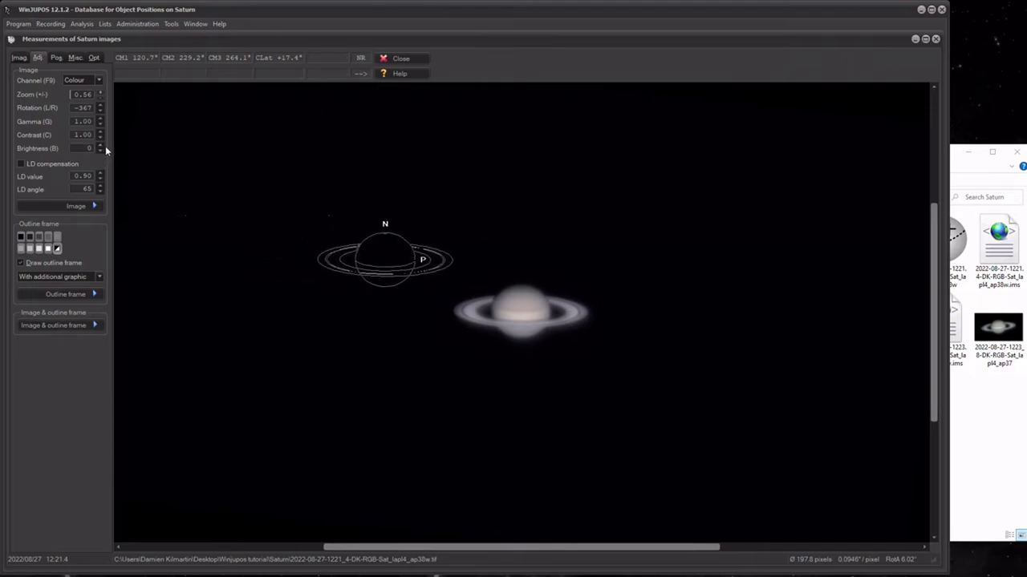
key(Right)
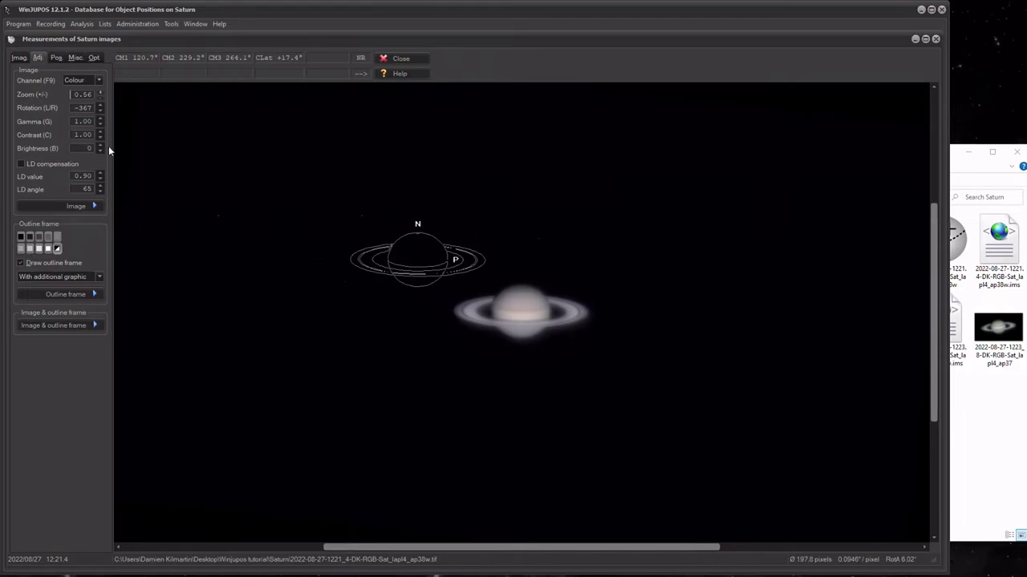
key(Right)
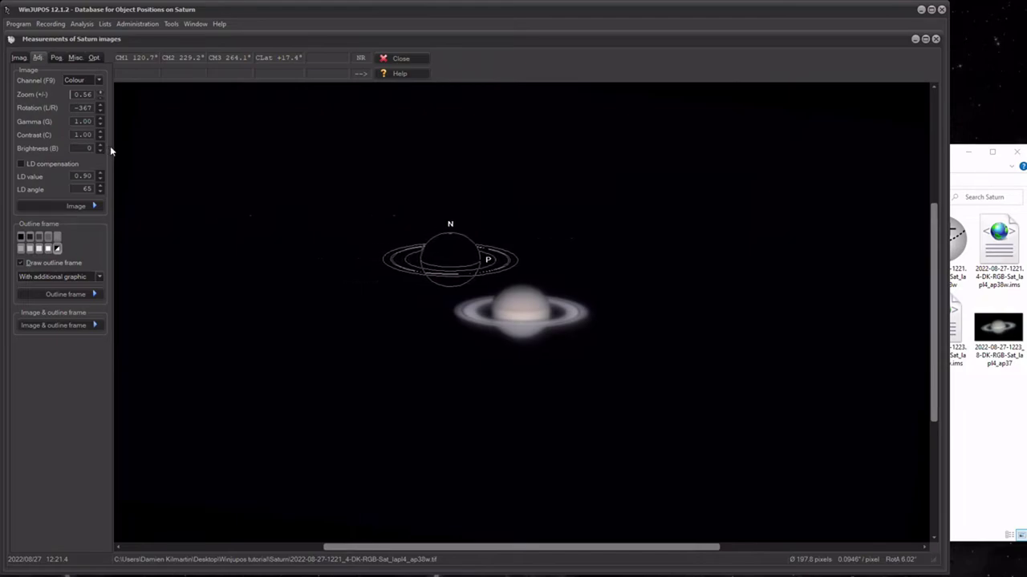
key(Right)
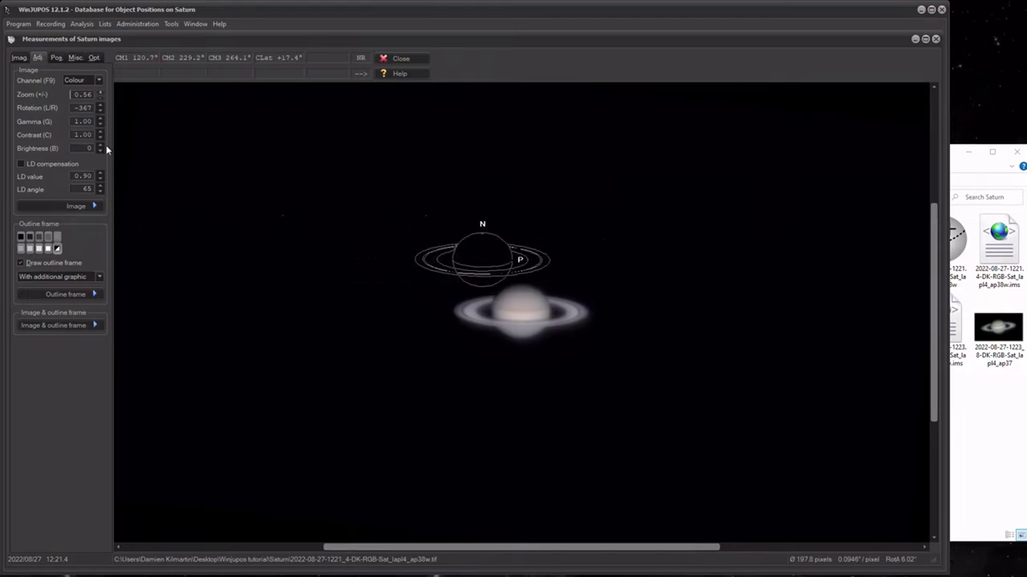
key(Right)
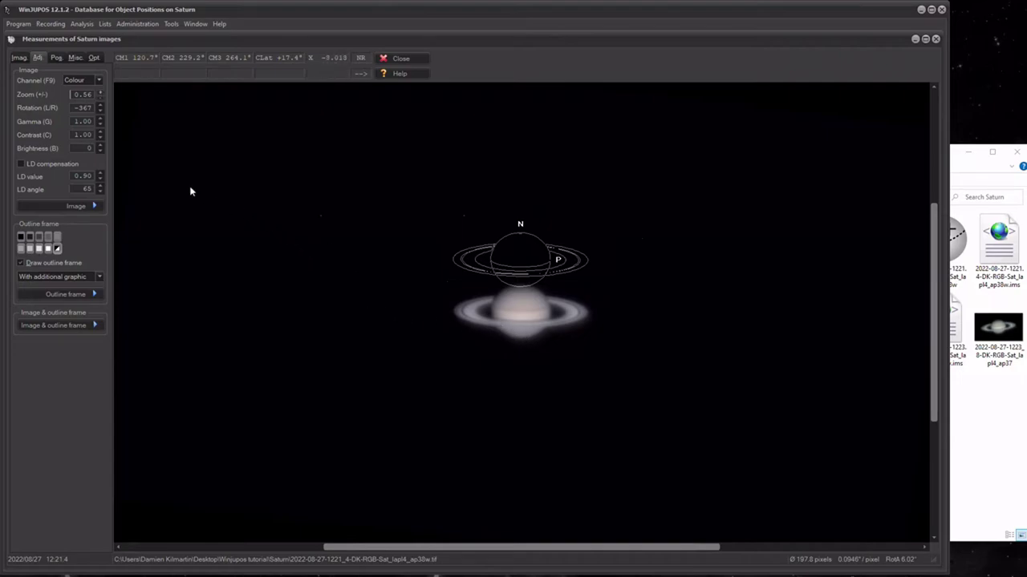
- Raise the Saturn image brightness to 70 to make the planet's edges easier to see
click(101, 145)
click(100, 146)
click(101, 145)
click(101, 145)
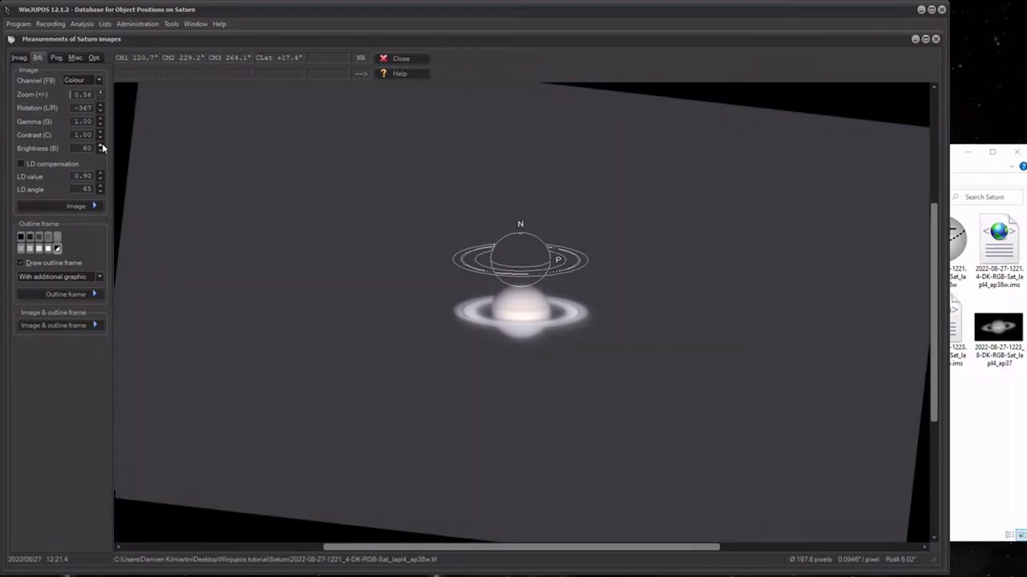
click(100, 145)
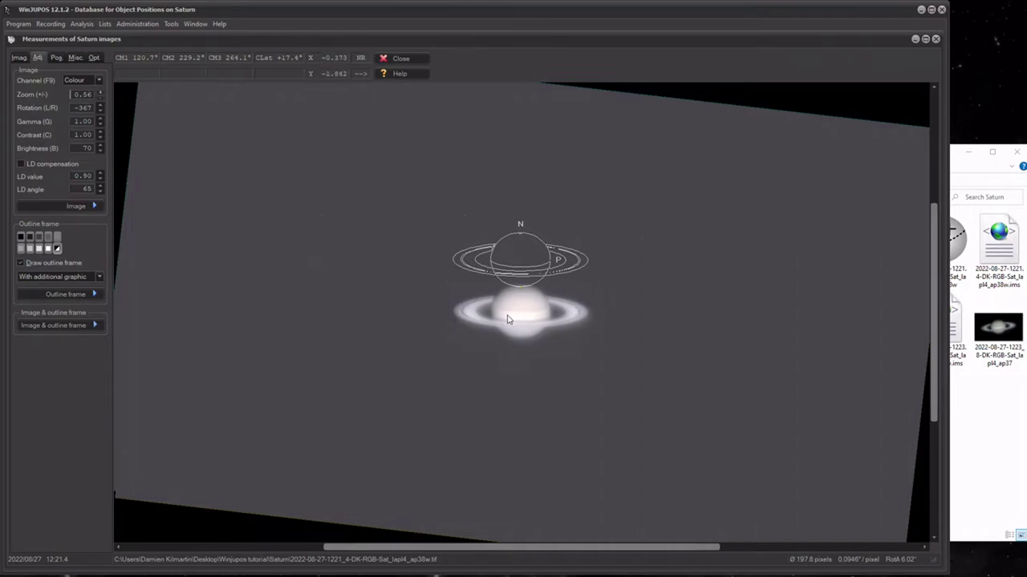
- Move the outline frame down until it overlaps Saturn's disc and rings
key(Down)
key(Down)
key(Down)
key(Down)
key(Down)
key(Down)
key(Down)
key(Down)
key(Down)
key(Down)
key(Down)
key(Down)
key(Down)
key(Down)
key(Down)
key(Down)
key(Down)
key(Down)
key(Down)
key(Down)
key(Down)
key(Down)
key(Down)
key(Down)
key(Down)
key(Down)
key(Down)
key(Down)
key(Down)
key(Down)
key(Down)
key(Down)
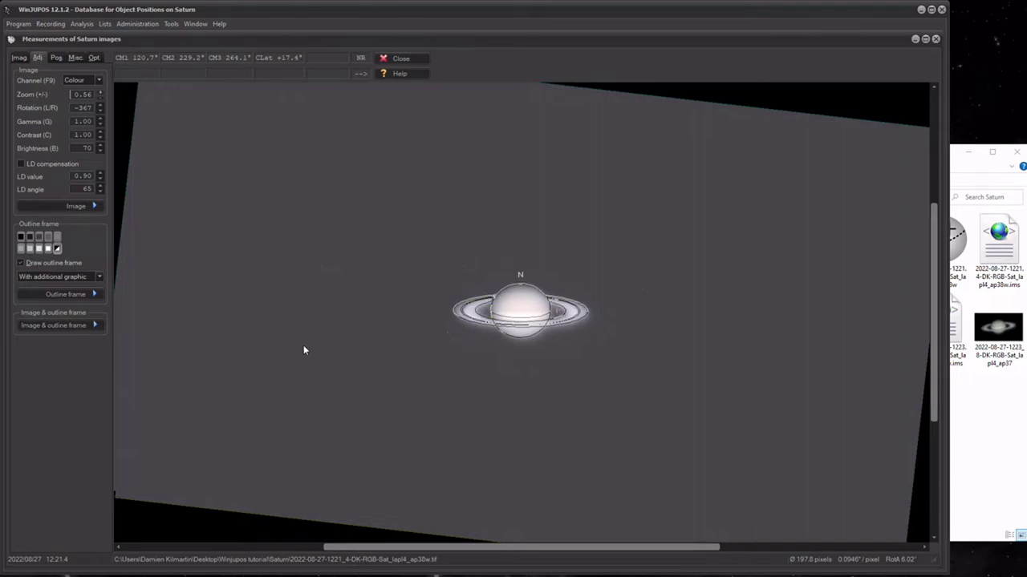
key(Down)
key(Down)
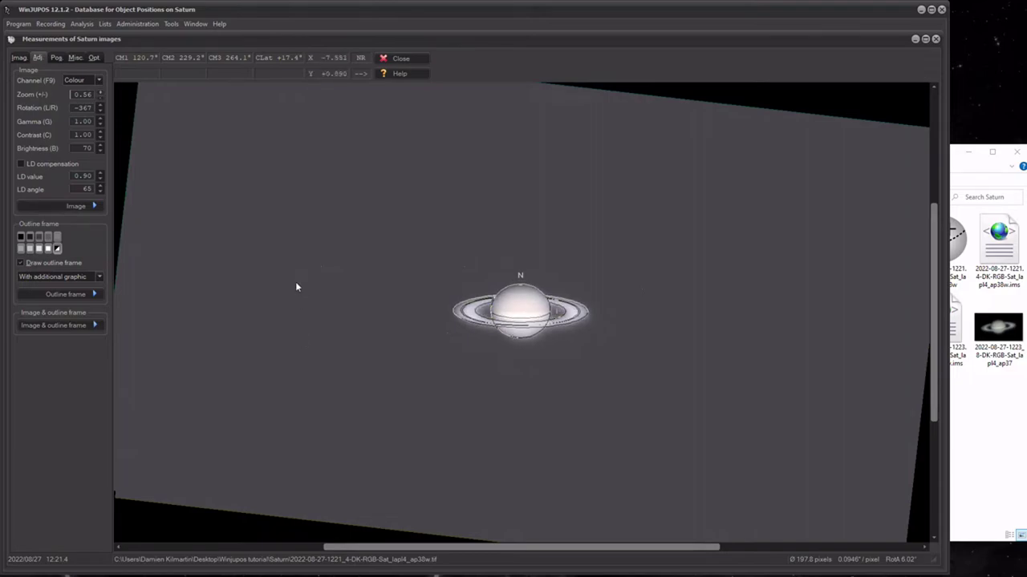
- Fine-tune the outline frame's horizontal and vertical position on Saturn's disc and rings in small nudges
key(Right)
key(Left)
key(Up)
key(Right)
key(Down)
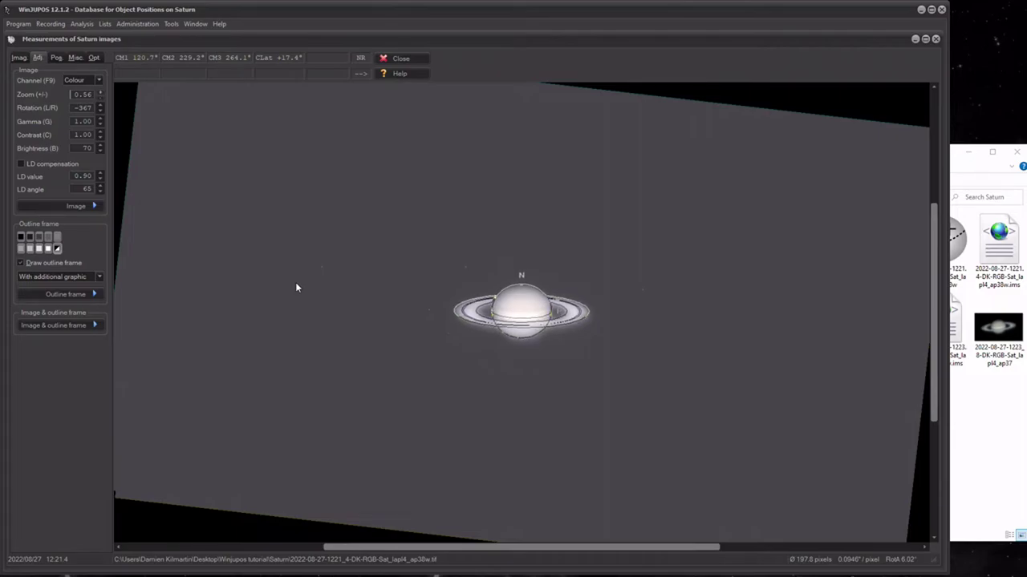
key(Down)
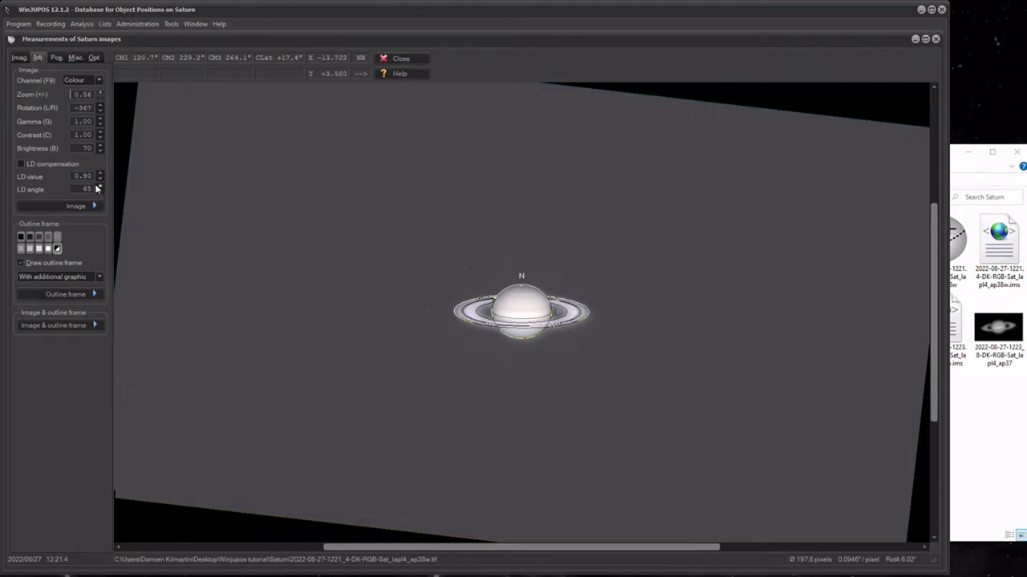
- Check the outline fit with the brightness raised to 100, and restore the brightness to 0
click(100, 145)
click(100, 145)
click(100, 145)
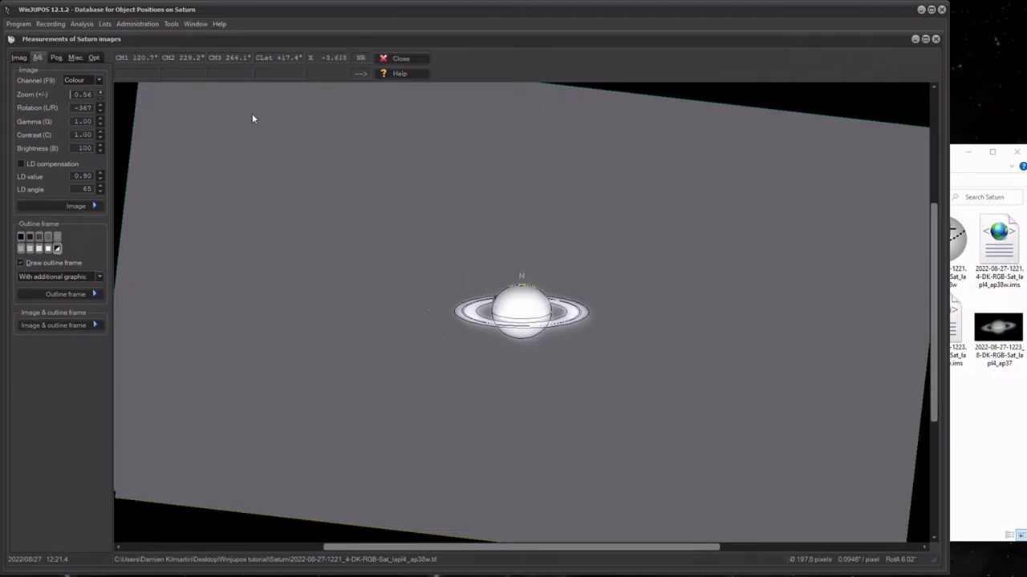
drag(101, 151, 101, 151)
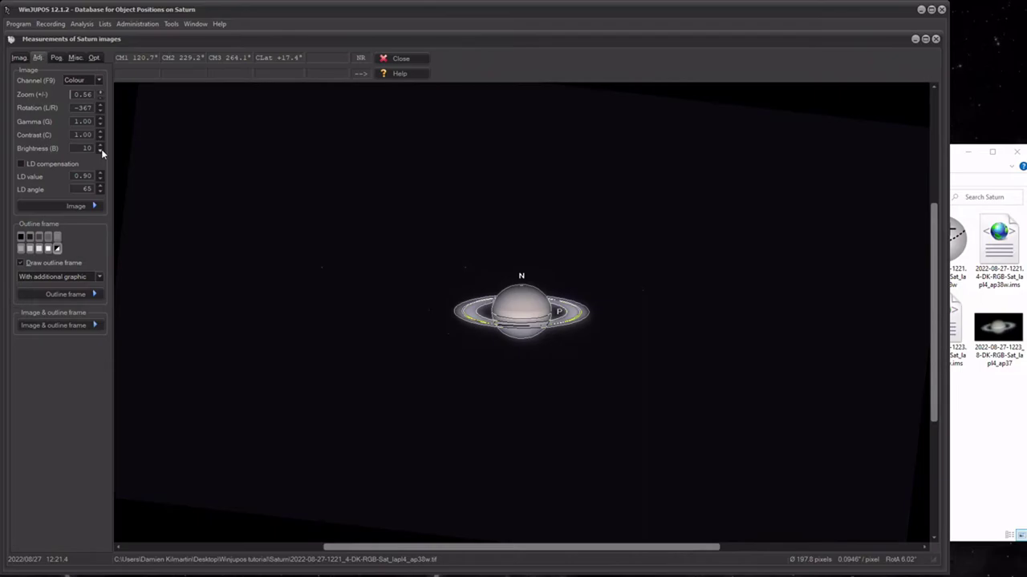
- Enlarge the Saturn image and its outline frame to a zoom of 1.00
click(100, 91)
click(100, 91)
click(100, 92)
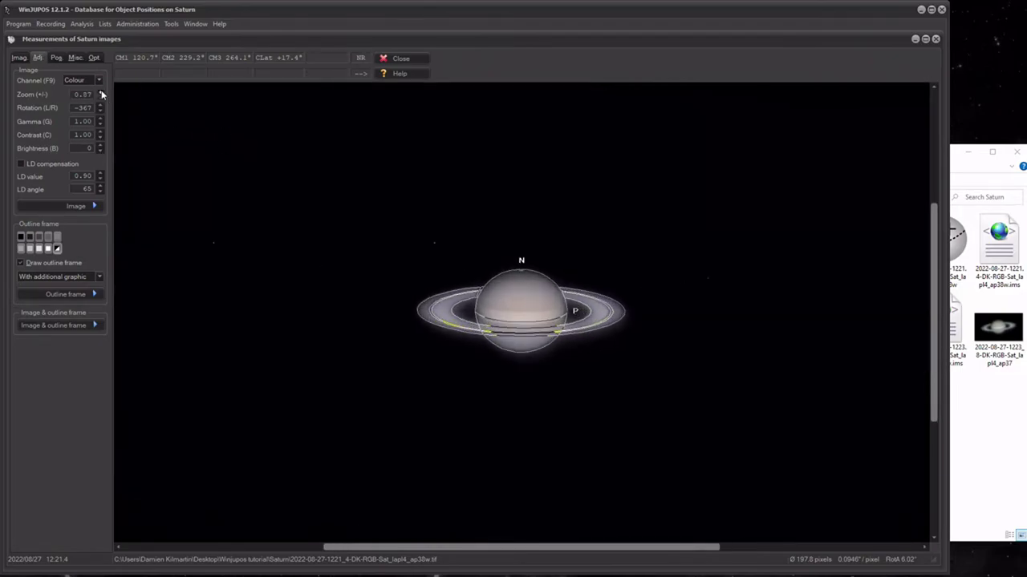
click(101, 92)
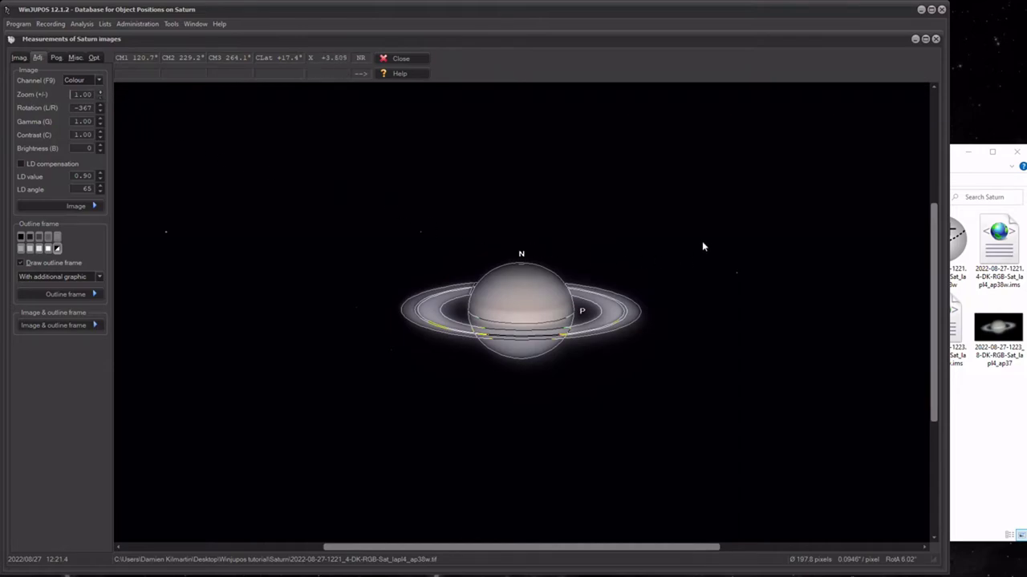
- Recheck the outline fit at the larger zoom with brightness 90, and return the brightness to 0
click(101, 146)
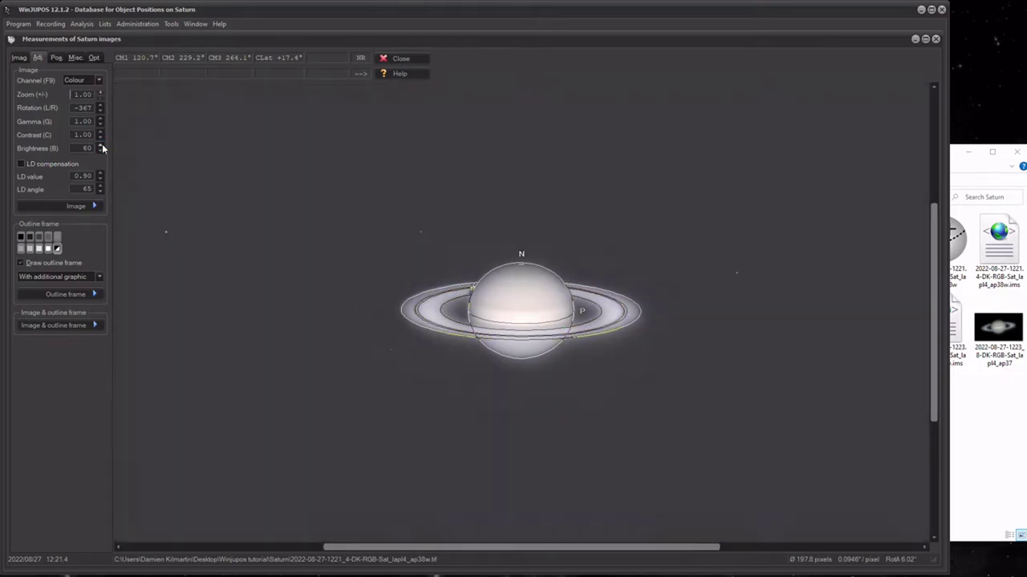
click(101, 147)
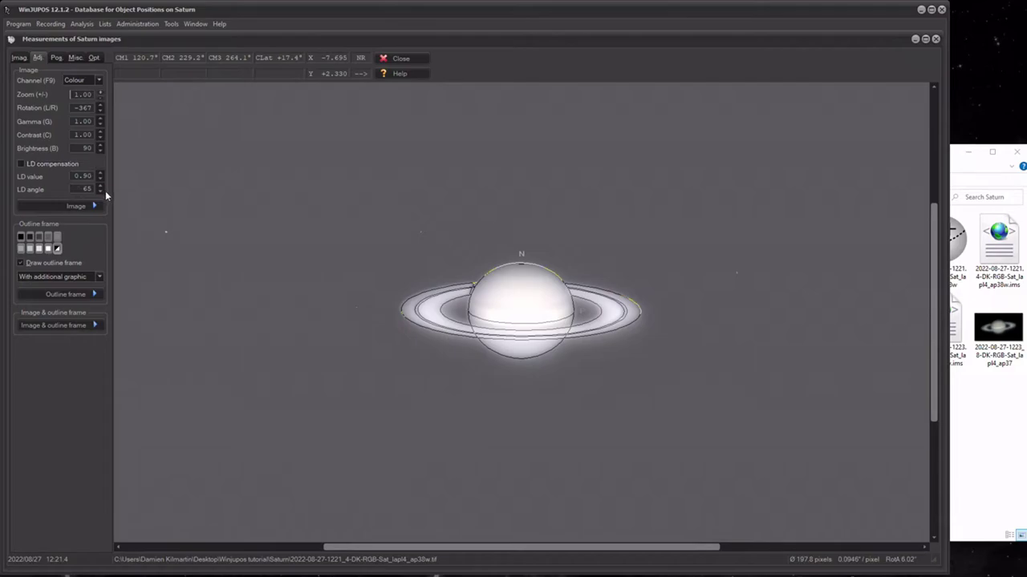
click(100, 151)
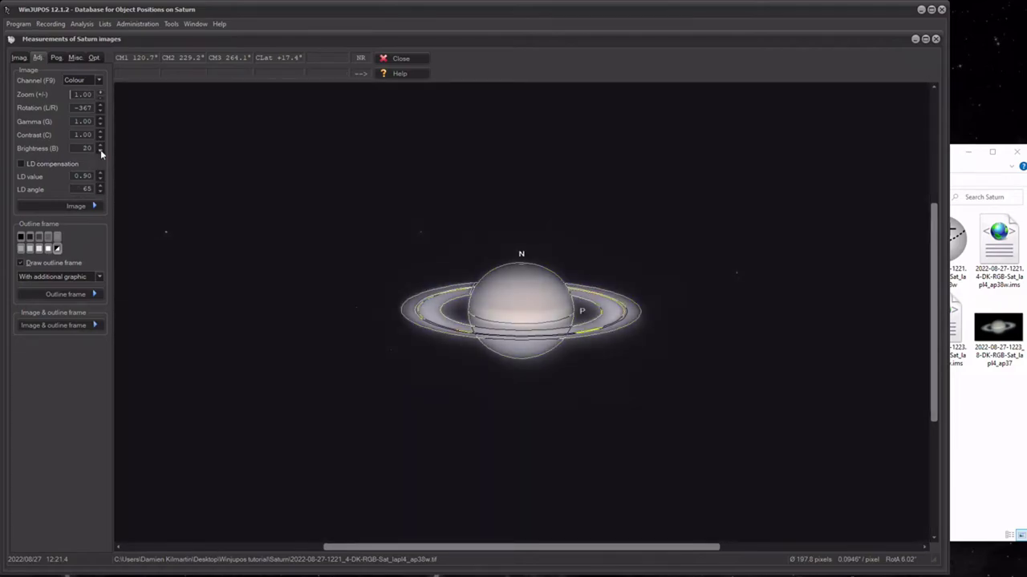
click(101, 152)
click(100, 151)
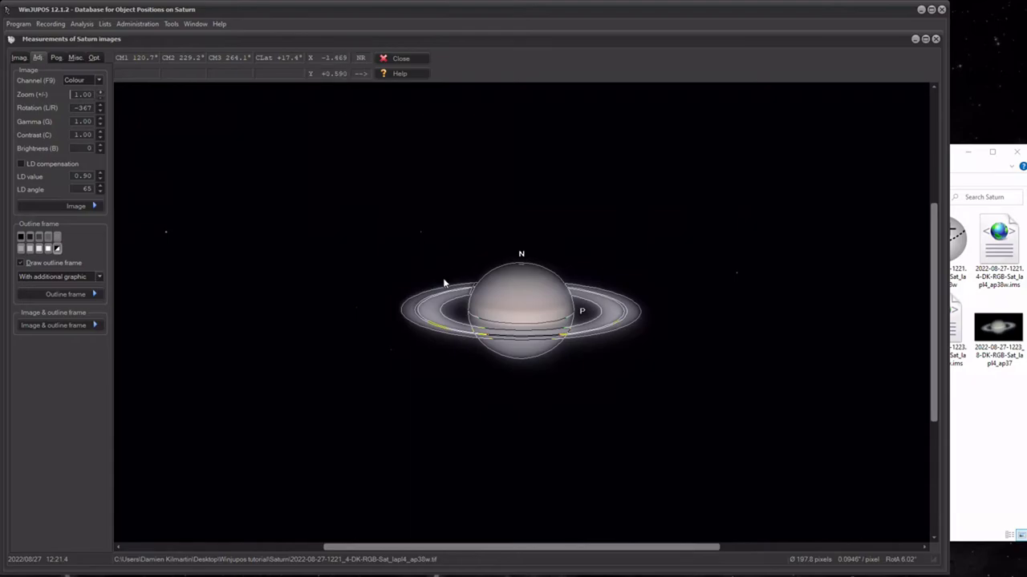
- Shift the outline frame upward and slightly left, away from its fit on Saturn's disc and rings
key(Left)
key(Up)
key(Up)
key(Up)
key(Up)
key(Up)
key(Up)
key(Up)
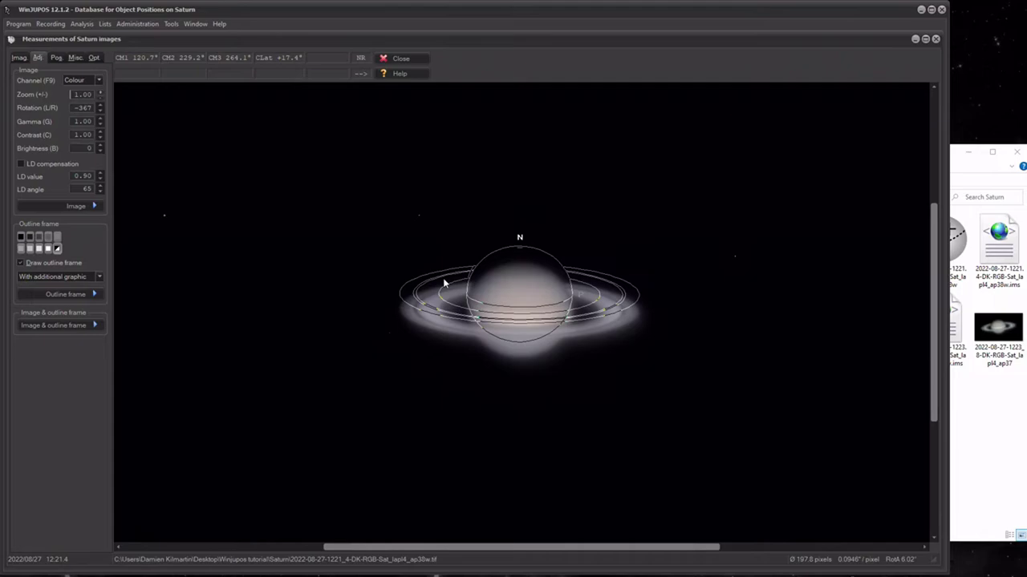
- Move the outline frame back down onto Saturn's disc
key(Down)
key(Down)
key(Down)
key(Down)
key(Down)
key(Down)
key(Down)
- Tilt the outline frame out of line with the rings, and rotate it back until its ellipses match them
key(End)
key(End)
key(End)
key(End)
key(End)
key(End)
key(End)
key(End)
key(End)
key(End)
key(End)
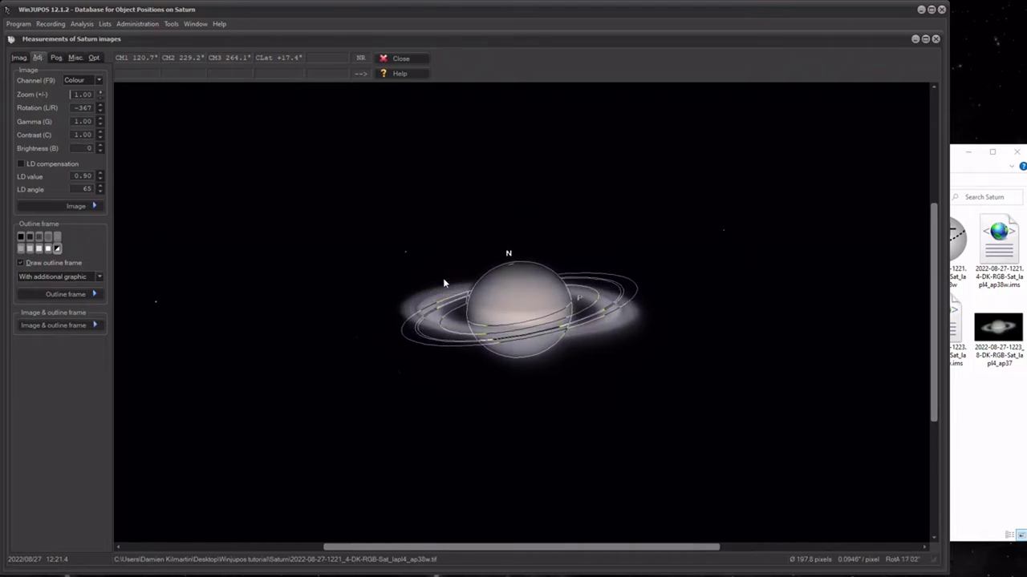
key(Home)
key(Home)
key(Home)
key(Home)
key(Home)
key(Home)
key(Home)
key(Home)
key(Home)
- Enlarge the view to a zoom of 1.33 and repeatedly hide and show the outline frame to check its fit on Saturn
click(100, 91)
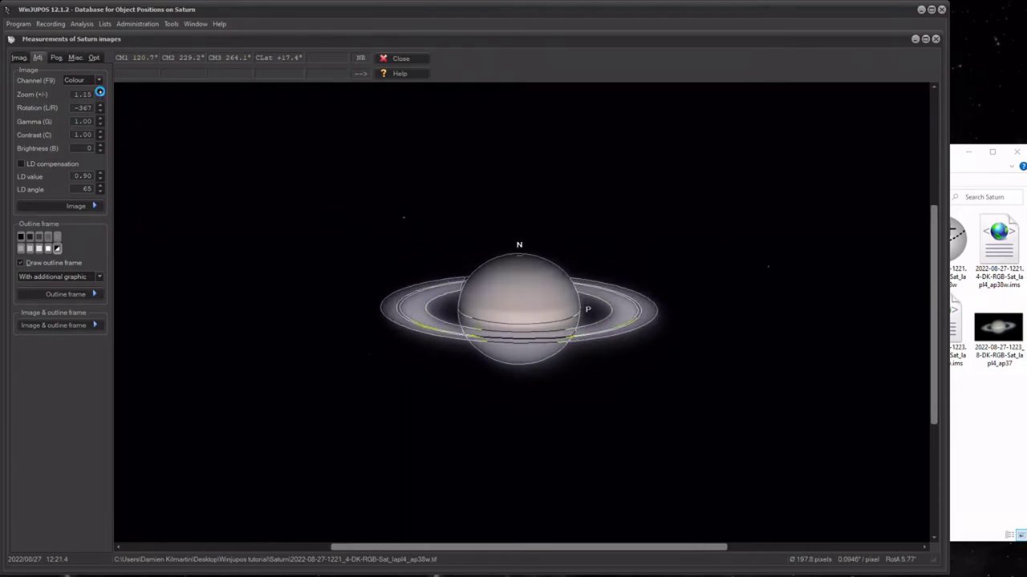
click(100, 92)
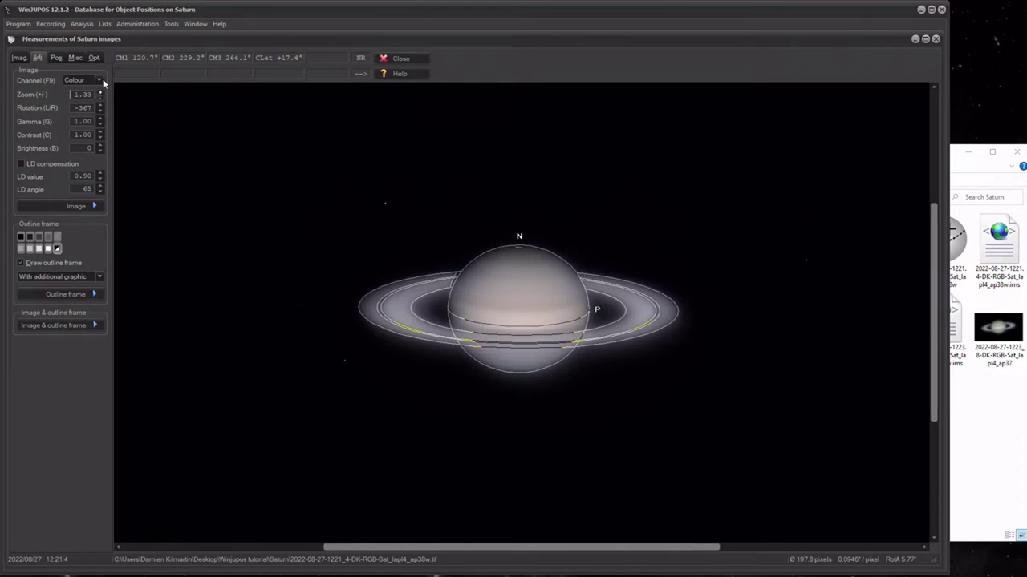
click(22, 264)
click(22, 263)
click(21, 263)
click(22, 263)
click(22, 263)
click(22, 263)
click(22, 263)
click(22, 263)
click(21, 263)
click(21, 263)
click(22, 263)
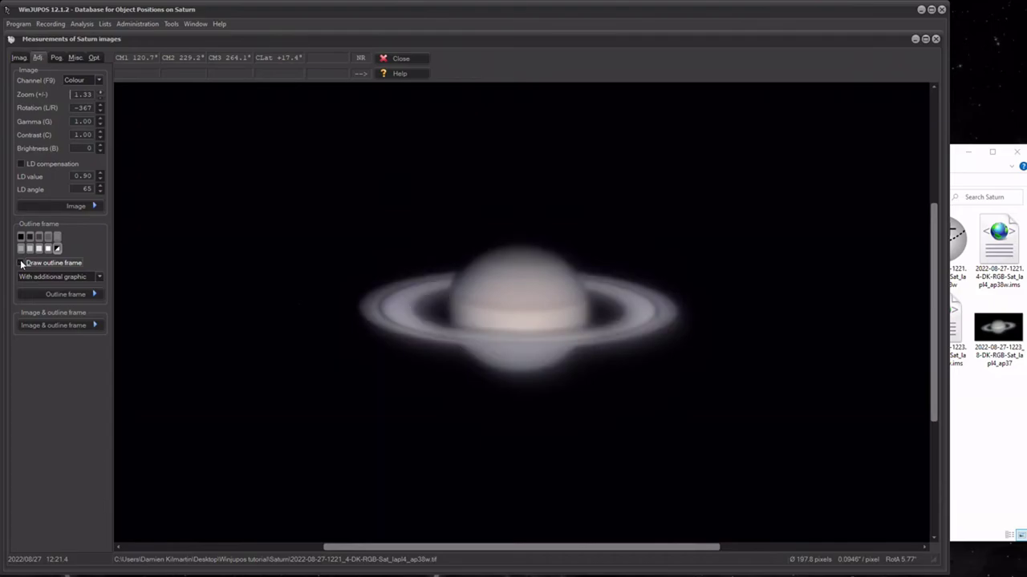
click(22, 263)
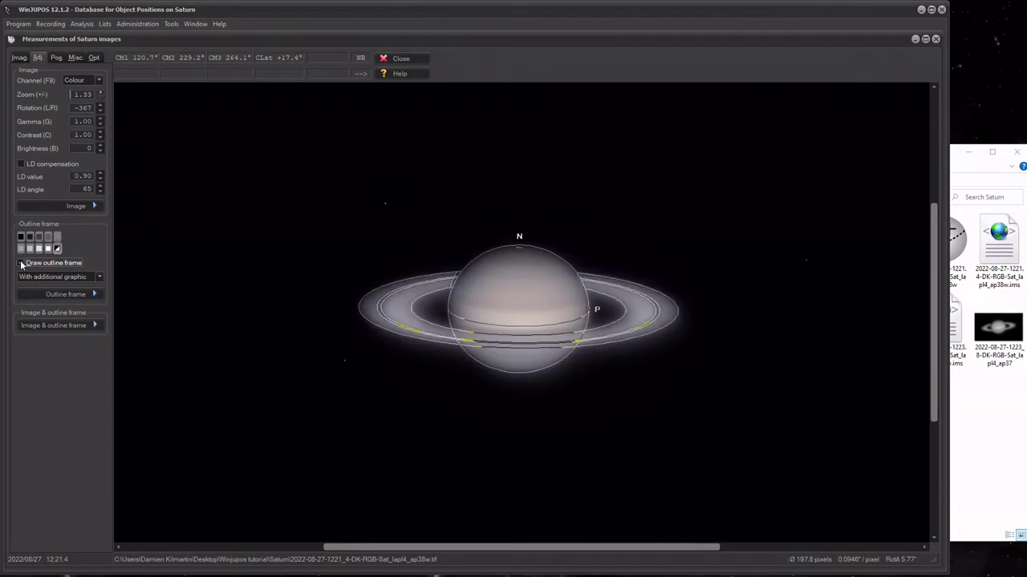
click(22, 263)
click(22, 263)
click(22, 263)
click(21, 263)
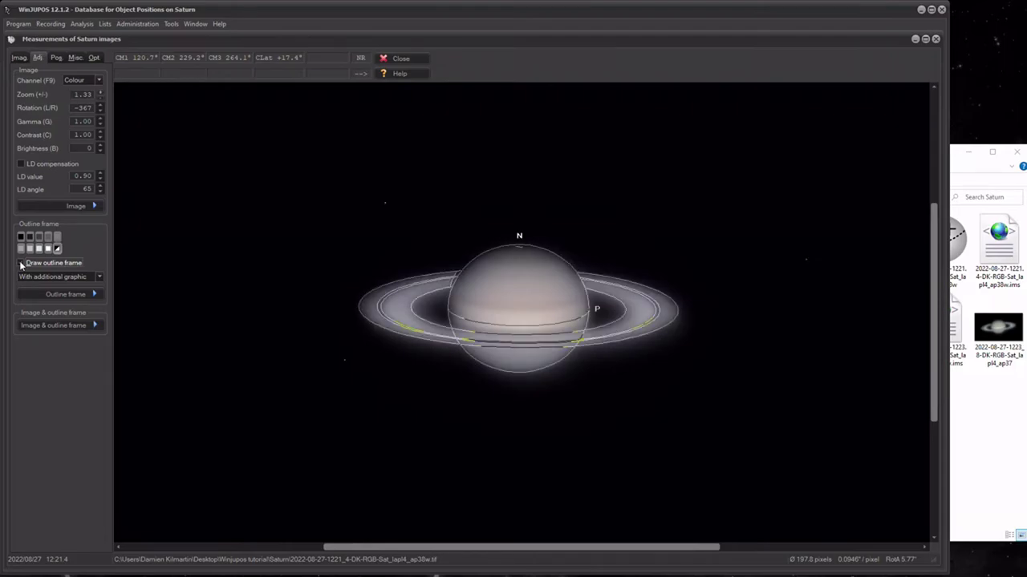
click(22, 263)
click(21, 263)
- Save the measurement settings as 2022-08-27-1221.4-DK-RGB-Sat_lapl4_ap38w.ims, overwriting the existing file
click(19, 58)
click(46, 332)
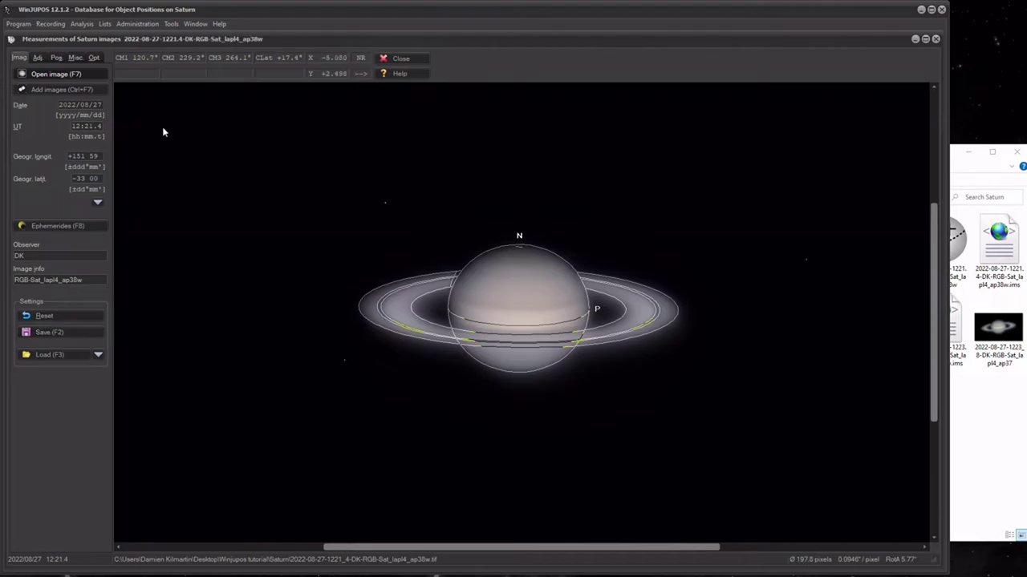
click(42, 329)
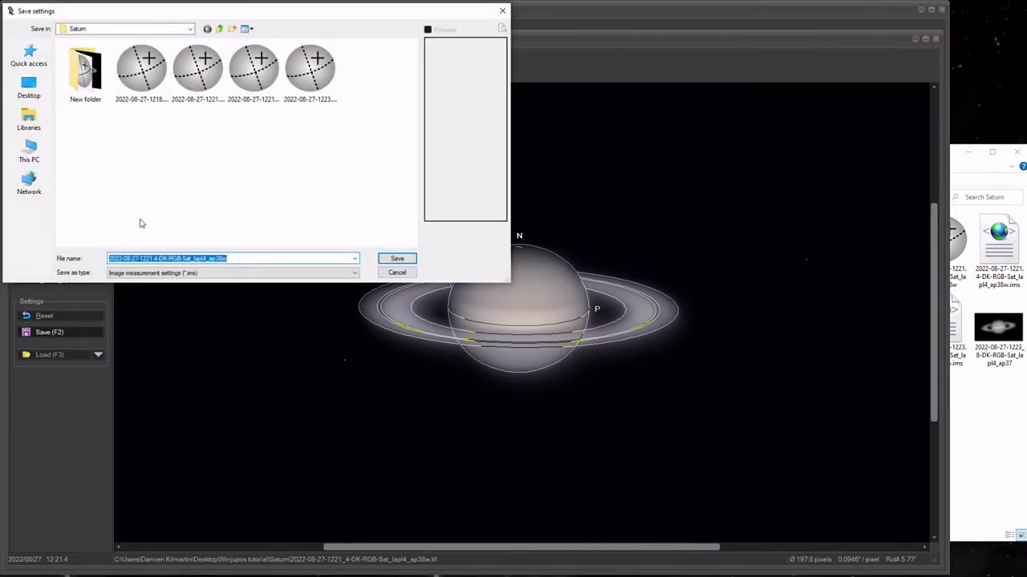
click(397, 259)
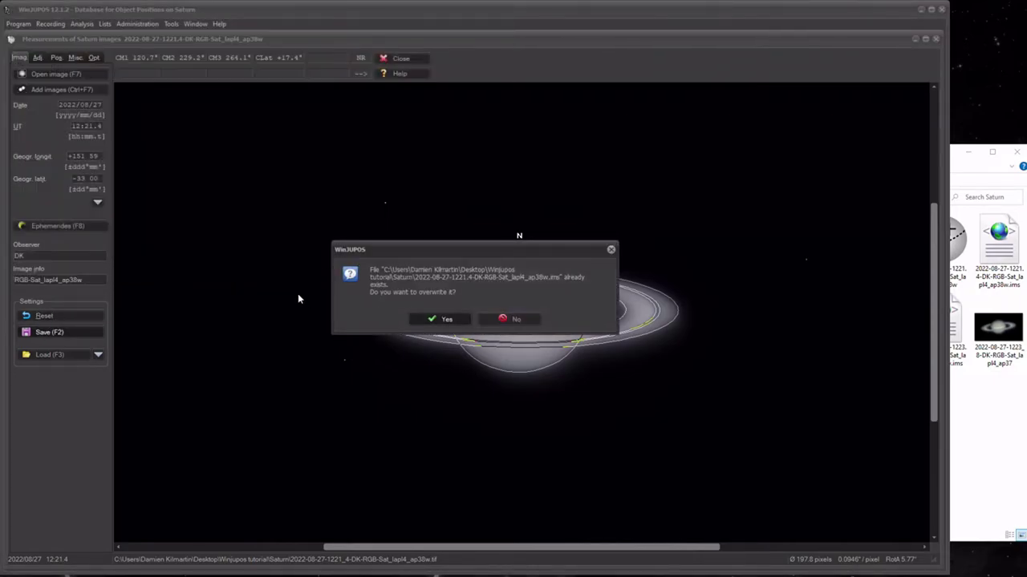
click(439, 319)
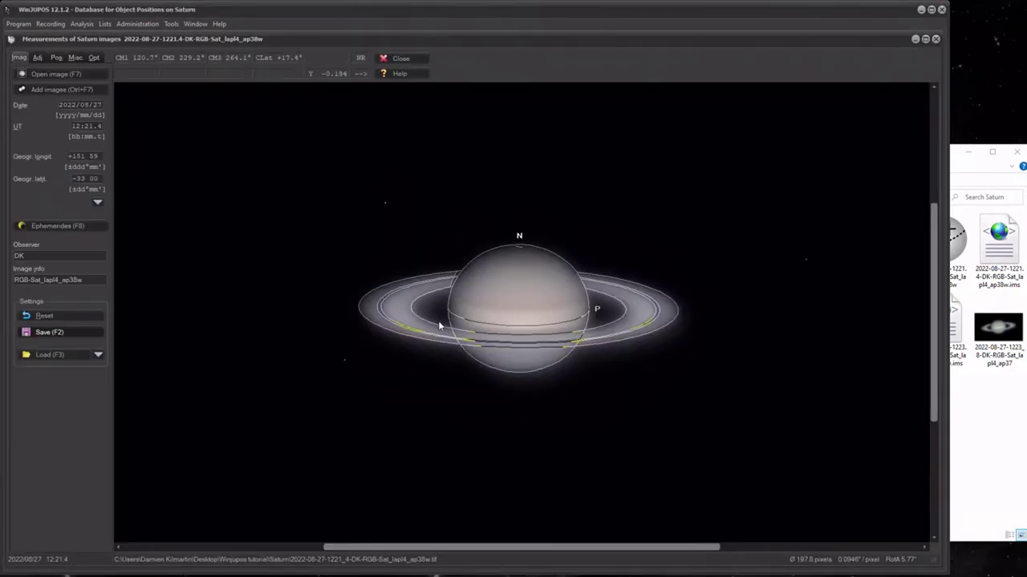
click(48, 74)
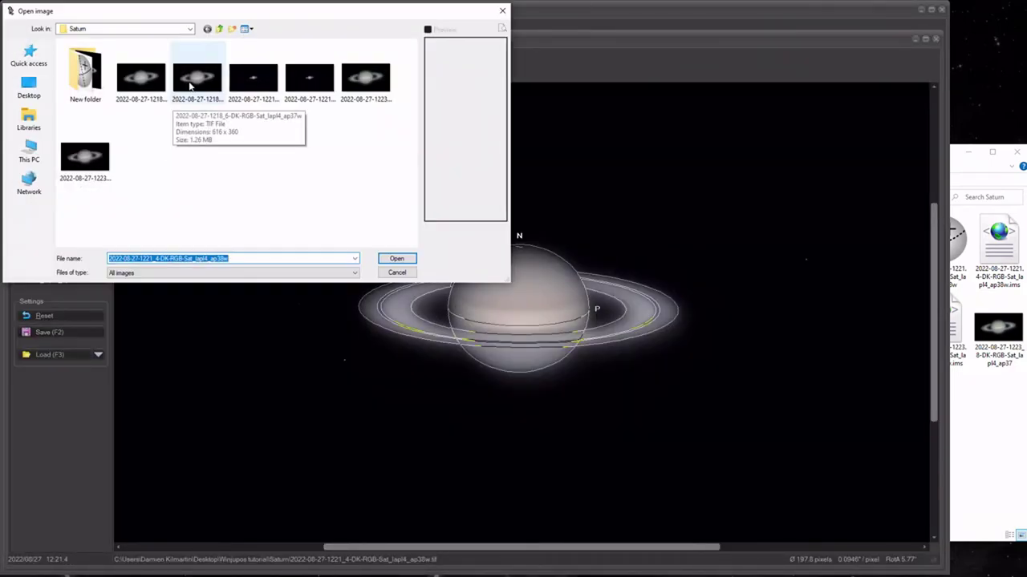
double_click(175, 113)
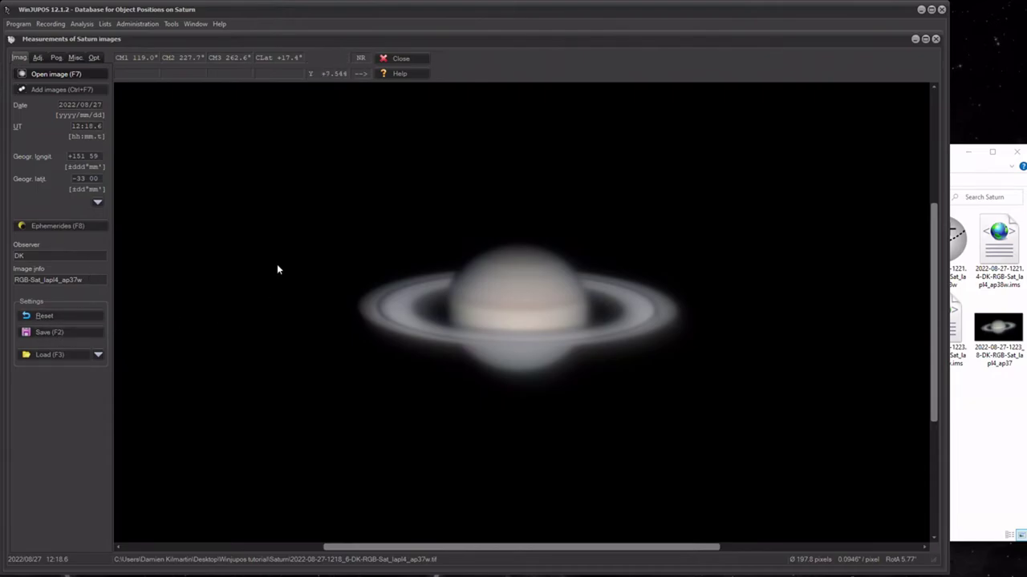
click(37, 57)
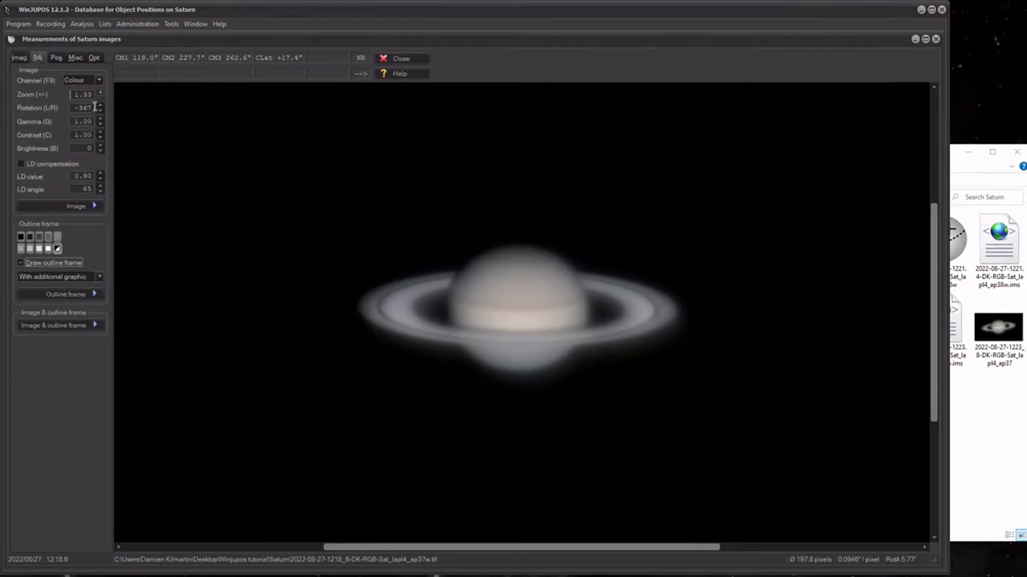
click(99, 97)
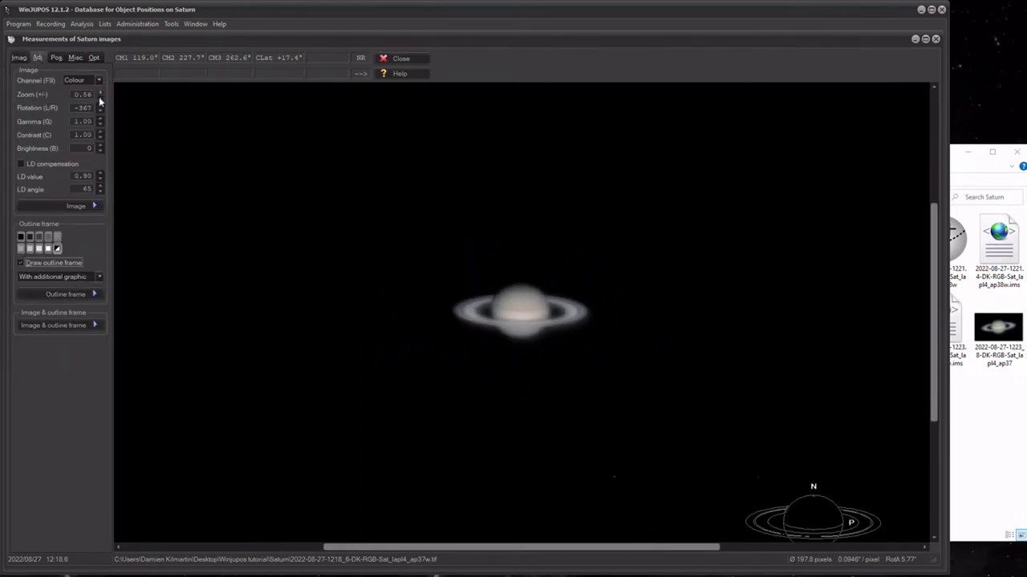
drag(752, 472, 775, 453)
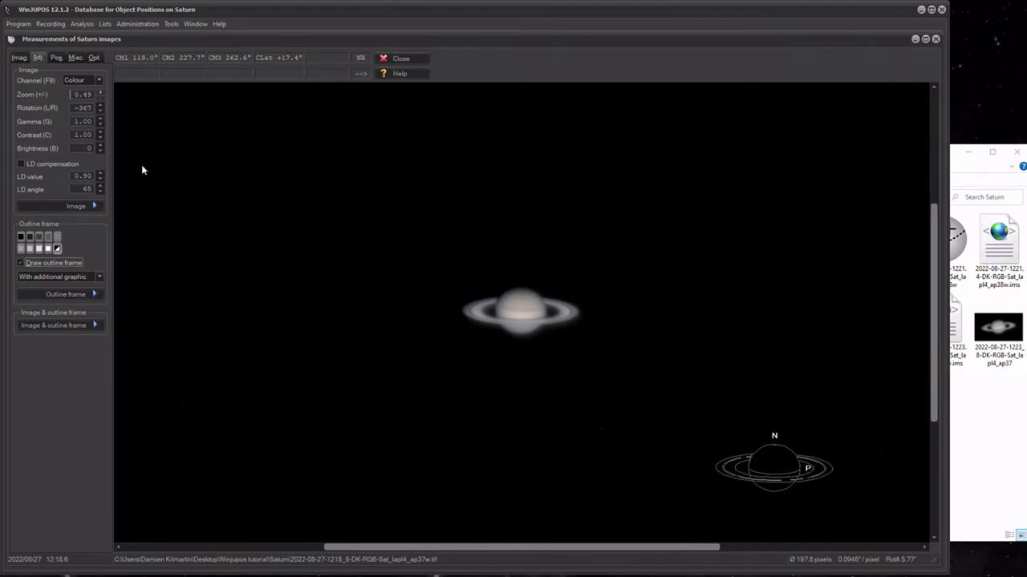
- Set the zoom to 0.75 and move the outline frame upward
click(99, 92)
key(Up)
key(Up)
key(Up)
key(Up)
key(Up)
key(Up)
key(Up)
key(Up)
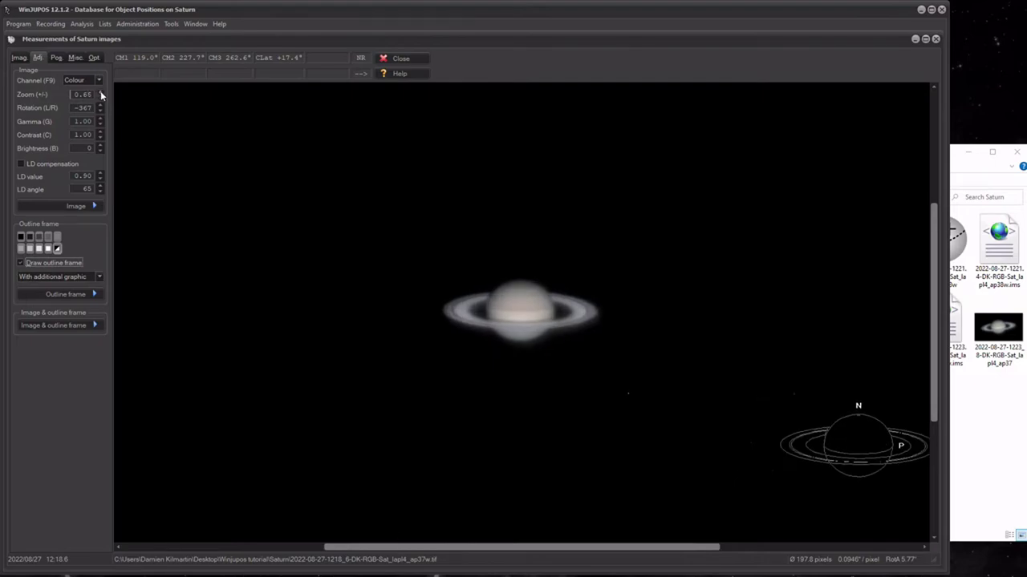
click(99, 93)
key(Up)
key(Up)
key(Up)
key(Up)
key(Up)
key(Up)
key(Up)
key(Up)
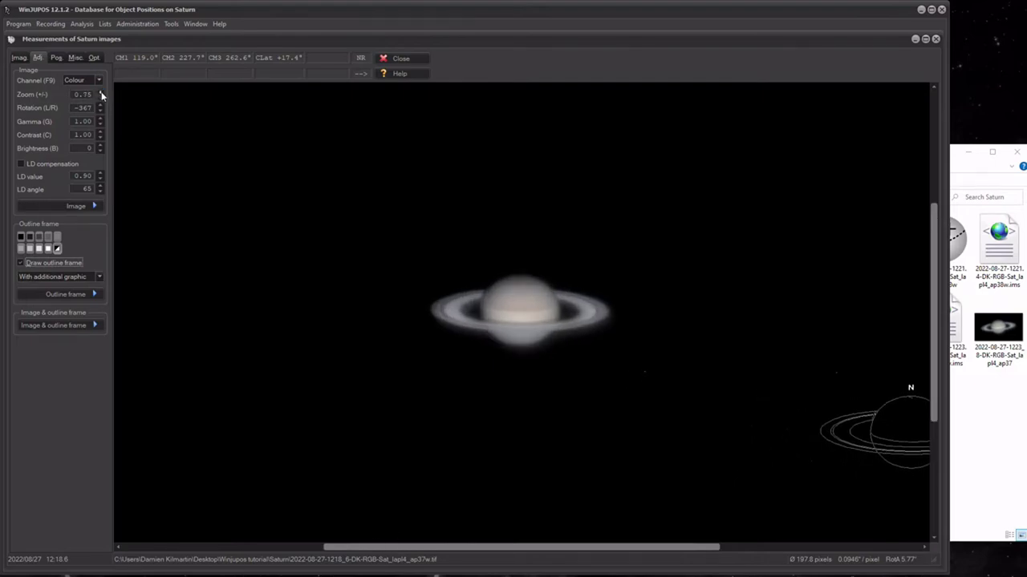
key(Up)
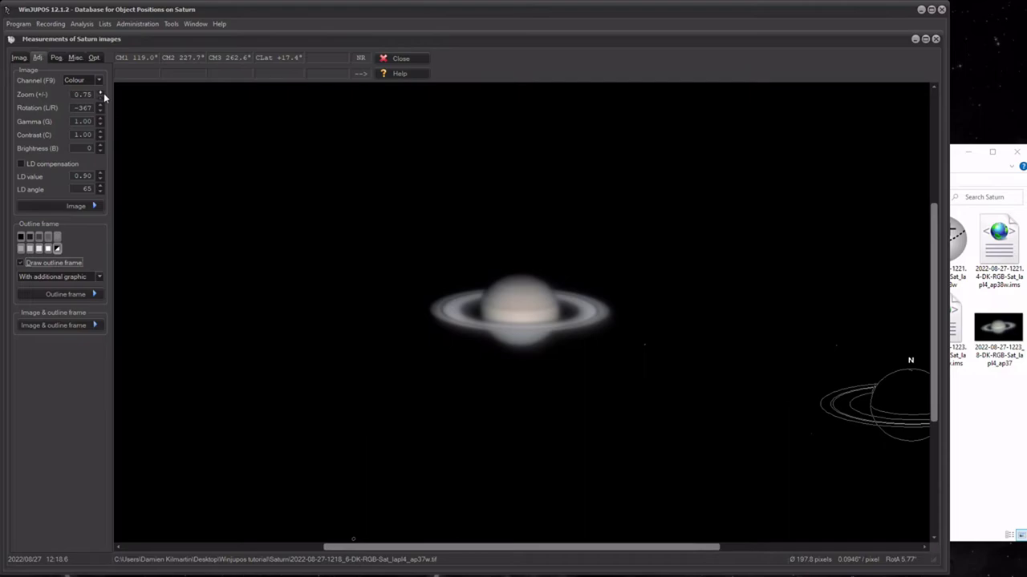
- Shift the outline frame left until it lies just below and to the right of Saturn
key(Left)
key(Left)
key(Left)
key(Left)
key(Left)
key(Left)
key(Left)
key(Left)
key(Left)
key(Left)
key(Left)
key(Left)
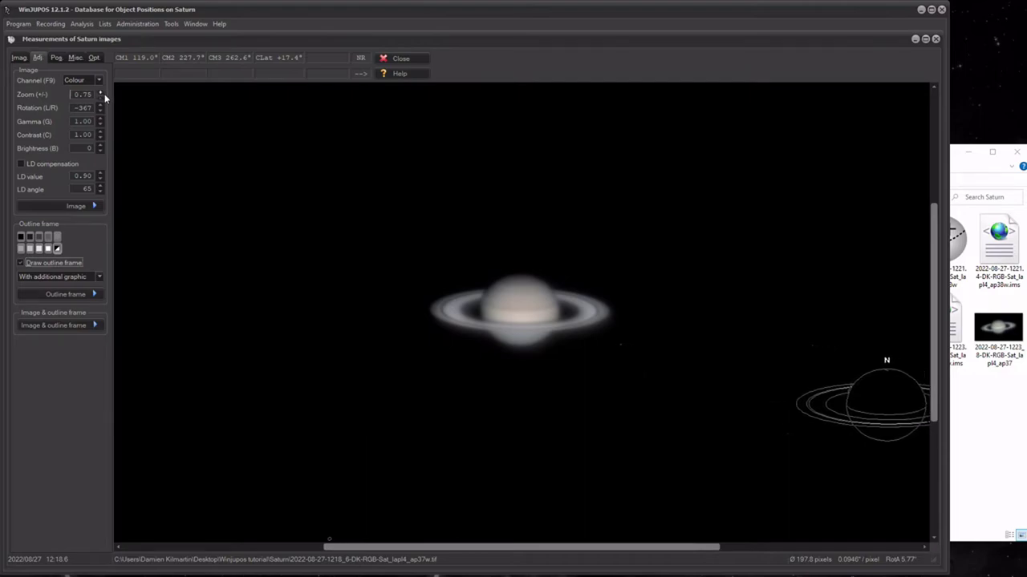
key(Left)
key(Left)
key(Left)
key(Left)
key(Left)
key(Left)
key(Left)
key(Left)
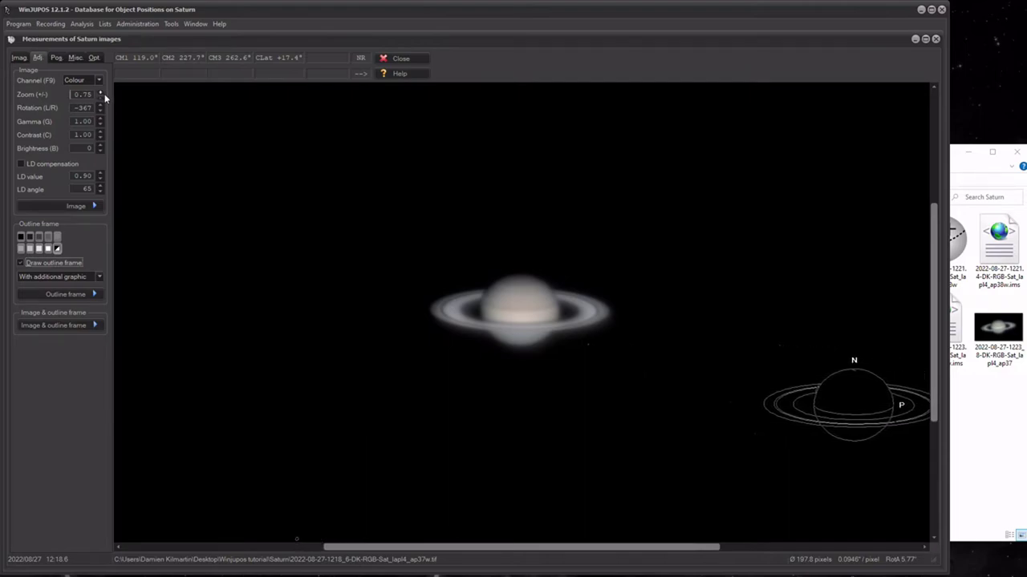
key(Left)
key(Left)
key(Left)
key(Left)
key(Left)
key(Left)
key(Left)
key(Left)
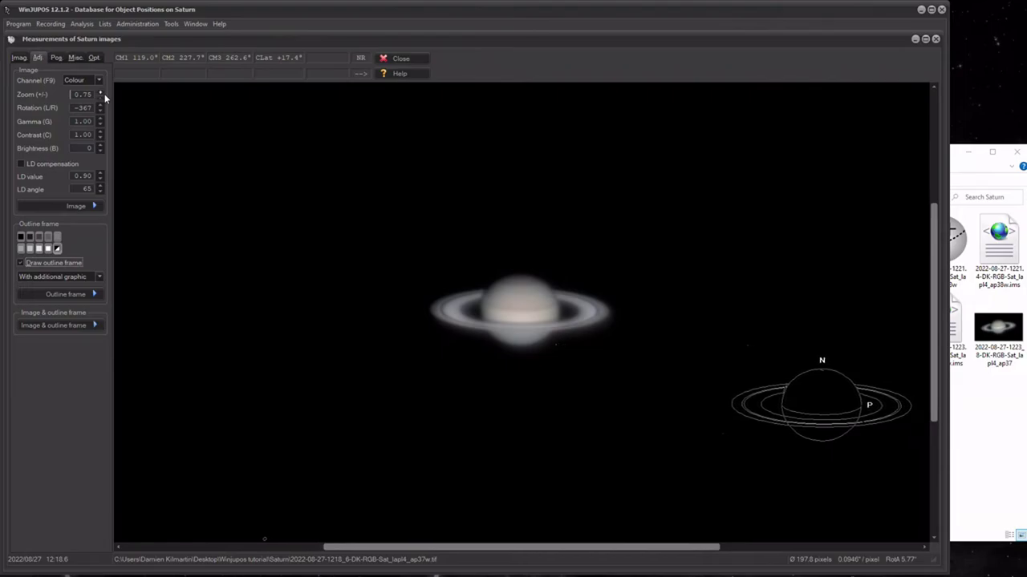
key(Left)
key(Left)
key(Left)
key(Left)
key(Left)
key(Left)
key(Left)
key(Left)
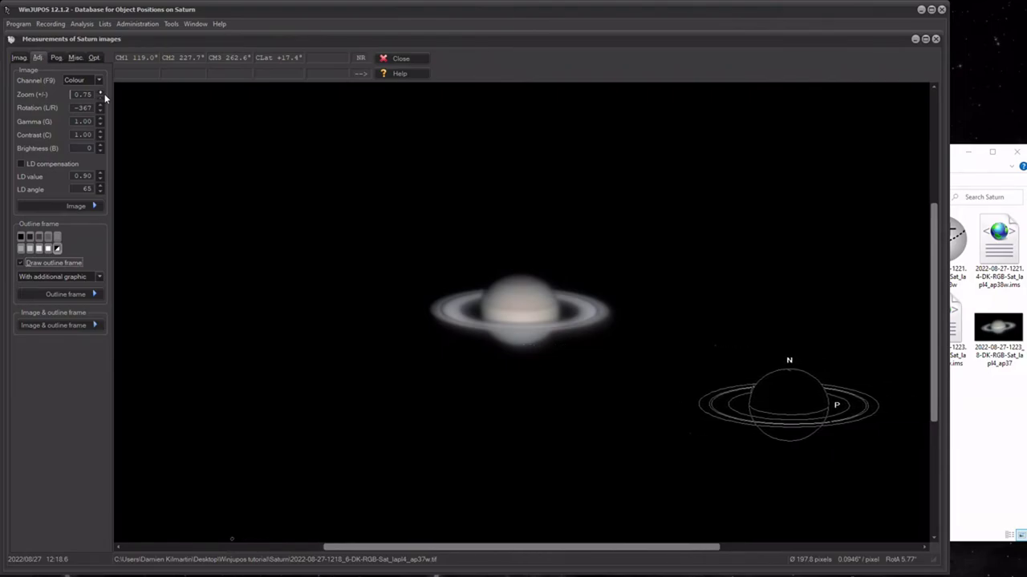
key(Left)
key(Left)
key(Left)
key(Left)
key(Left)
key(Left)
key(Left)
key(Left)
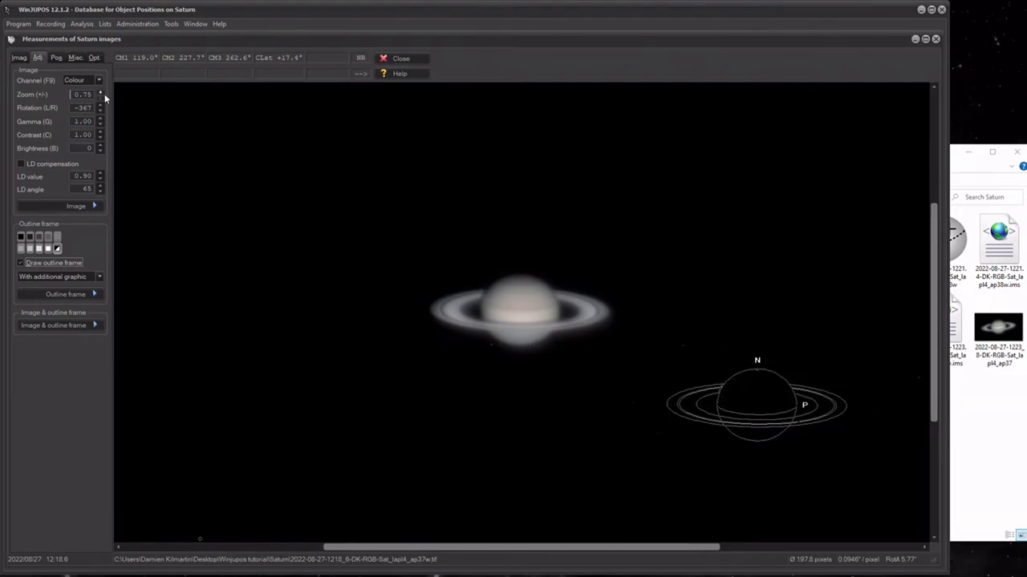
key(Left)
key(Left)
key(Left)
key(Left)
key(Left)
key(Left)
key(Left)
key(Left)
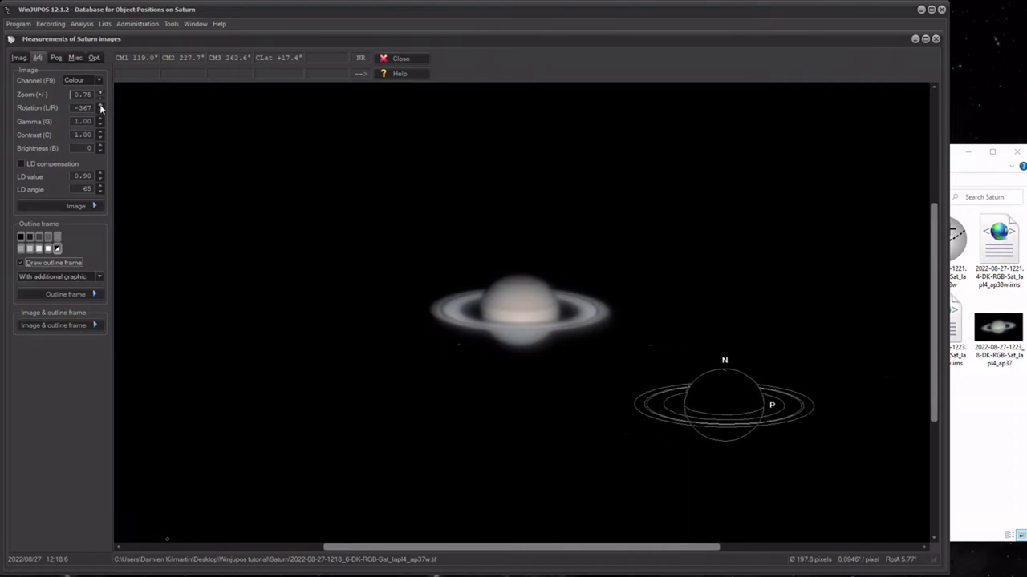
key(Left)
key(Left)
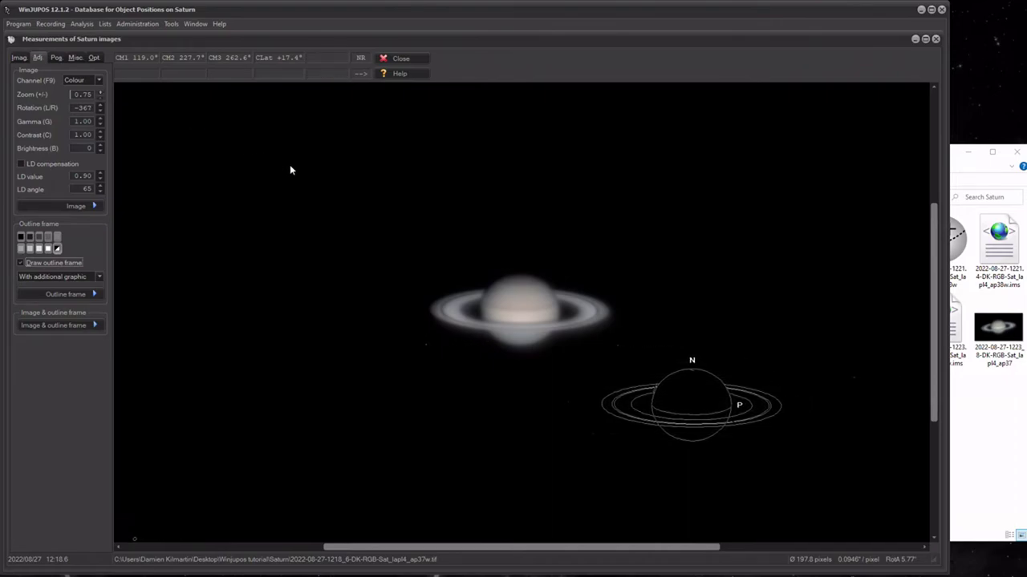
- Raise the outline frame until it is nearly level with Saturn
key(Up)
key(Up)
key(Up)
key(Up)
key(Up)
key(Up)
key(Up)
key(Up)
key(Up)
key(Up)
key(Up)
key(Up)
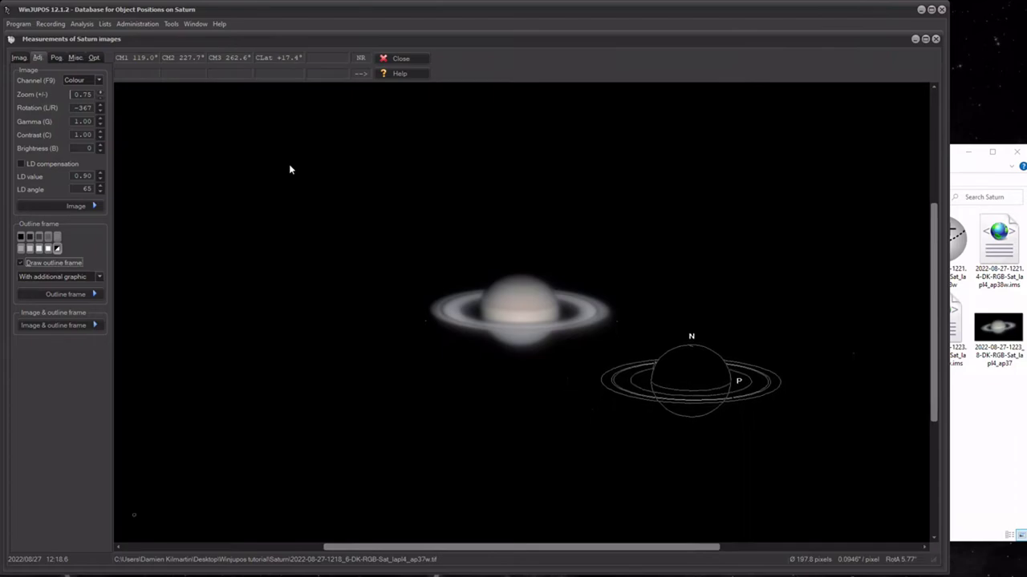
key(Up)
key(Up)
key(Up)
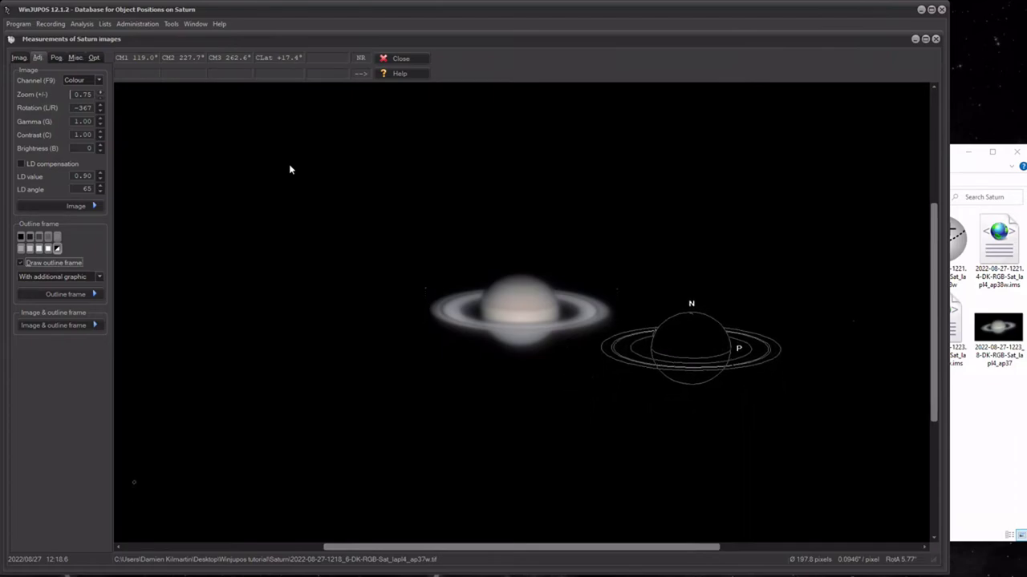
- Shift the outline frame left until it lies just below Saturn, slightly right of the planet's centre
key(Left)
key(Left)
key(Left)
key(Left)
key(Left)
key(Left)
key(Left)
key(Left)
key(Left)
key(Left)
key(Left)
key(Left)
key(Left)
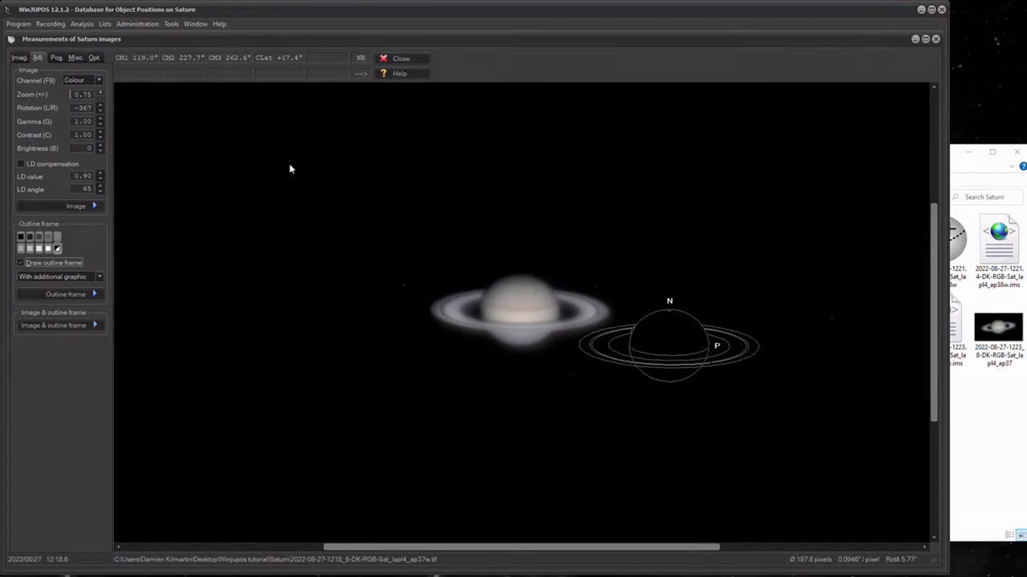
key(Left)
key(Left)
key(Left)
key(Left)
key(Left)
key(Left)
key(Left)
key(Left)
key(Left)
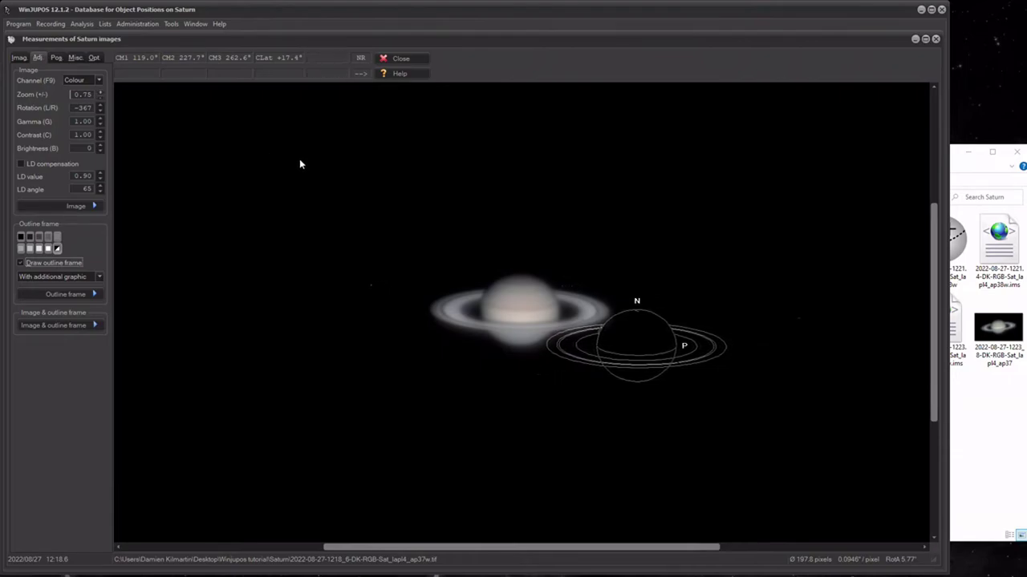
key(Left)
key(Left)
key(Left)
key(Left)
key(Left)
key(Left)
key(Left)
key(Left)
key(Left)
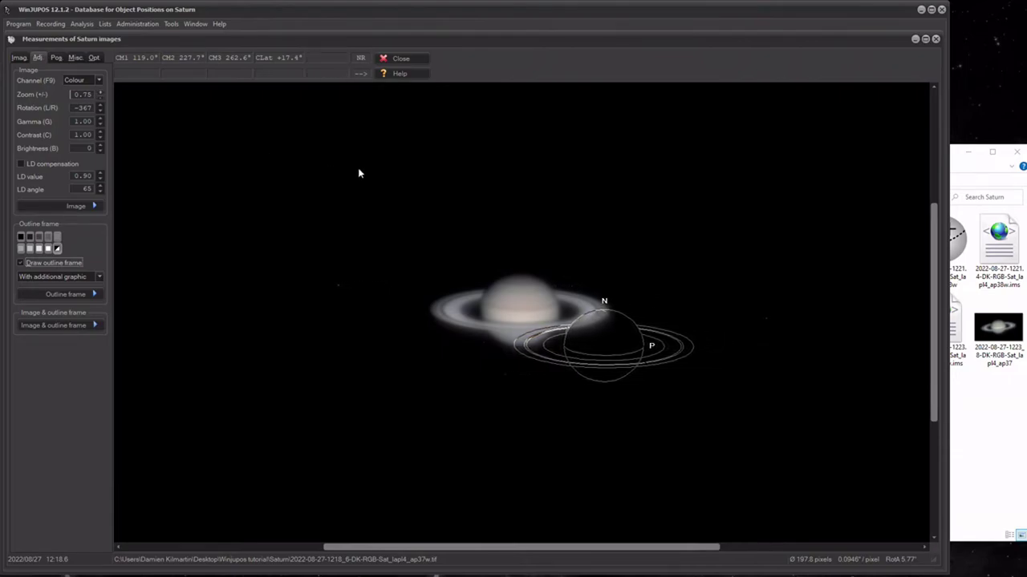
key(Left)
key(Left)
key(Left)
key(Left)
key(Left)
key(Left)
key(Left)
key(Left)
key(Left)
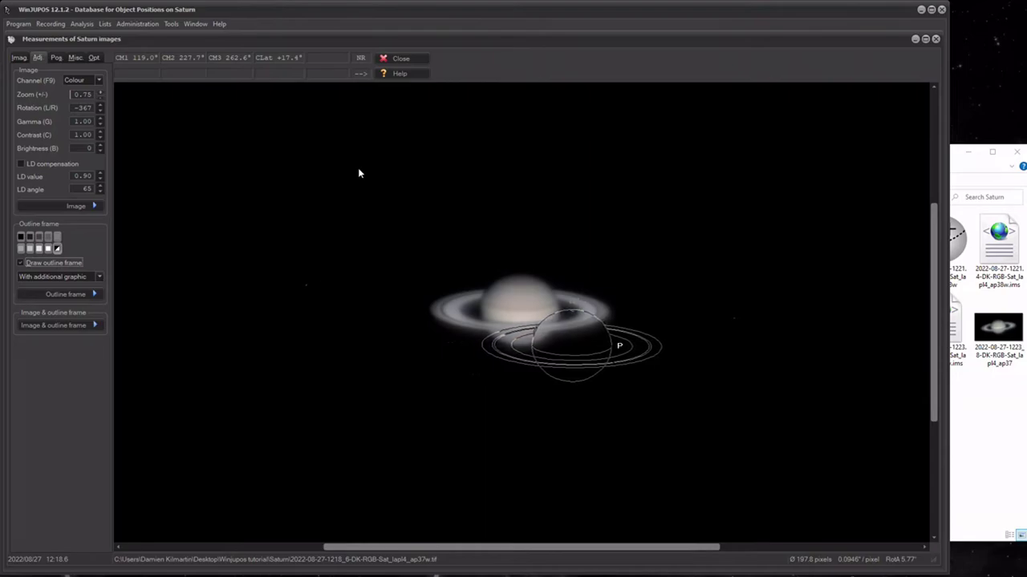
key(Left)
key(Left)
key(Left)
key(Left)
key(Left)
key(Left)
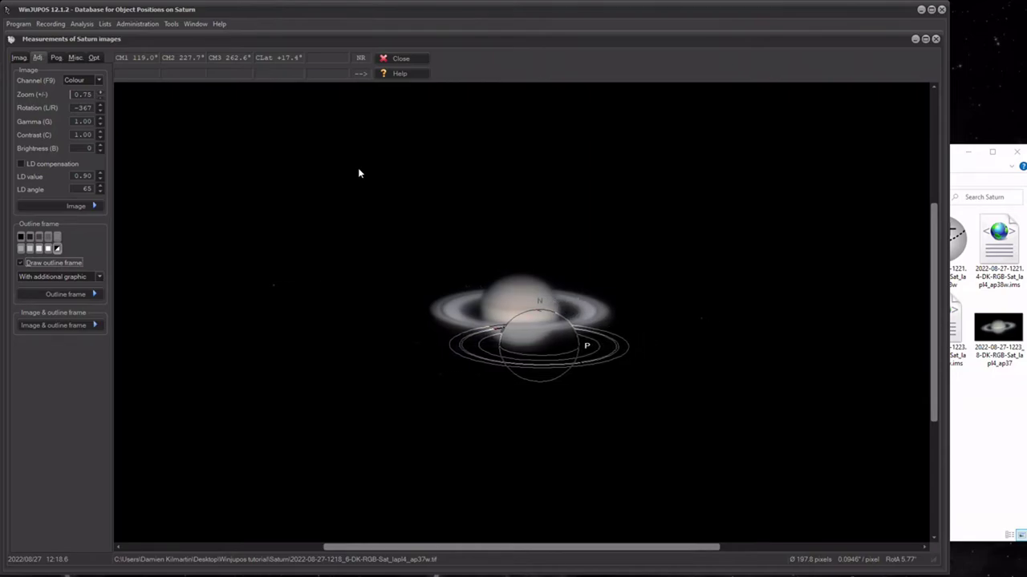
- Nudge the outline frame up and slightly left to fit it over Saturn's disc and rings
key(Up)
key(Up)
key(Up)
key(Up)
key(Up)
key(Up)
key(Up)
key(Up)
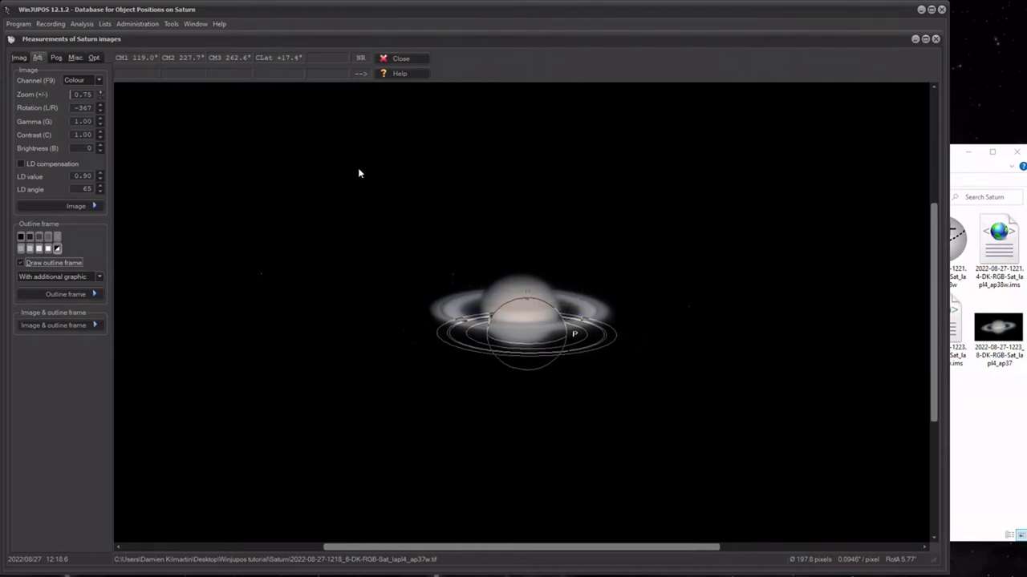
key(Left)
key(Left)
key(Left)
key(Left)
key(Left)
key(Left)
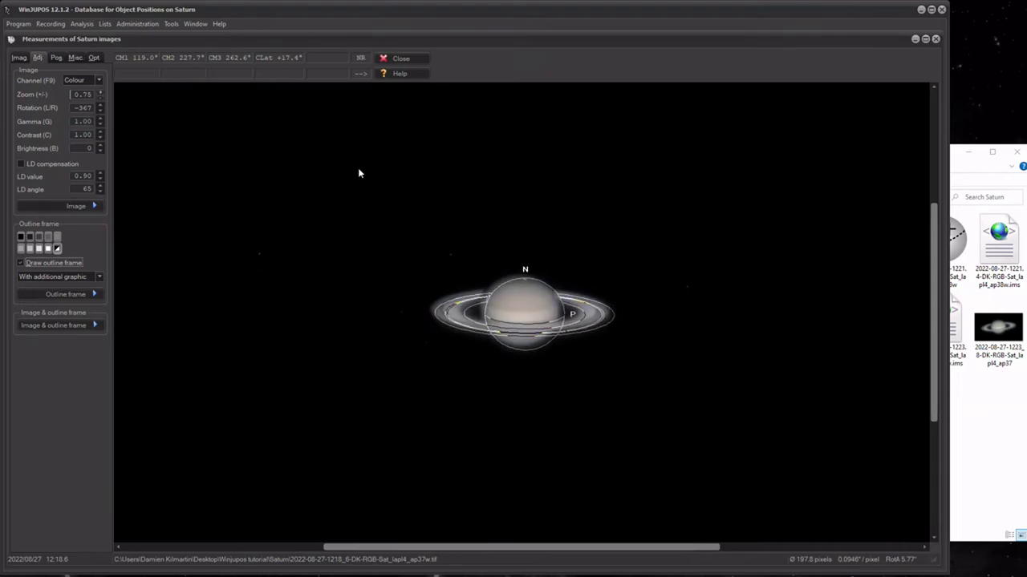
key(Up)
key(Up)
key(Up)
key(Up)
key(Up)
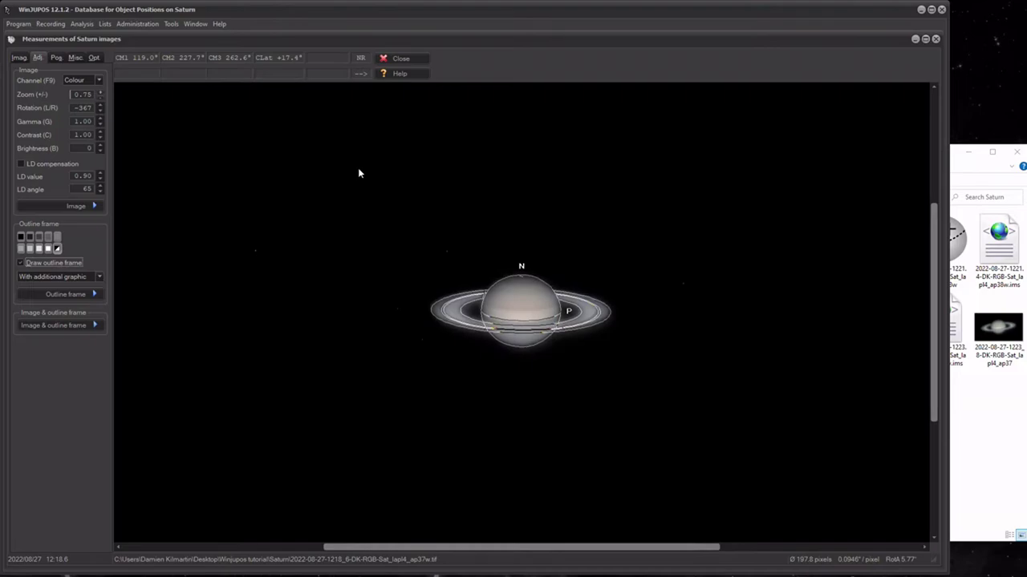
key(Left)
key(Up)
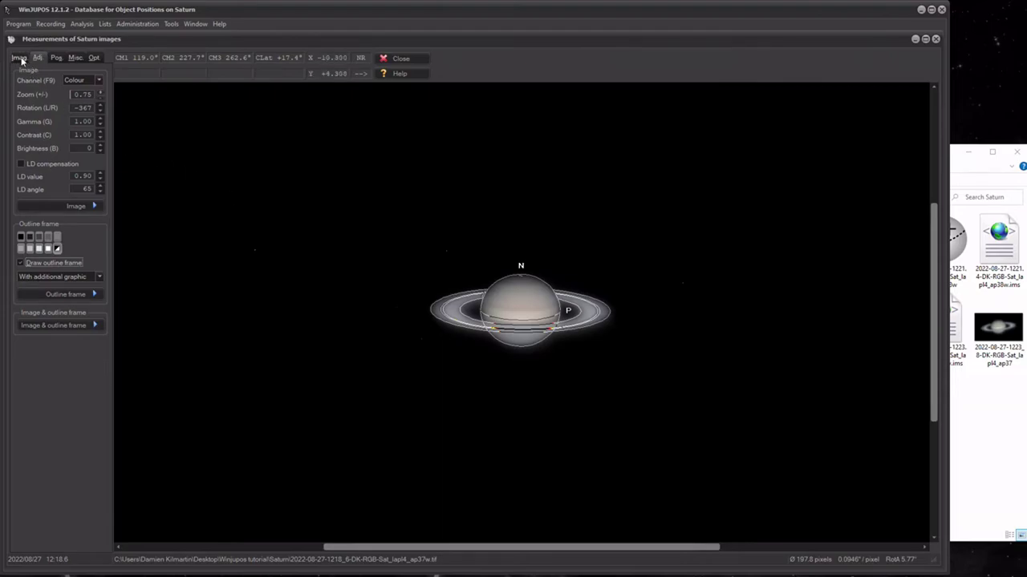
- Zoom in to 1.54 and repeatedly hide and show the outline frame to check its fit on the disc and rings
click(100, 91)
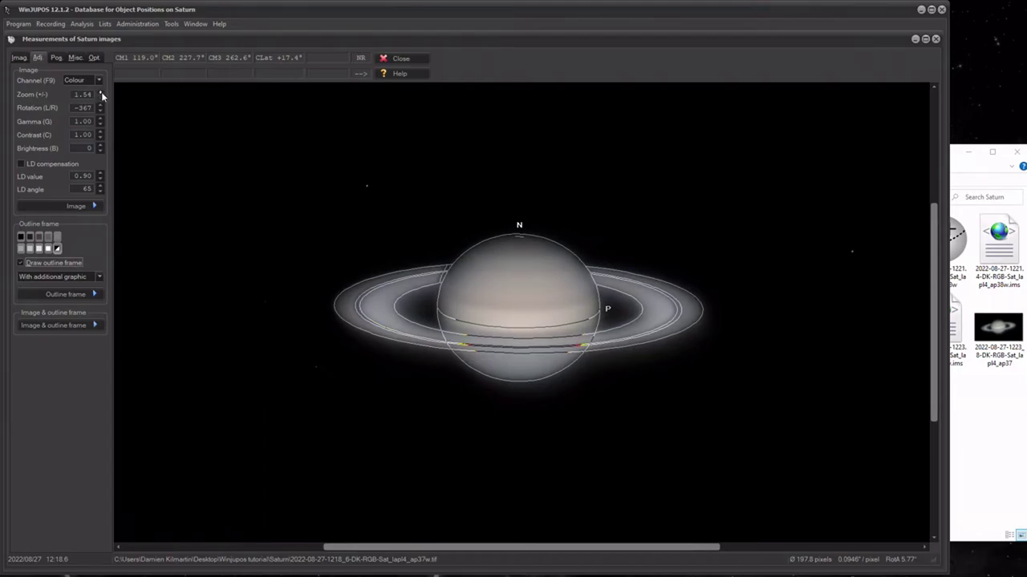
click(21, 264)
click(21, 264)
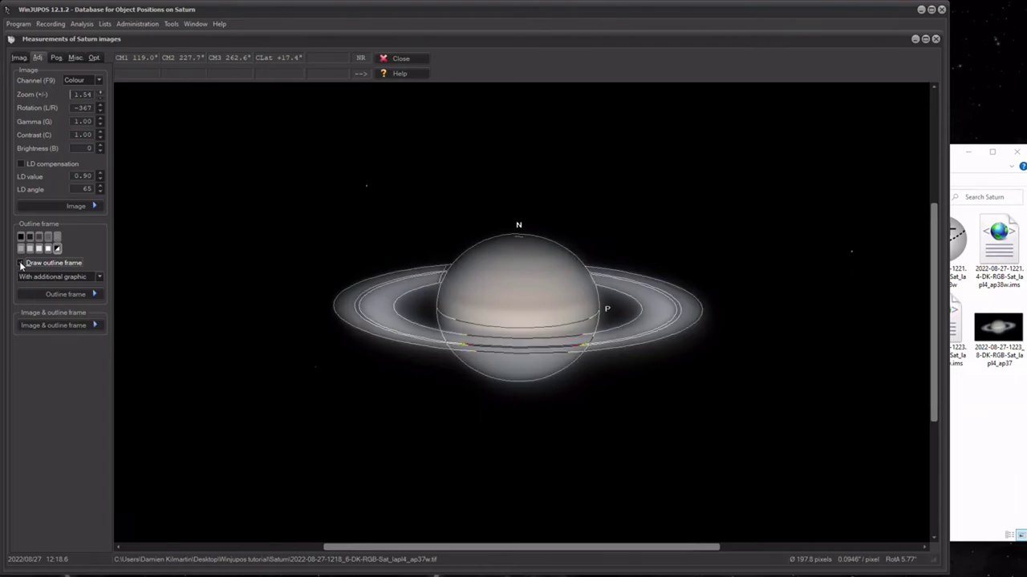
click(21, 264)
click(22, 264)
click(22, 264)
click(22, 263)
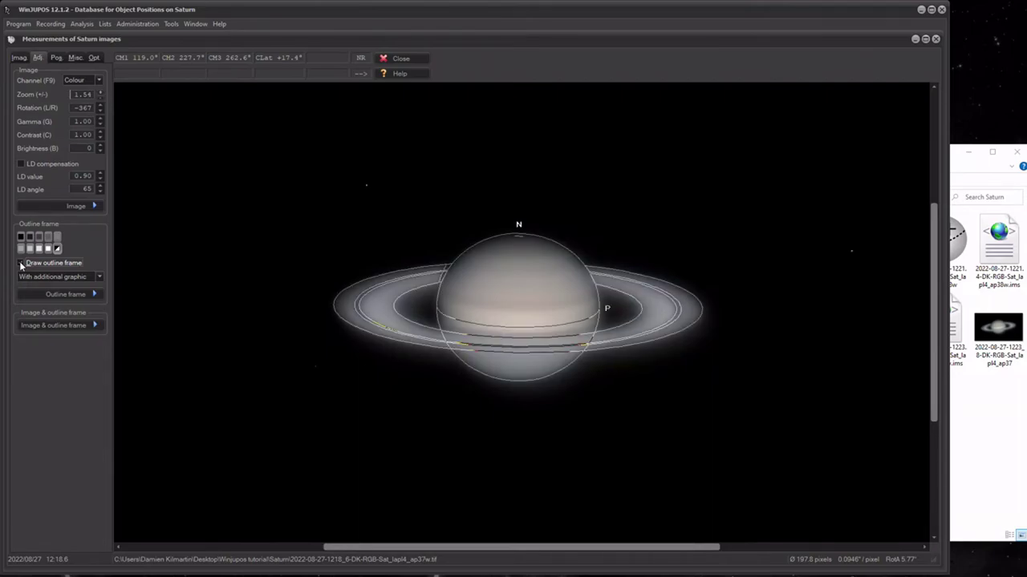
click(22, 264)
click(21, 264)
click(21, 264)
click(21, 264)
click(22, 264)
click(21, 264)
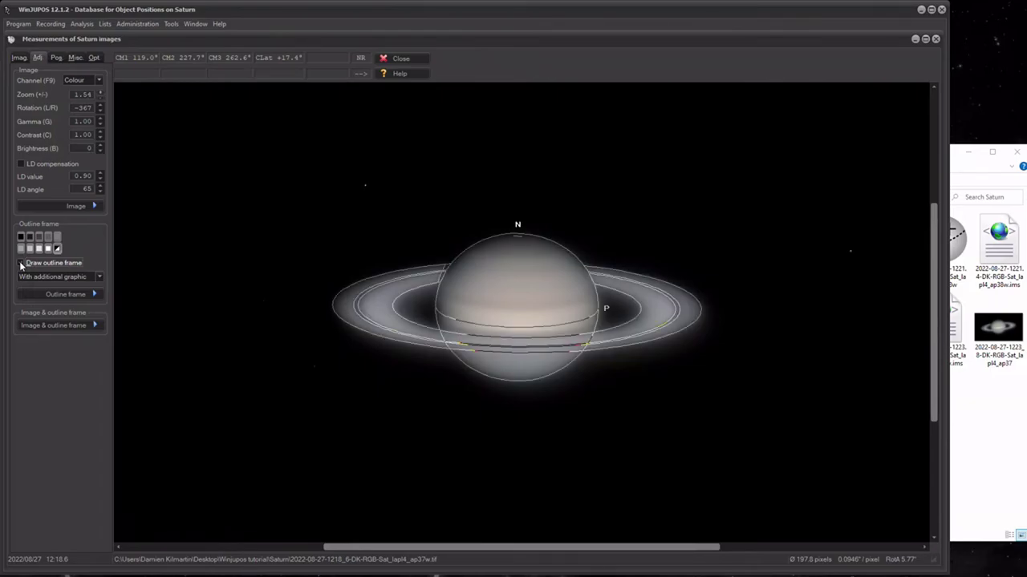
click(22, 263)
click(21, 264)
- Save the measurement settings as 2022-08-27-1218.6-DK-RGB-Sat_lapl4_ap37w.ims, overwriting the existing file
click(18, 57)
click(53, 329)
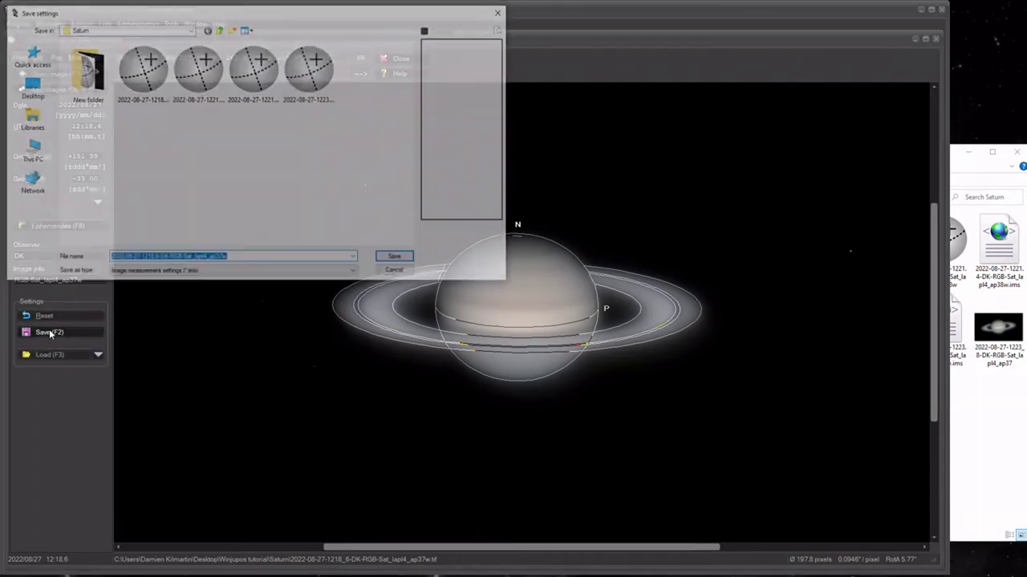
click(401, 261)
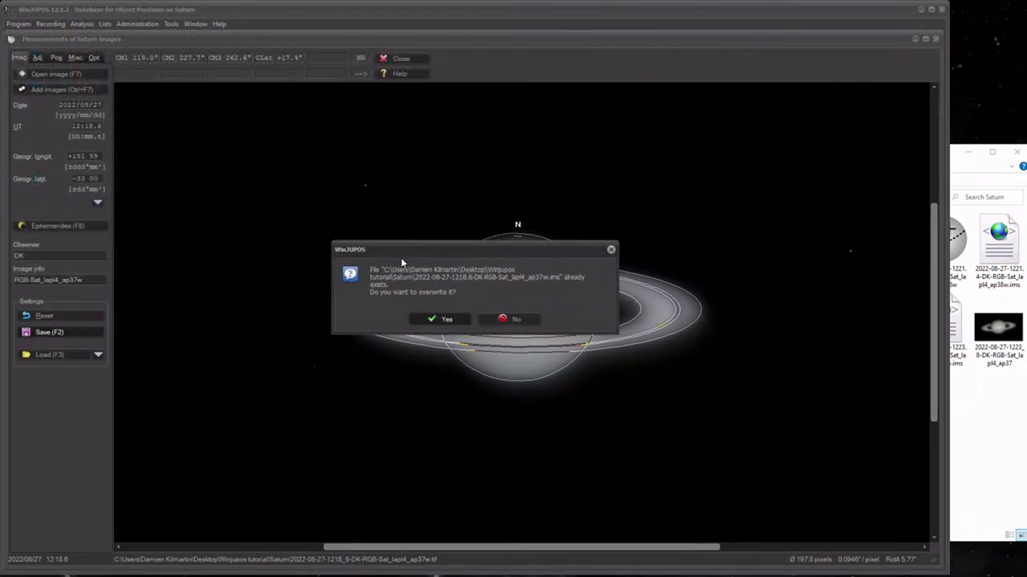
click(440, 318)
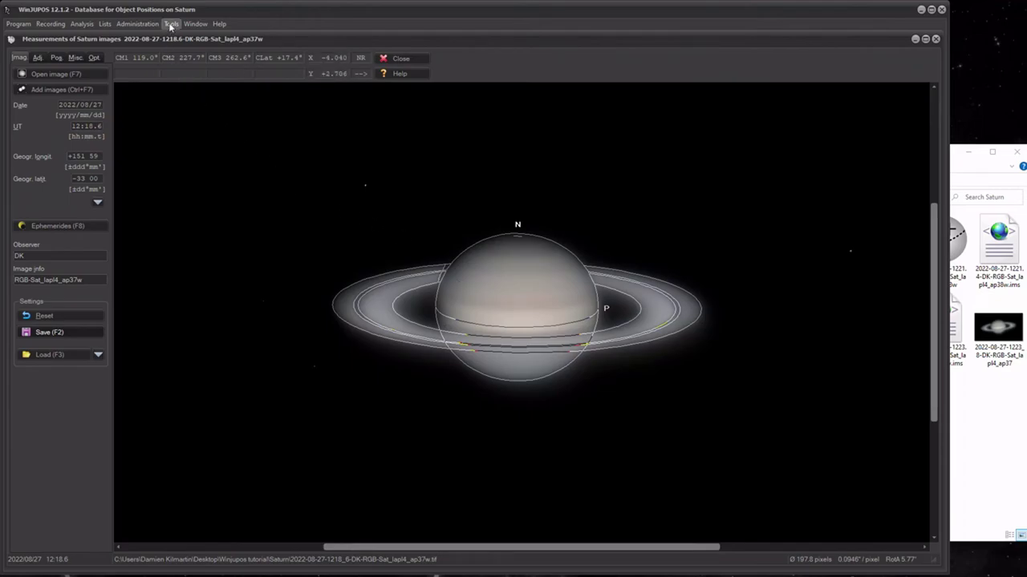
click(18, 24)
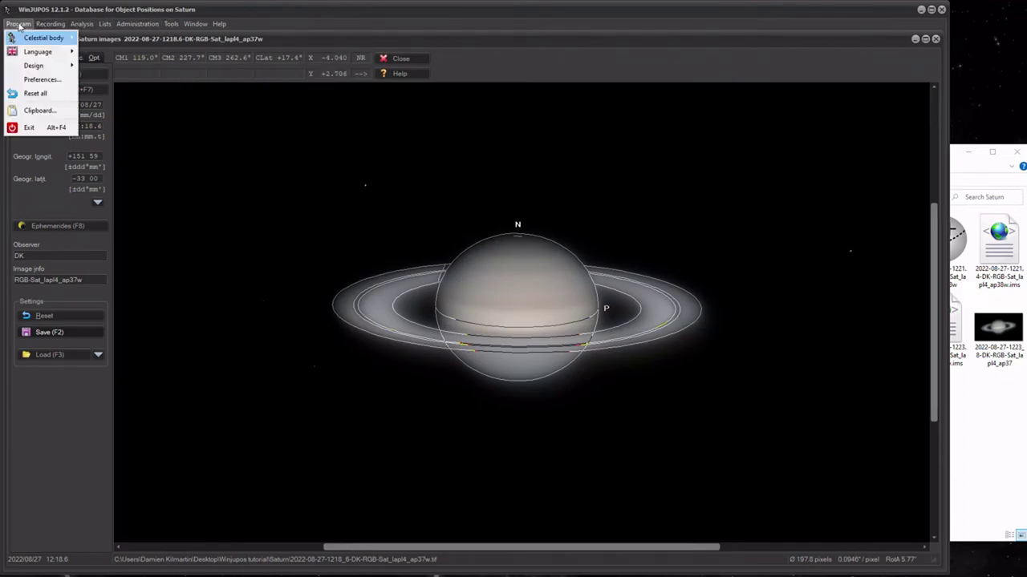
mouse_move(45, 28)
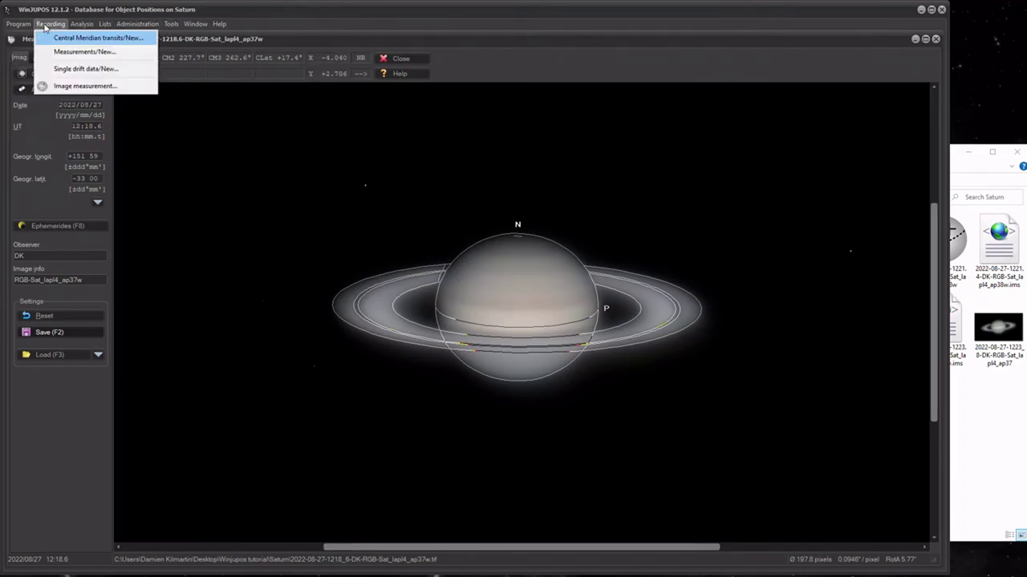
click(315, 11)
click(60, 74)
double_click(85, 158)
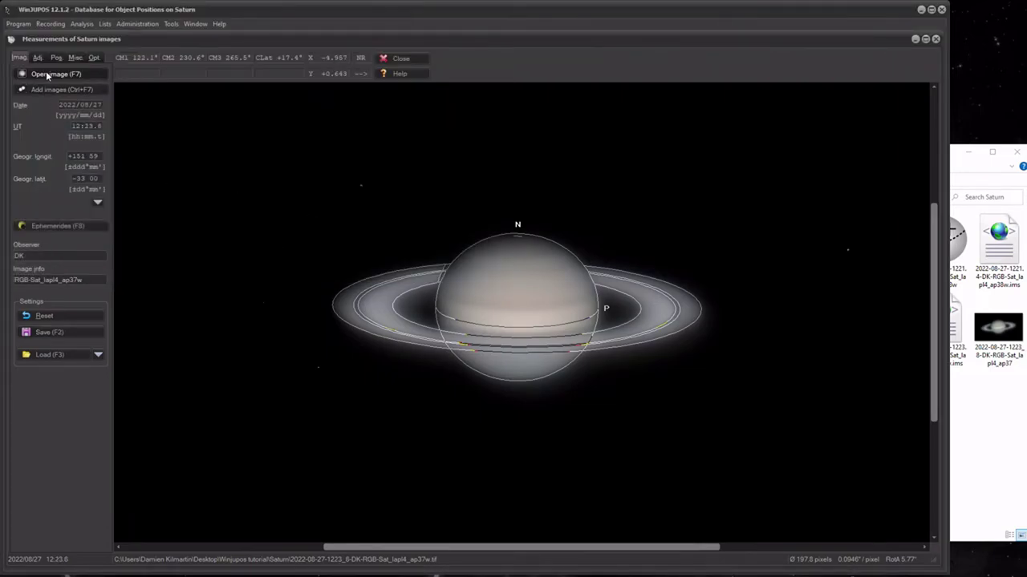
click(37, 58)
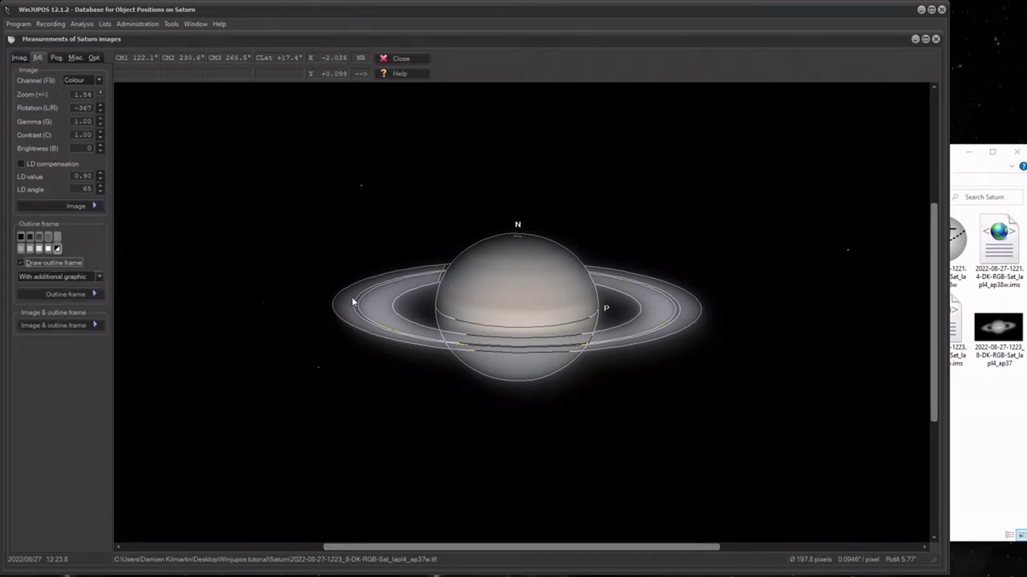
click(21, 263)
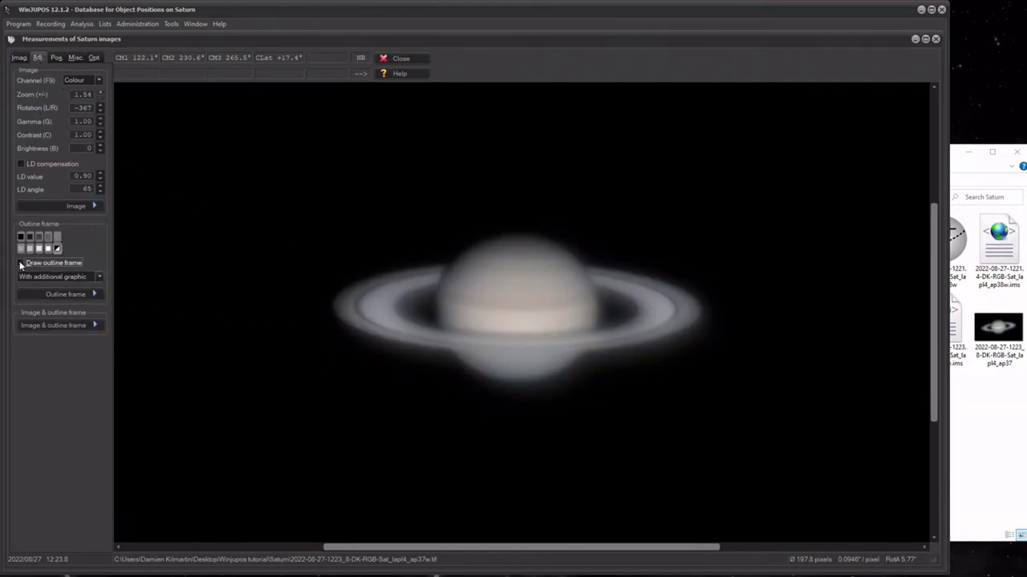
click(21, 263)
click(21, 263)
click(21, 263)
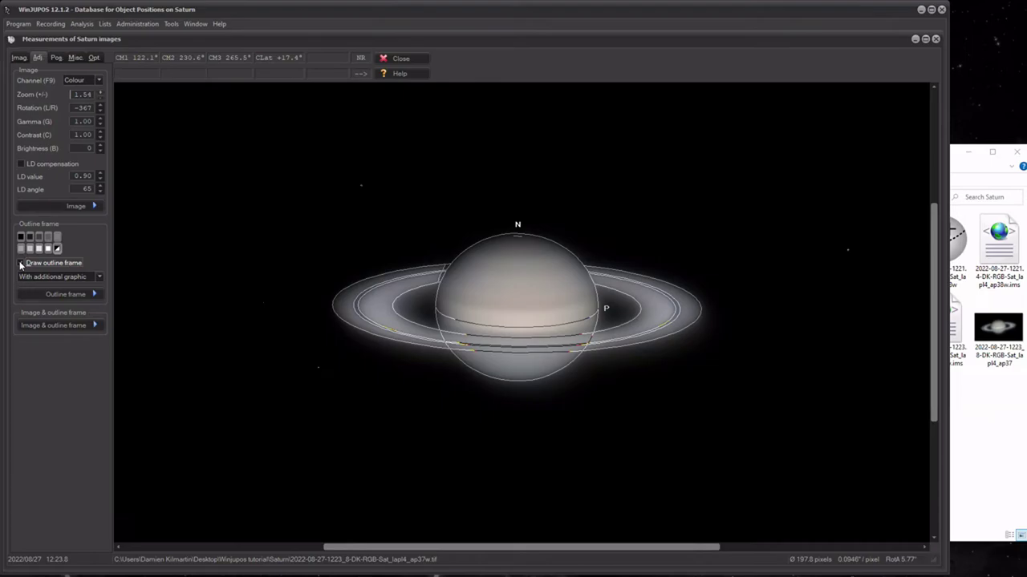
click(22, 264)
- Save the measurement settings as 2022-08-27-1223.8-DK-RGB-Sat_lapl4_ap37w.ims, overwriting the existing file
click(19, 57)
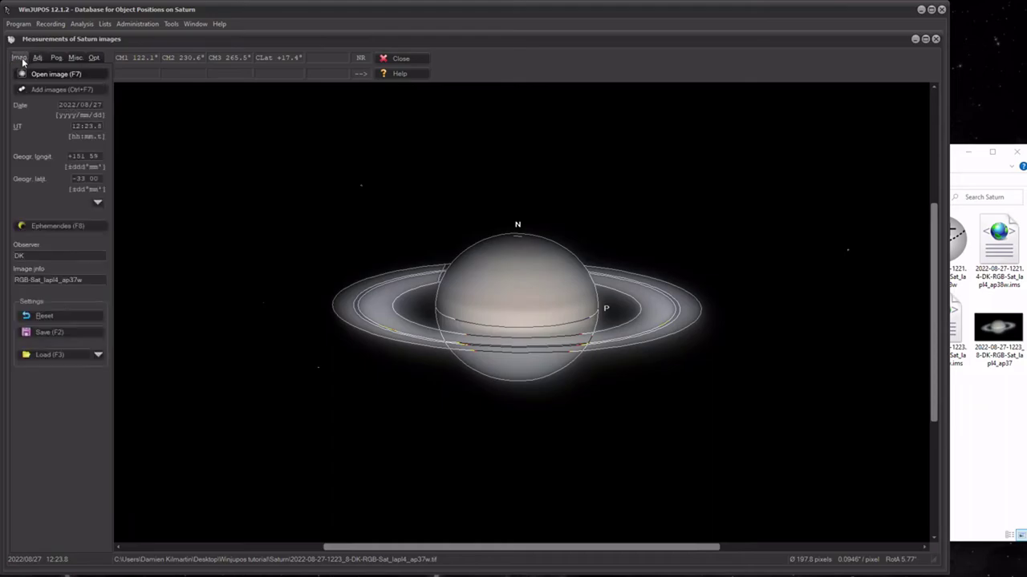
click(44, 332)
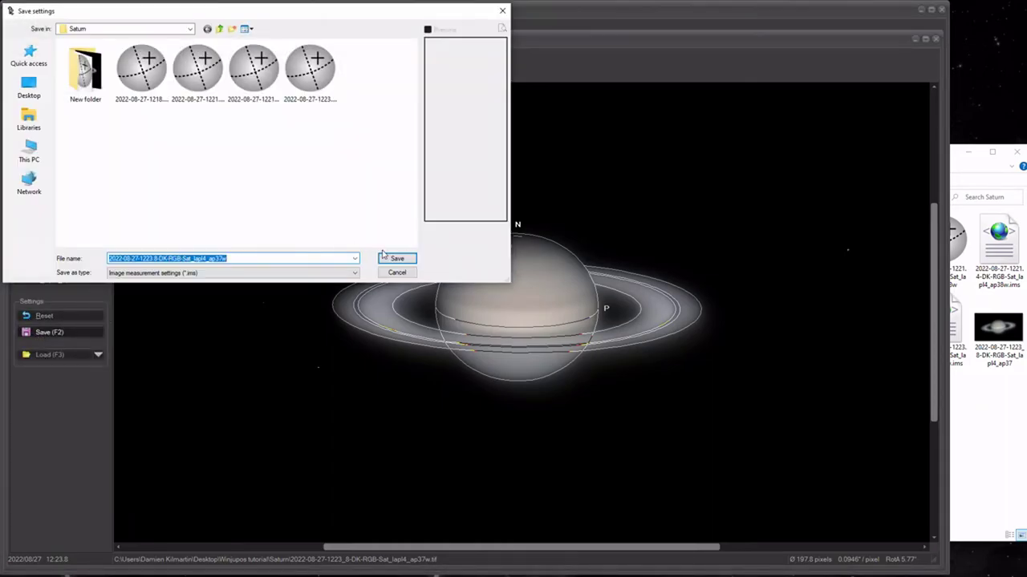
click(391, 259)
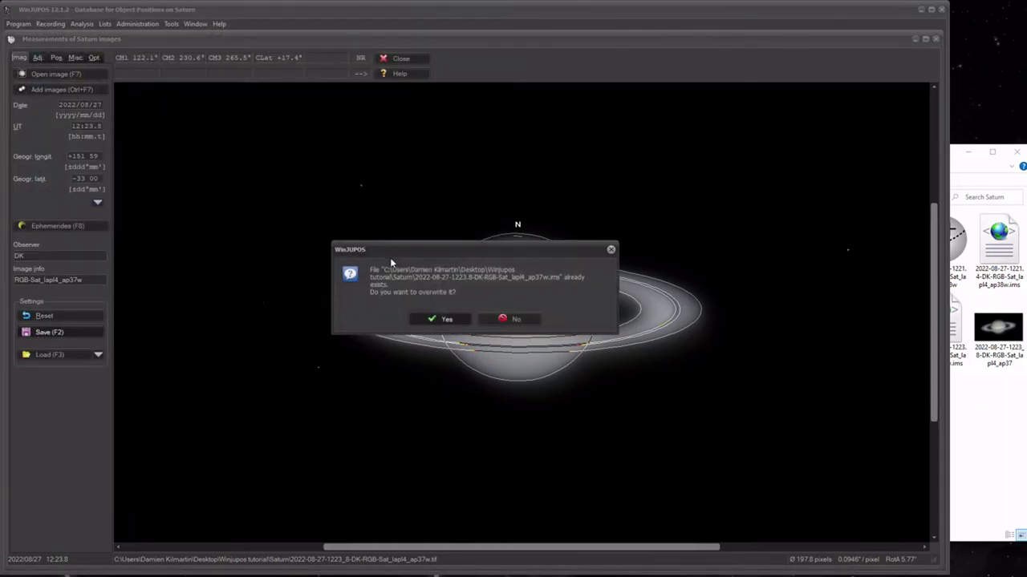
click(437, 321)
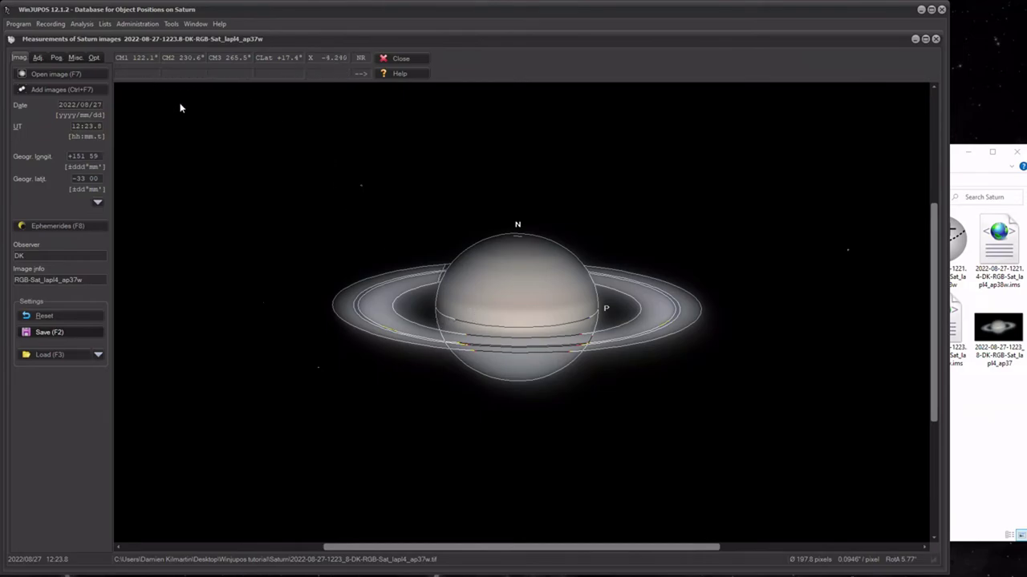
drag(968, 170, 490, 159)
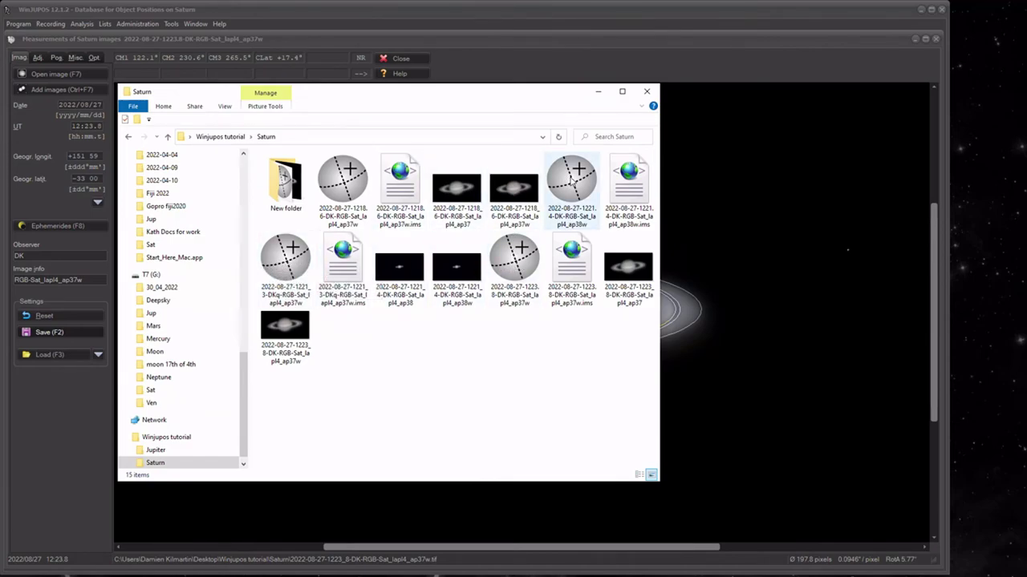
right_click(571, 180)
click(603, 391)
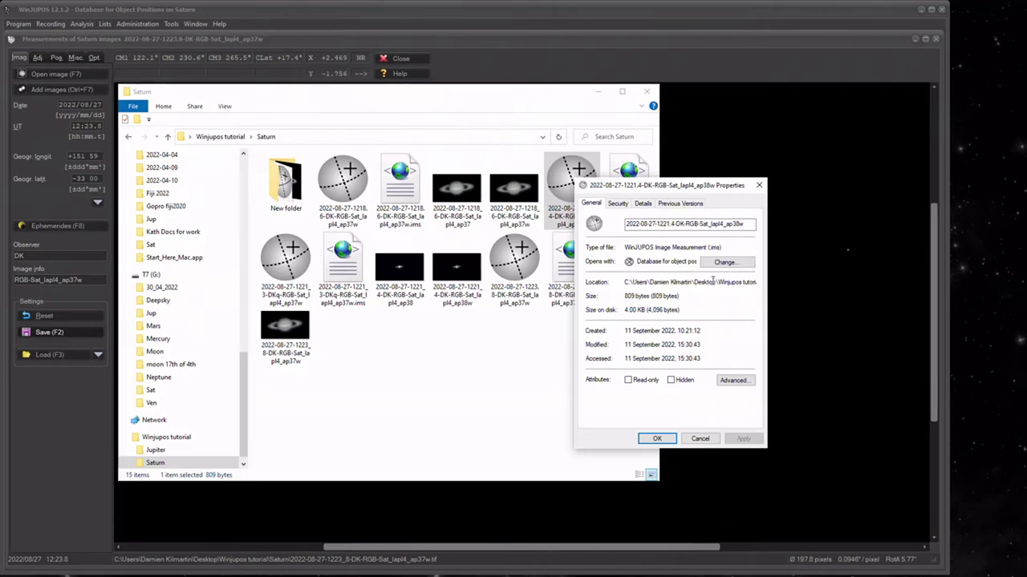
click(759, 186)
right_click(280, 265)
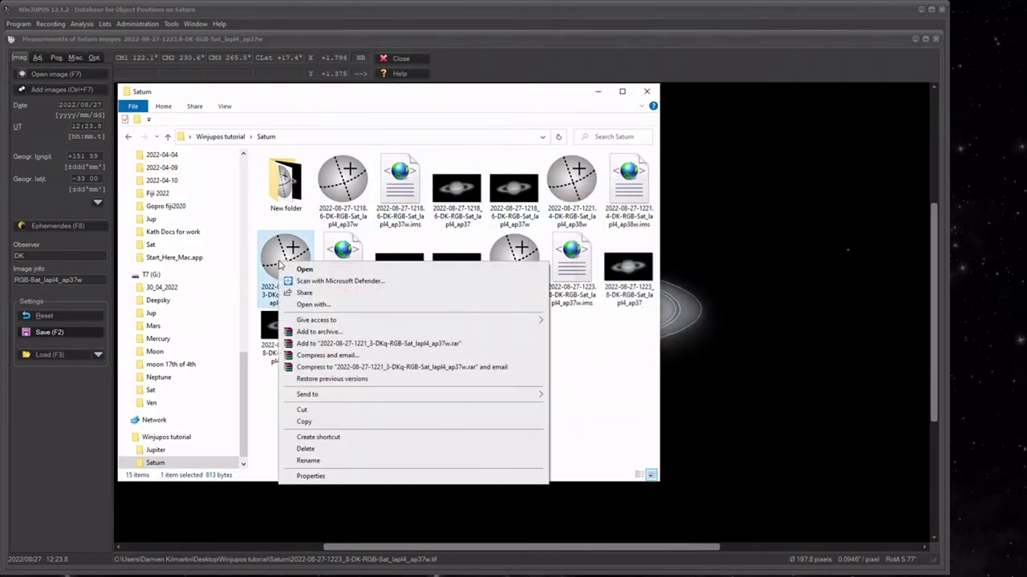
click(317, 476)
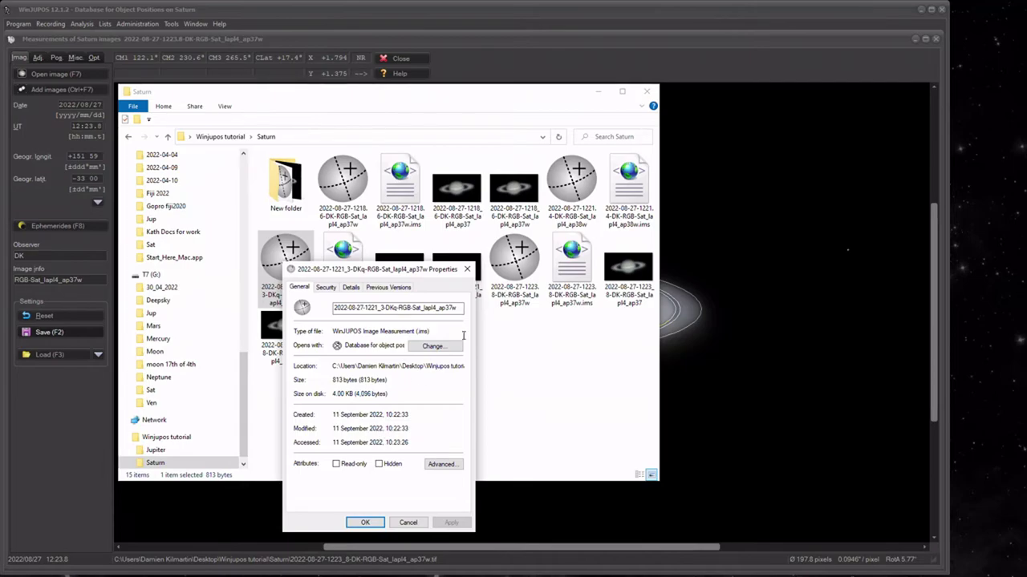
click(467, 269)
right_click(286, 264)
click(343, 453)
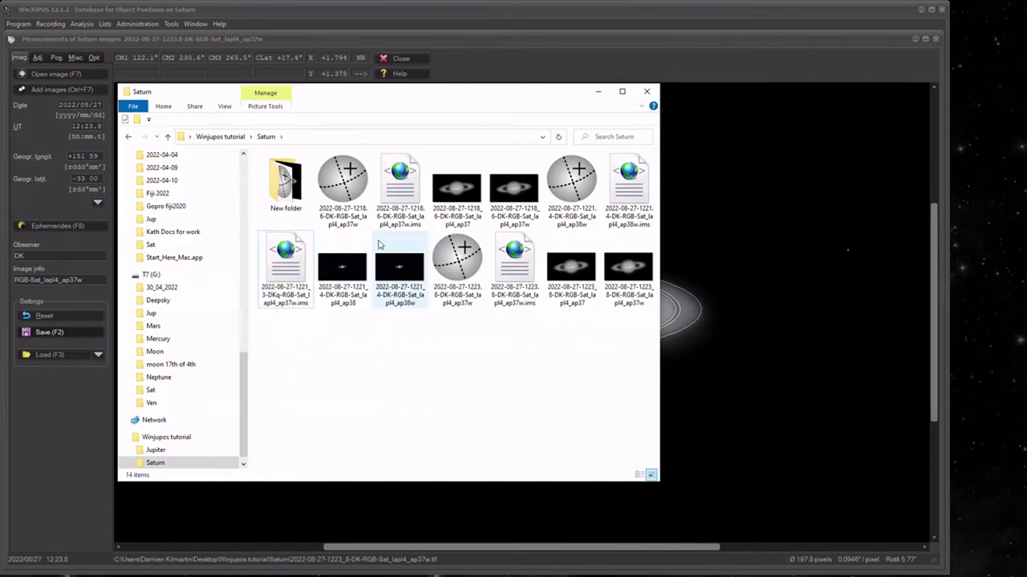
click(645, 93)
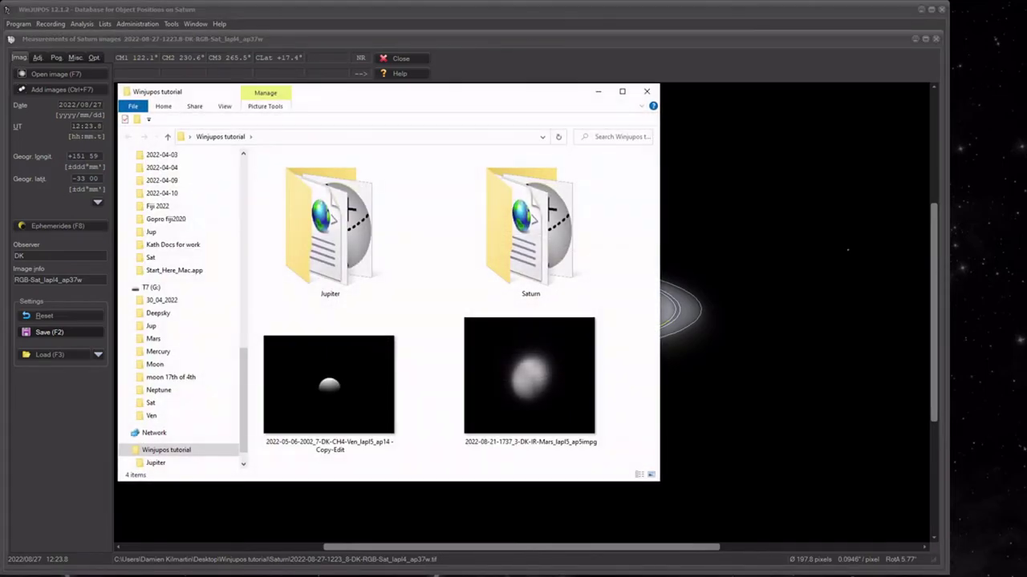
- Open the Saturn folder inside Winjupos tutorial and move its window aside to uncover WinJUPOS
double_click(529, 232)
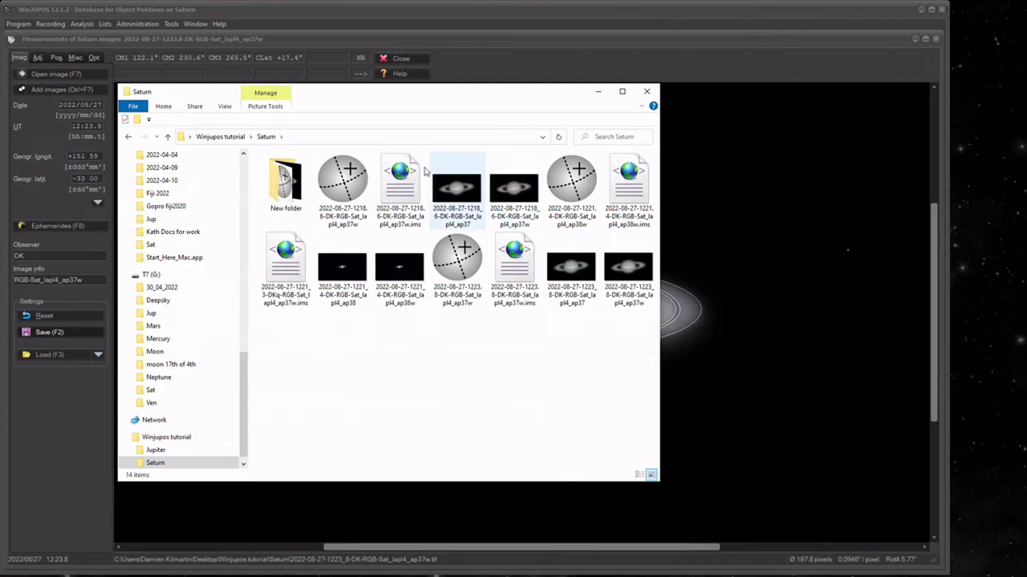
drag(389, 93, 754, 171)
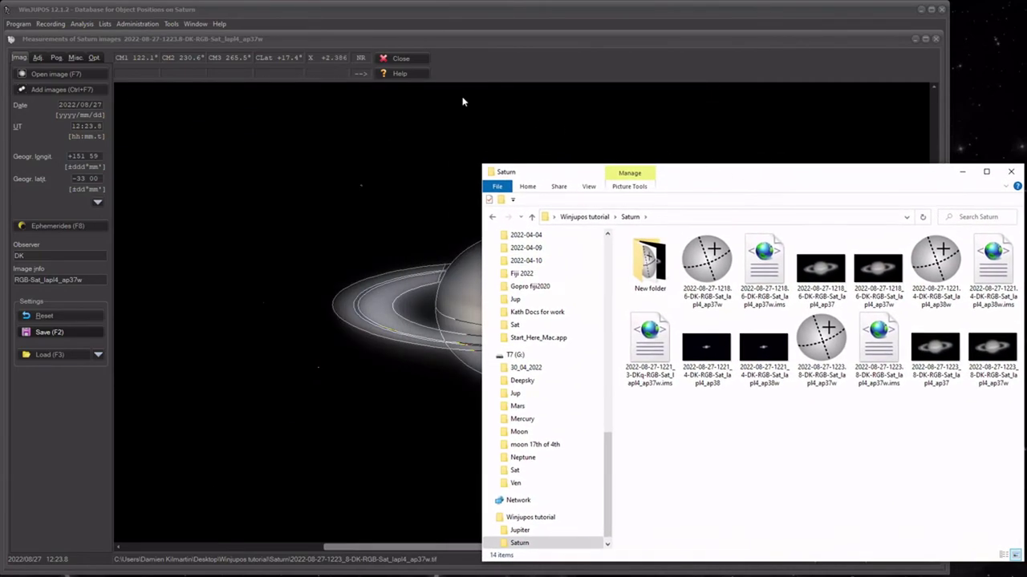
- Start De-rotation of images and remove all image measurements currently in its list
click(171, 25)
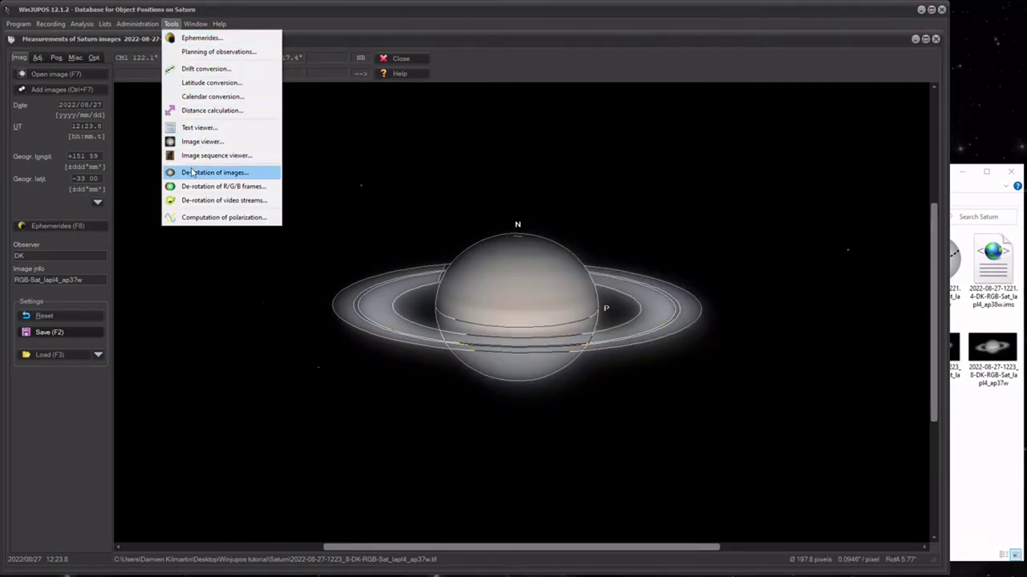
click(192, 174)
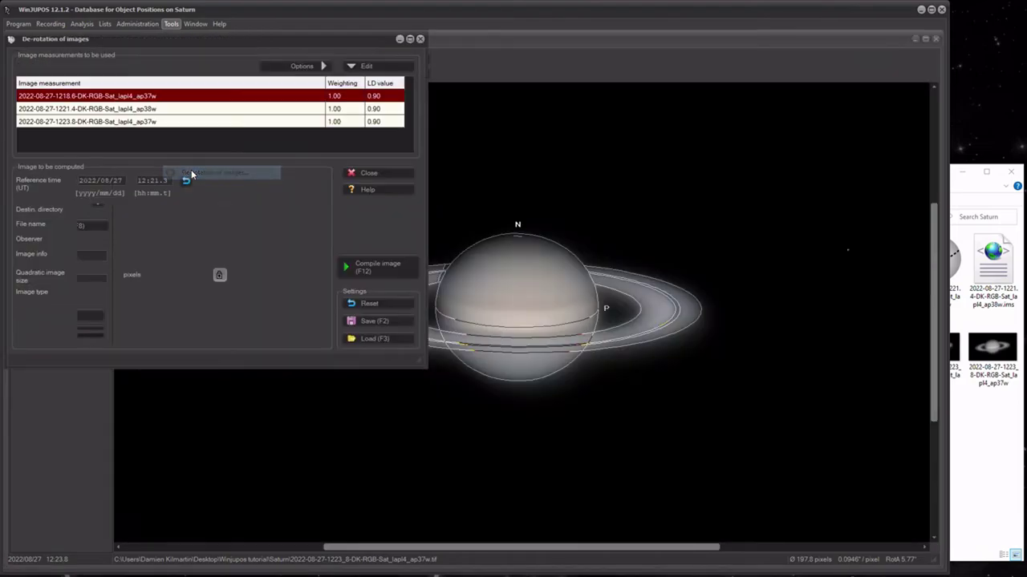
right_click(249, 103)
click(312, 163)
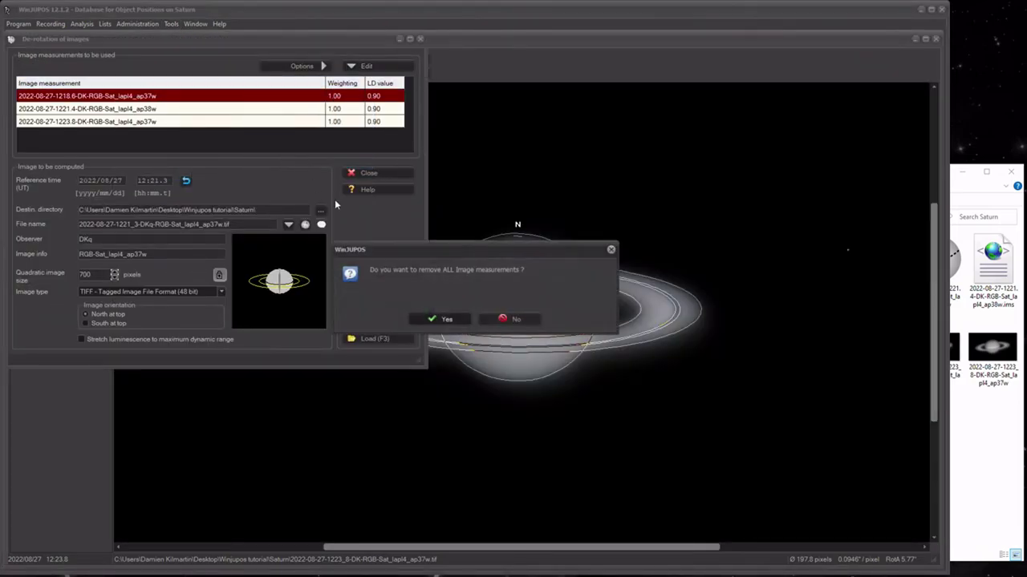
click(447, 320)
- Add the 1218.6, 1221.4 and 1223.8 Saturn measurement files from the Saturn folder to the de-rotation list
click(360, 66)
click(369, 78)
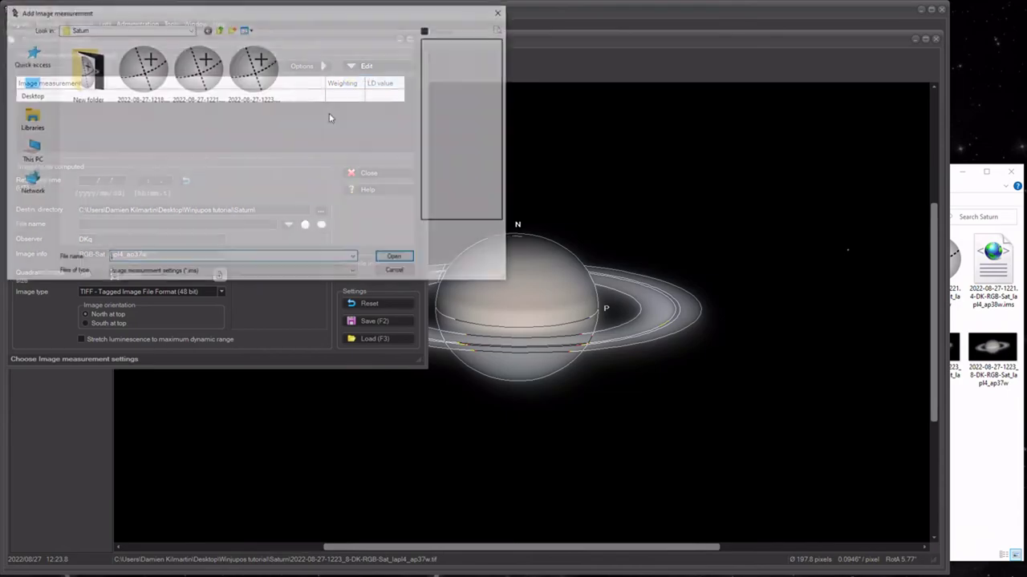
drag(131, 134, 282, 46)
click(397, 258)
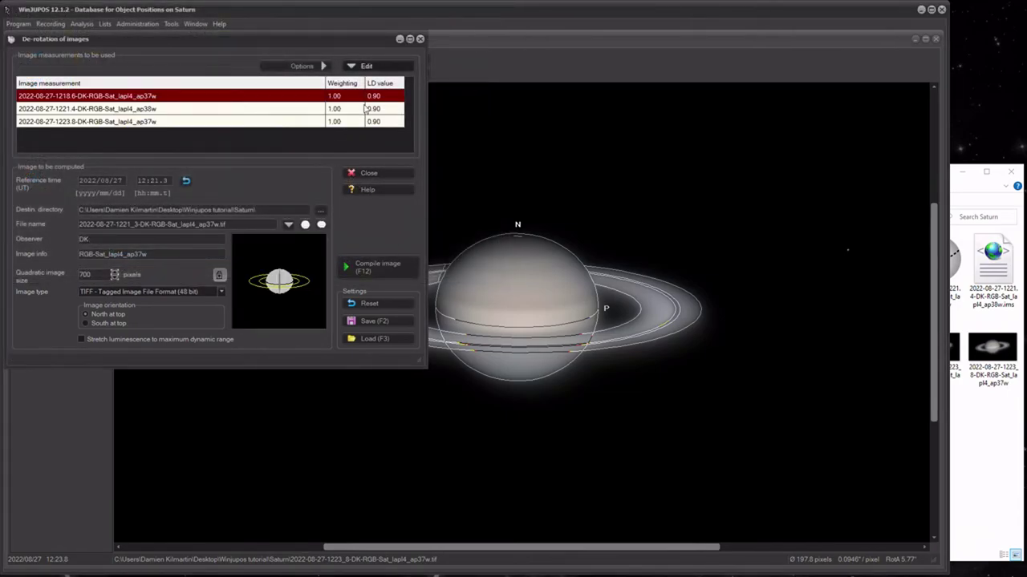
- Lower the LD value of all three measurements to 0.85 and compile the de-rotated Saturn image
click(401, 93)
click(403, 90)
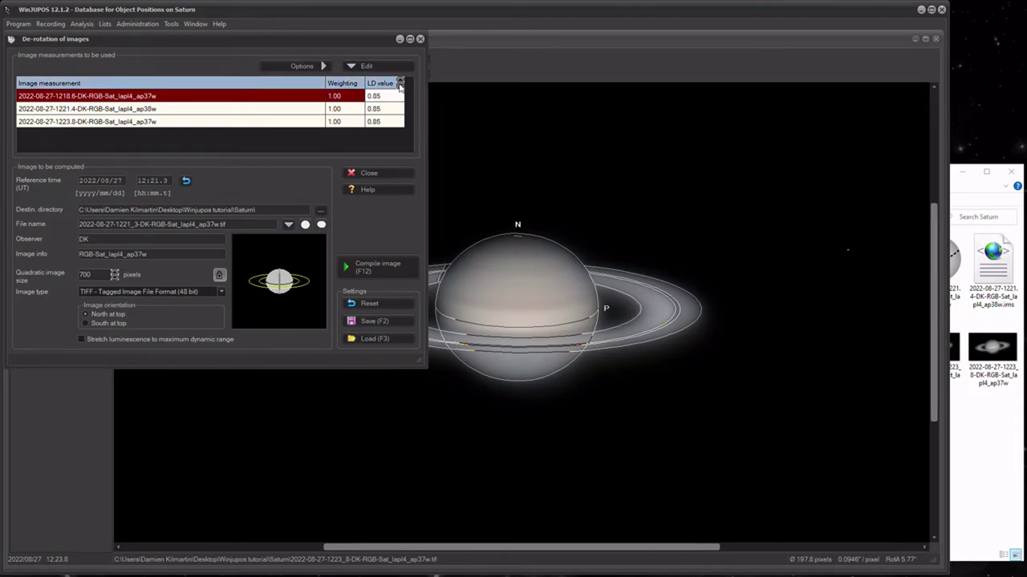
click(400, 87)
click(363, 270)
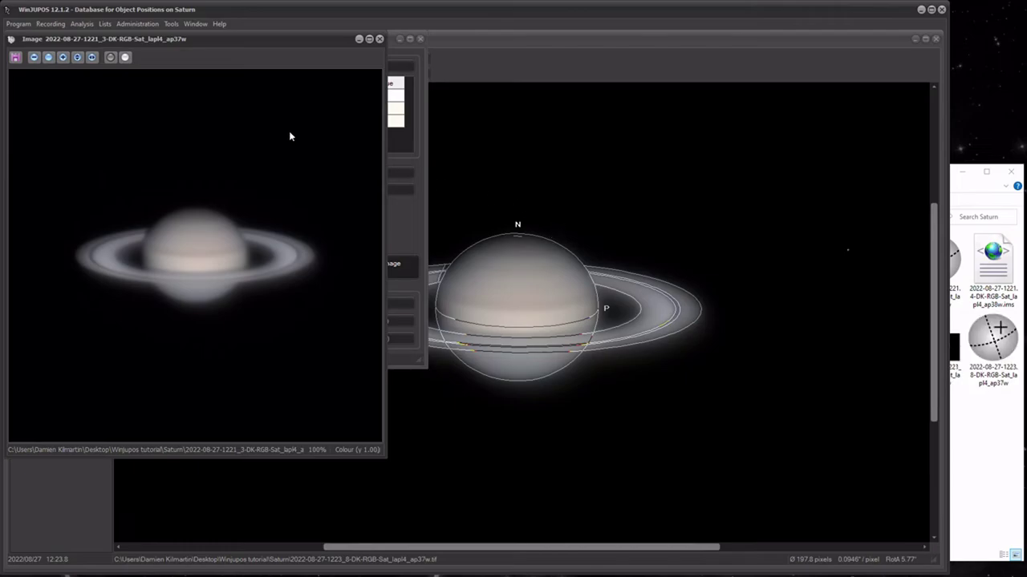
drag(218, 38, 533, 29)
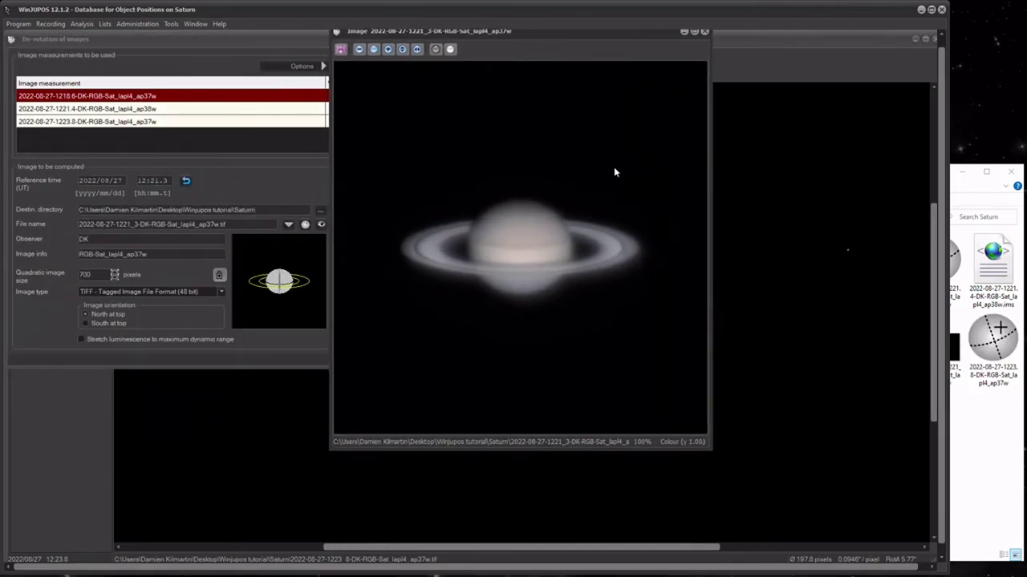
click(967, 196)
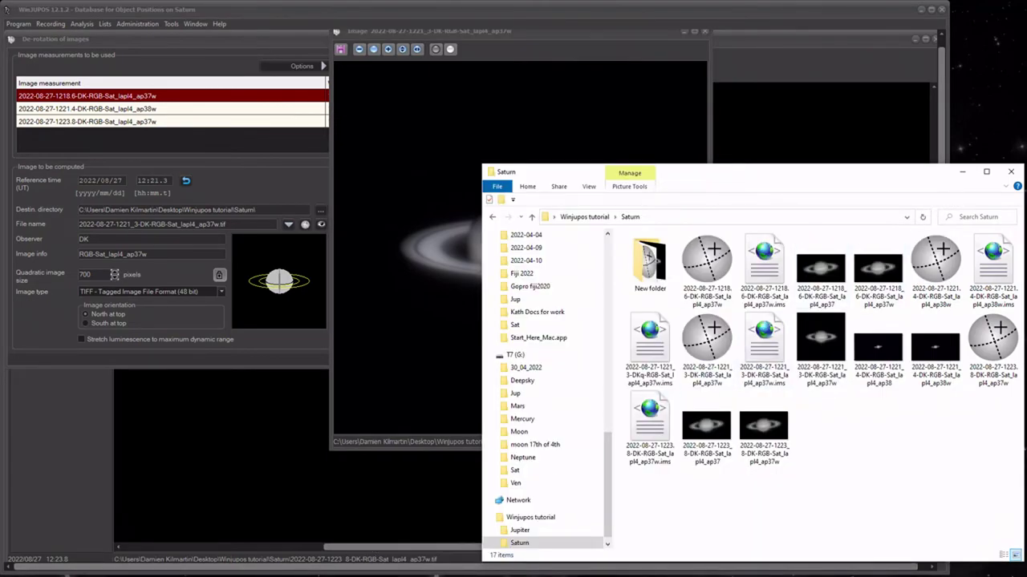
key(alt+Tab)
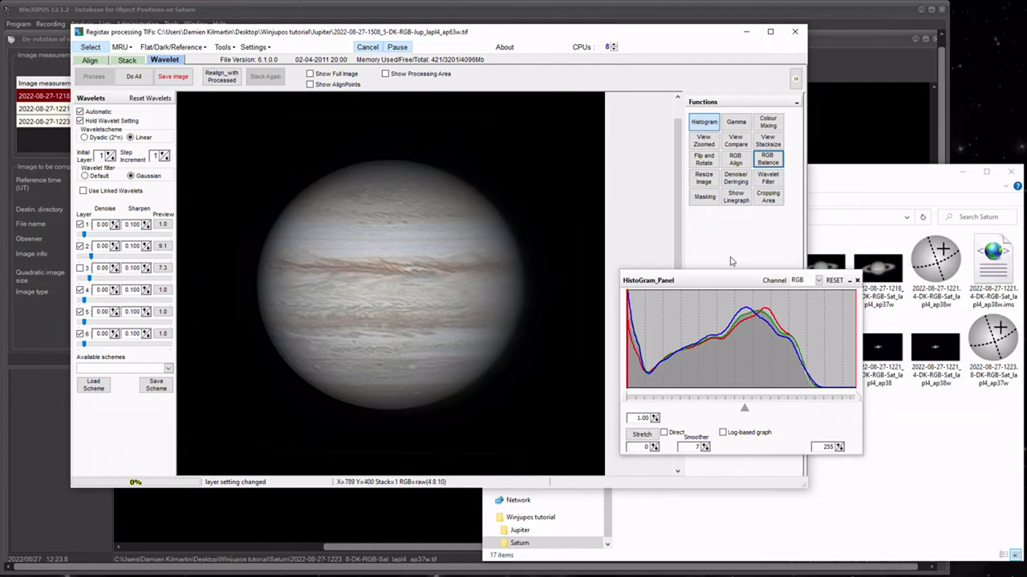
key(alt+Tab)
drag(807, 346, 332, 294)
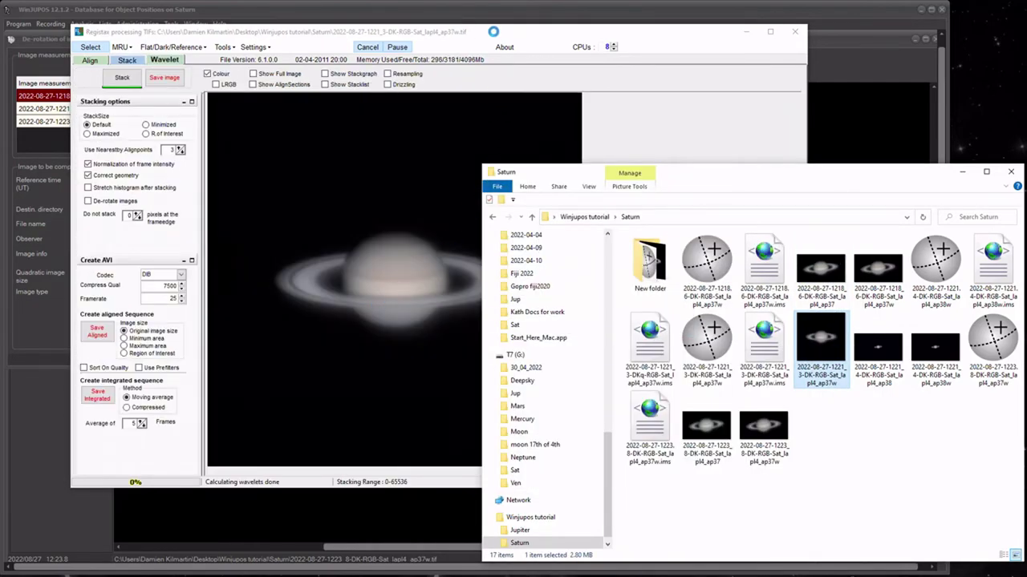
click(491, 30)
- Set the wavelet layer 2 sharpening to 6.7 for the de-rotated Saturn image and close the histogram panel
drag(97, 251, 89, 252)
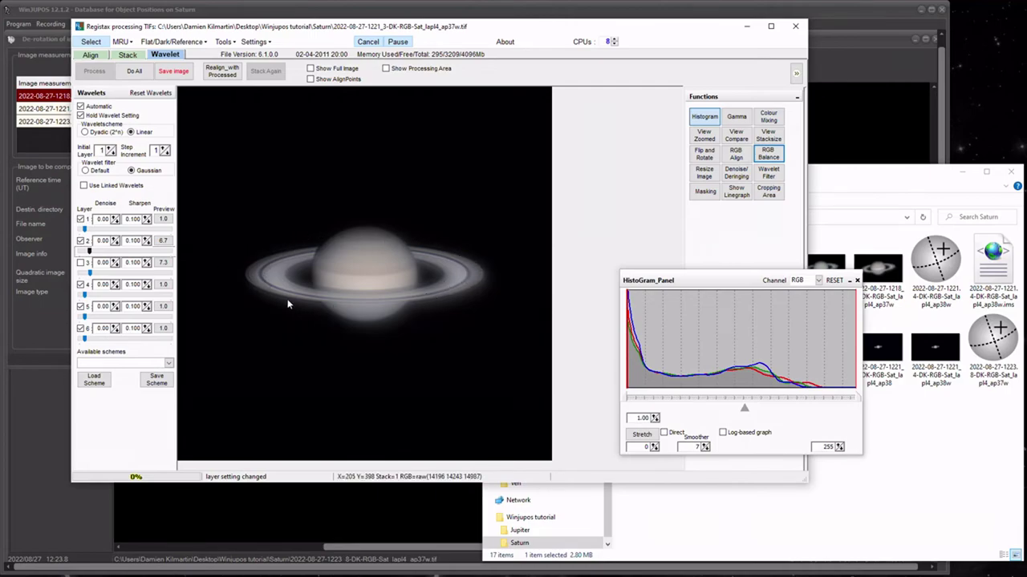
drag(743, 276, 643, 186)
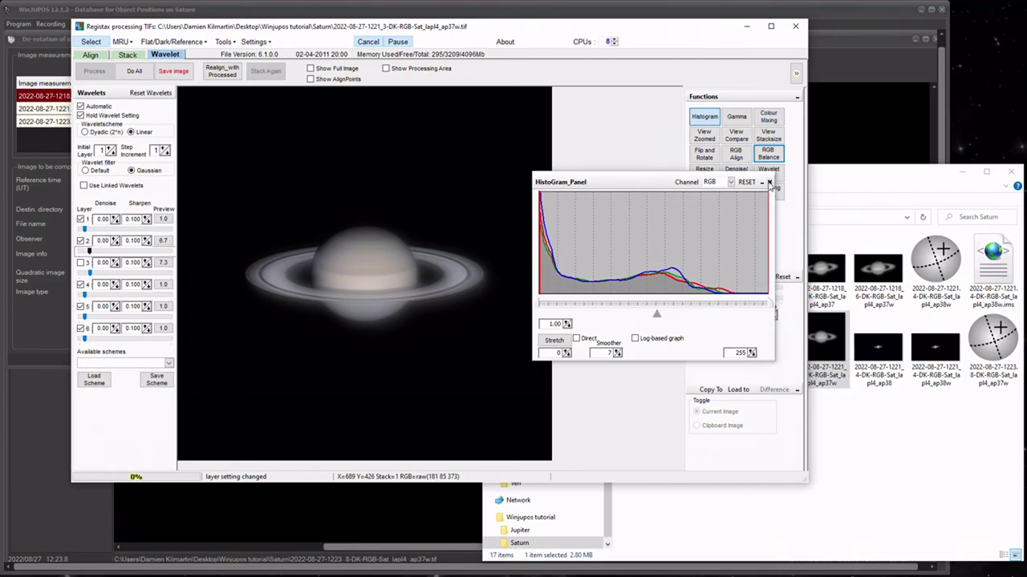
click(768, 183)
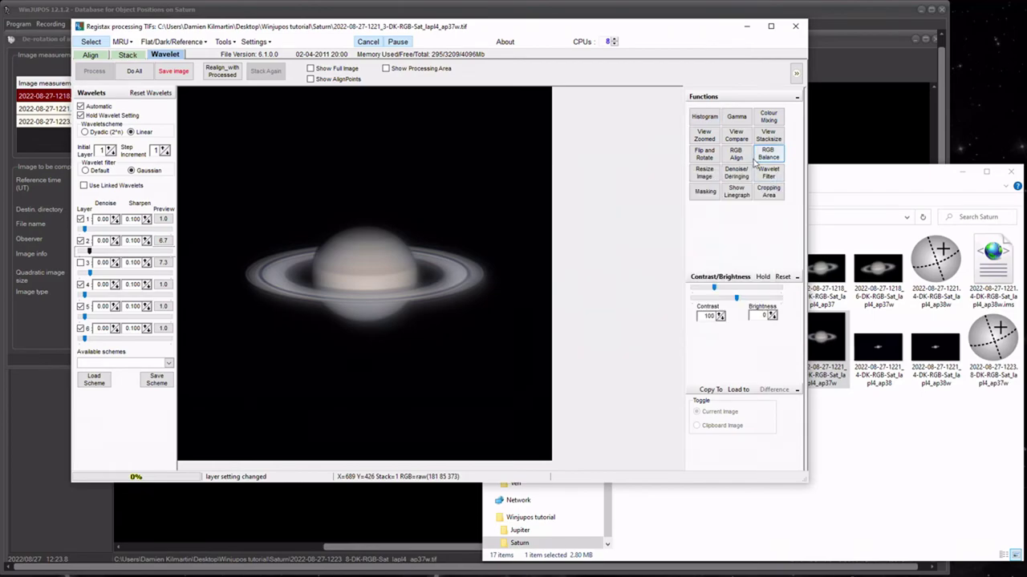
- Minimize RegiStax and, back in WinJUPOS, clear away the compiled image, de-rotation and Saturn measurement windows
click(747, 26)
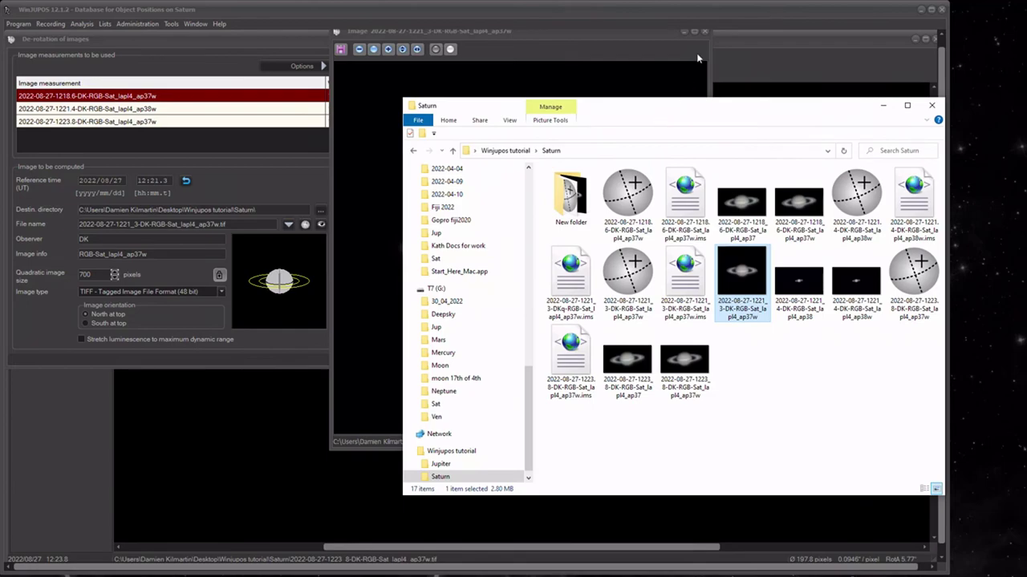
click(704, 34)
click(420, 38)
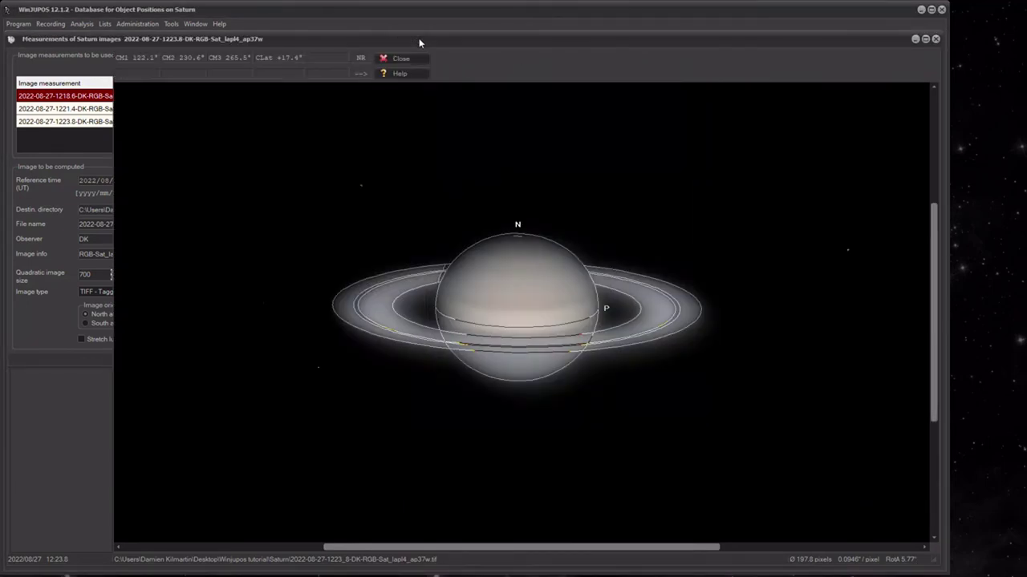
click(925, 40)
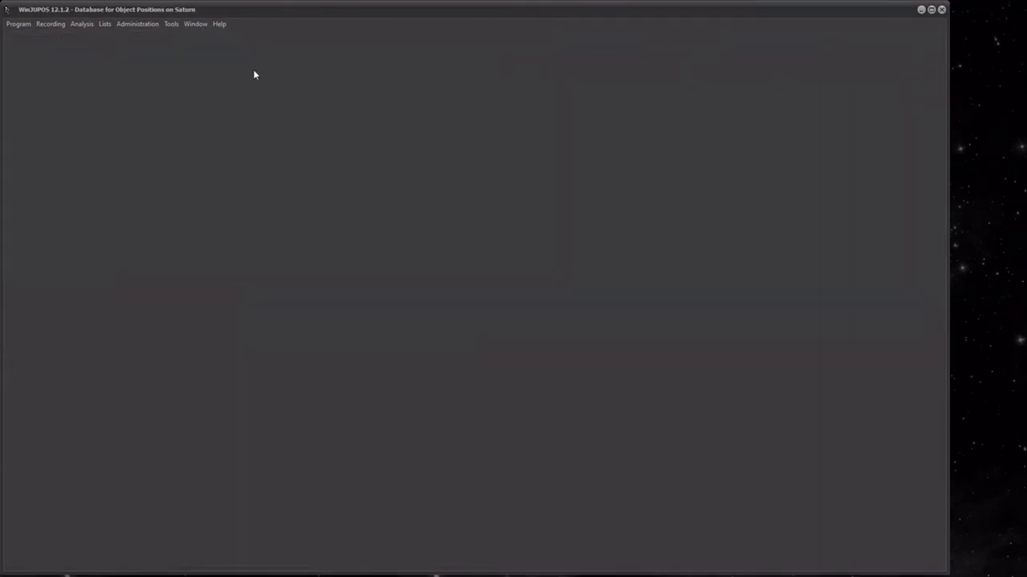
- Change the celestial body to Venus and start an image measurement
click(20, 24)
mouse_move(60, 40)
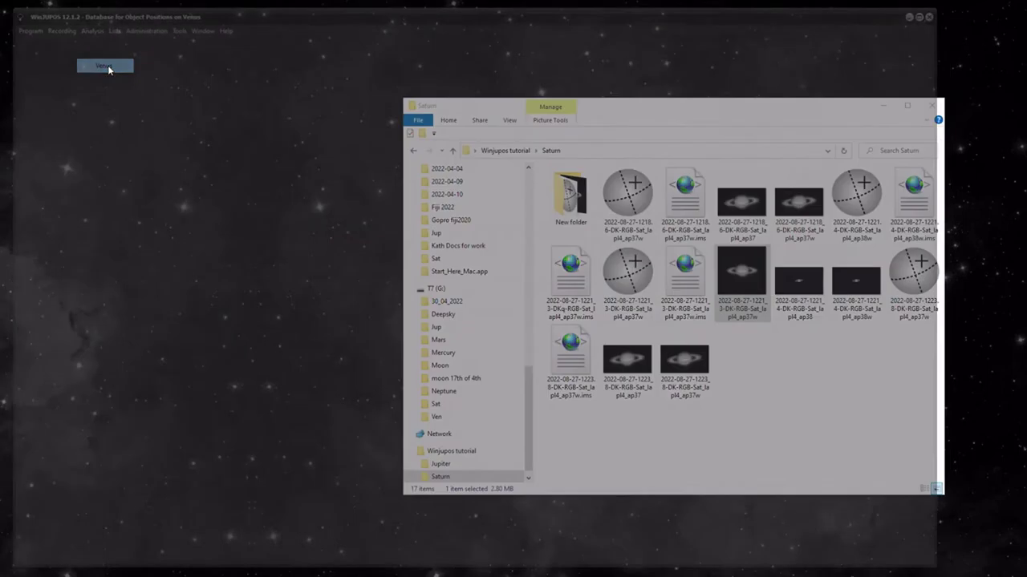
click(104, 65)
click(49, 24)
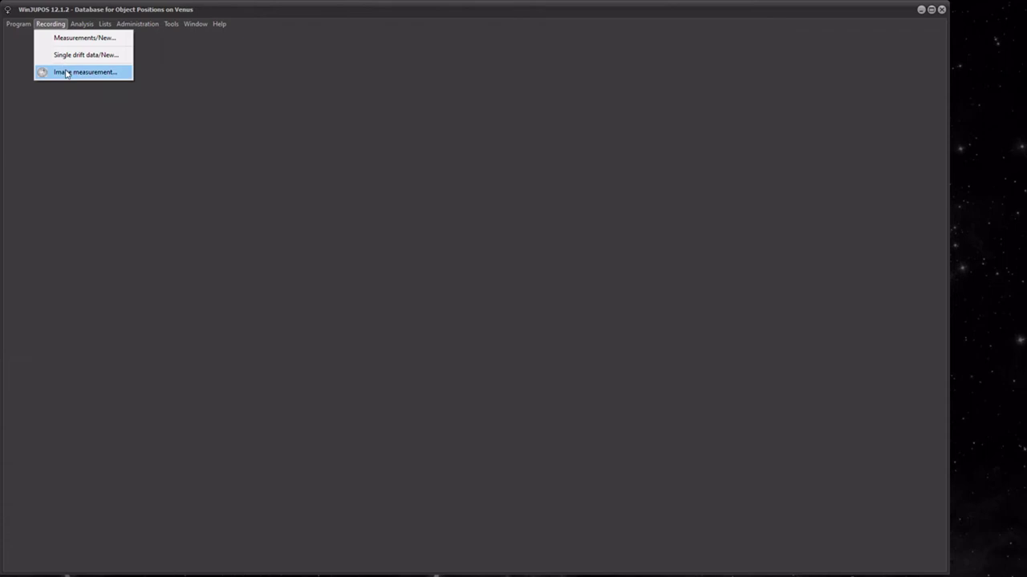
click(67, 73)
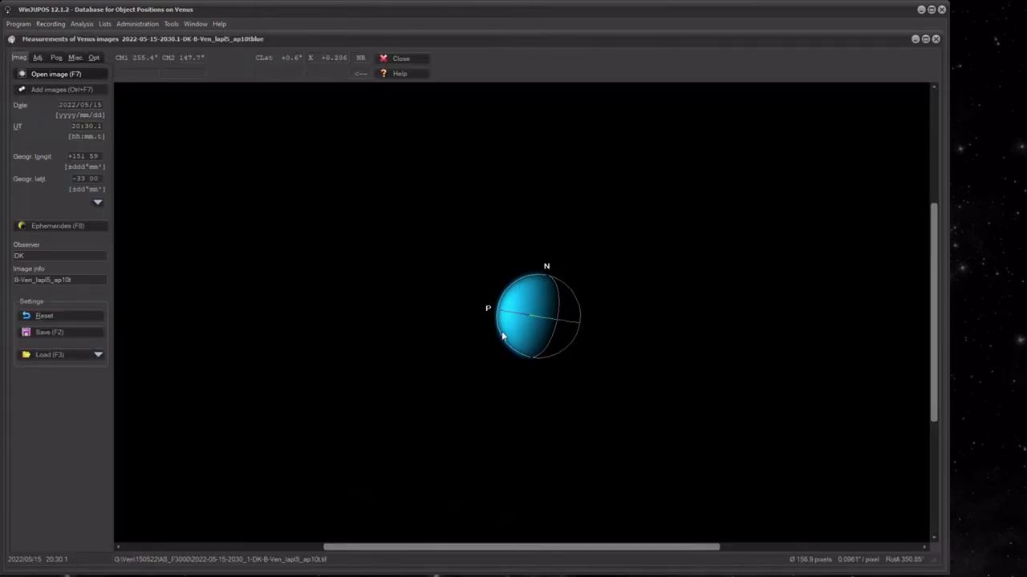
click(26, 74)
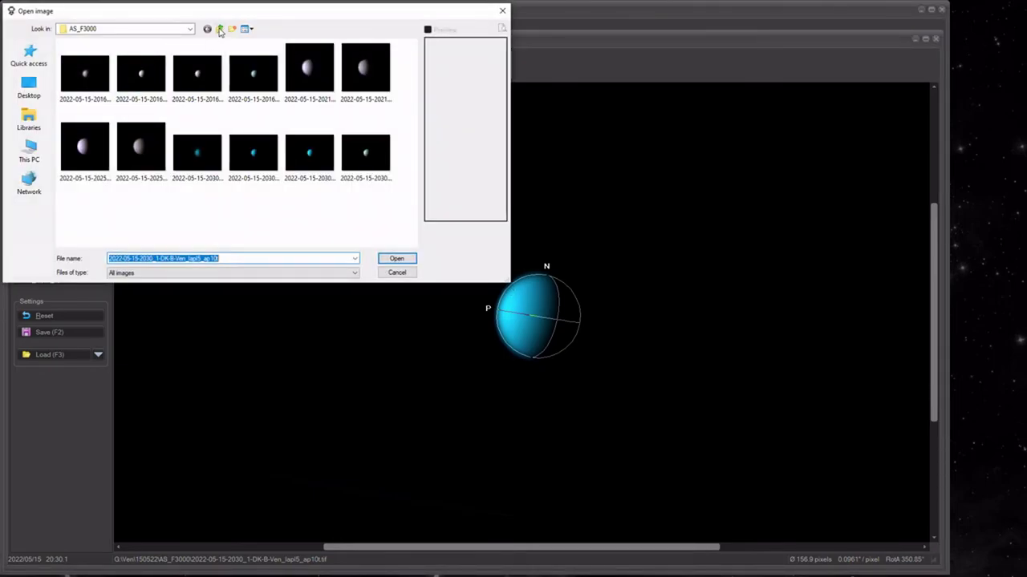
click(220, 30)
click(29, 89)
scroll(184, 165, down, 5)
scroll(185, 165, up, 5)
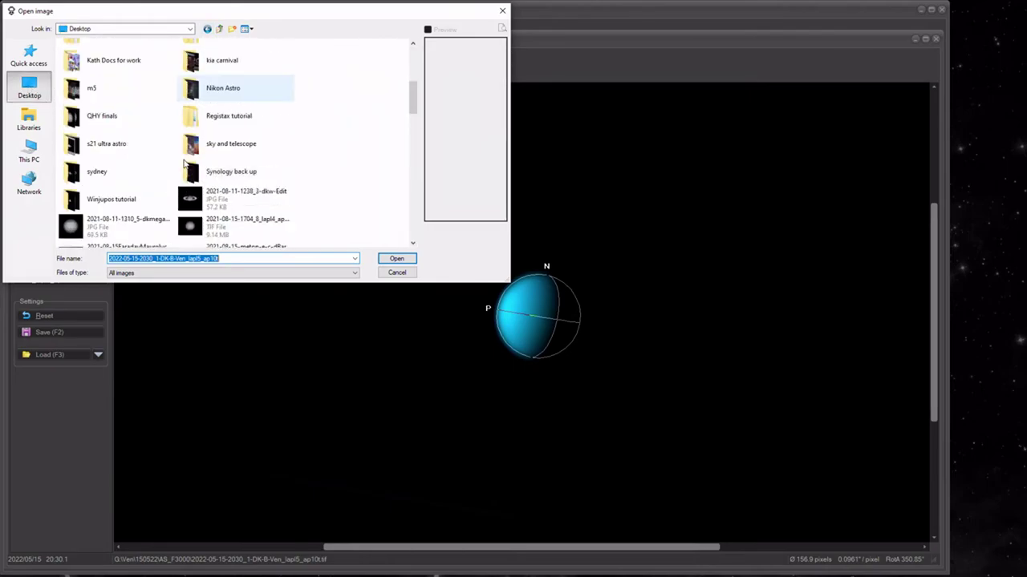
double_click(121, 200)
double_click(194, 111)
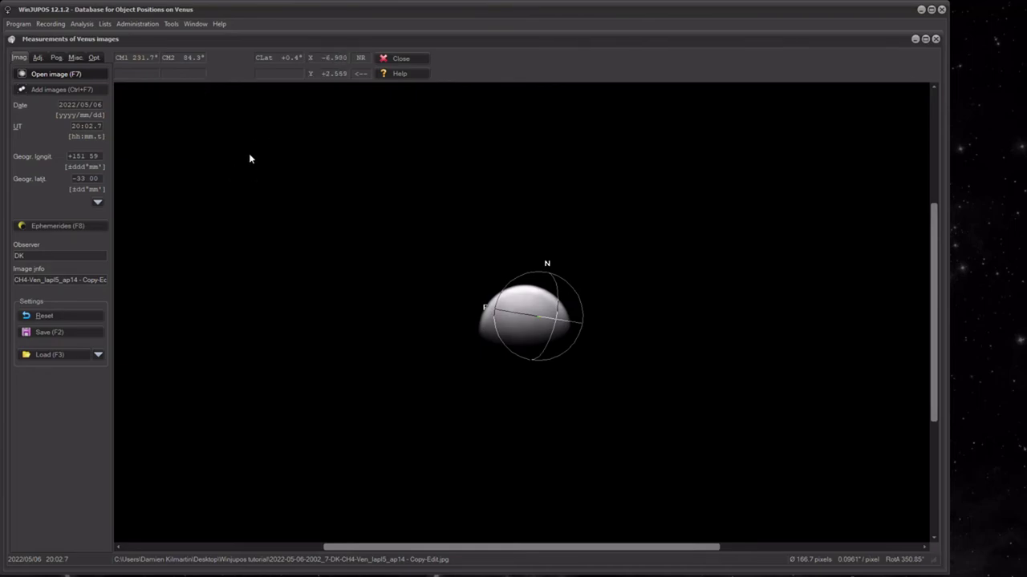
- Rotate the Venus outline frame to 271.12° and shift it until its limb matches the planet's bright half
click(44, 57)
key(p)
key(p)
key(Left)
key(Left)
key(Left)
key(Left)
key(Left)
key(Left)
key(Left)
key(Left)
key(Down)
key(Down)
key(Down)
key(Down)
key(Down)
key(Down)
key(Down)
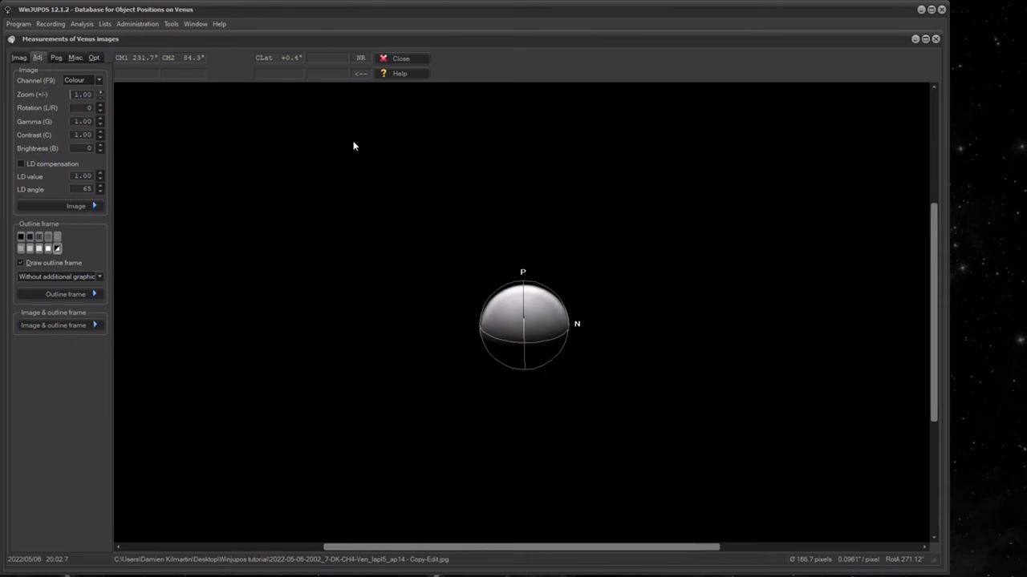
key(Down)
key(Down)
key(Down)
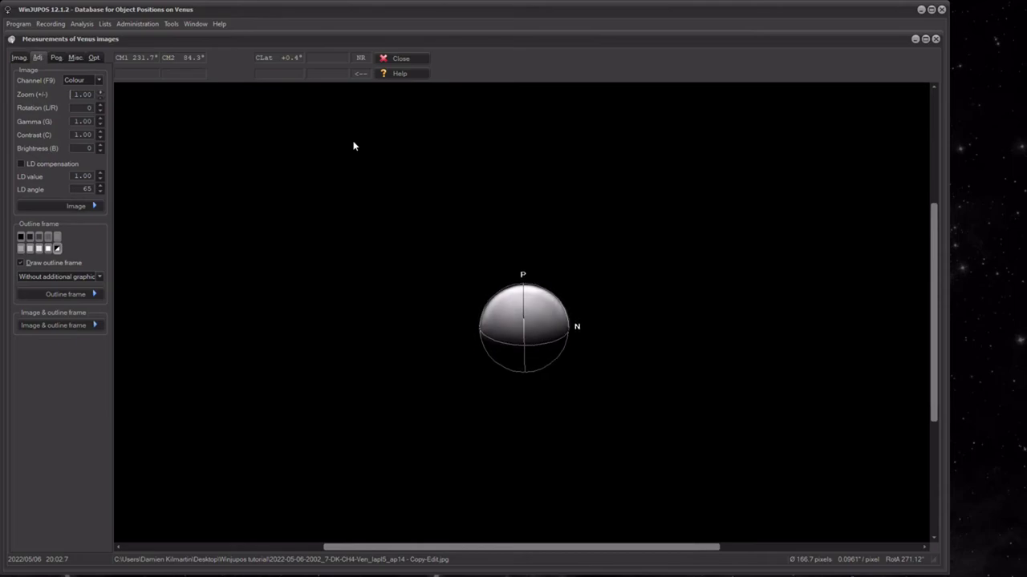
key(Down)
key(Right)
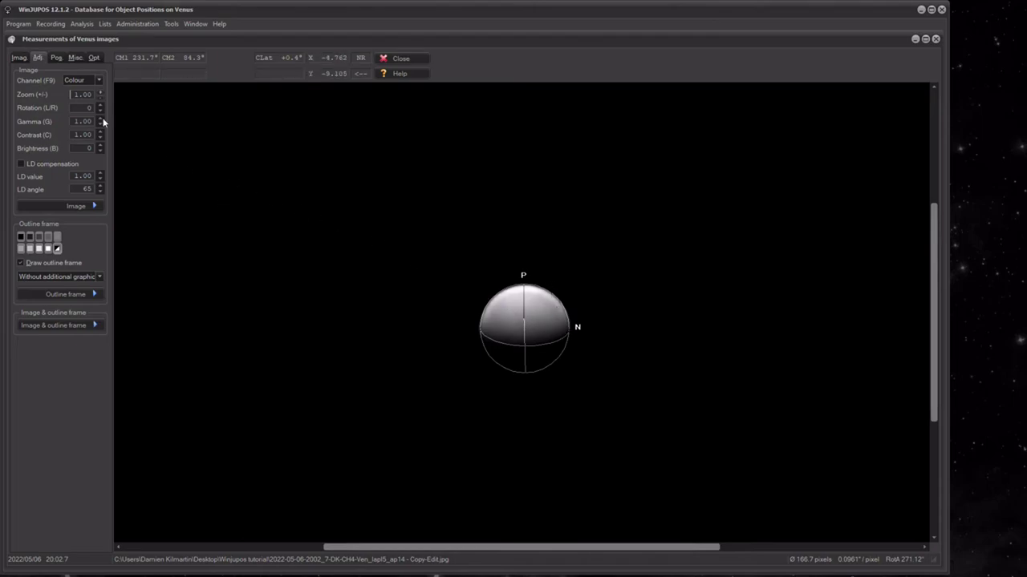
click(19, 58)
click(47, 75)
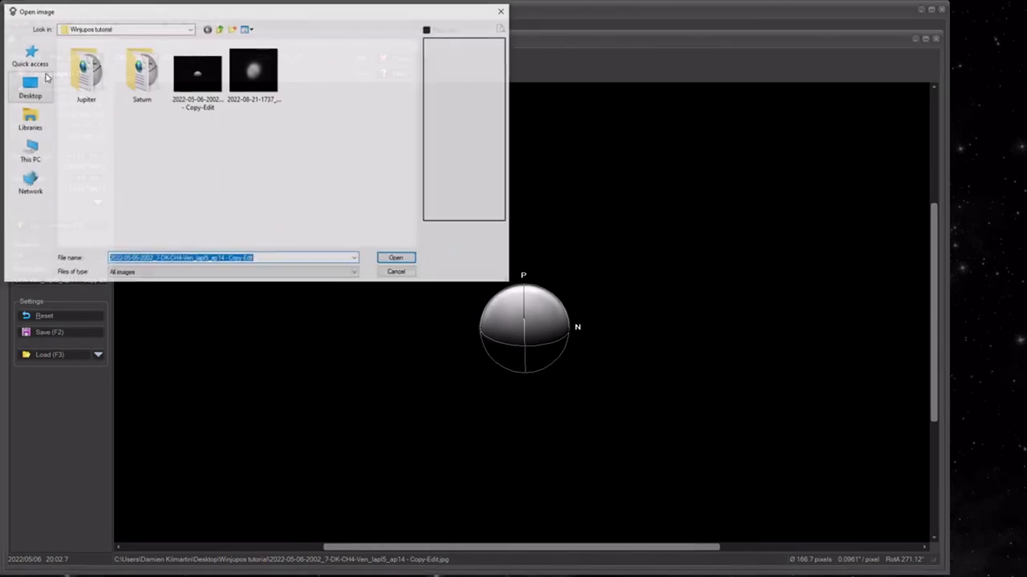
click(502, 10)
- Change the celestial body to Mars and start an image measurement
click(19, 23)
mouse_move(35, 40)
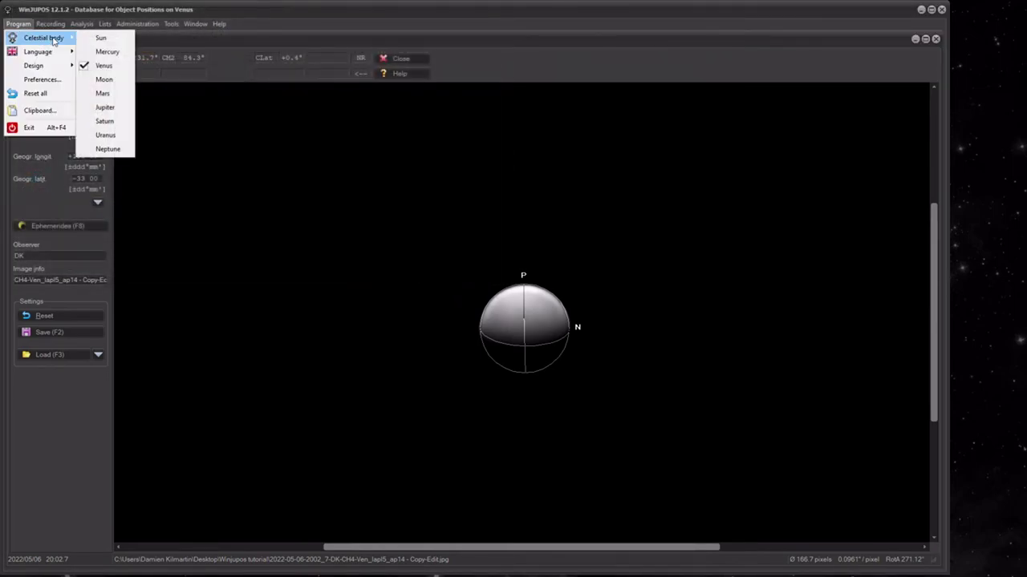
click(102, 93)
click(45, 24)
click(65, 72)
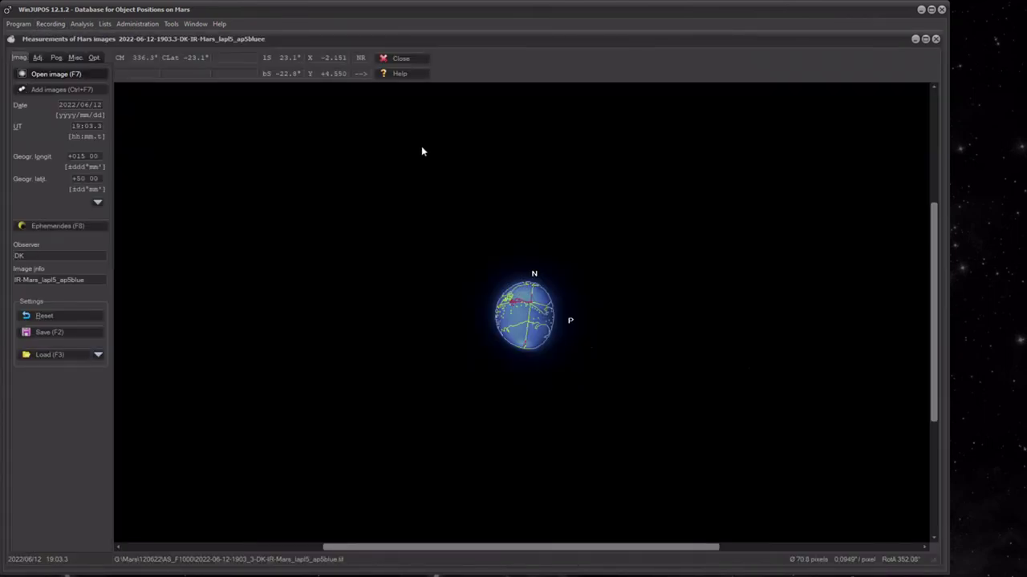
click(45, 73)
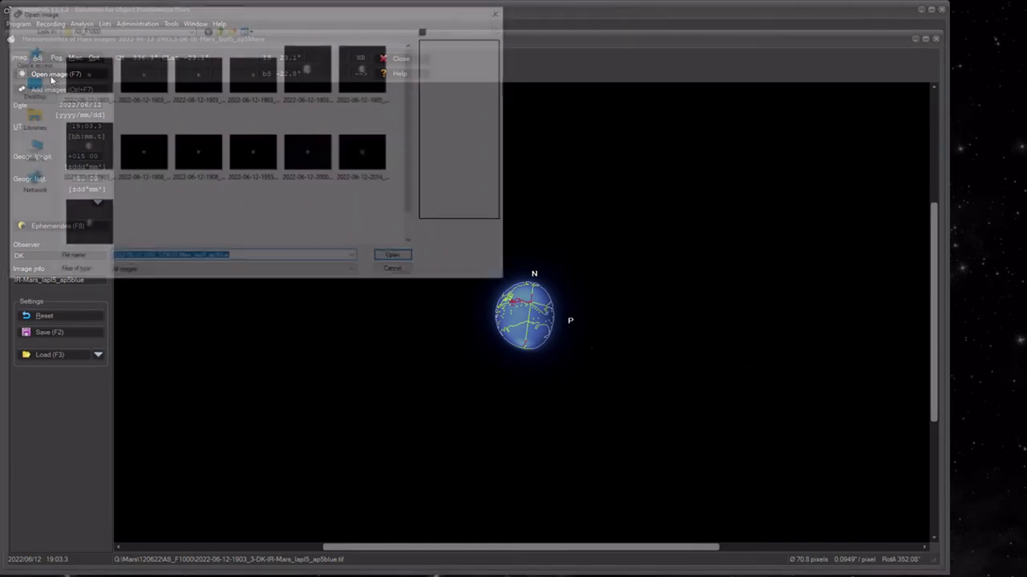
click(219, 31)
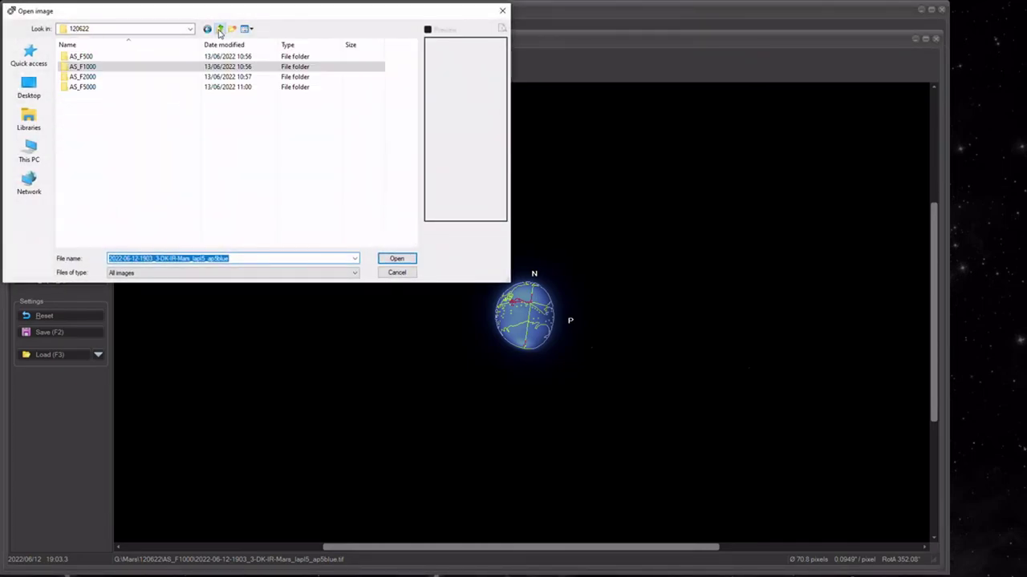
click(37, 92)
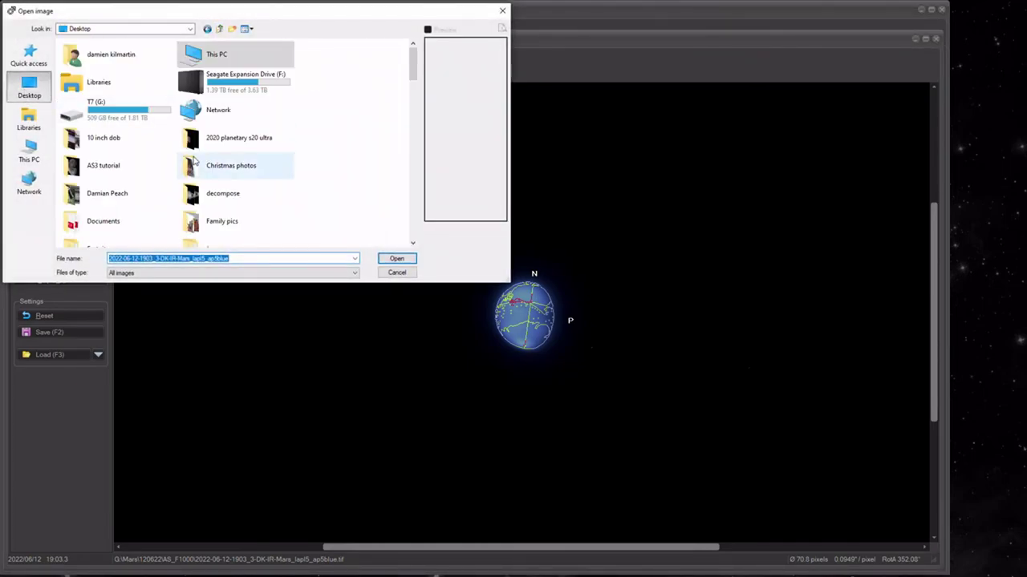
scroll(229, 165, down, 5)
scroll(234, 168, up, 1)
double_click(112, 201)
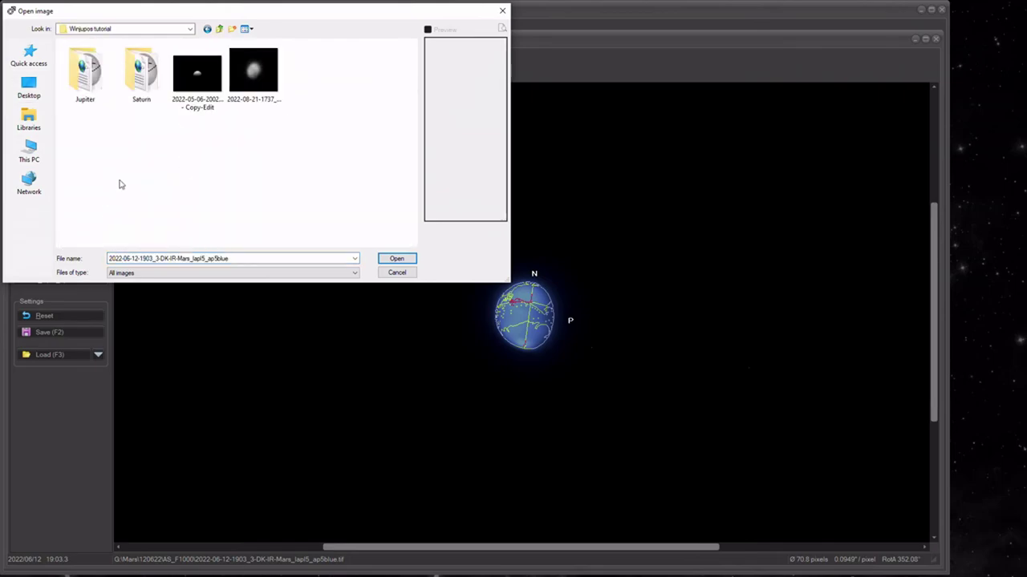
double_click(253, 71)
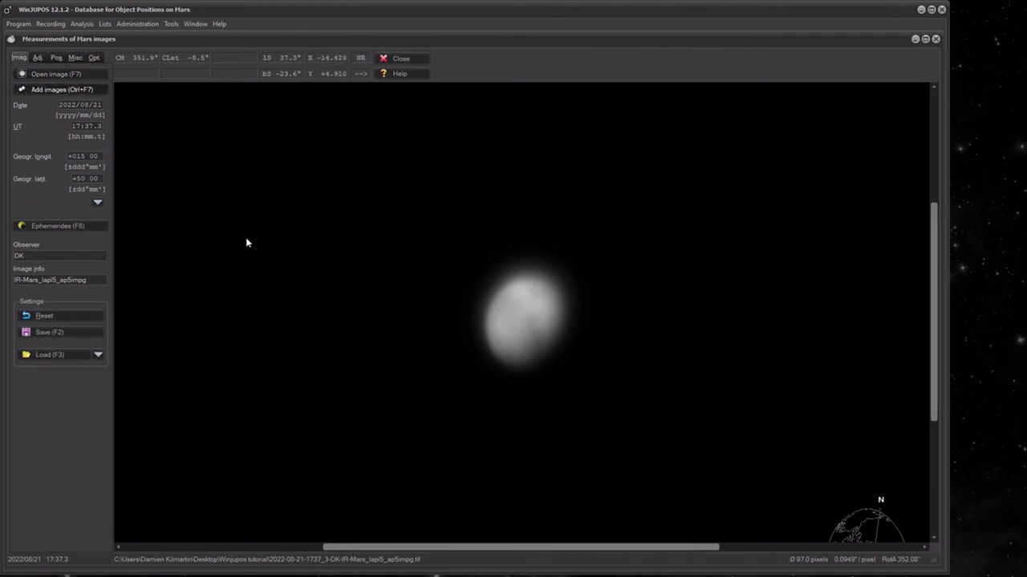
click(37, 57)
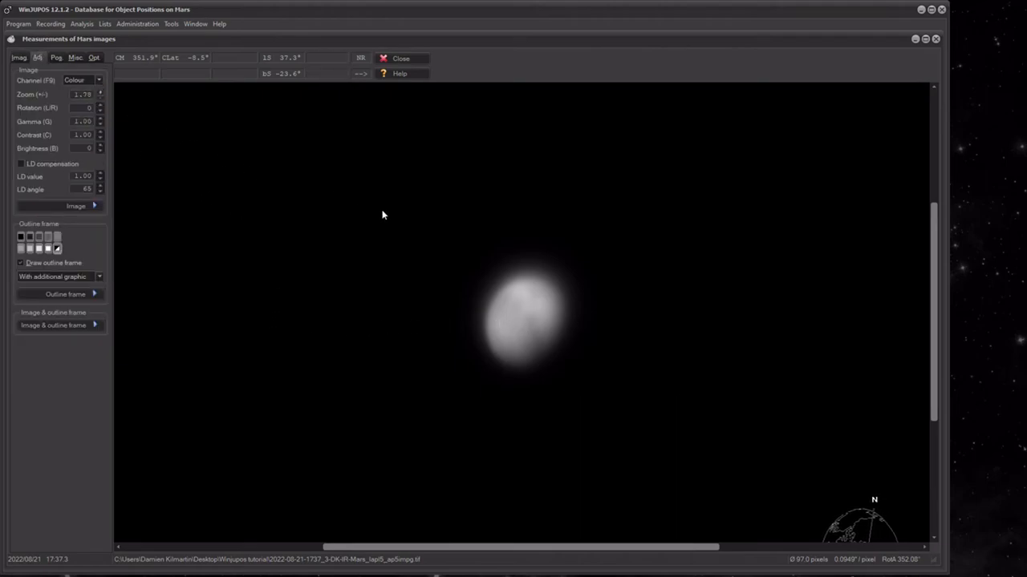
- Shift the Mars outline frame from the image's lower right corner until it sits just beside the planet's lower right limb
key(Left)
key(Left)
key(Left)
key(Left)
key(Left)
key(Left)
key(Left)
key(Left)
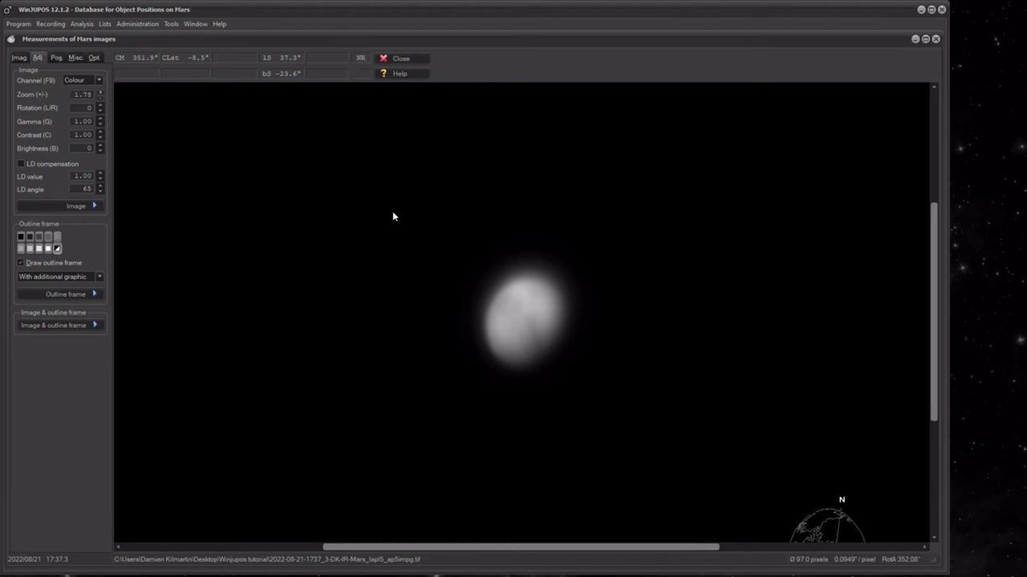
key(Left)
key(Left)
key(Left)
key(Left)
key(Left)
key(Left)
key(Left)
key(Left)
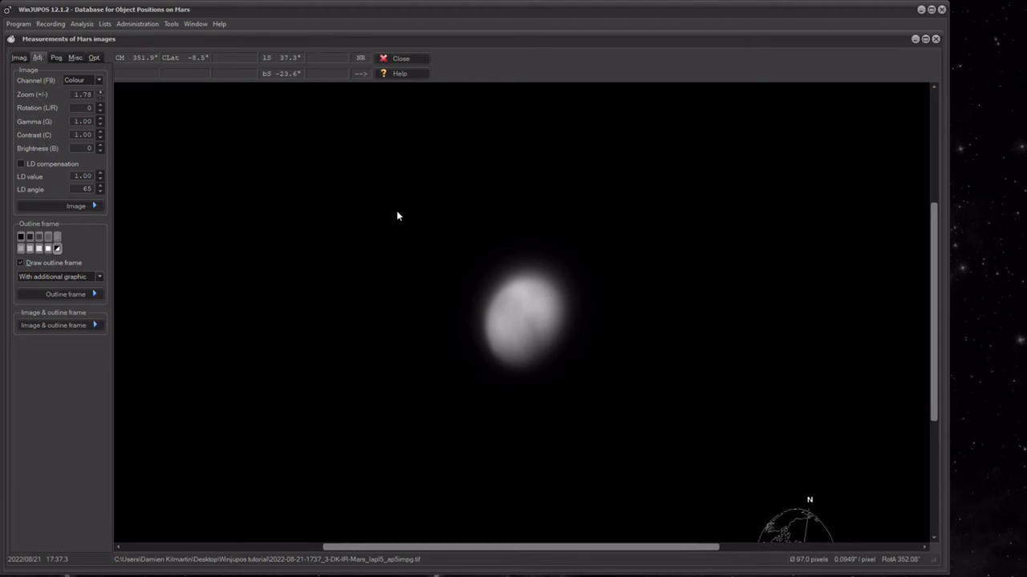
key(Left)
key(Left)
key(Left)
key(Left)
key(Left)
key(Left)
key(Left)
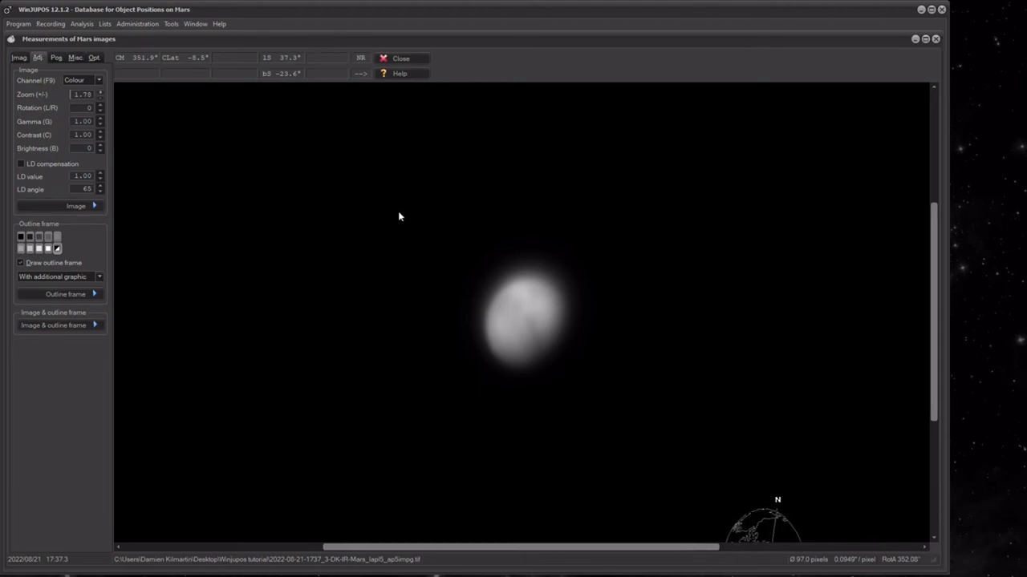
key(Up)
key(Up)
key(Up)
key(Up)
key(Up)
key(Up)
key(Up)
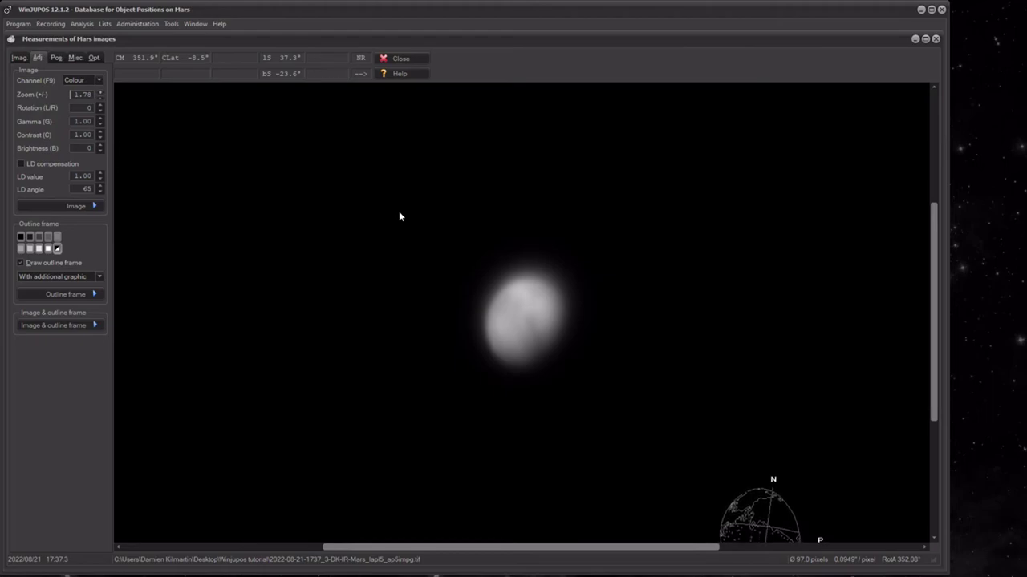
key(Up)
key(Up)
key(Up)
key(Up)
key(Up)
key(Up)
key(Up)
key(Up)
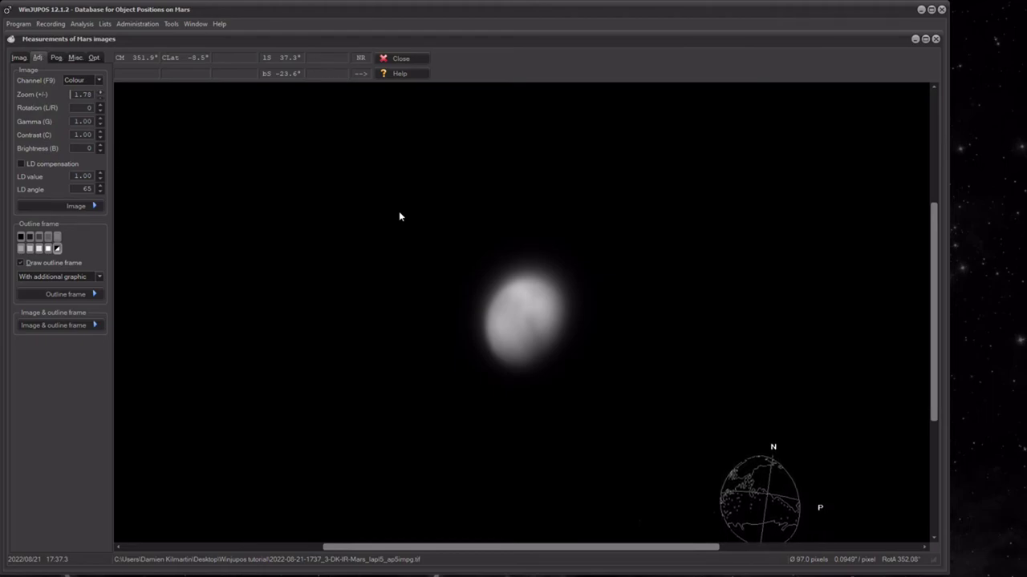
key(Up)
key(Up)
key(Up)
key(Up)
key(Up)
key(Up)
key(Up)
key(Up)
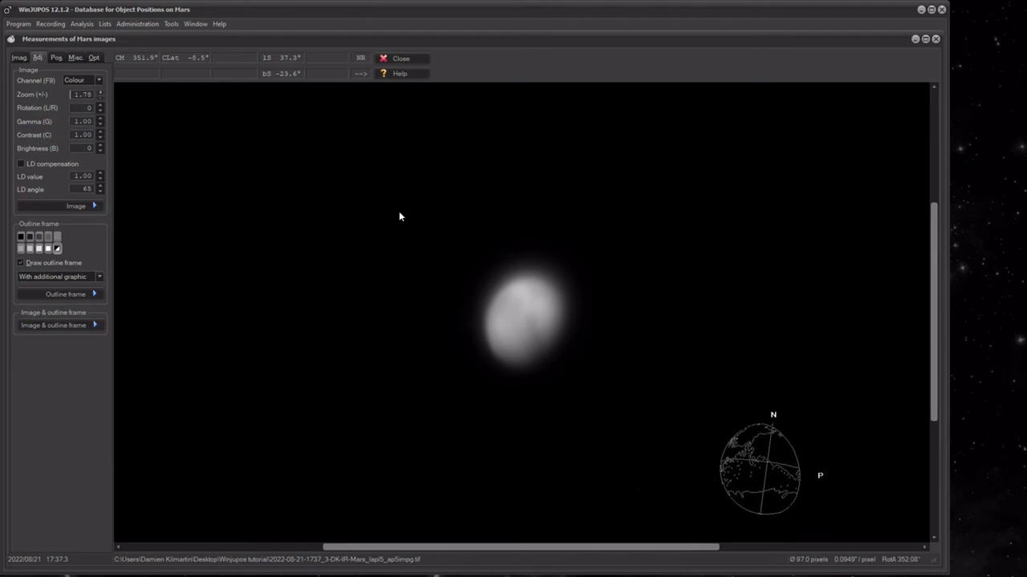
key(Up)
key(Up)
key(Up)
key(Up)
key(Up)
key(Up)
key(Up)
key(Up)
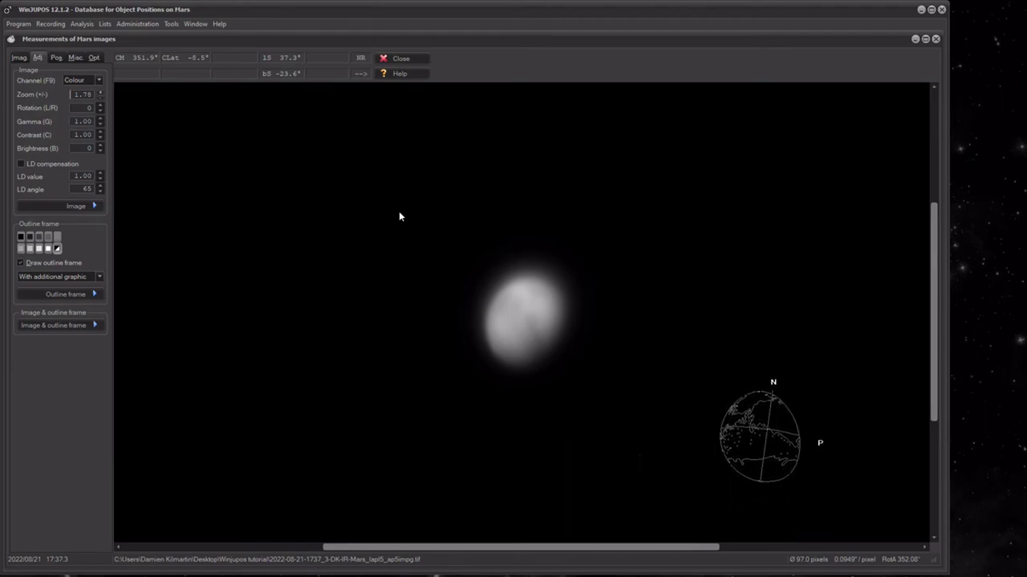
key(Up)
key(Up)
key(Up)
key(Up)
key(Up)
key(Up)
key(Up)
key(Up)
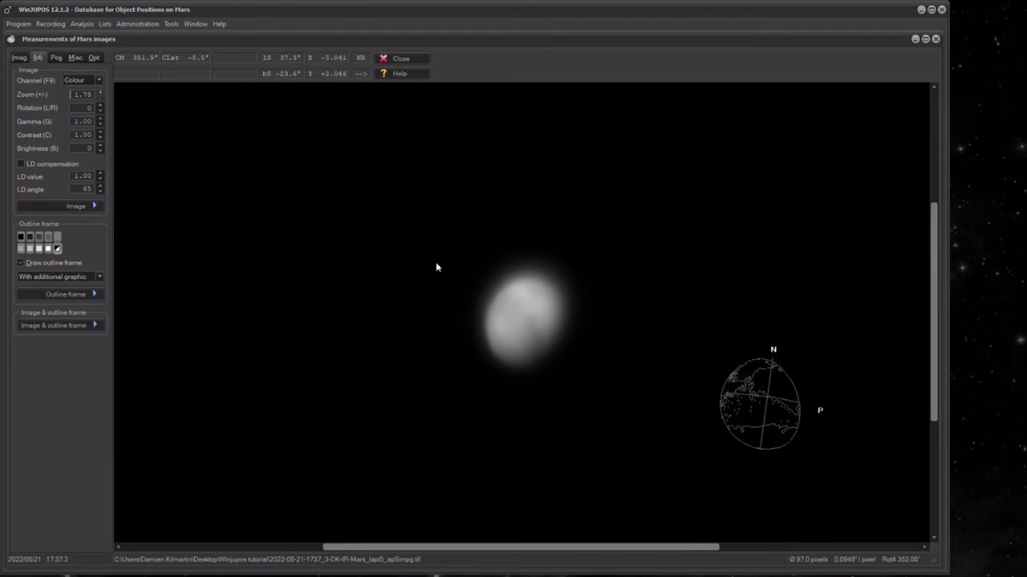
key(Up)
key(Left)
key(Left)
key(Left)
key(Left)
key(Left)
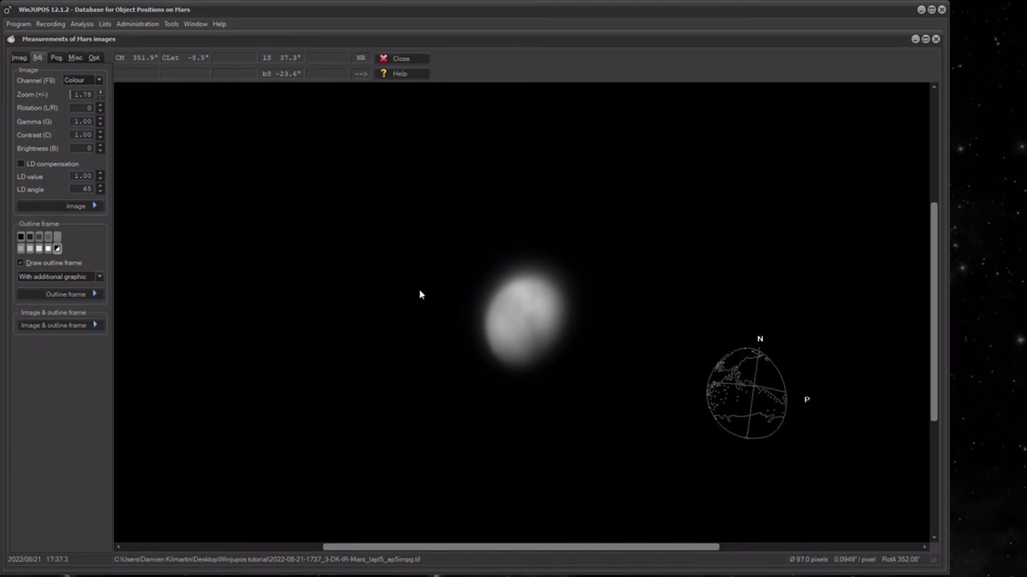
key(Left)
key(Left)
key(Left)
key(Left)
key(Left)
key(Left)
key(Left)
key(Left)
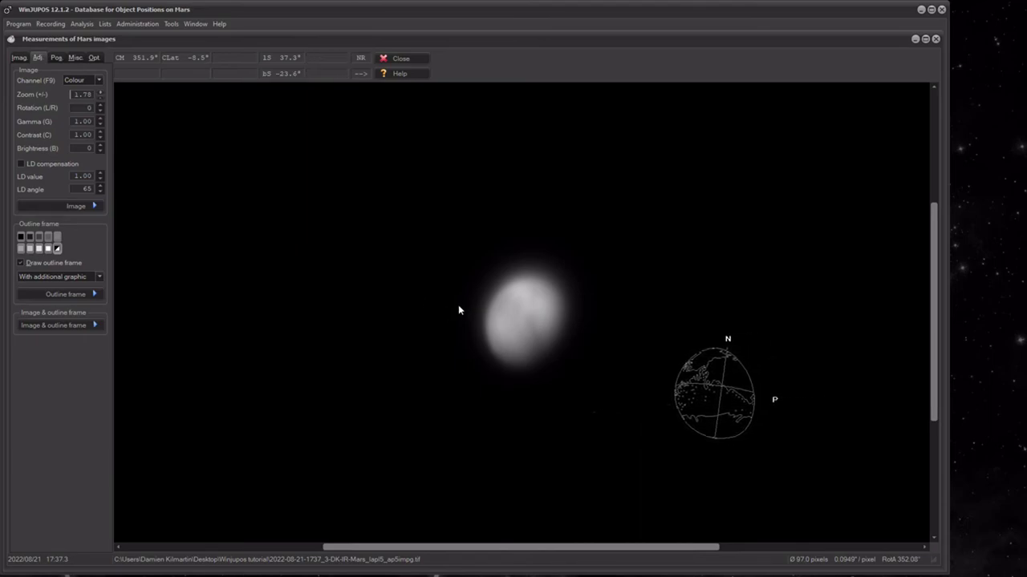
key(Left)
key(Left)
key(Left)
key(Left)
key(Left)
key(Left)
key(Left)
key(Left)
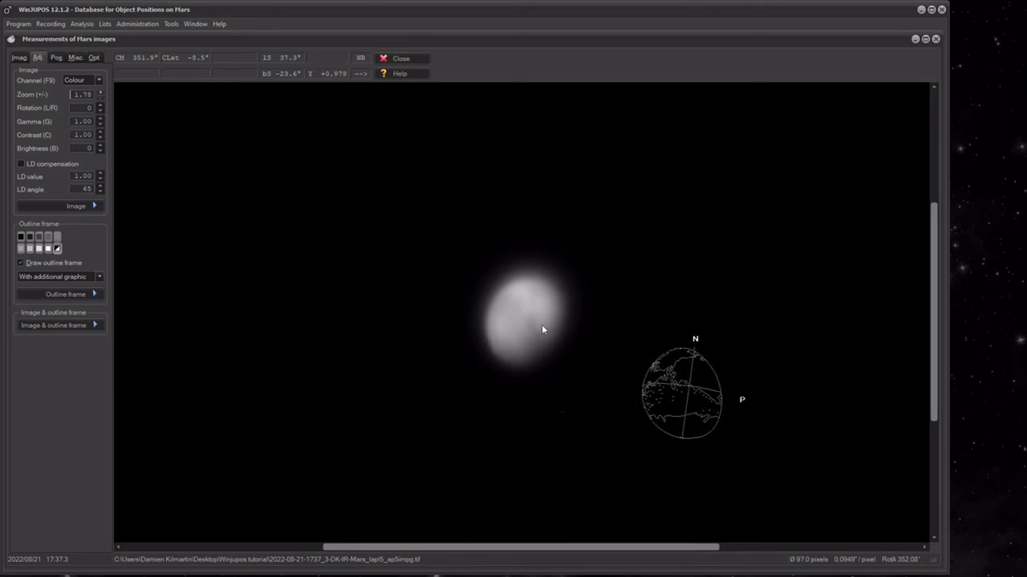
key(Left)
key(Left)
key(Left)
key(Left)
key(Left)
key(Left)
key(Left)
key(Left)
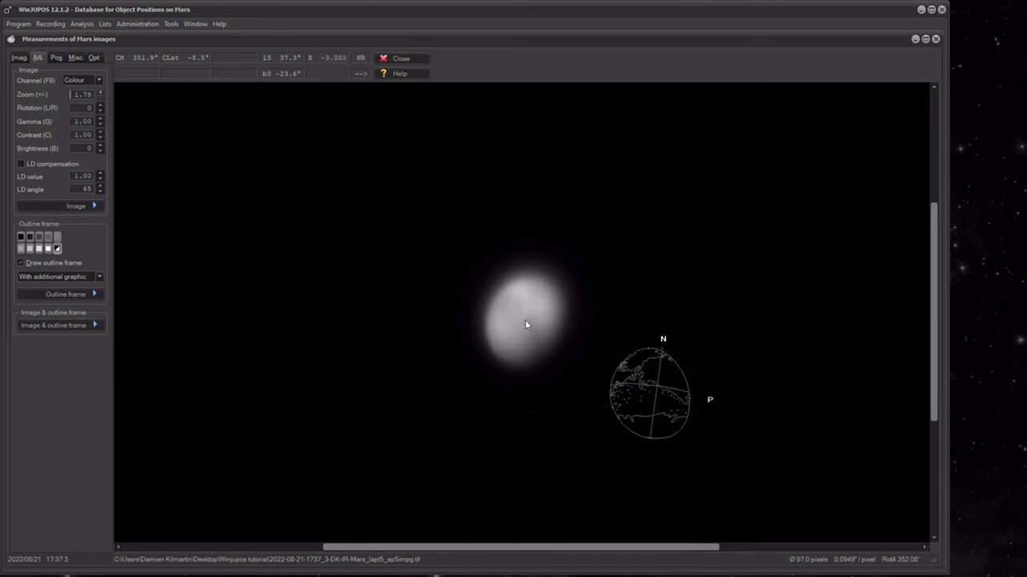
key(Left)
key(Left)
key(Left)
key(Left)
key(Left)
key(Left)
key(Left)
key(Left)
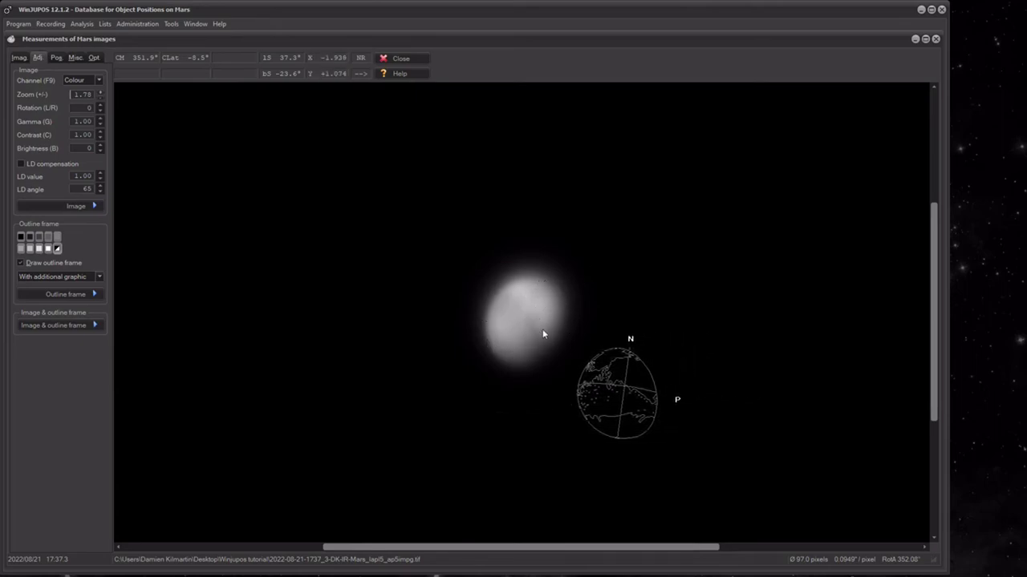
key(Left)
key(Left)
key(Left)
key(Left)
key(Up)
key(Up)
key(Up)
key(Up)
key(Up)
key(Up)
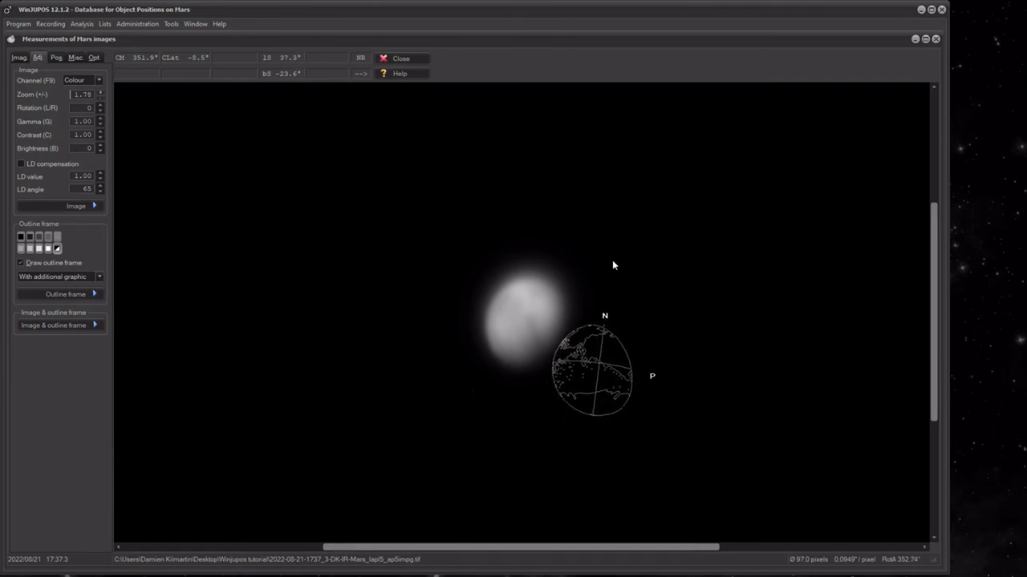
- Rotate the Mars outline frame to 322.83°
key(End)
key(End)
key(End)
key(End)
key(End)
key(End)
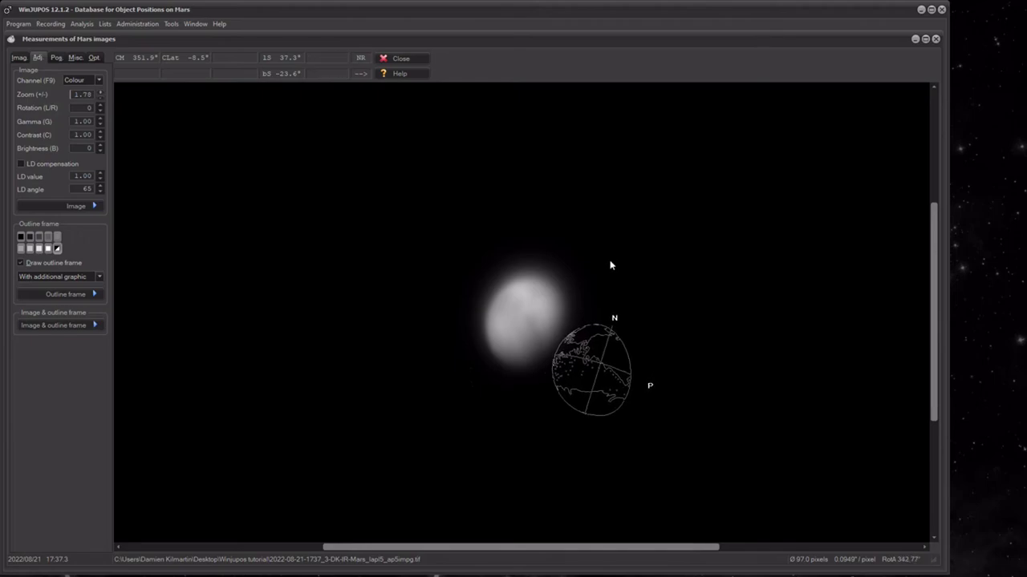
key(End)
key(End)
key(End)
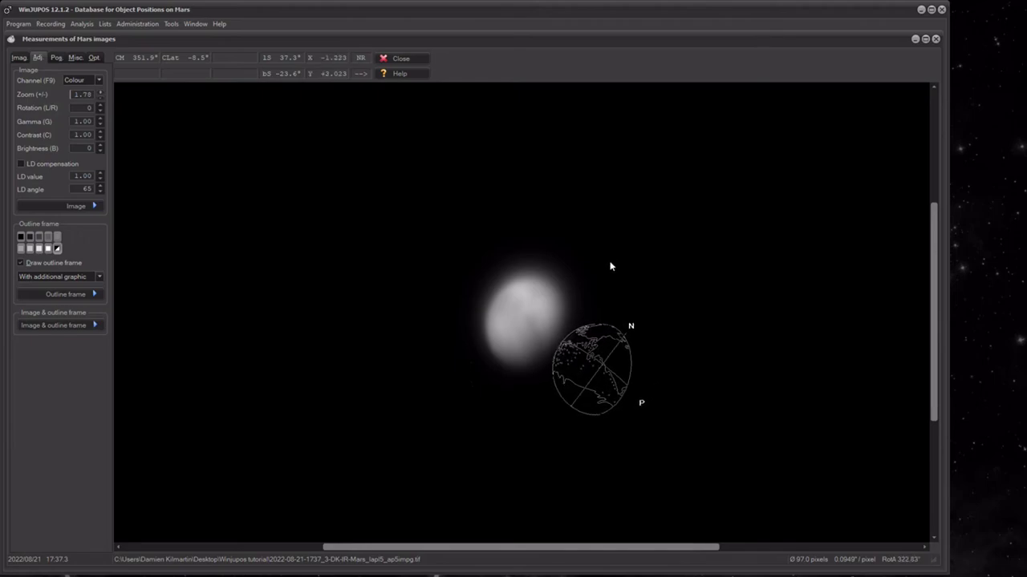
- Move the outline frame onto the Mars disc so that its edge coincides with the planet's limb
key(Left)
key(Left)
key(Left)
key(Left)
key(Left)
key(Left)
key(Left)
key(Left)
key(Left)
key(Left)
key(Left)
key(Left)
key(Left)
key(Left)
key(Left)
key(Left)
key(Left)
key(Left)
key(Left)
key(Left)
key(Left)
key(Up)
key(Up)
key(Up)
key(Up)
key(Up)
key(Up)
key(Up)
key(Up)
key(Up)
key(Up)
key(Up)
key(Up)
key(Up)
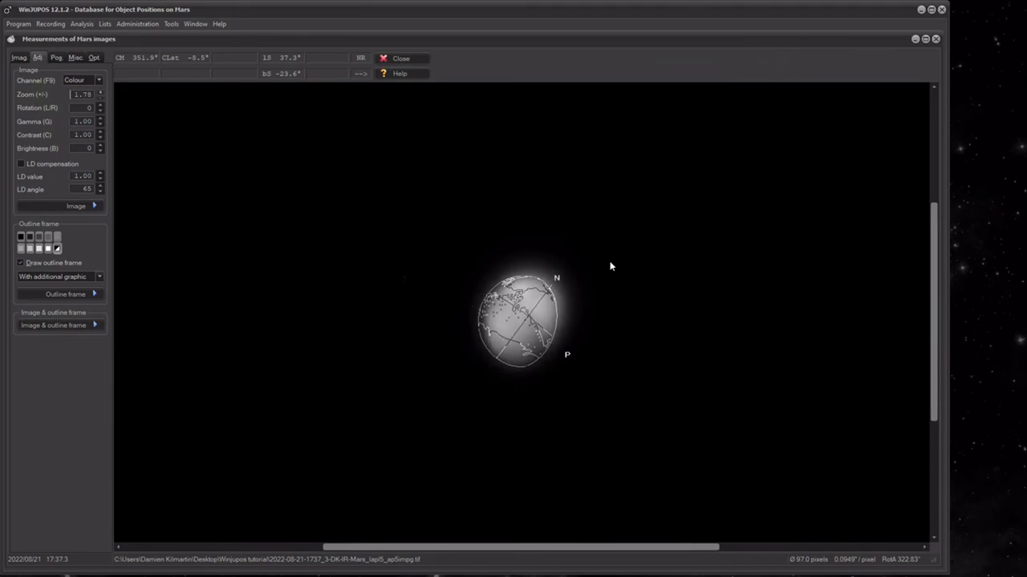
key(Right)
key(Right)
key(Up)
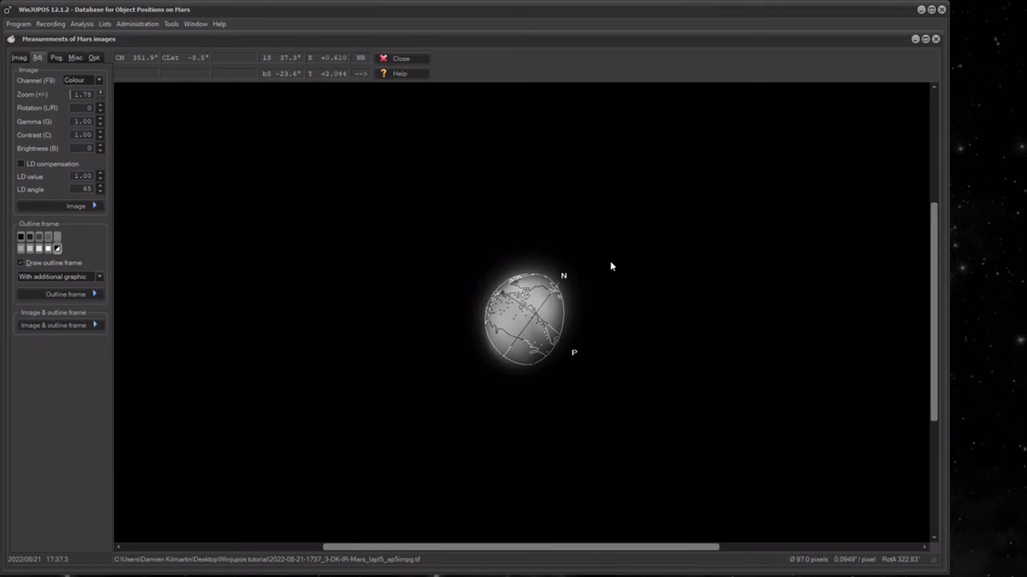
- Fine-tune the rotation of the fitted Mars outline frame to 318.18°
key(End)
key(End)
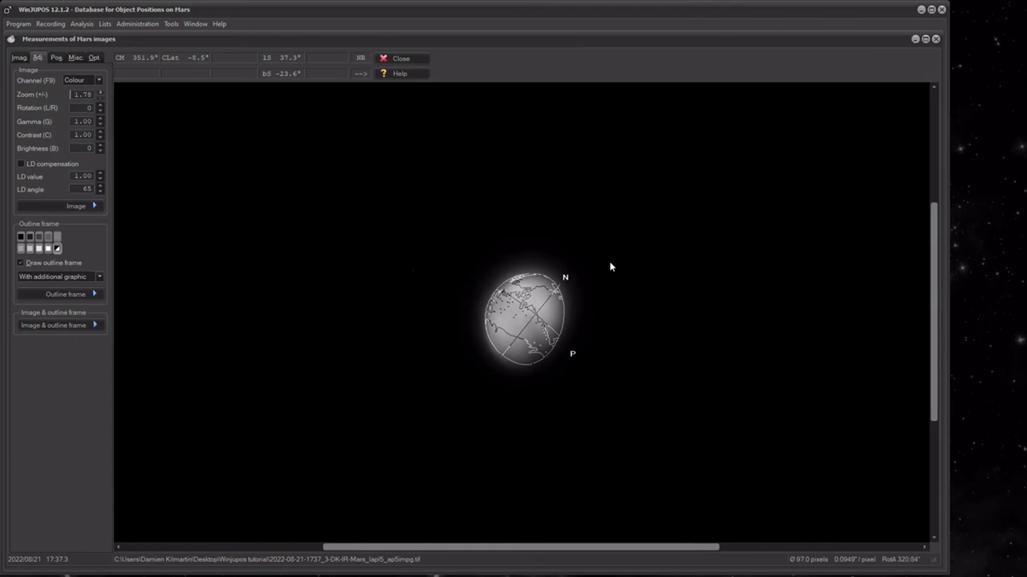
key(End)
key(End)
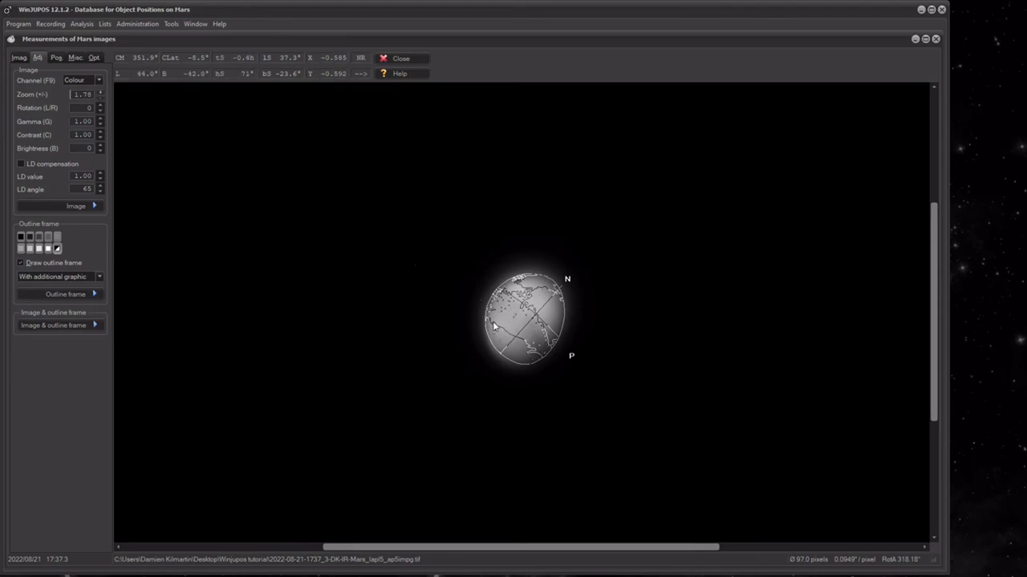
- Set the Mars outline frame to be drawn without additional graphic
key(Down)
key(Up)
click(99, 277)
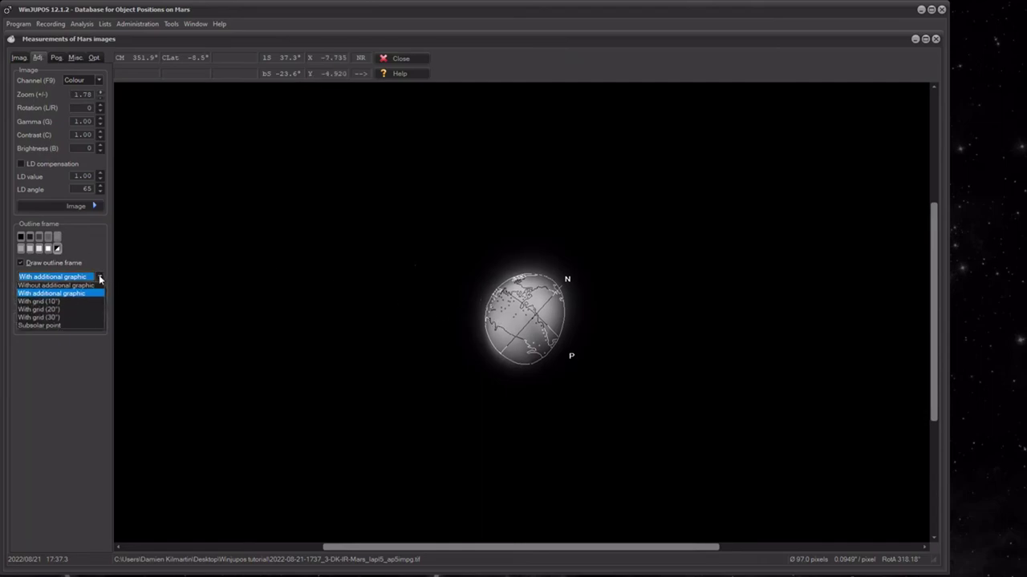
click(61, 289)
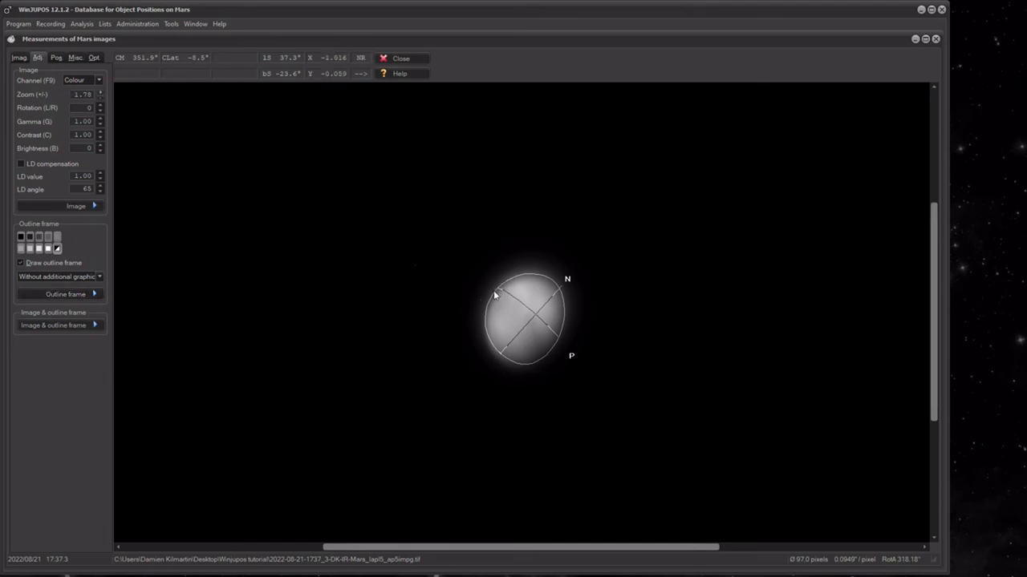
- Shift the Mars outline frame slightly down and left and shrink it to a diameter of 94.8 pixels to fit the disc
key(Down)
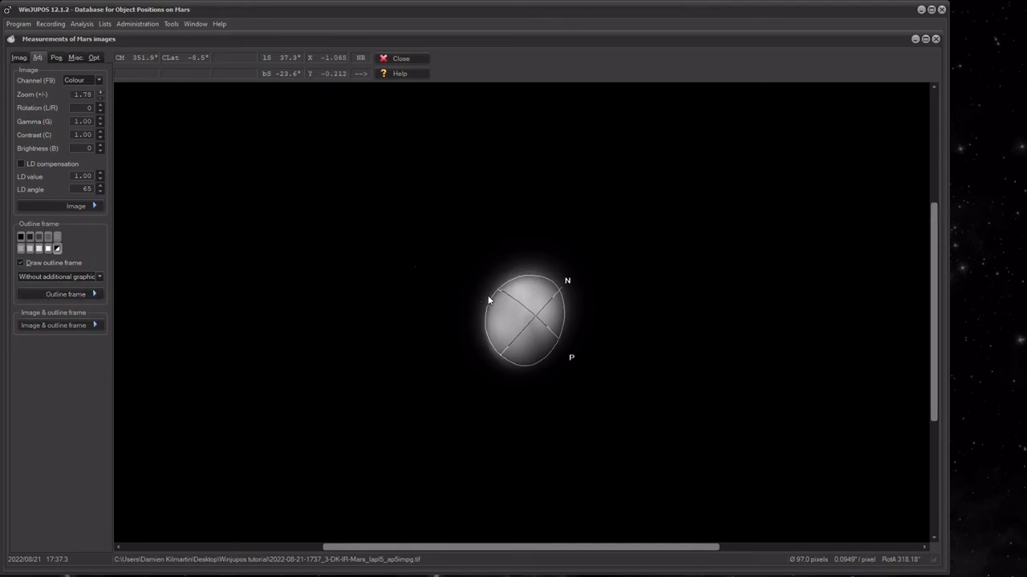
key(Down)
key(Down)
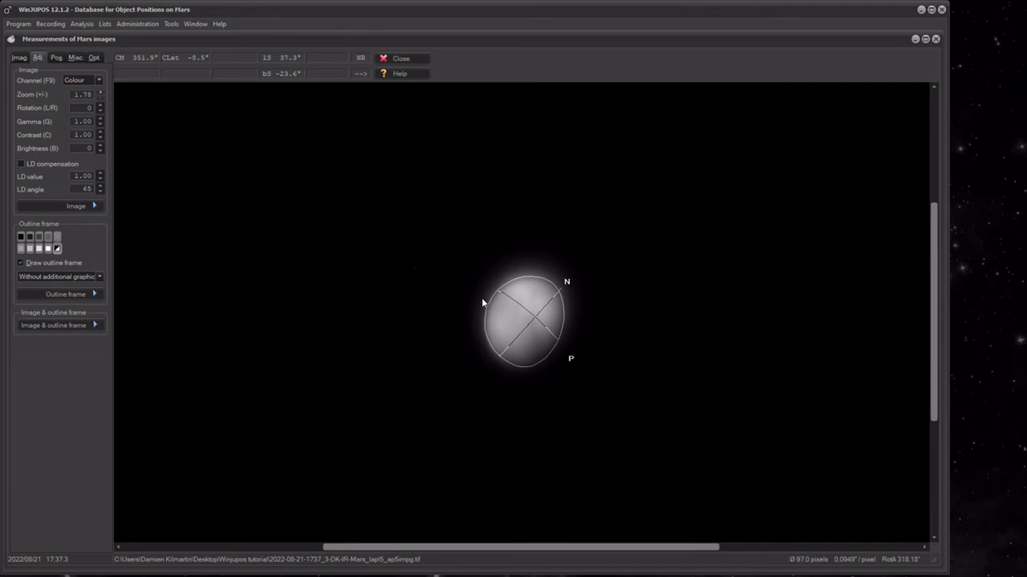
key(Down)
key(Down)
key(Left)
key(Page_Down)
key(Page_Down)
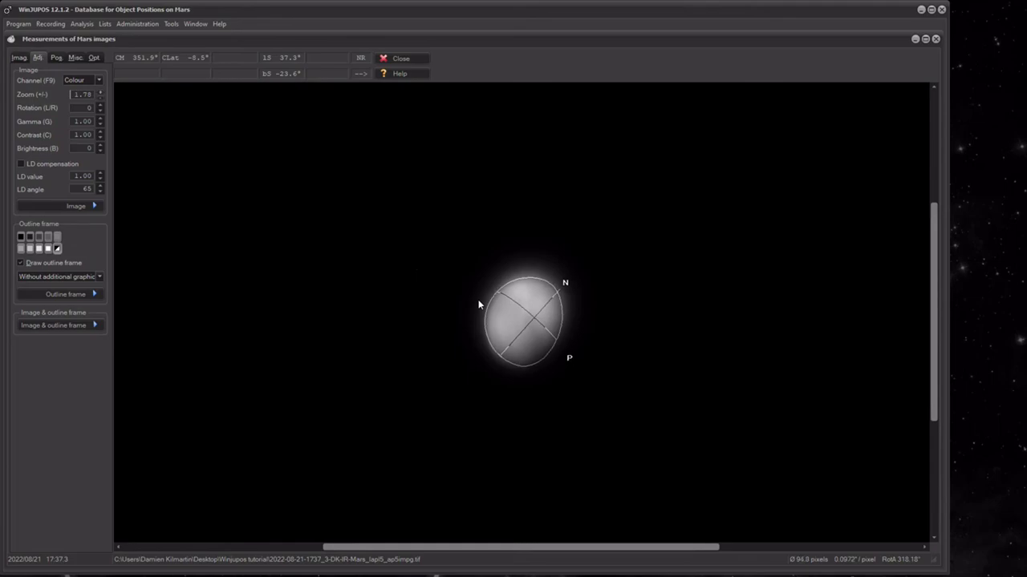
key(Left)
click(171, 25)
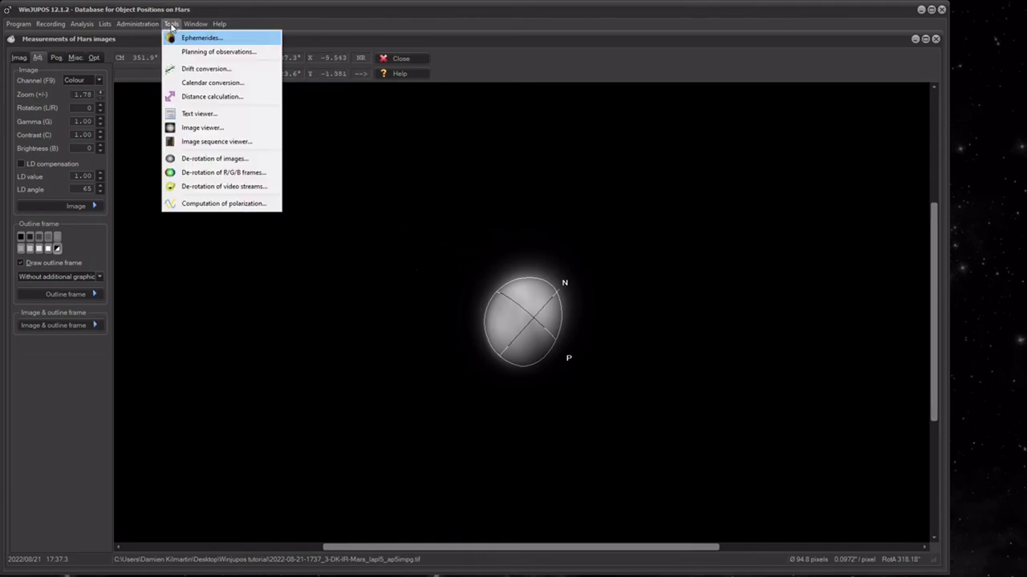
click(198, 175)
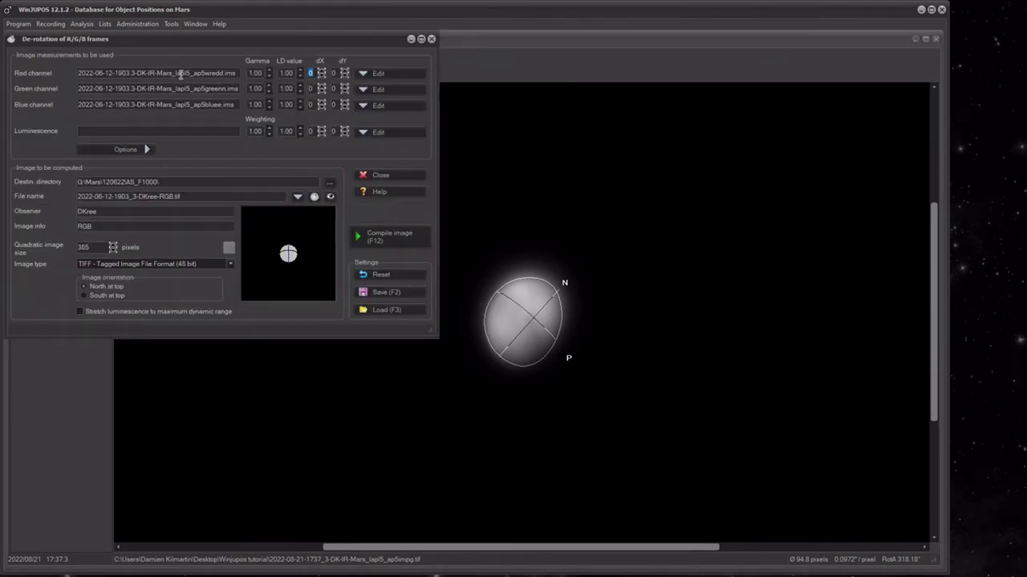
click(430, 39)
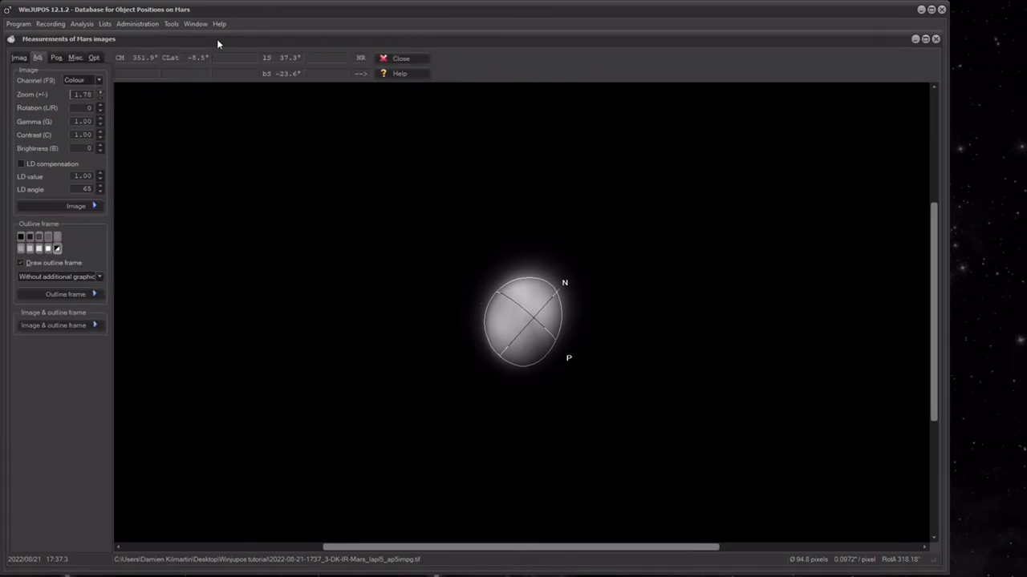
- Switch the celestial body to Jupiter and open the de-rotation of R/G/B frames tool
click(18, 24)
mouse_move(44, 39)
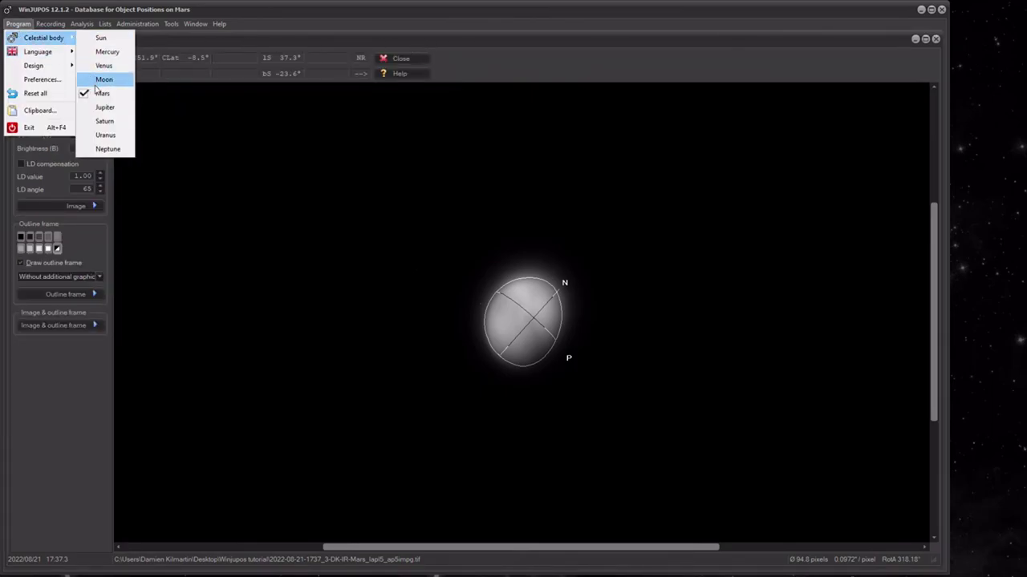
click(104, 111)
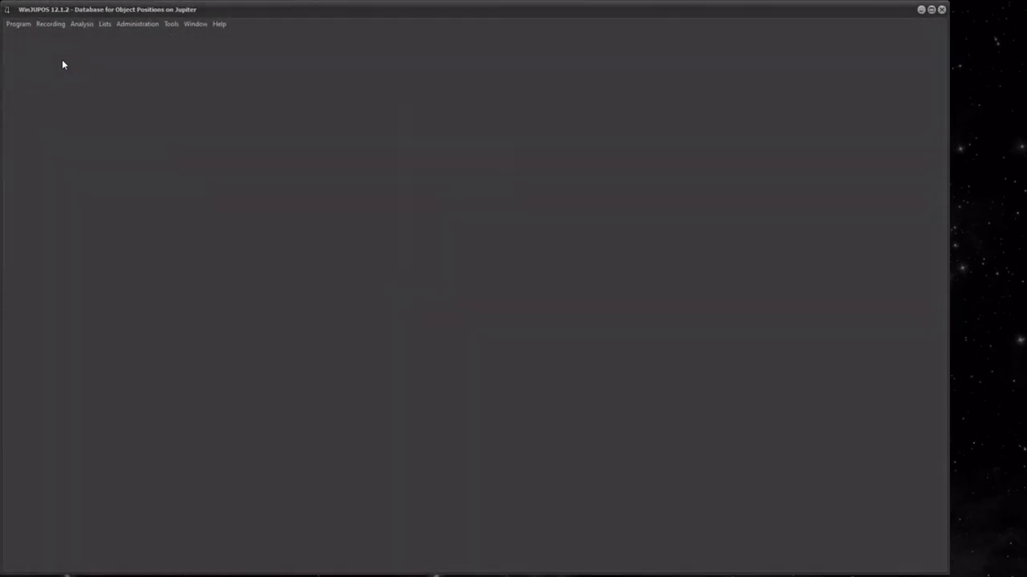
click(171, 24)
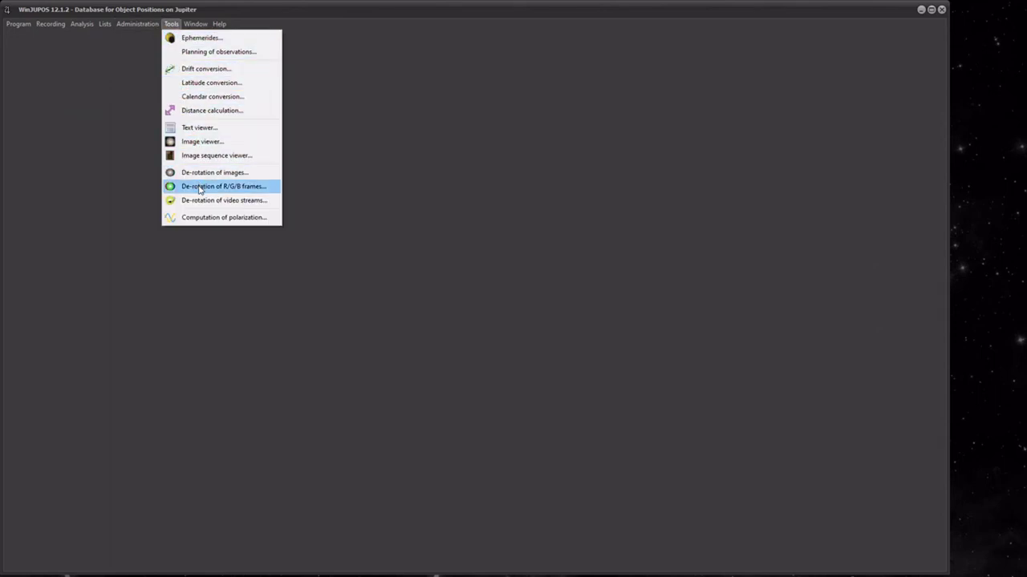
click(201, 187)
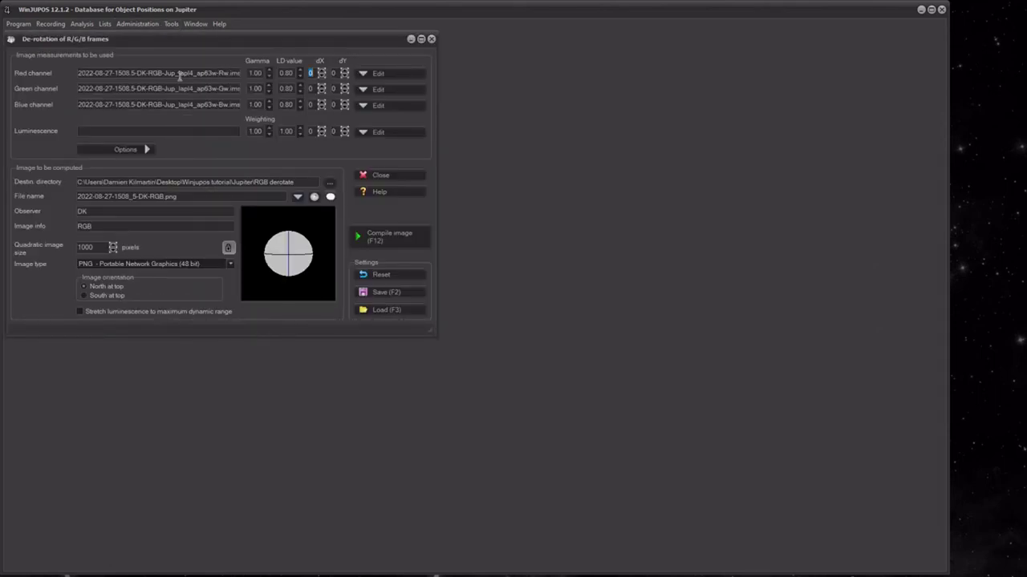
- Remove the existing image measurements from the red, green and blue channels
click(367, 72)
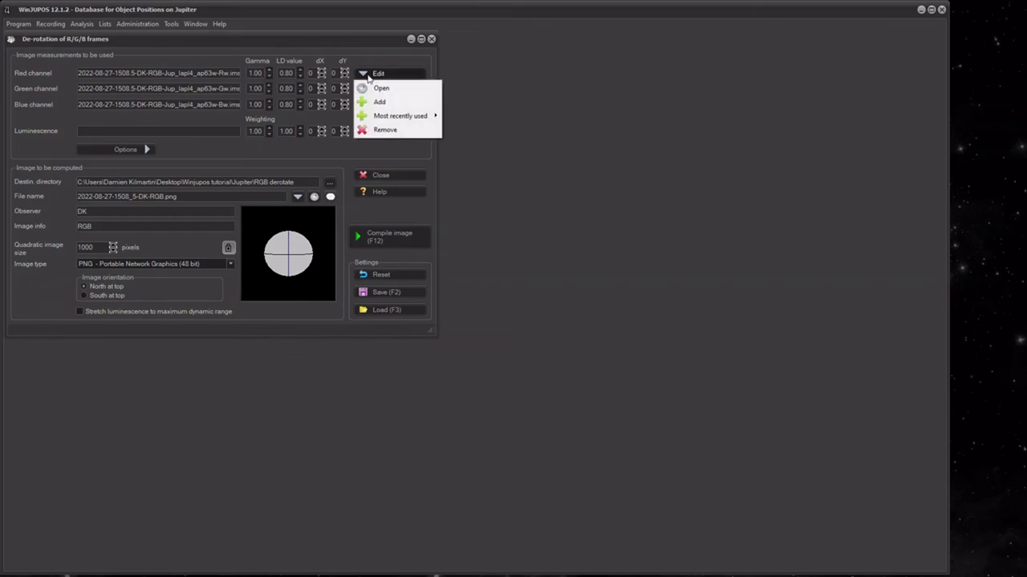
click(377, 131)
click(367, 89)
click(384, 146)
click(367, 105)
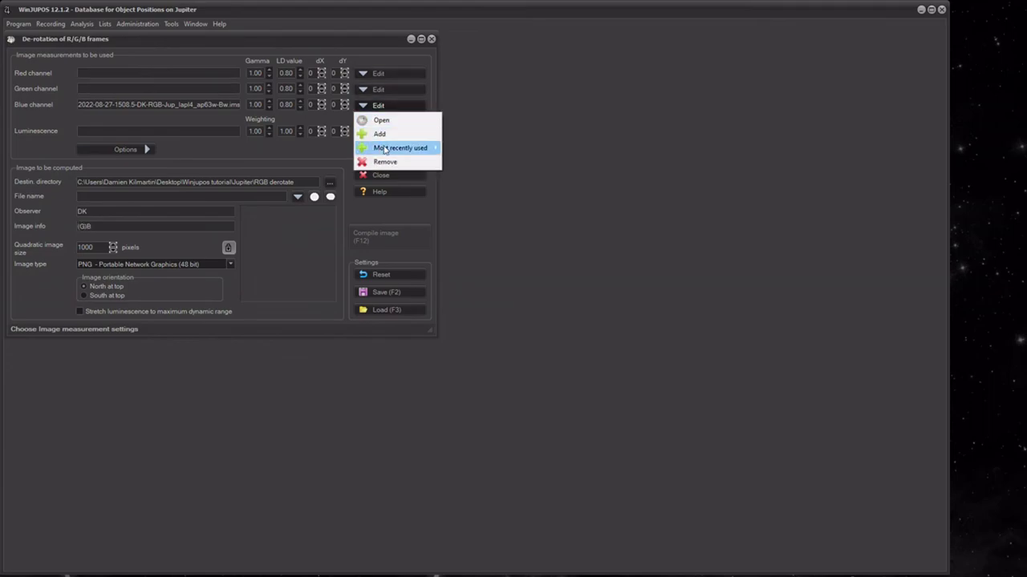
click(381, 160)
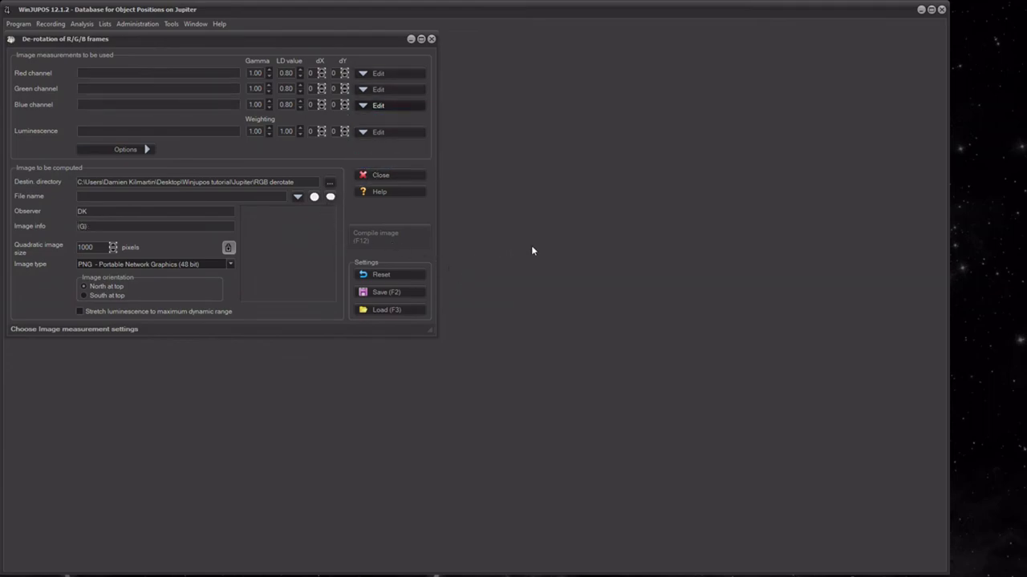
- Start adding a red channel measurement and browse to the RGB derotate folder
click(375, 75)
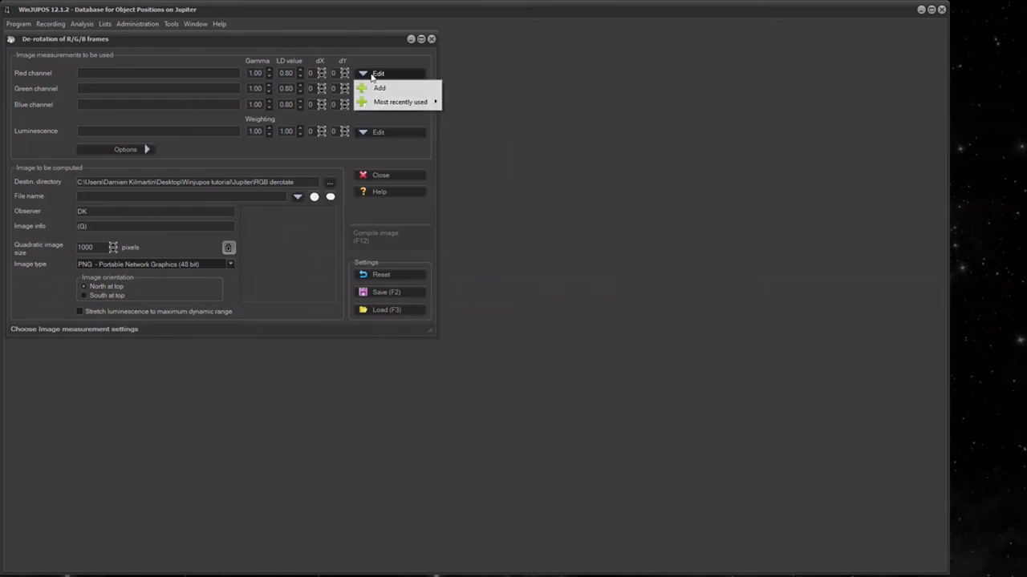
click(377, 87)
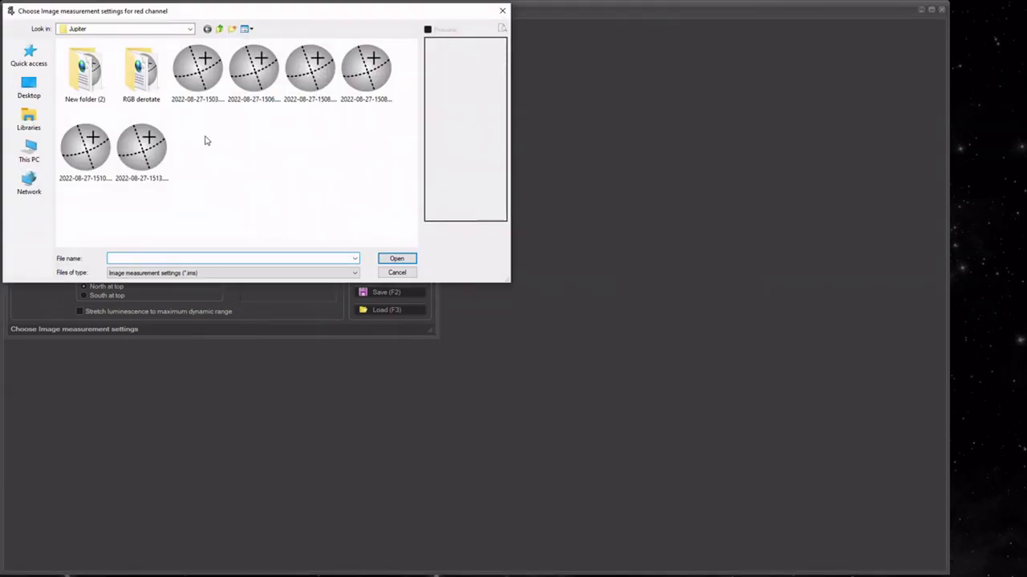
double_click(139, 80)
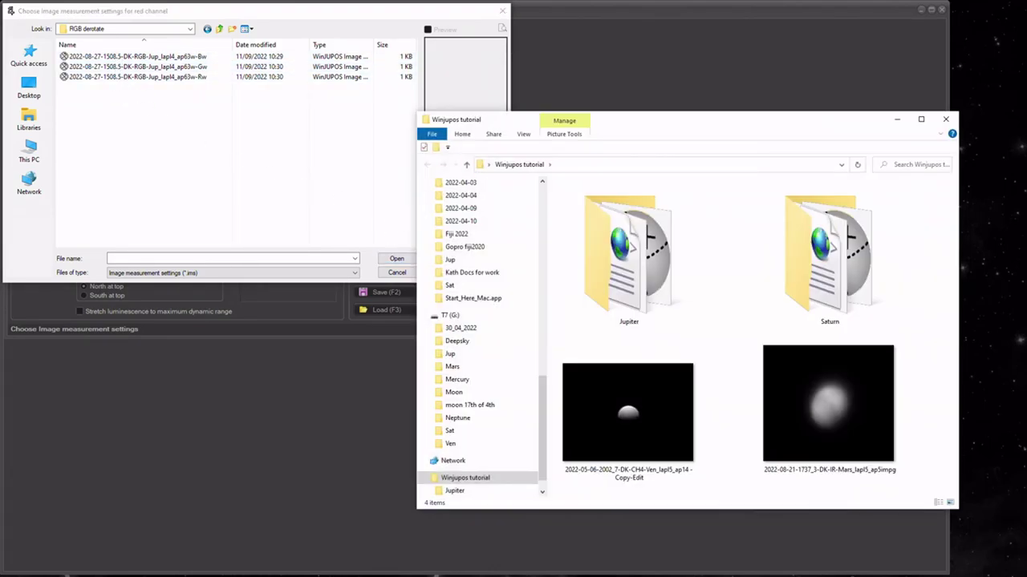
- In File Explorer, go to the Jupiter folder's RGB derotate subfolder and view the red image ending in ap63w-Rw
double_click(628, 252)
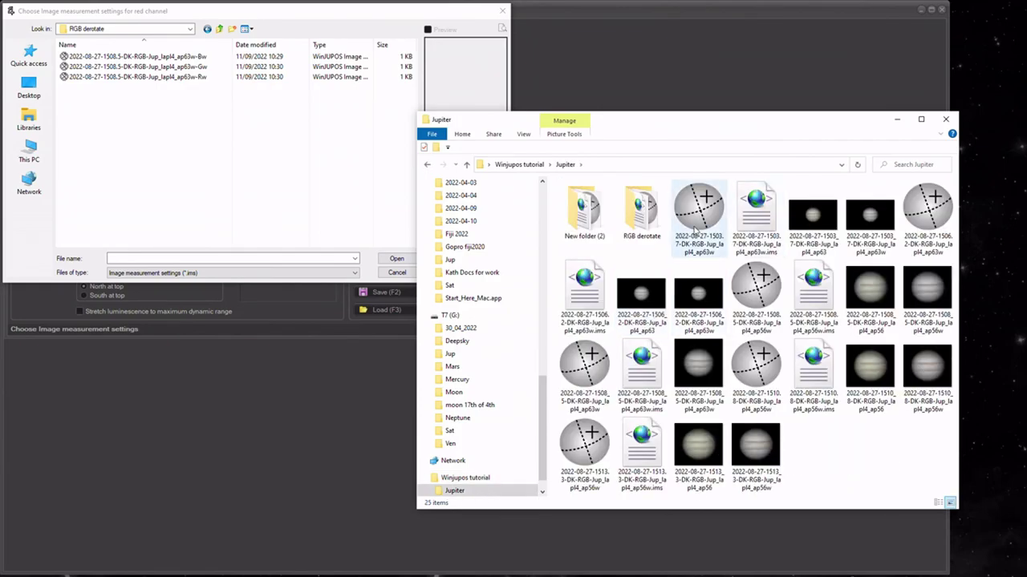
double_click(649, 215)
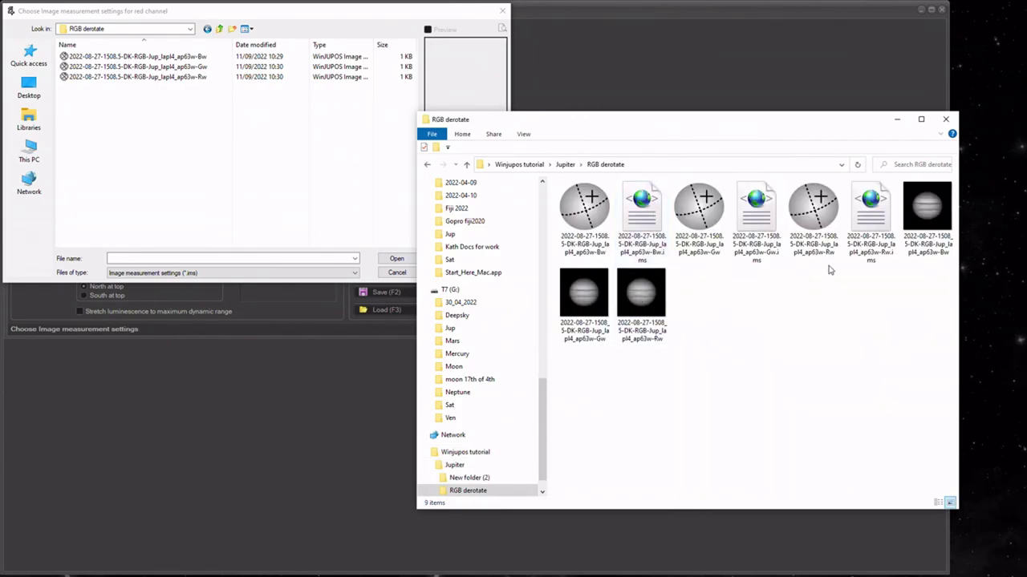
drag(959, 239, 985, 238)
double_click(648, 303)
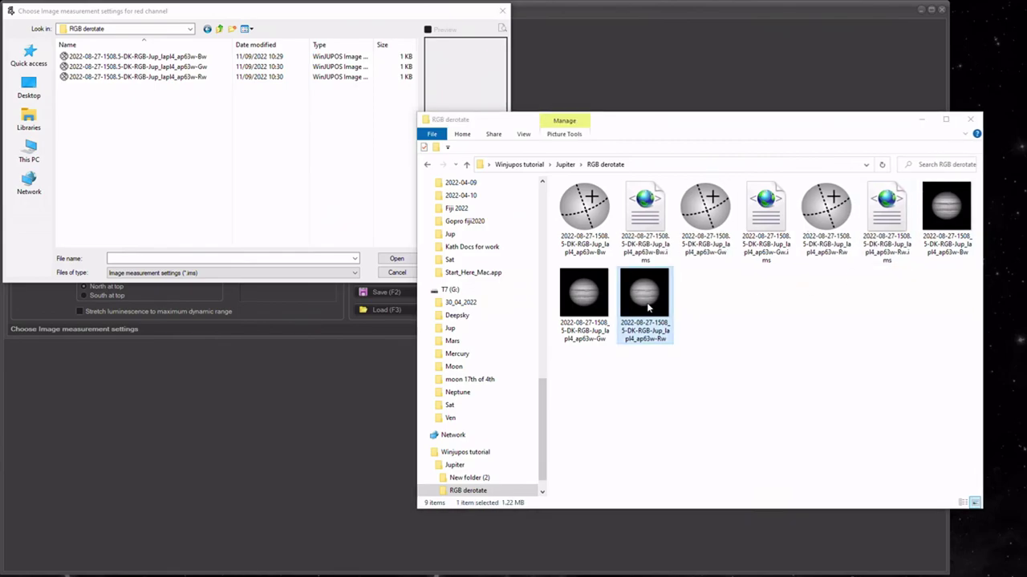
drag(498, 57, 468, 27)
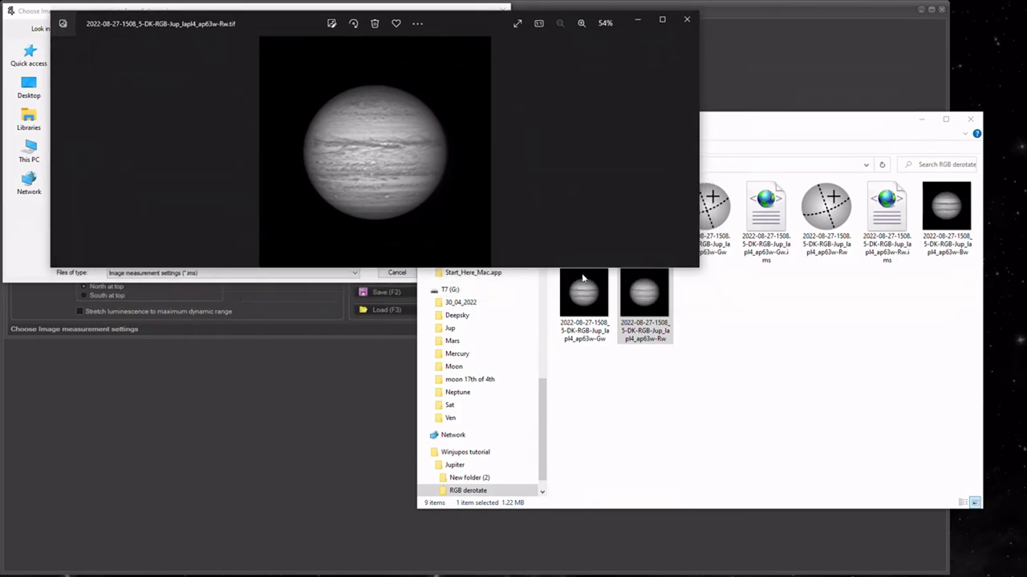
- Open the green image ending in ap63w-Gw and the blue image ending in ap63w-Bw alongside the red one
double_click(584, 298)
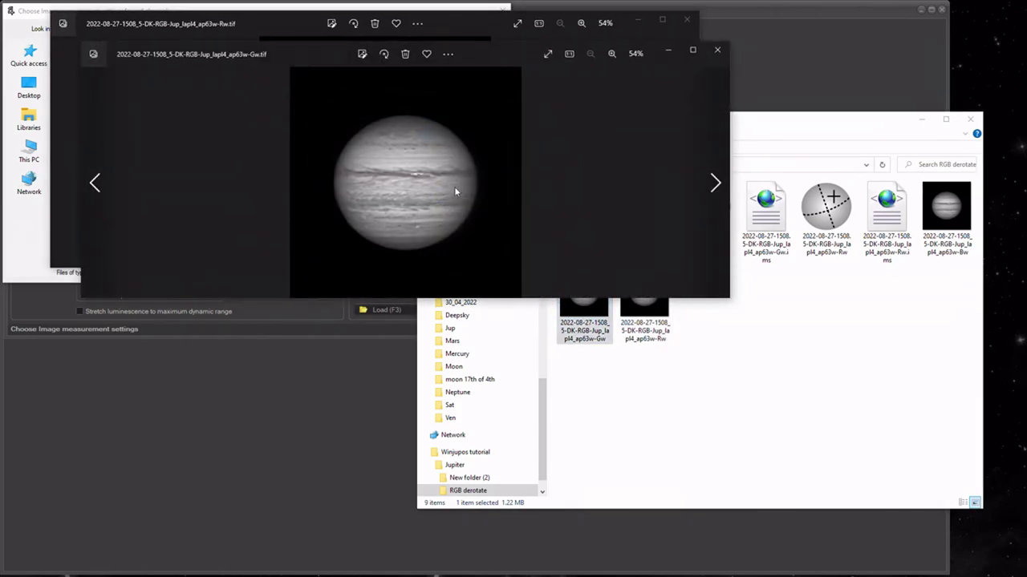
drag(478, 54, 450, 207)
double_click(947, 210)
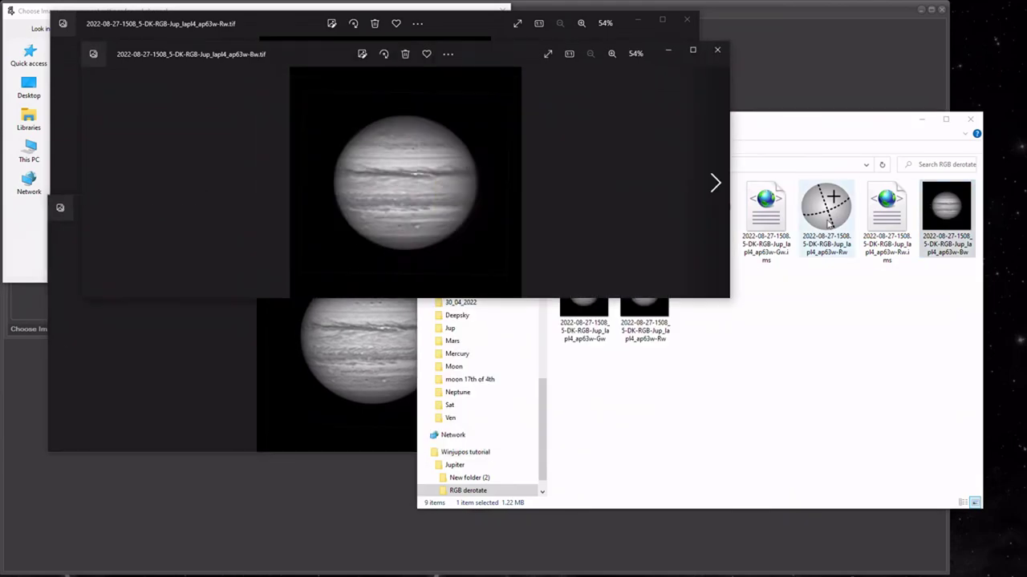
- Narrow and arrange the three Jupiter image windows so that the red, green and blue images are all visible together
drag(496, 61, 562, 117)
drag(799, 177, 491, 177)
drag(698, 76, 354, 74)
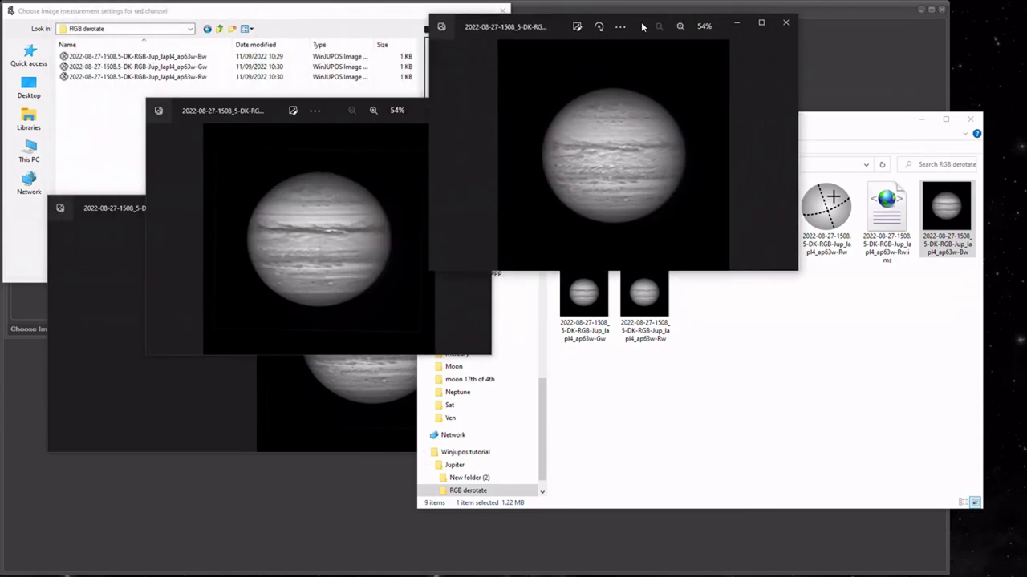
drag(642, 27, 726, 20)
drag(328, 111, 318, 26)
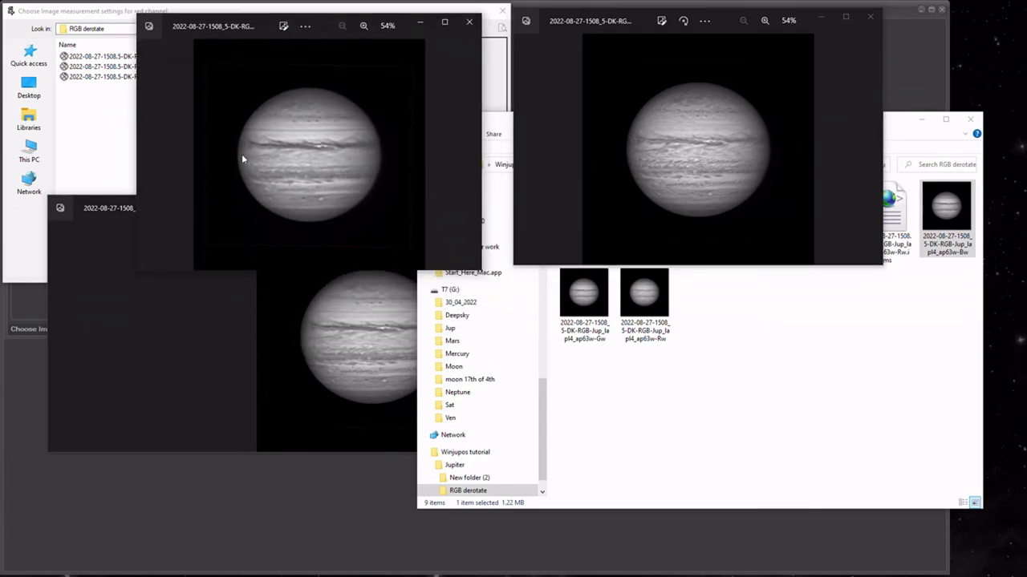
click(111, 258)
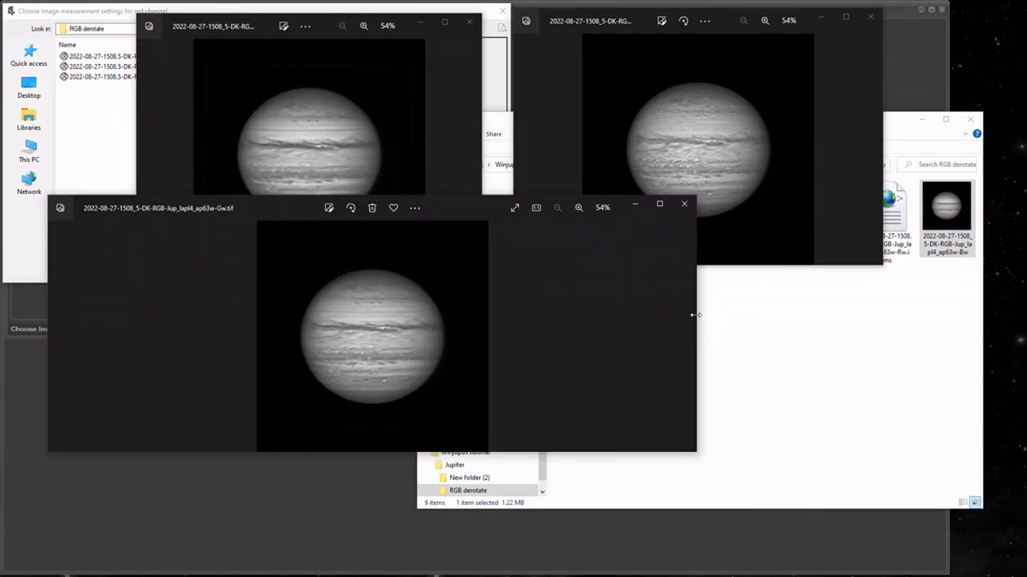
drag(696, 315, 364, 353)
drag(100, 208, 466, 310)
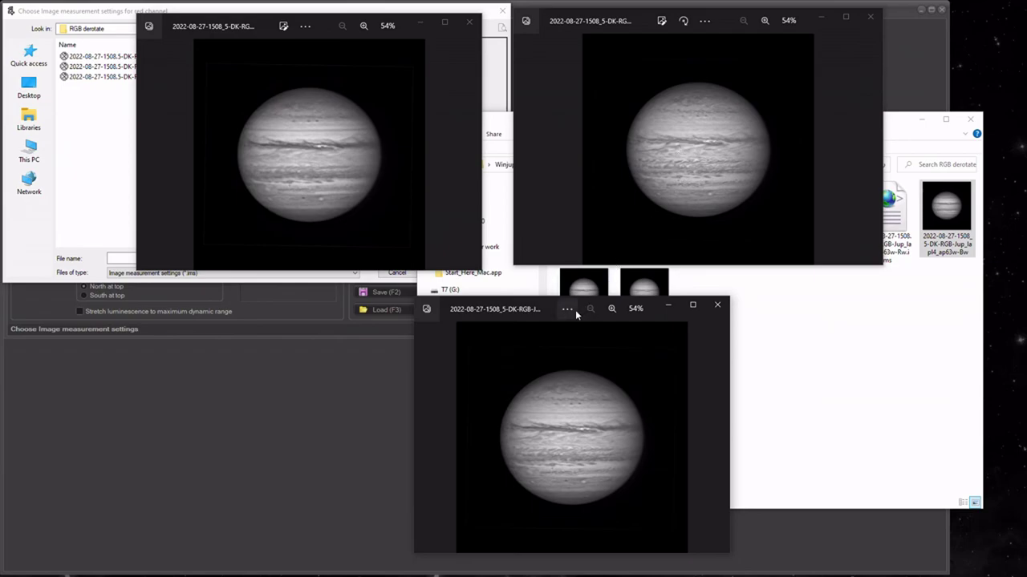
drag(547, 309, 500, 277)
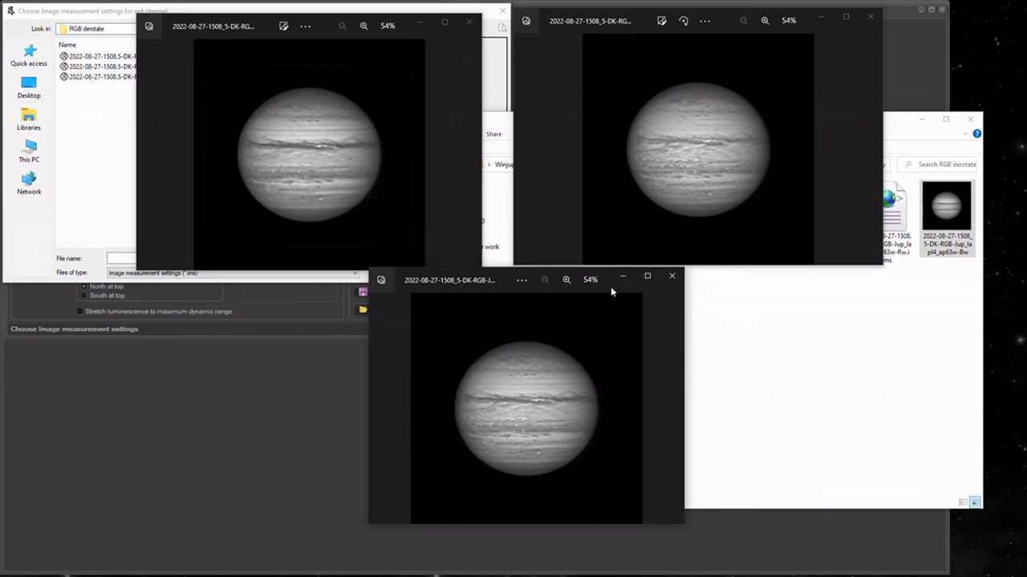
- Enlarge all three Jupiter channel images to 79% and compare their surface detail
click(566, 280)
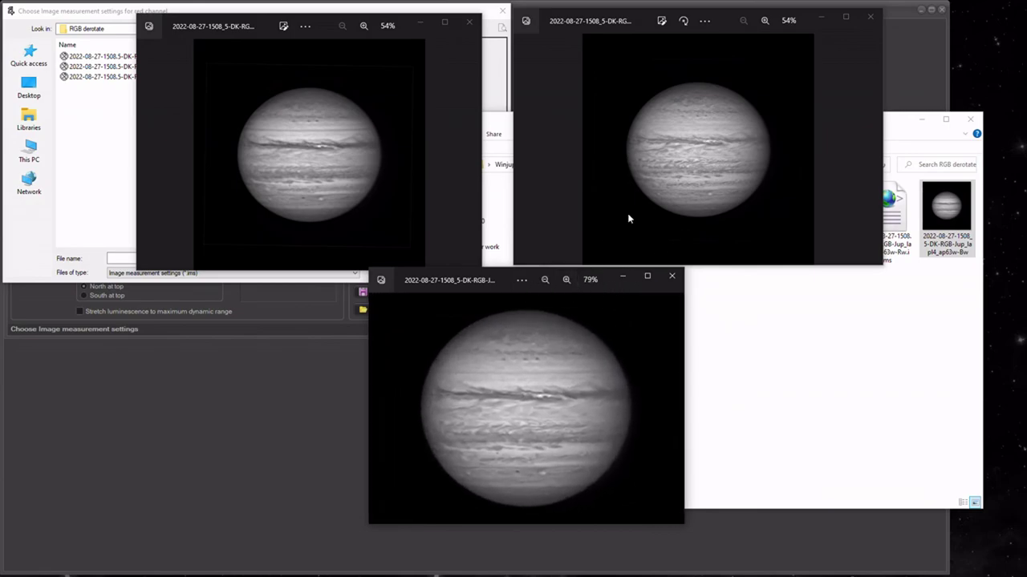
click(765, 21)
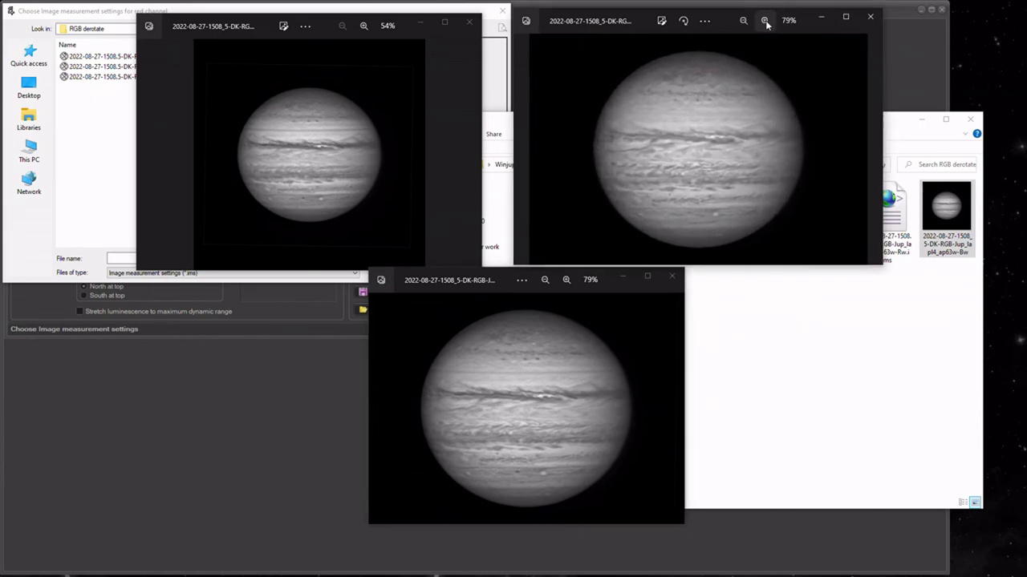
click(363, 26)
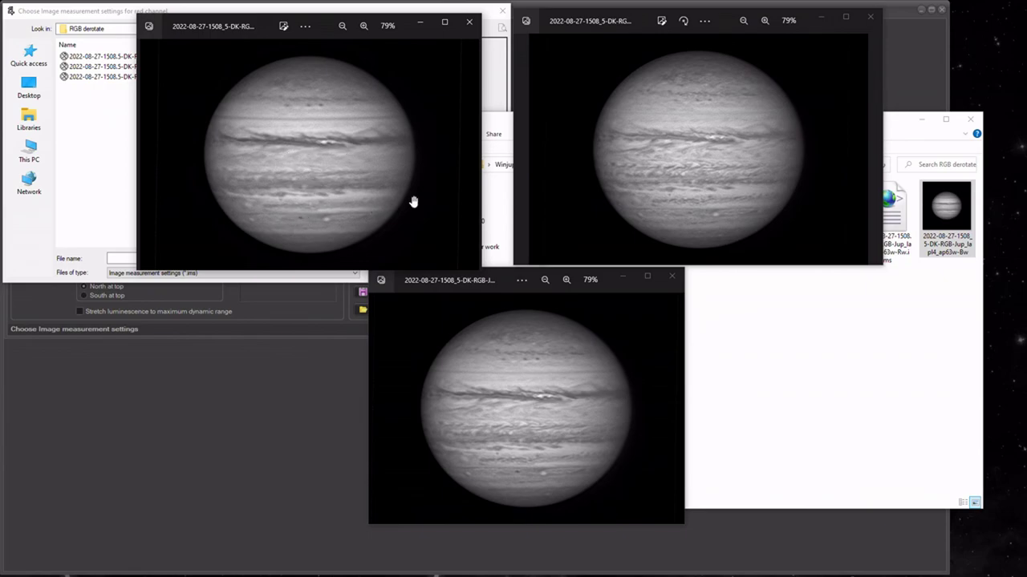
- Close the three Jupiter channel image previews
click(469, 22)
click(671, 276)
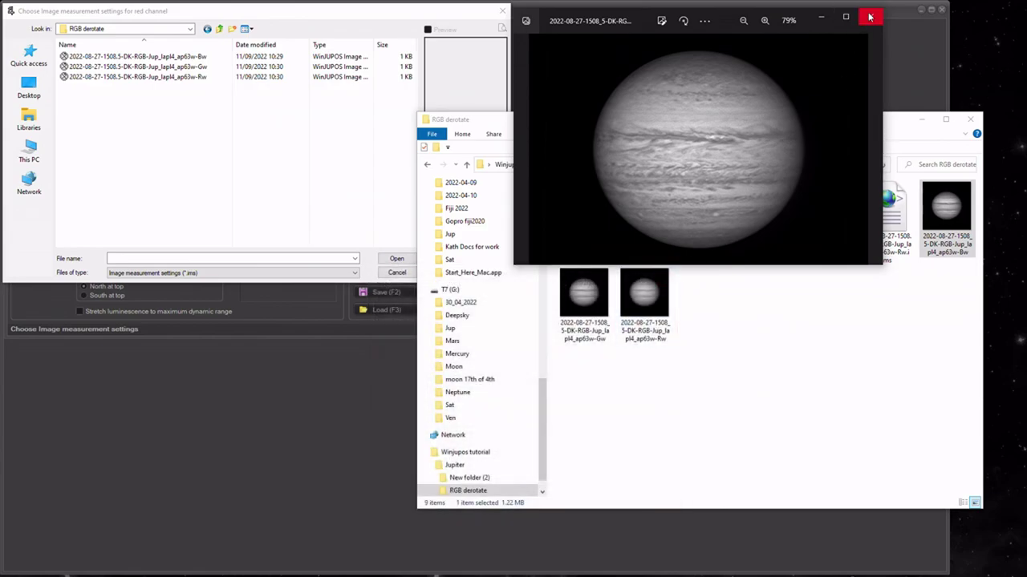
click(870, 16)
- Load the image measurement file ending in ap63w-Rw from the RGB derotate folder as the red channel
click(130, 116)
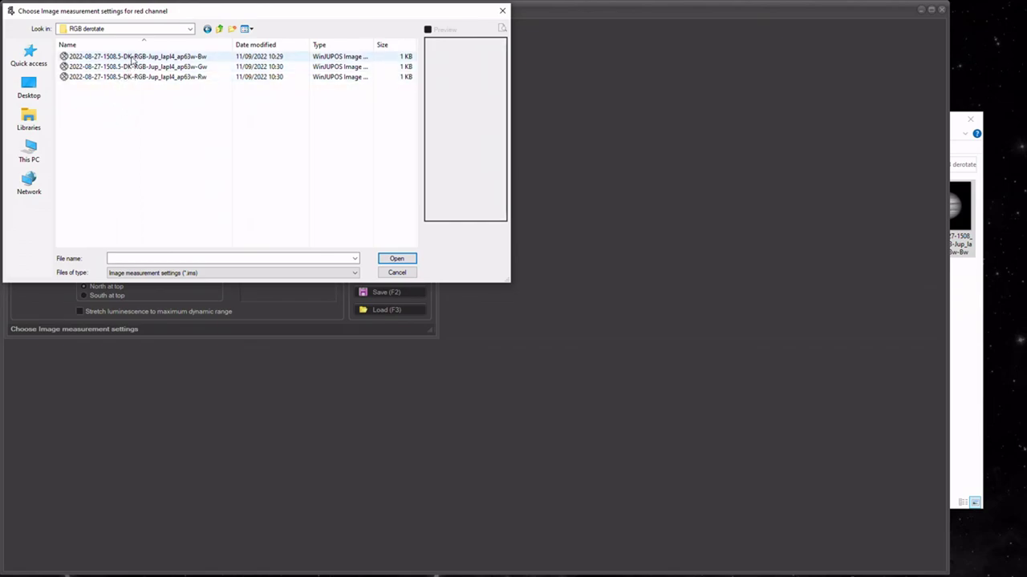
click(130, 77)
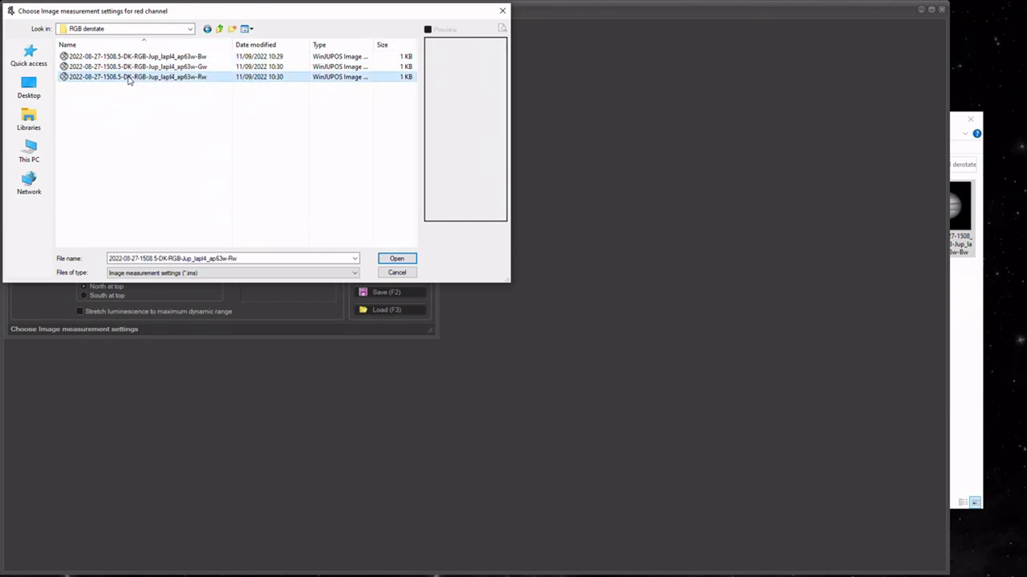
click(387, 258)
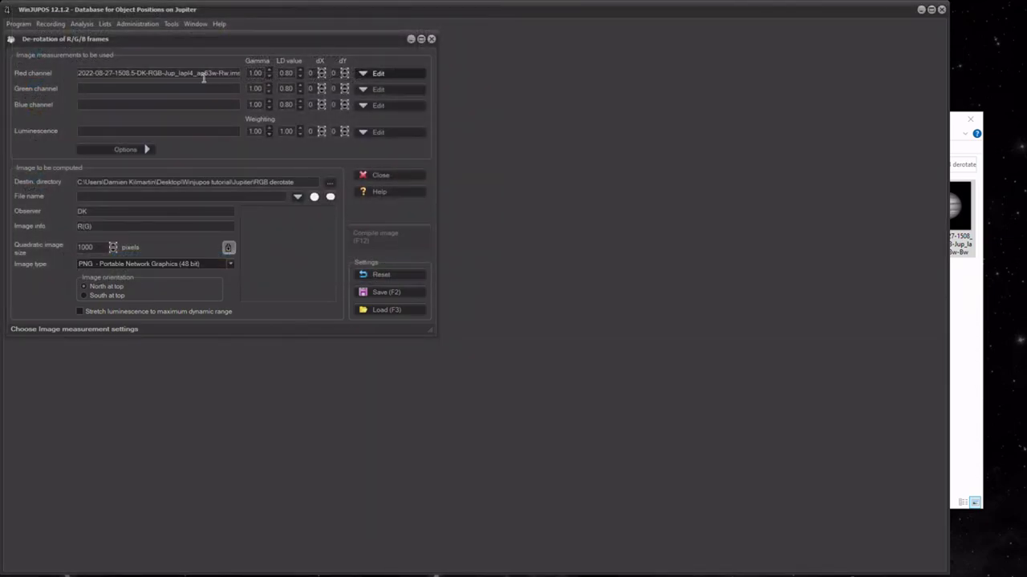
- Load the measurement file ending in ap63w-Gw as the green channel and the one ending in ap63w-Bw as the blue channel
click(365, 90)
click(381, 117)
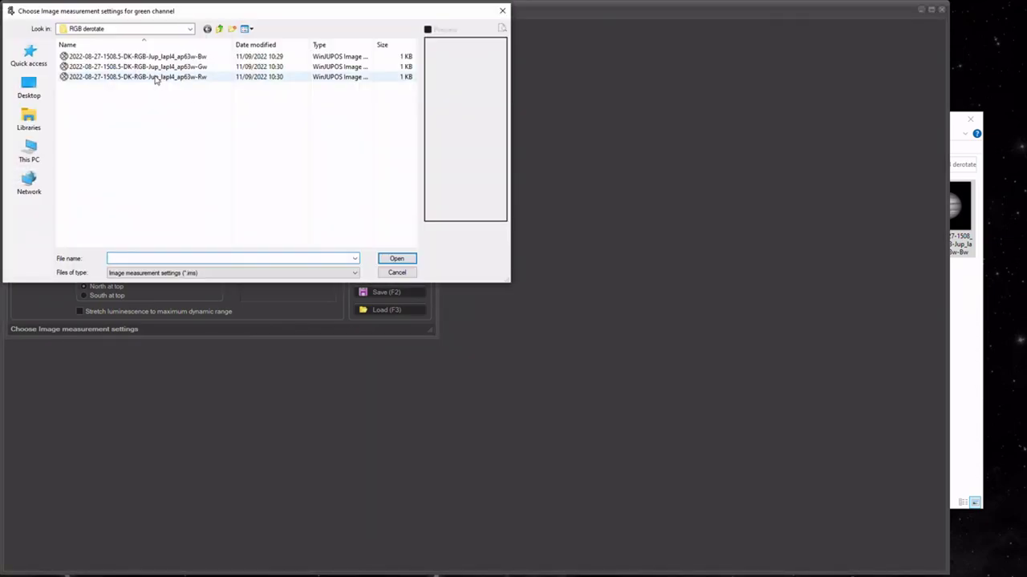
double_click(154, 67)
click(376, 103)
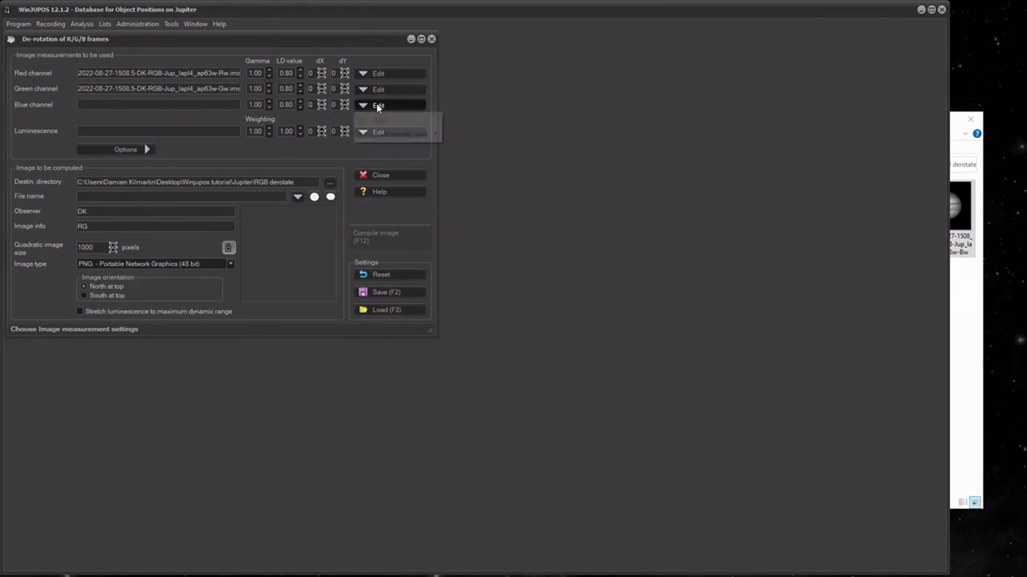
click(378, 119)
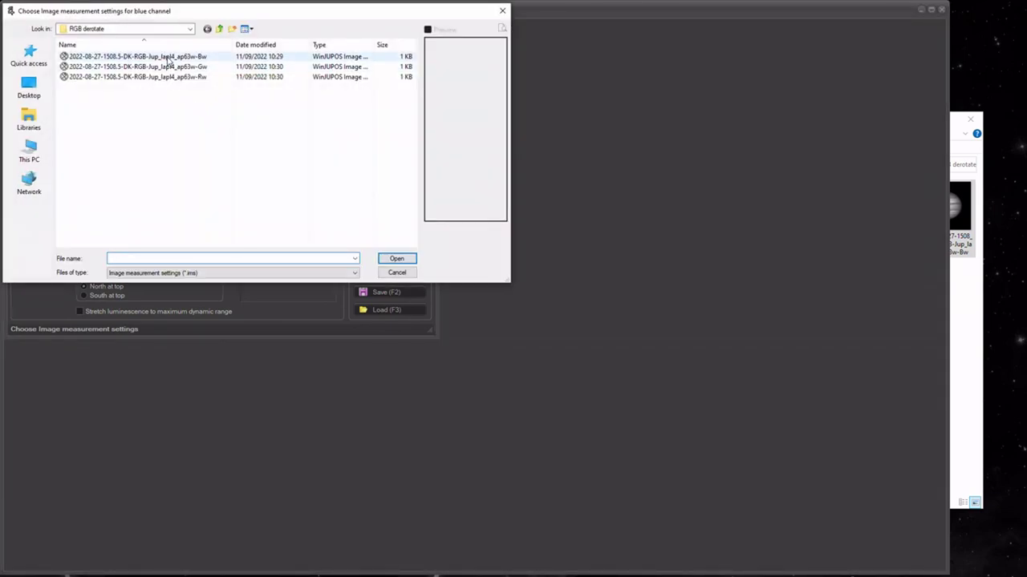
double_click(165, 60)
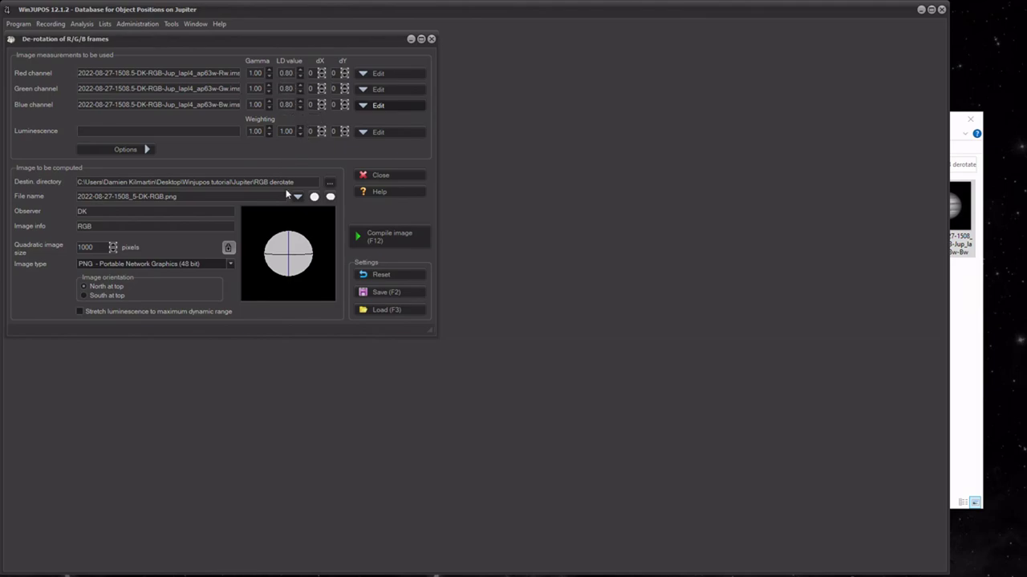
- Compile the de-rotated RGB image of Jupiter and move its window aside to uncover part of the de-rotation settings
click(361, 236)
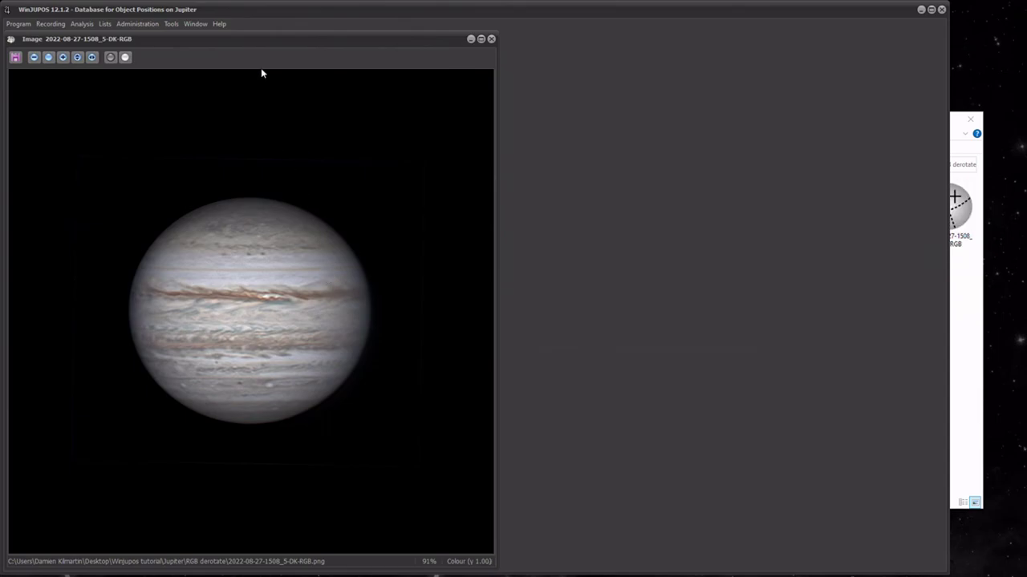
drag(252, 44, 310, 43)
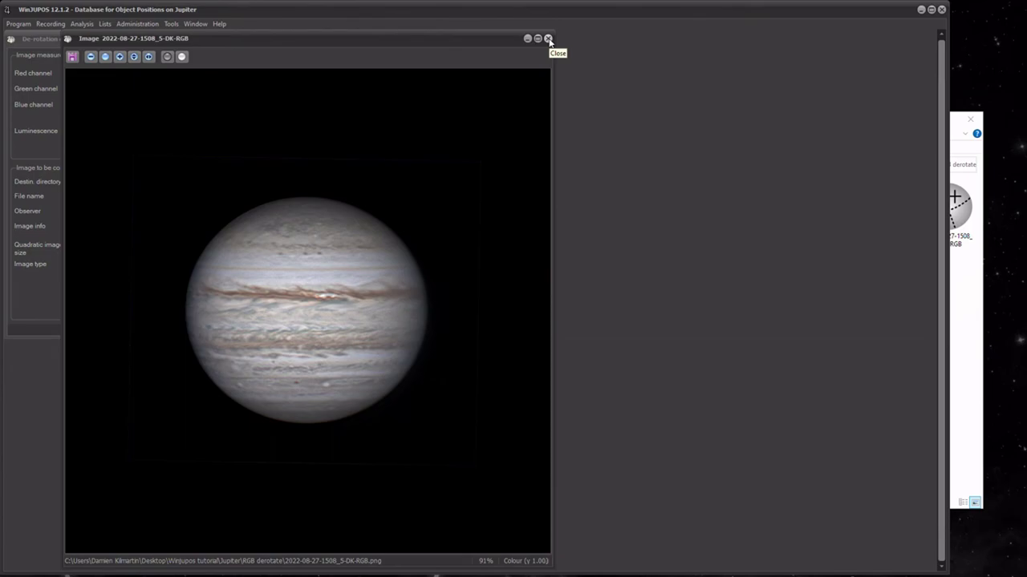
drag(459, 40, 588, 34)
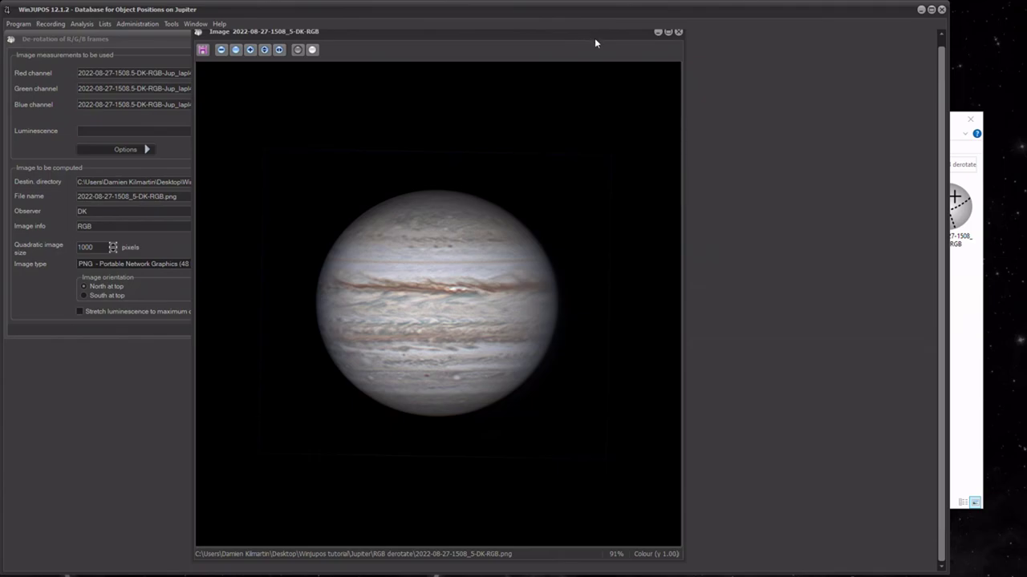
mouse_move(680, 124)
mouse_down()
mouse_move(620, 126)
mouse_move(673, 126)
mouse_up()
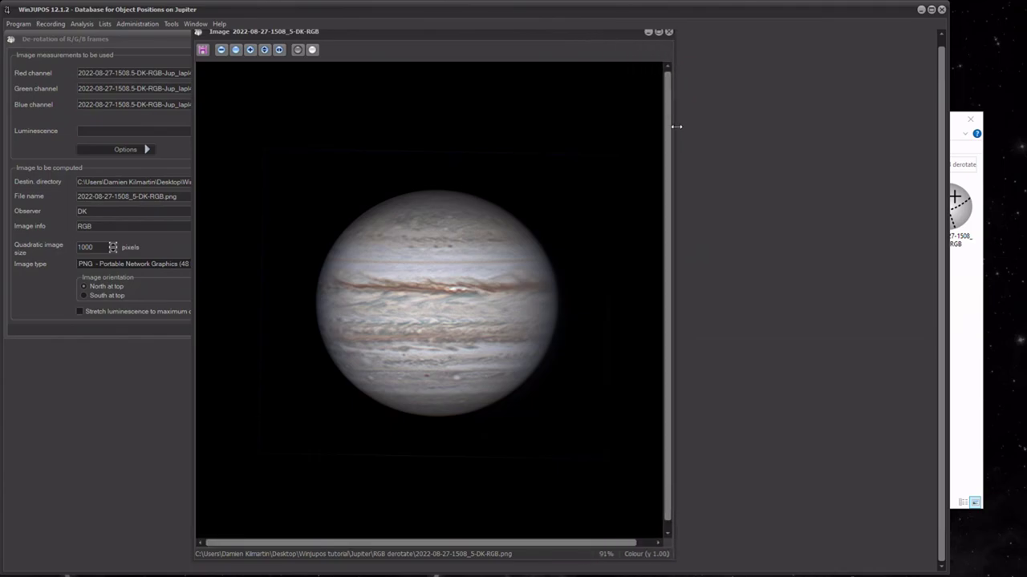